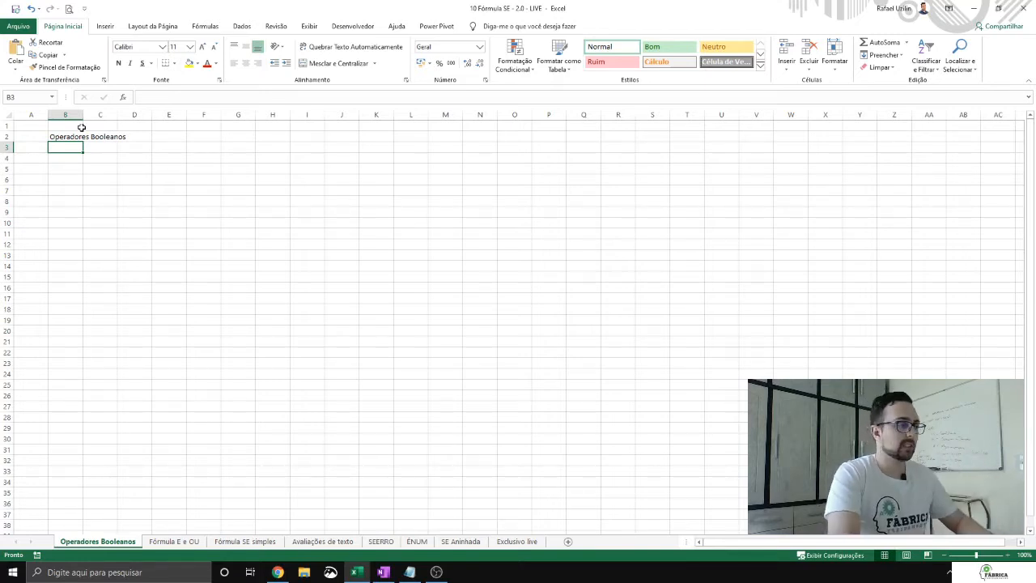
Step: Enter the heading "Operações Aritméticas" in cell F2
key("Down")
key("Right")
key("Right")
key("Right")
key("Up")
key("Up")
key("Right")
type("Op")
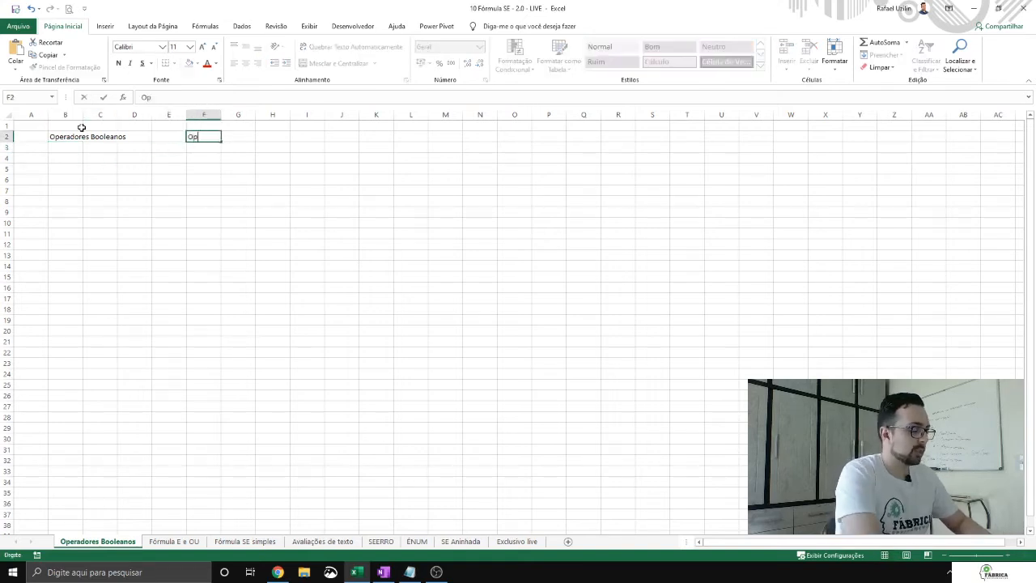
type("erações Aritméticas")
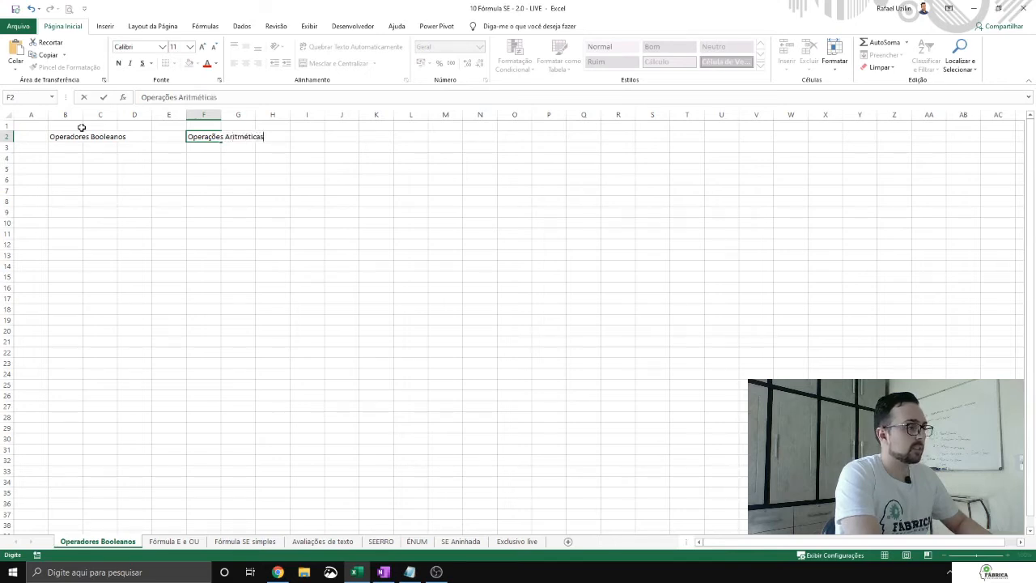
key("Return")
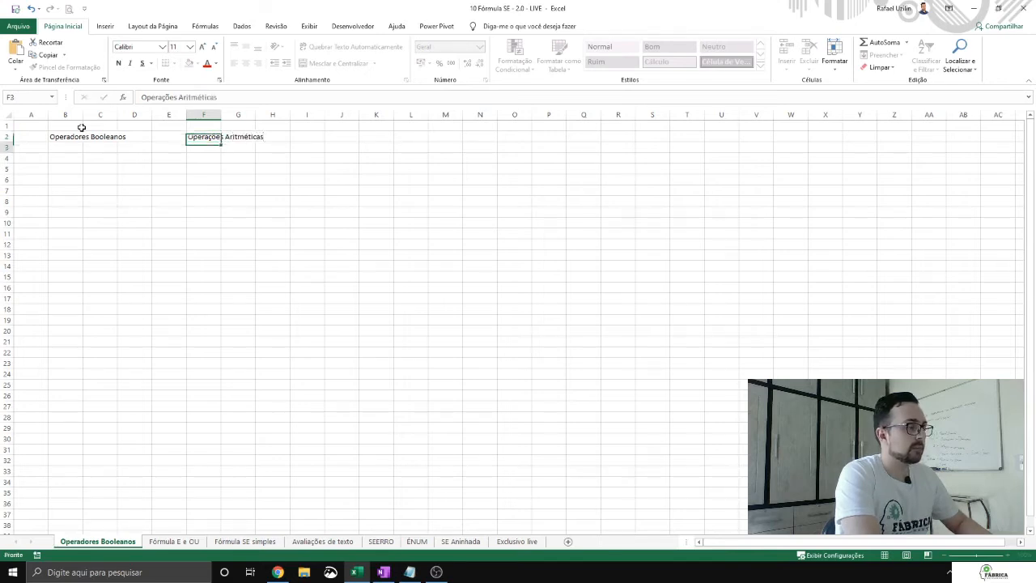
Step: List the arithmetic operators +, -, / and * in cells F3 to F6, under the "Operações Aritméticas" heading
key("Return")
key("Up")
type("+")
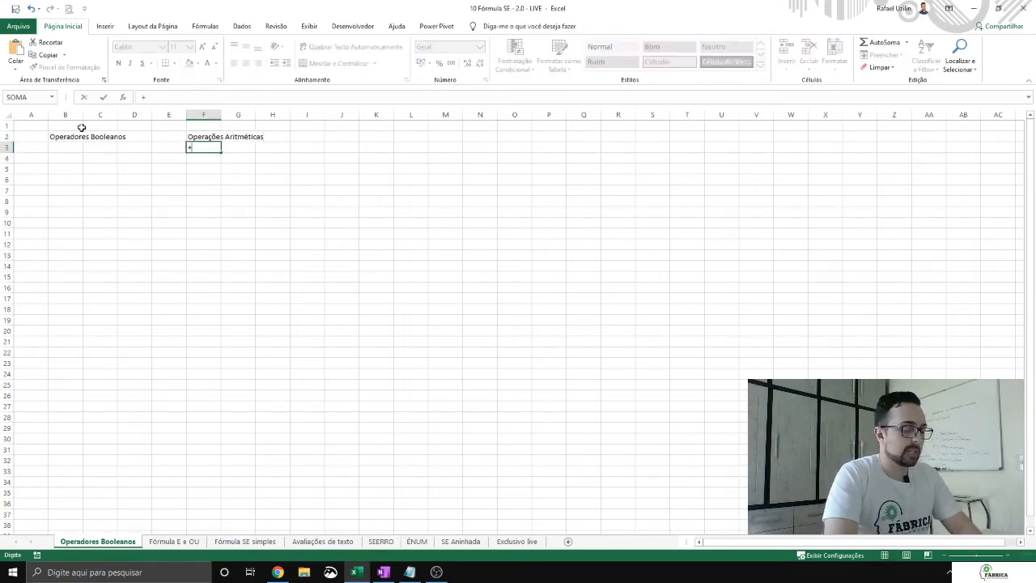
key("Return")
type("-")
key("Return")
key("alt")
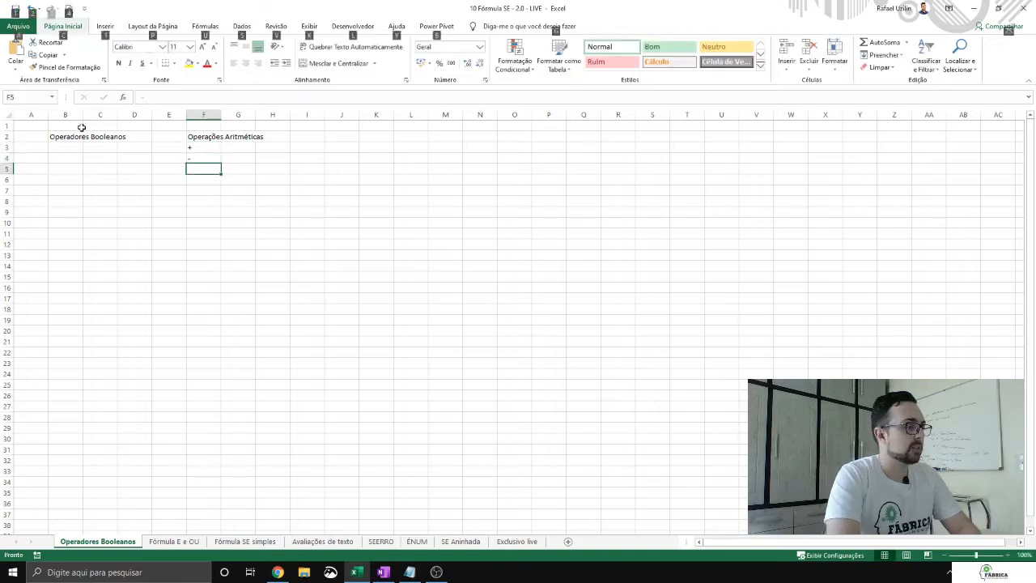
key("alt")
key("alt")
key("alt")
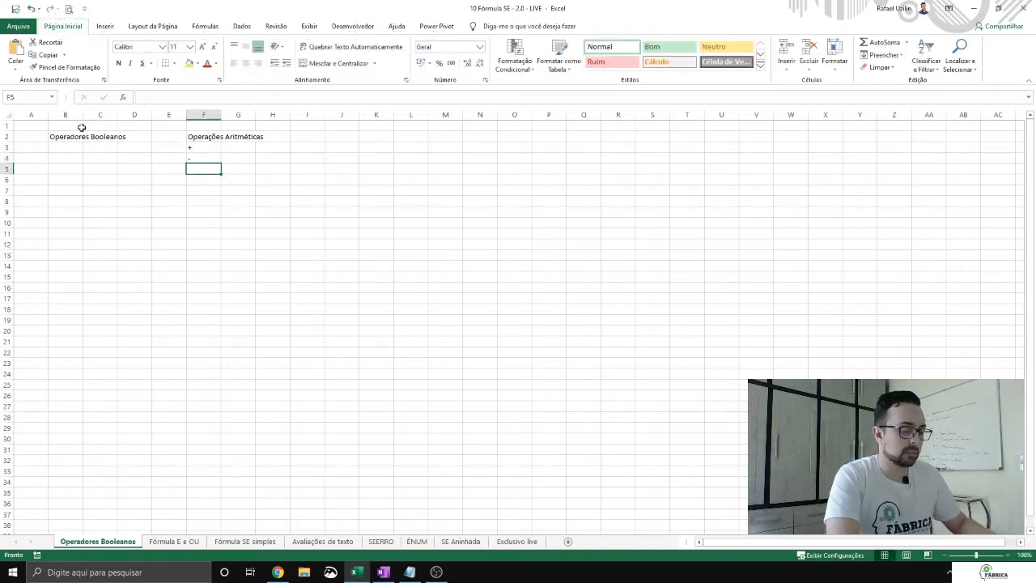
type("/")
key("Return")
type("*")
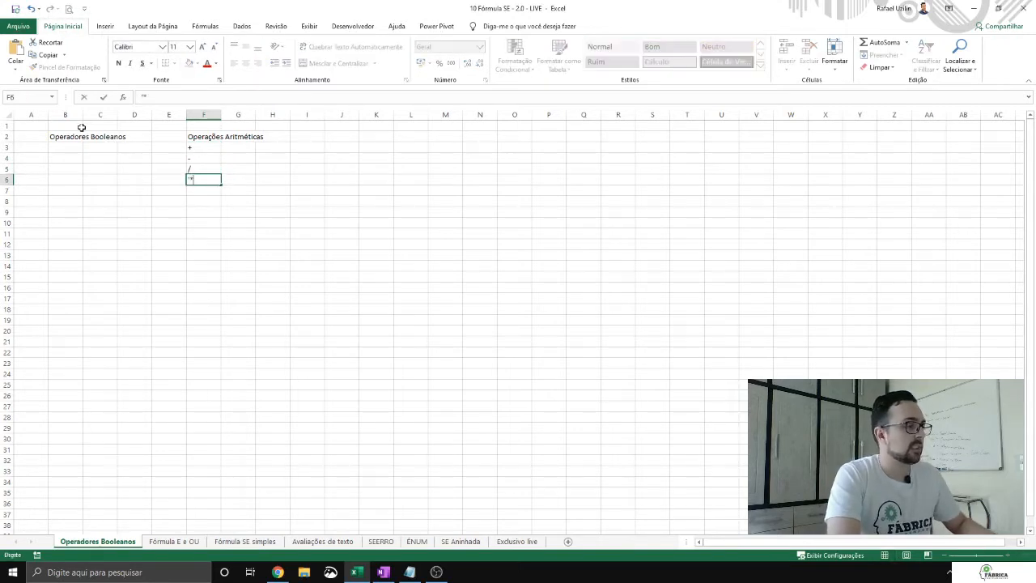
key("Return")
Step: Fit column F's width to its contents and enter the heading "Operadores Booleanos" in cell H2
key("Up")
key("Up")
key("Up")
key("Up")
key("Up")
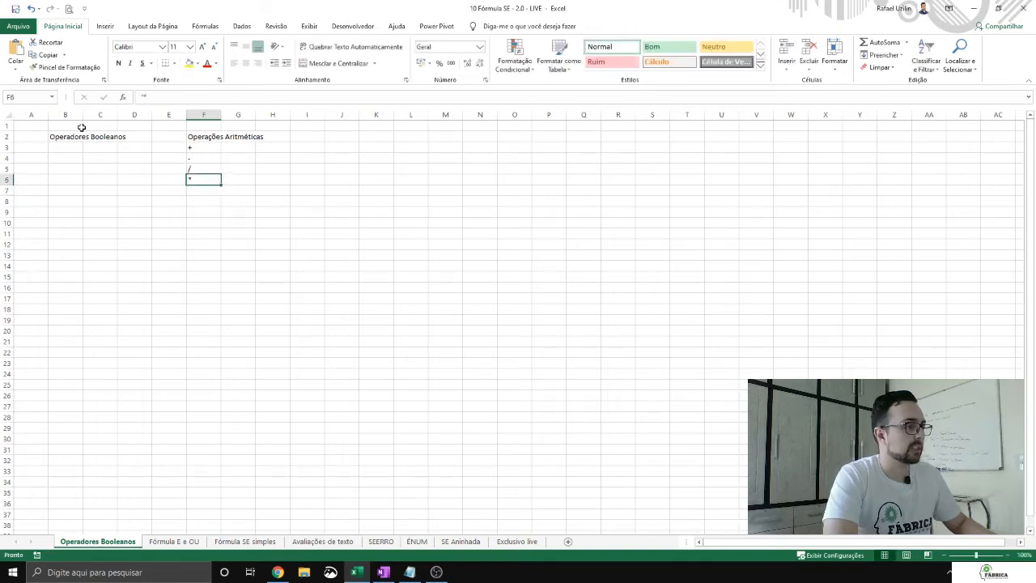
key("Right")
key("Right")
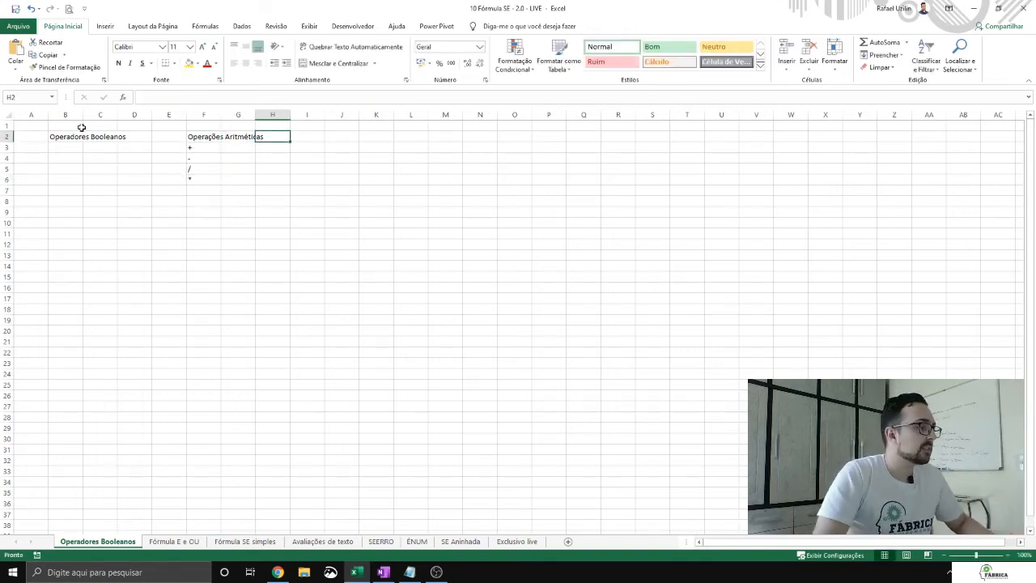
double_click(221, 115)
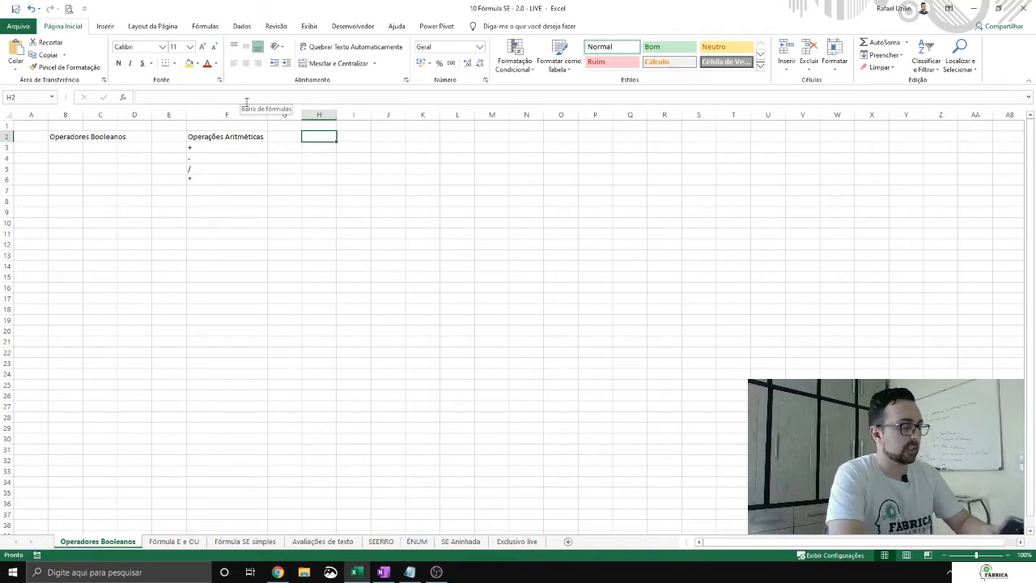
type("O")
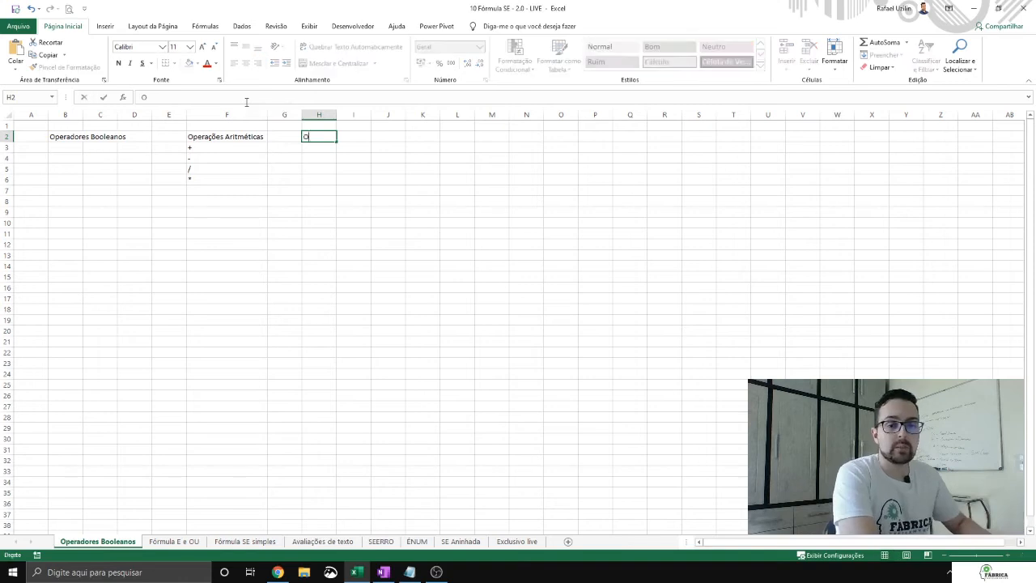
type("peradores")
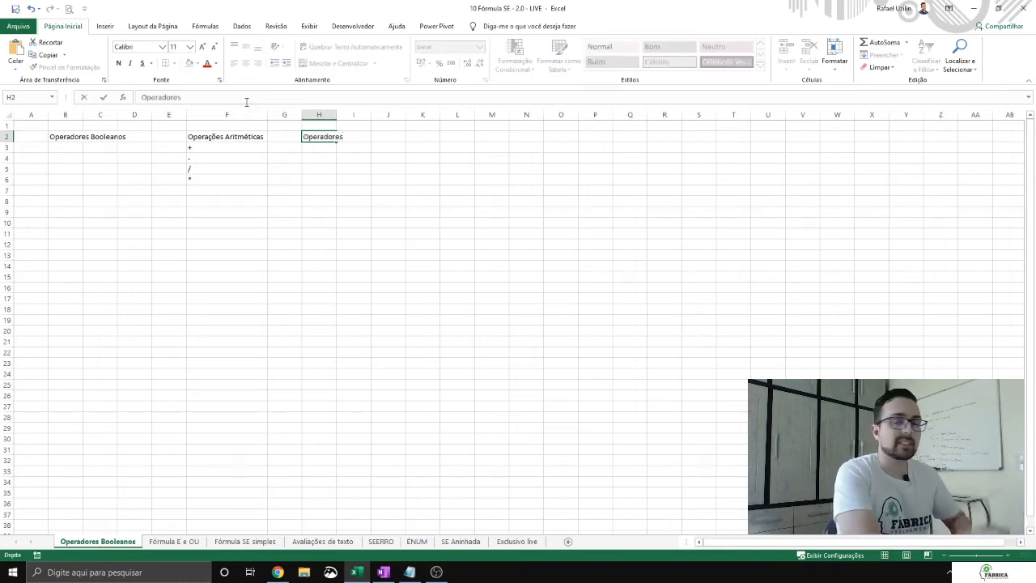
type(" Bool")
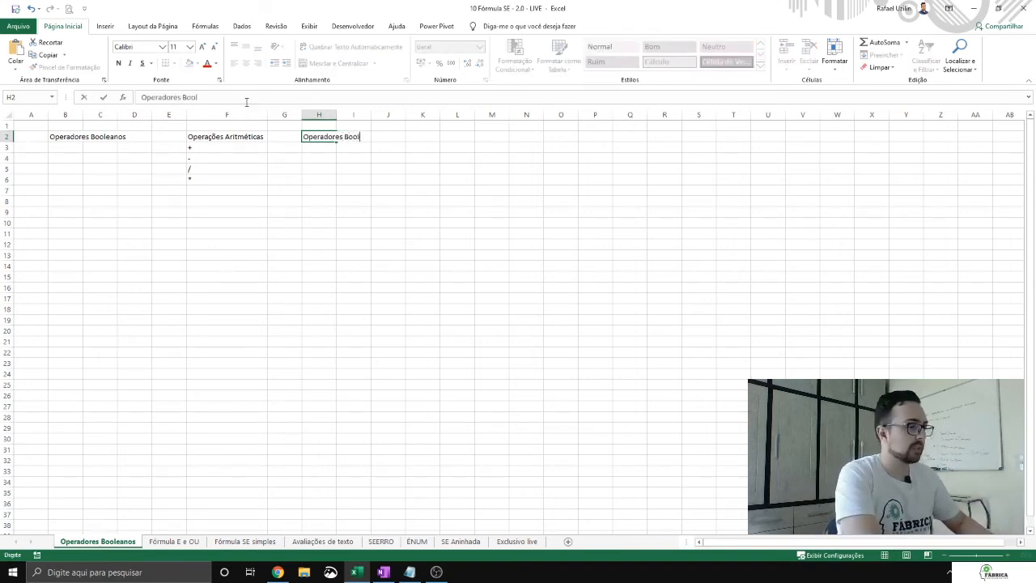
type("eanos")
key("Return")
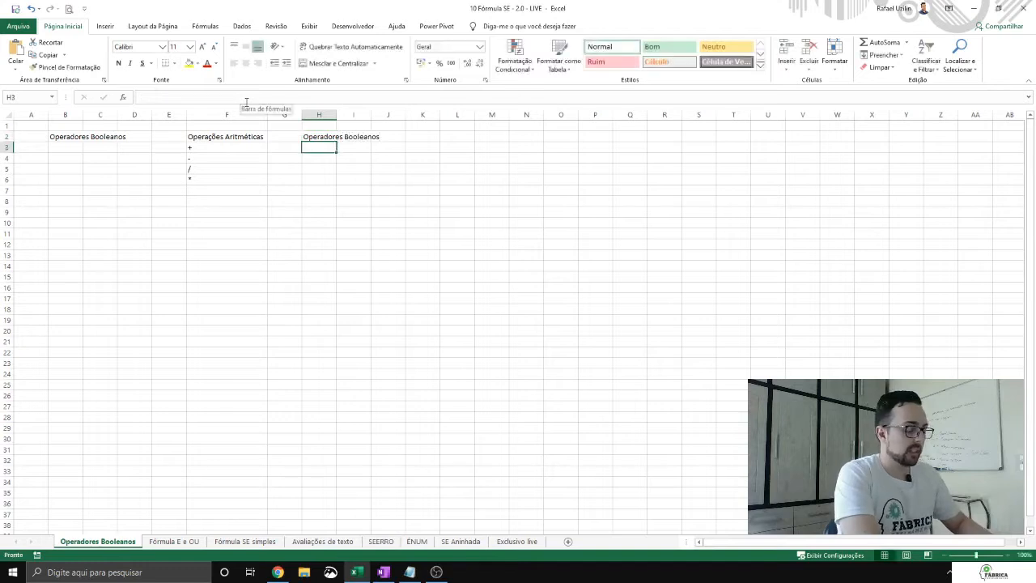
Step: Enter > with the description "Maior" in H3:I3 and < with "Menor" in H4:I4
type(">")
key("Tab")
type("Maior")
key("BackSpace")
key("BackSpace")
key("BackSpace")
type("ior")
key("Return")
type("<")
key("Tab")
type("Menor")
key("Return")
Step: Enter >= with the description "Maior igual" in H5:I5 and <= with "Menor igual" in H6:I6
type(">=")
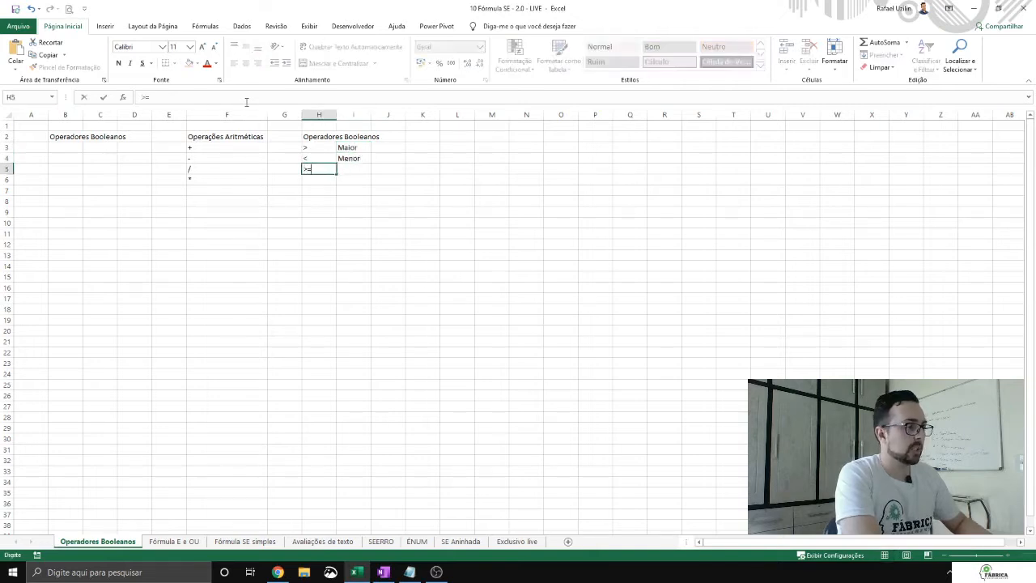
key("Tab")
type("Maior igual")
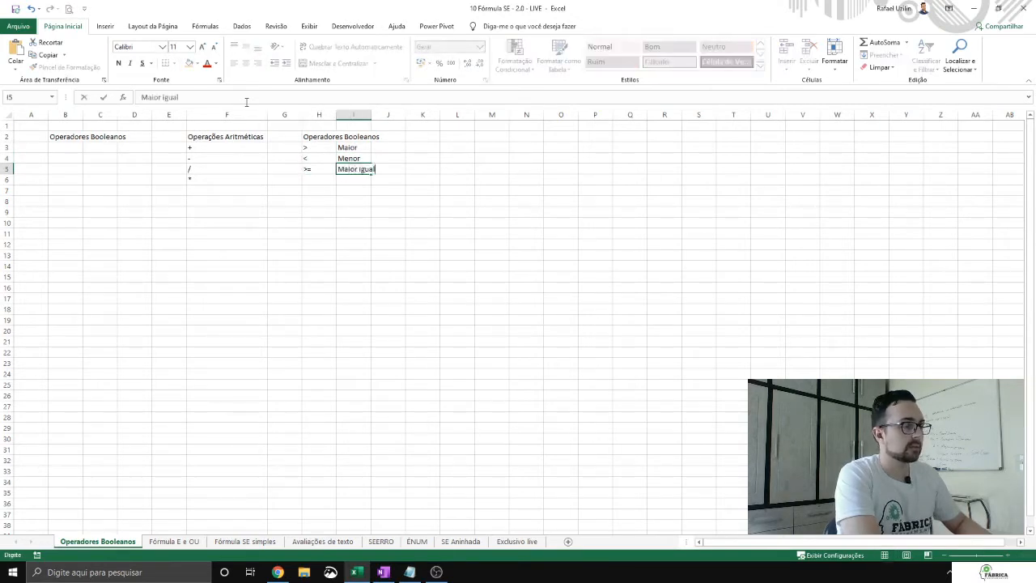
key("Return")
type("<=")
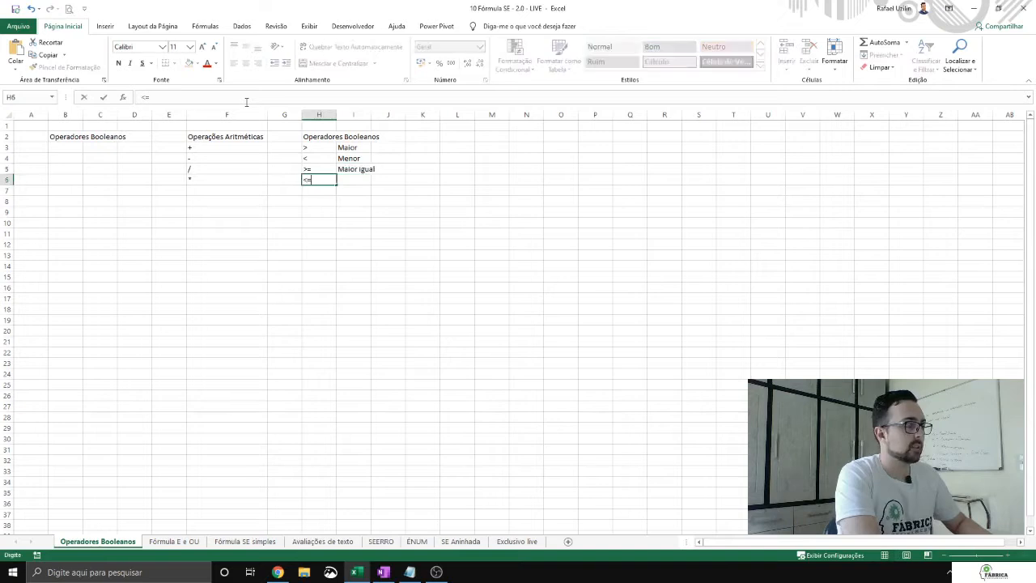
key("Tab")
type("Menor i")
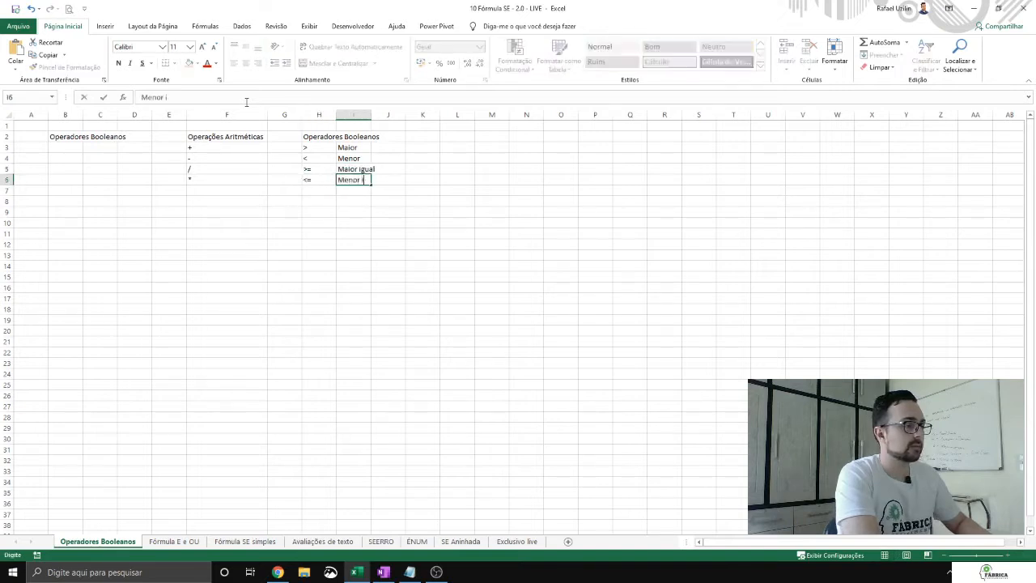
type("gual")
key("Return")
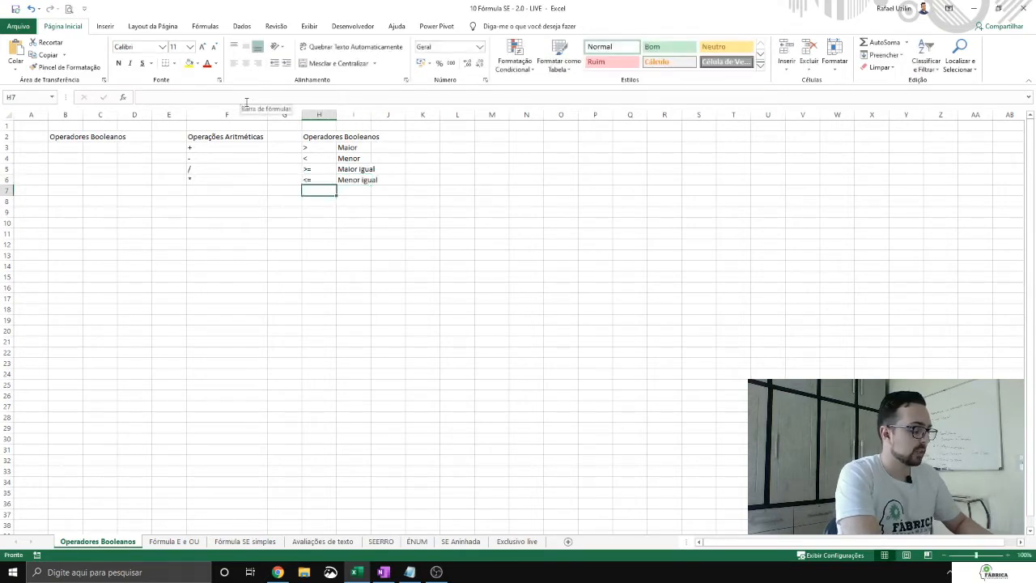
Step: Enter = as text with the description "Igual" in H7:I7 and <> with "Diferente" in H8:I8
type("'=")
key("Tab")
type("Igual")
key("Return")
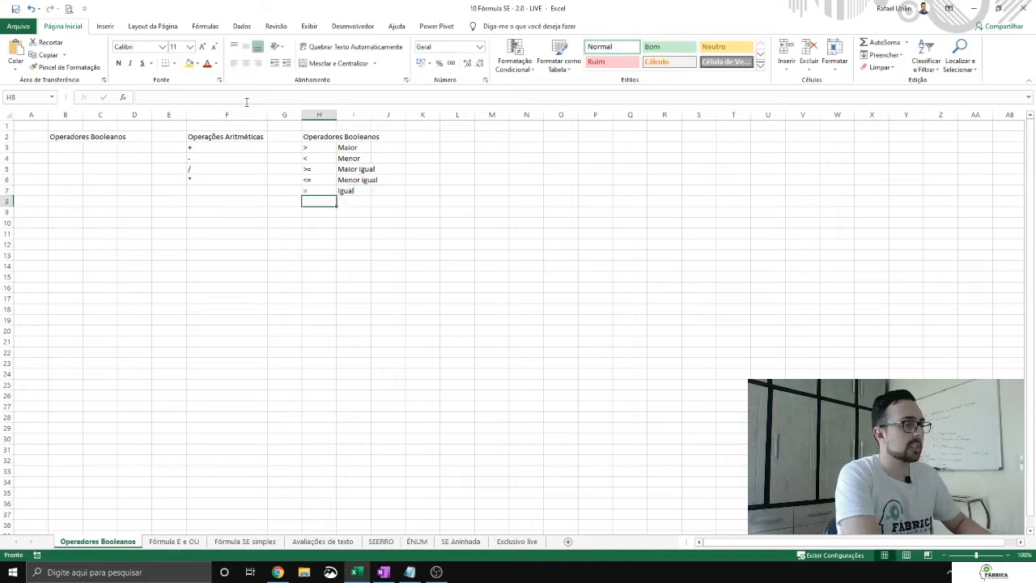
type("<>")
key("Tab")
type("Diferente")
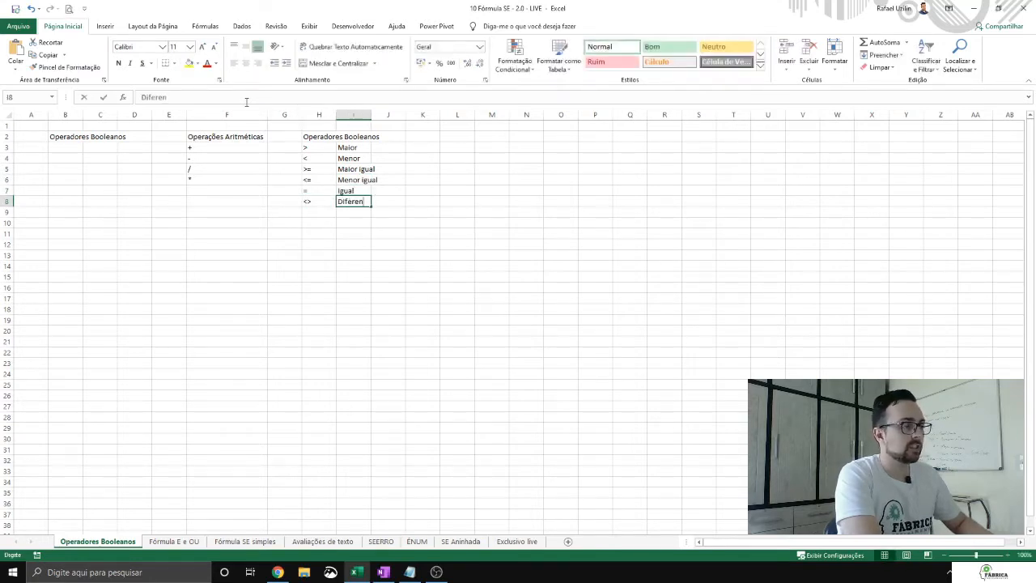
key("Return")
Step: Delete the duplicate "Operadores Booleanos" heading from cell B2
key("Left")
key("Left")
key("Left")
key("Left")
key("Left")
key("Up")
key("Up")
key("Up")
key("Up")
key("Left")
key("Up")
key("Up")
key("Up")
key("Delete")
Step: Enter the addition formula =3+3 in cell B3
key("Down")
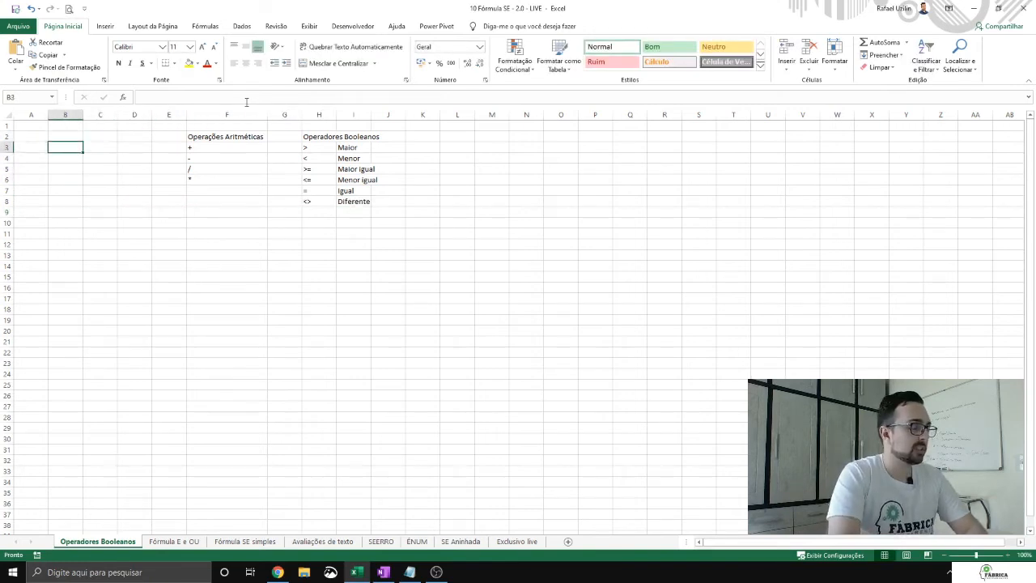
type("=3+")
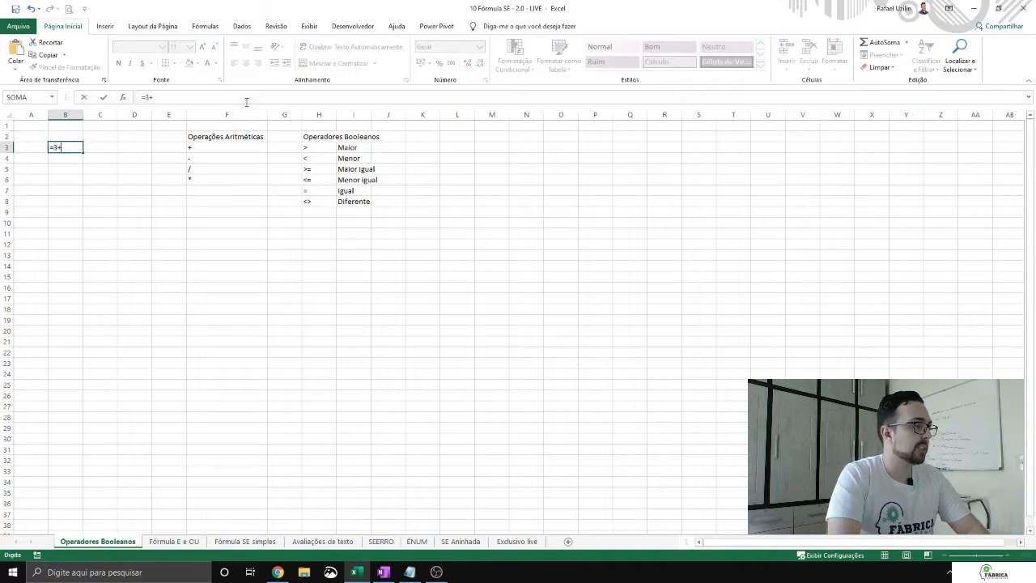
type("3")
key("Return")
key("Right")
key("Up")
Step: Enter the multiplication formula =5*6 in cell B4
key("Down")
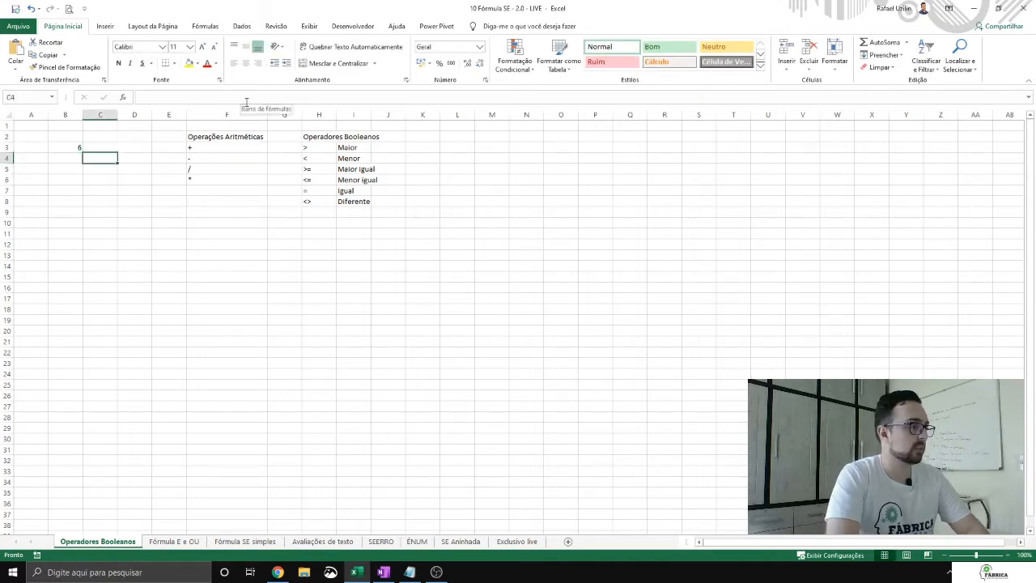
key("Left")
type("=5*6")
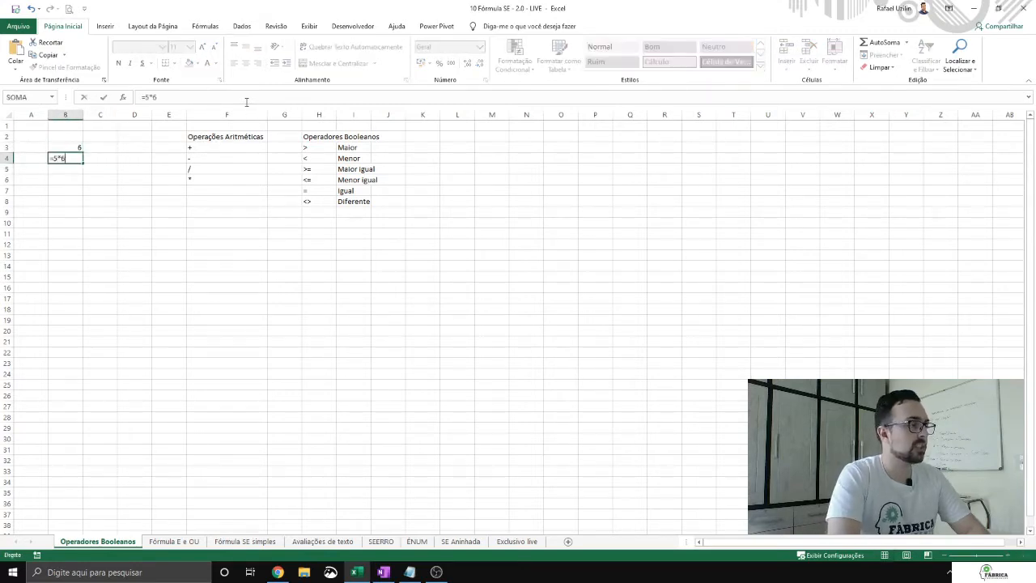
key("Return")
key("Up")
Step: Enter the greater-than comparison =6>5 in cell B6
key("Down")
key("Down")
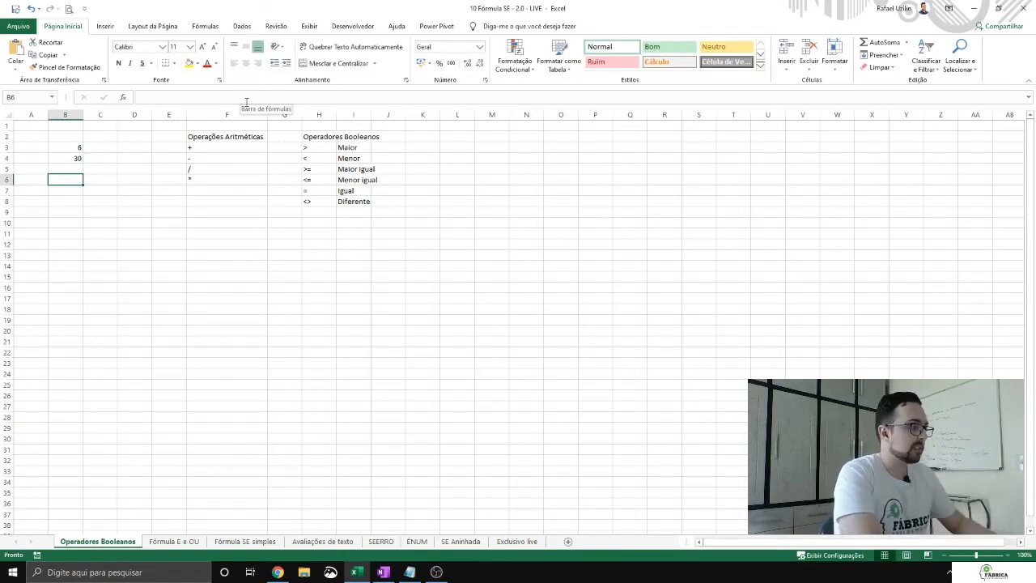
type("=")
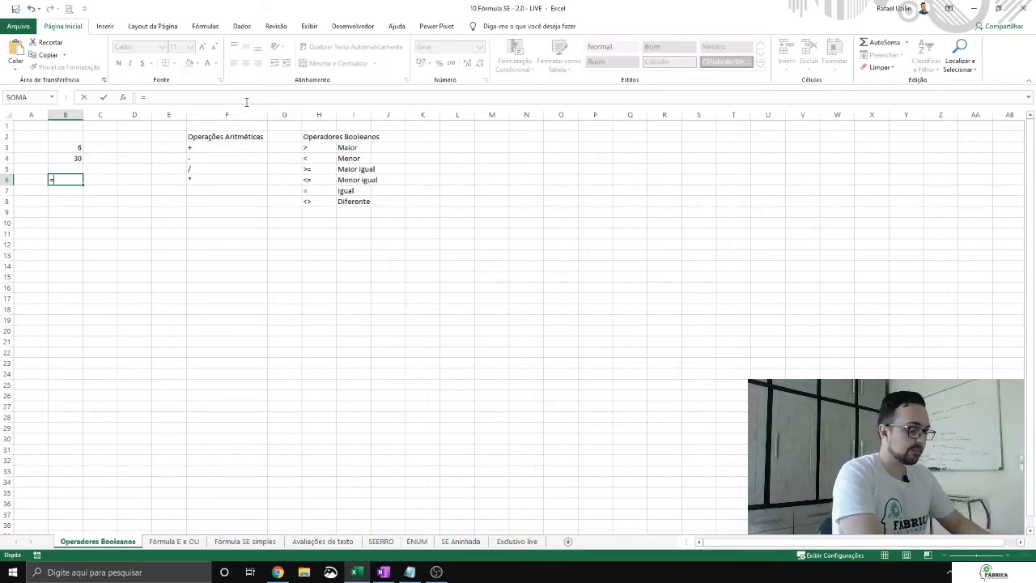
type("6>5")
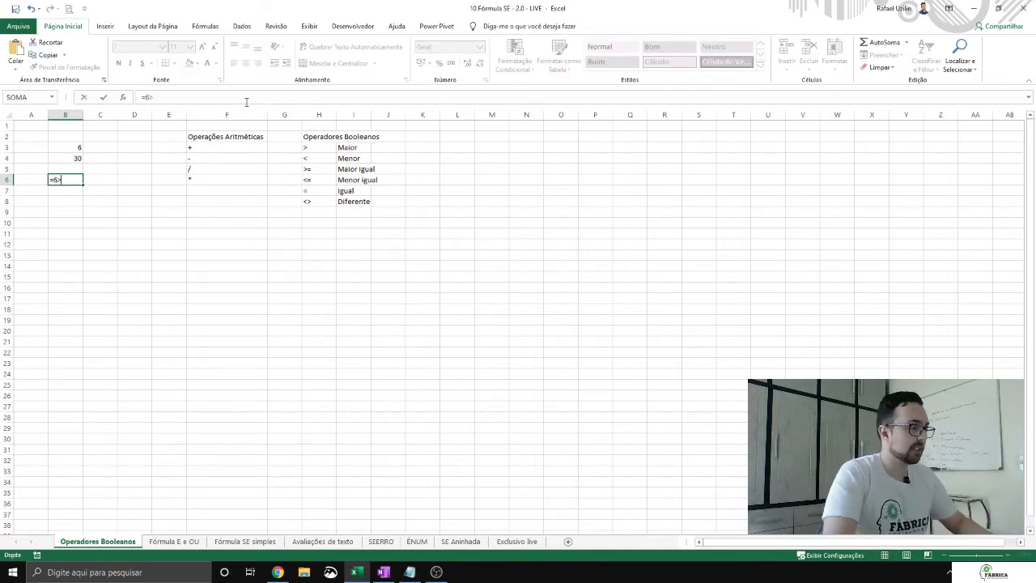
key("Return")
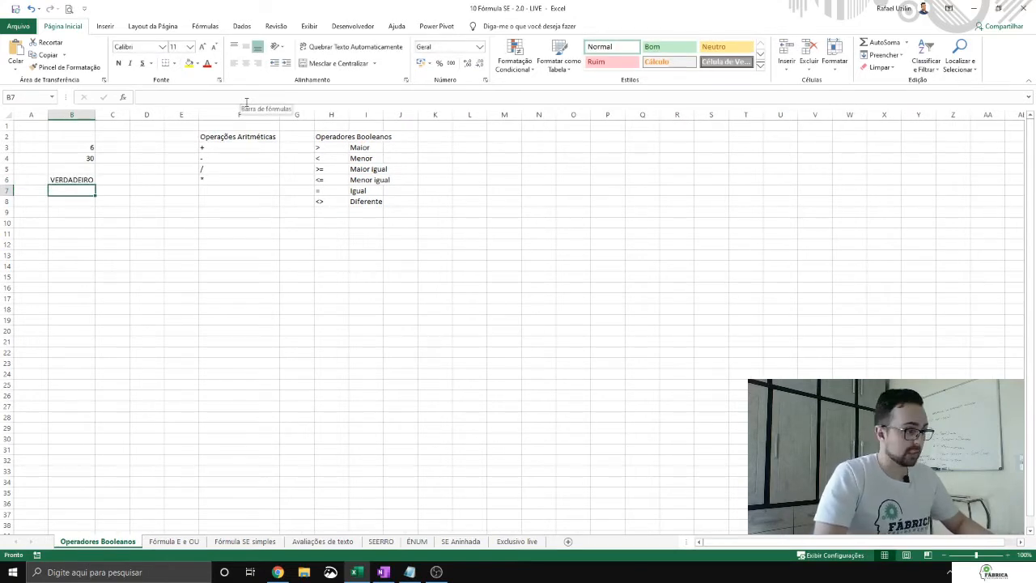
Step: Enter the not-equal comparison =6<>6 in cell B7
type("=6")
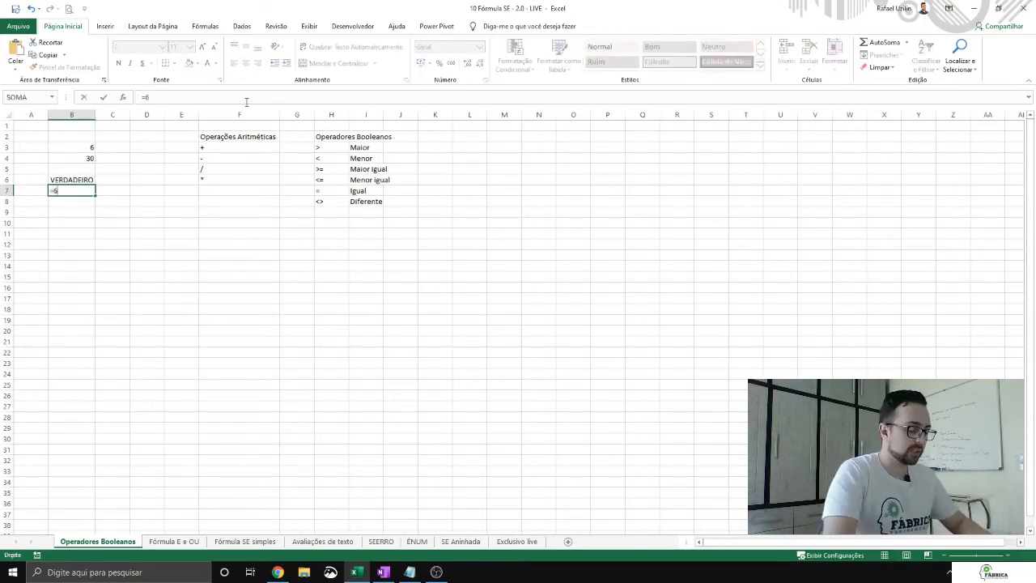
type("<>6")
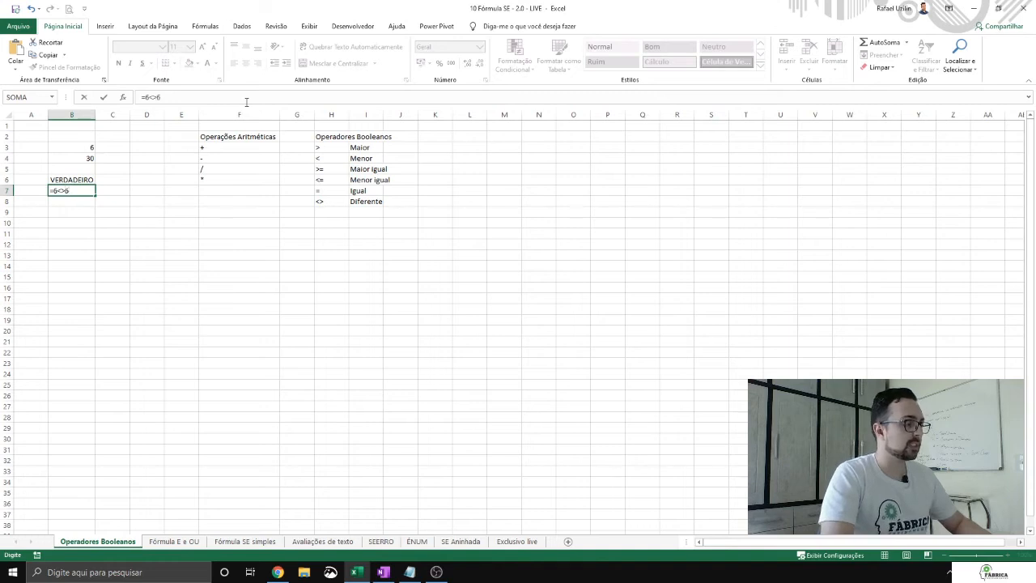
key("Return")
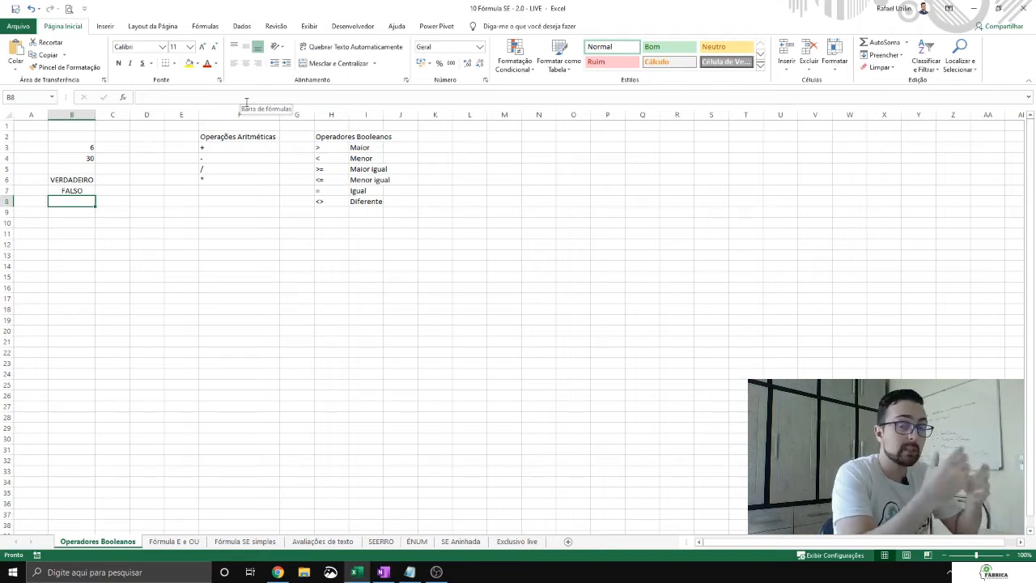
Step: Enter an equality formula in cell B8 that compares a first name, as quoted text, with the same first name
type("=")
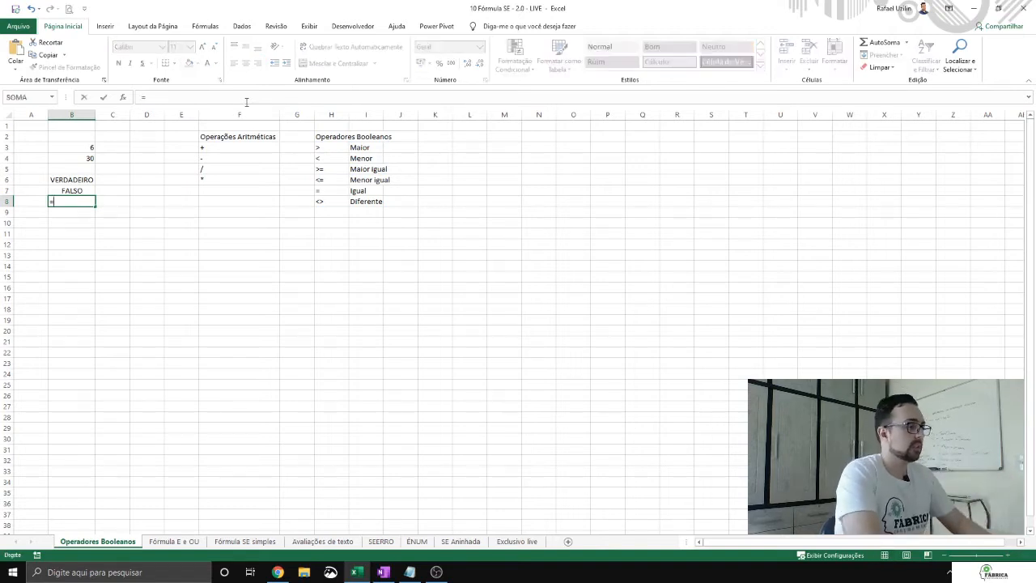
type("\"Rafael")
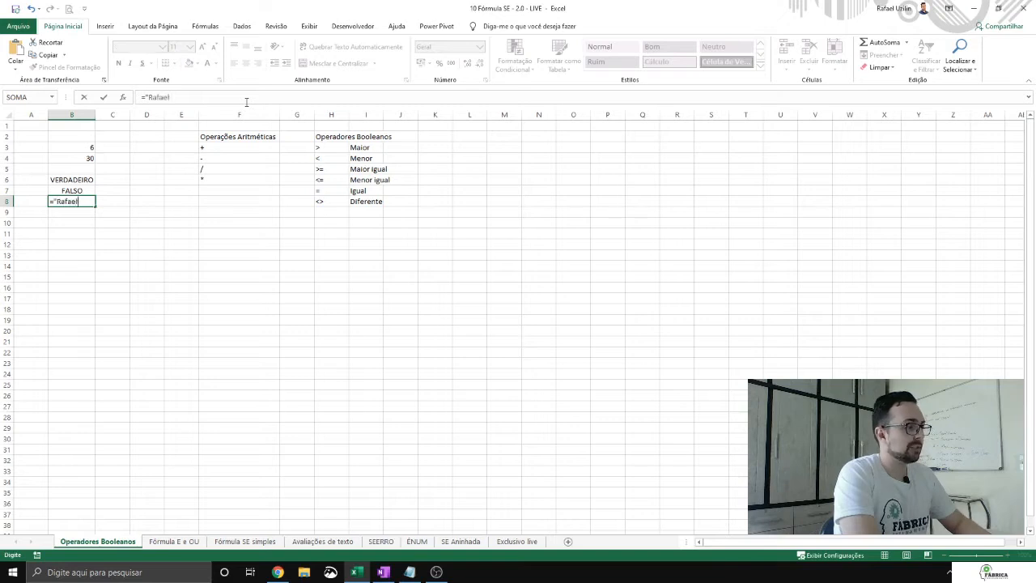
type("\"=\"R")
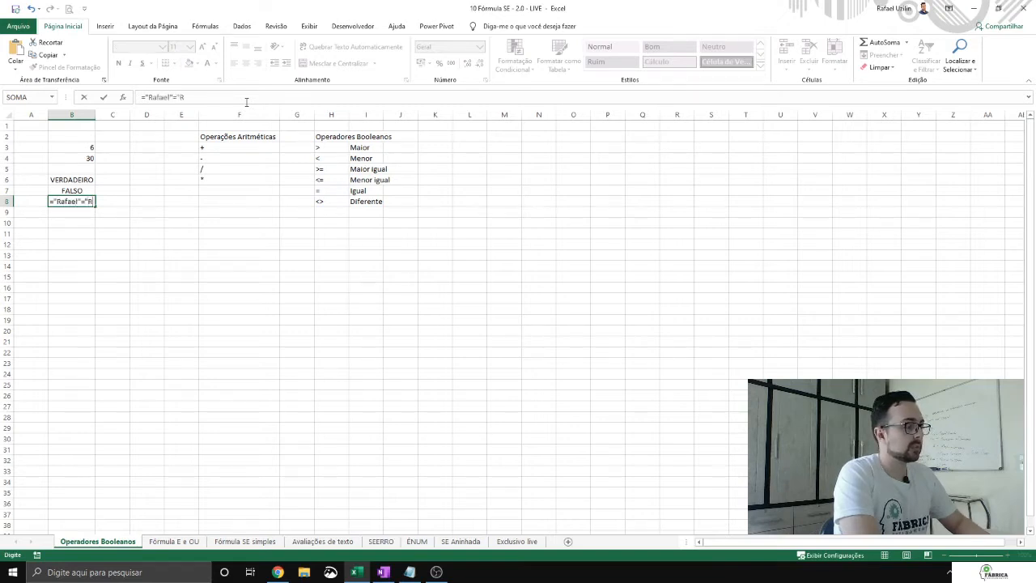
type("fafael\"")
key("Return")
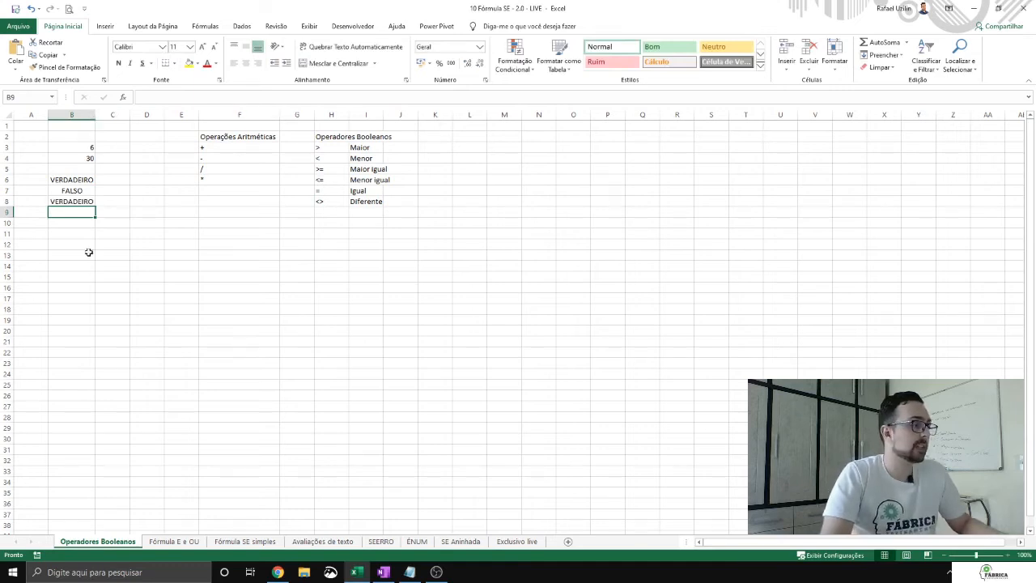
left_click(86, 201)
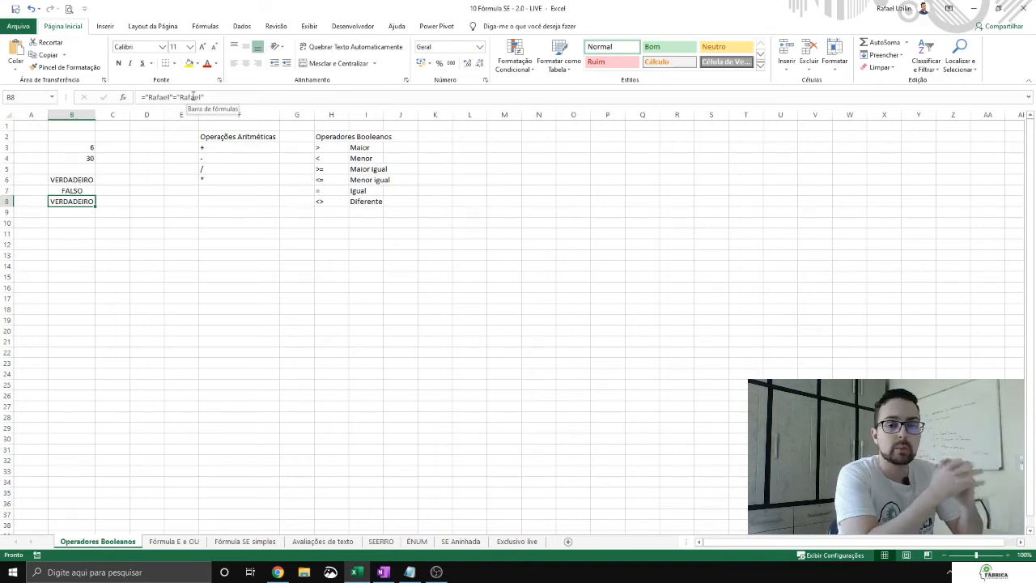
Step: Enter a formula in cell B9 that joins the first name's two parts with & and compares the result for equality with the full first name
key("Return")
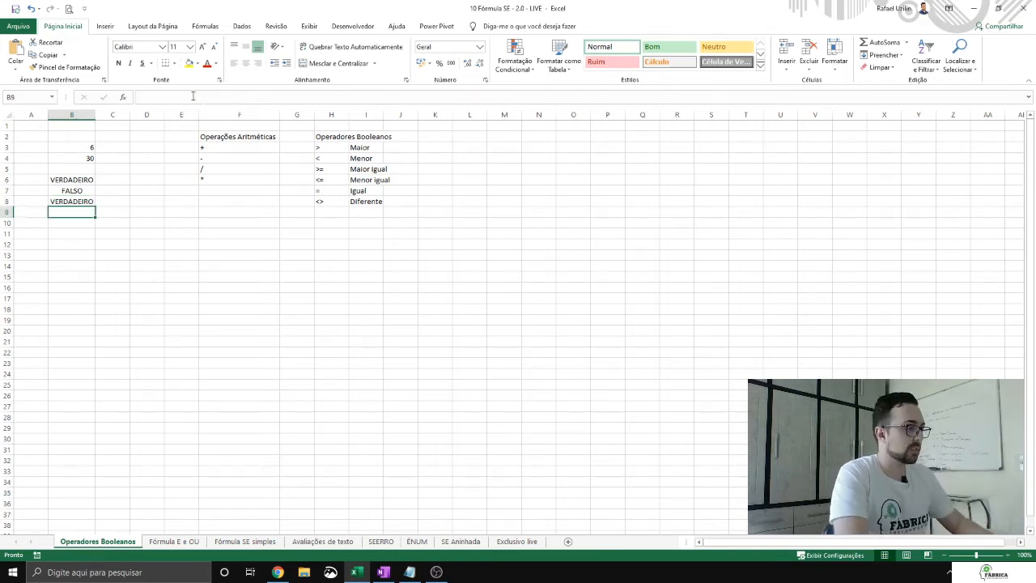
type("=\"Ra")
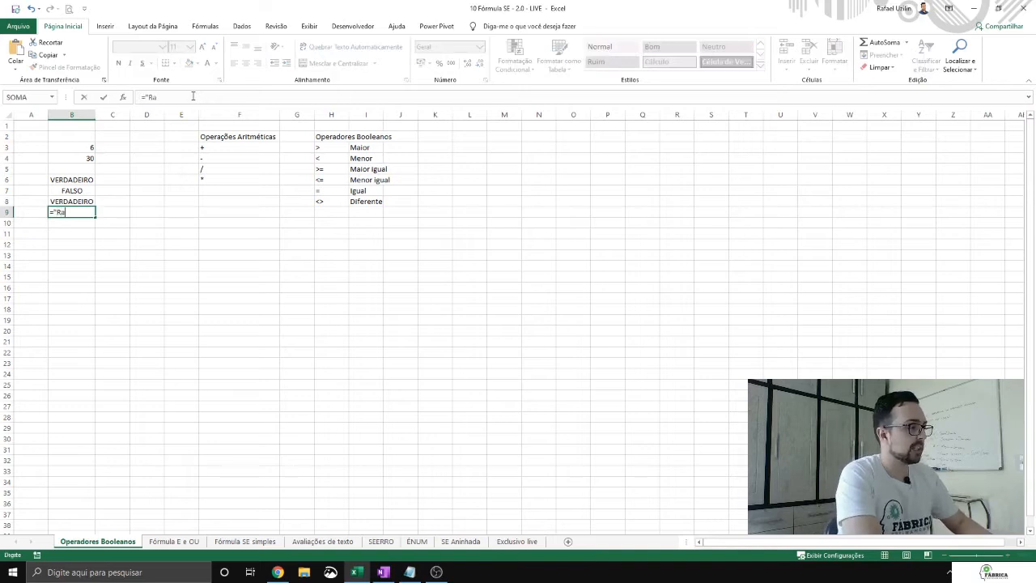
type("\"&")
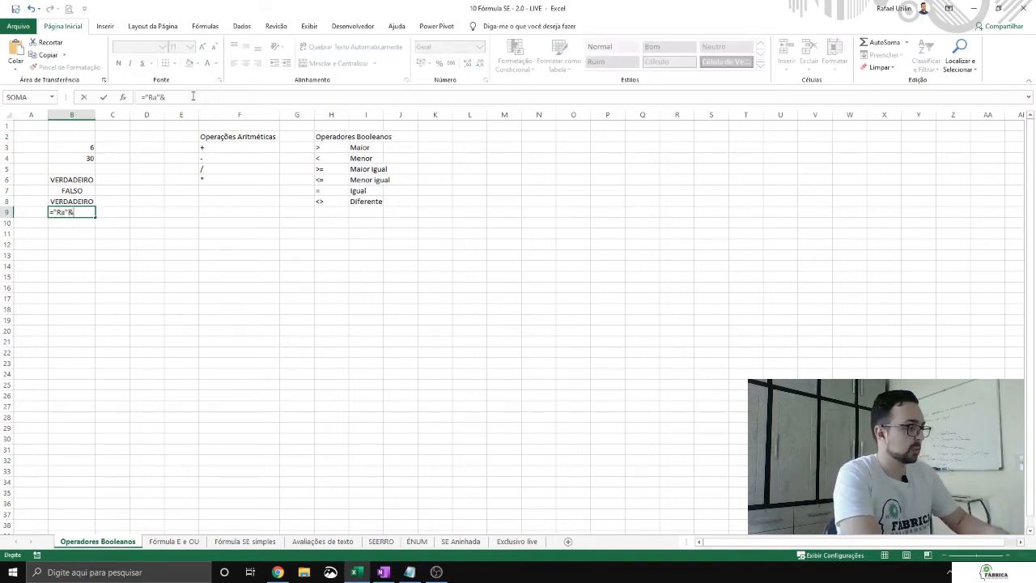
type("\"")
type("fae")
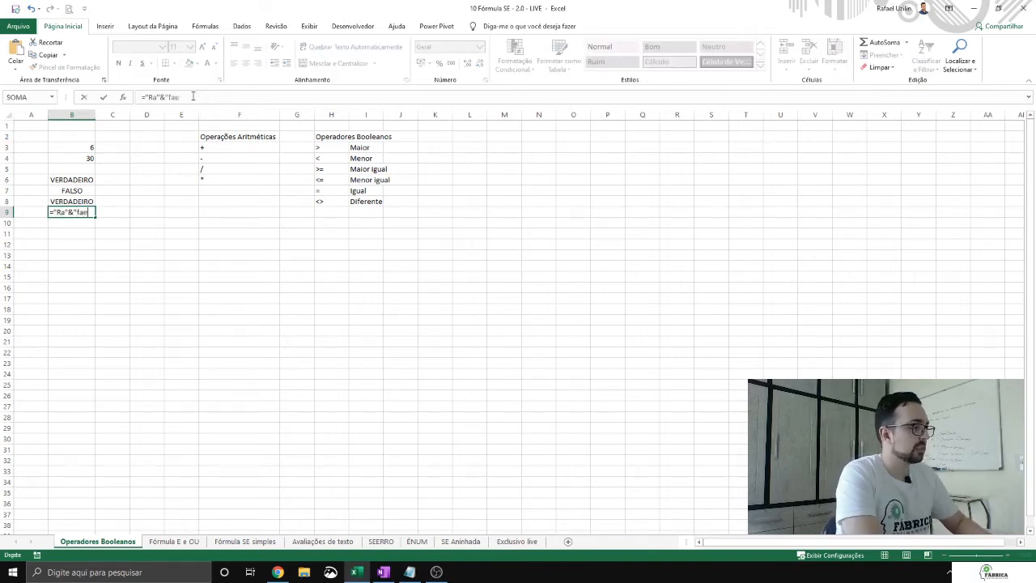
type("l\"=\"Rafal")
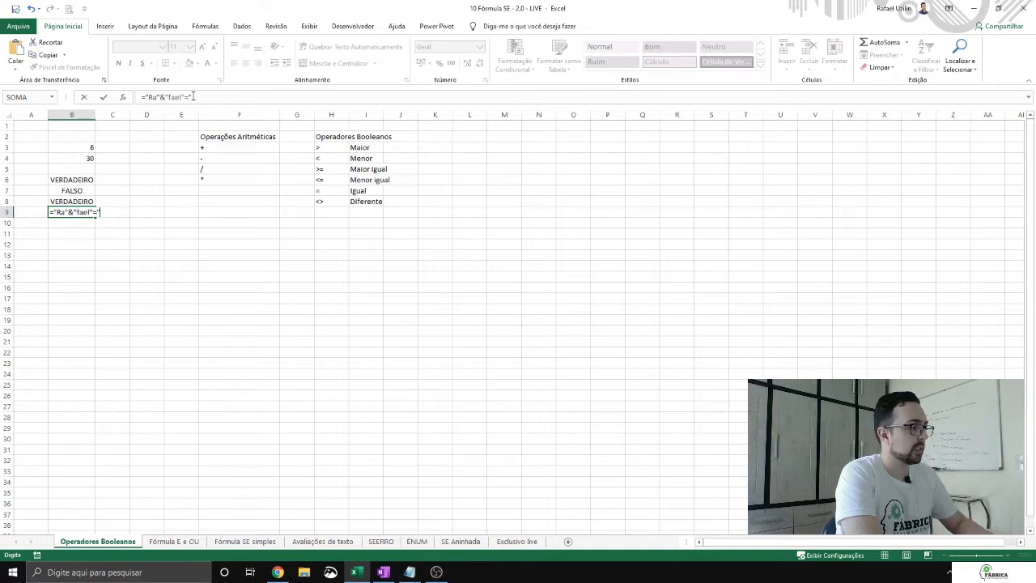
key("BackSpace")
type("el\"")
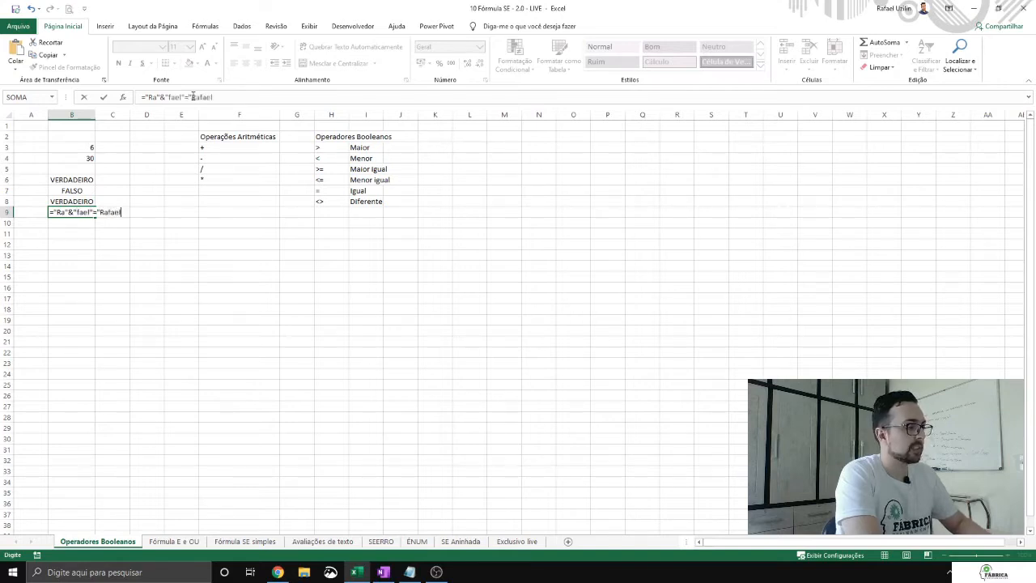
key("Return")
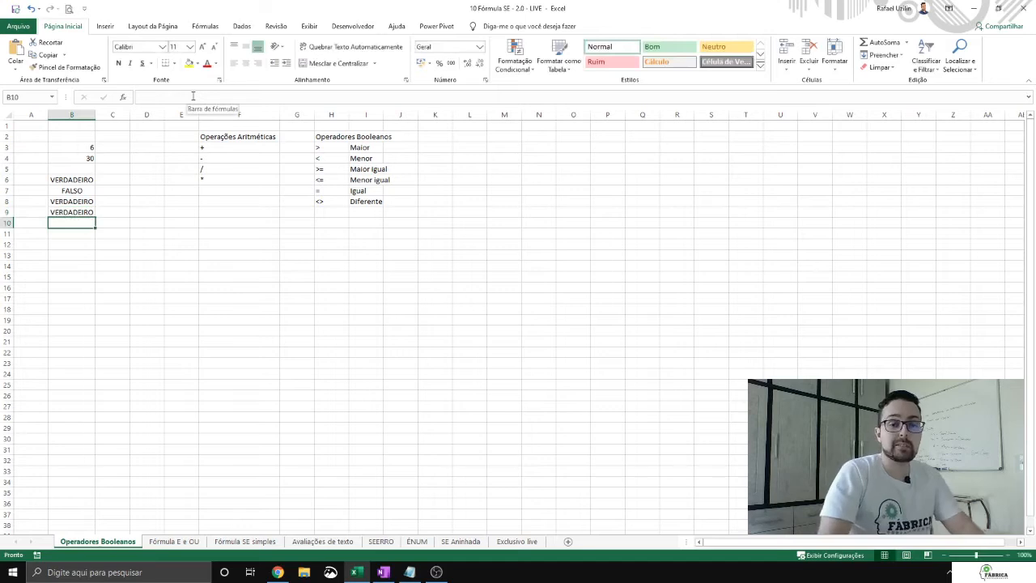
Step: Widen column B to about double its width and step back through the example formulas above B9
key("Up")
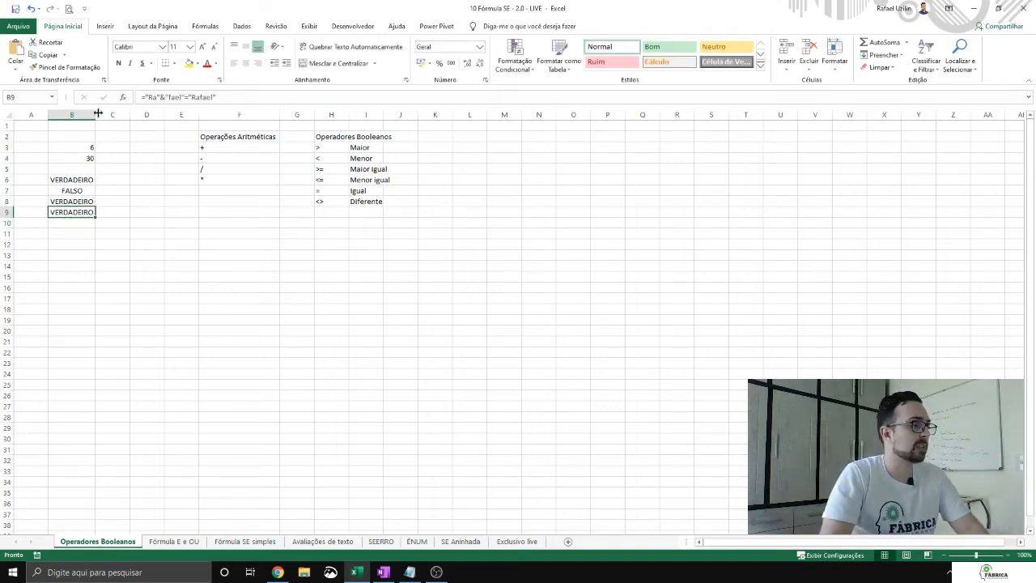
left_click_drag(95, 115, 144, 113)
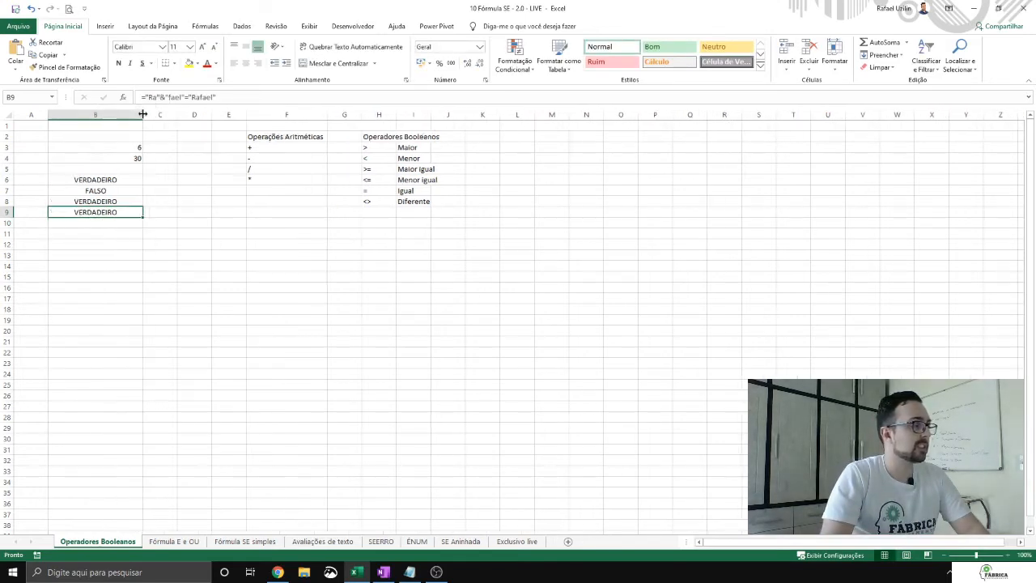
key("Up")
key("Up")
key("Up")
key("Up")
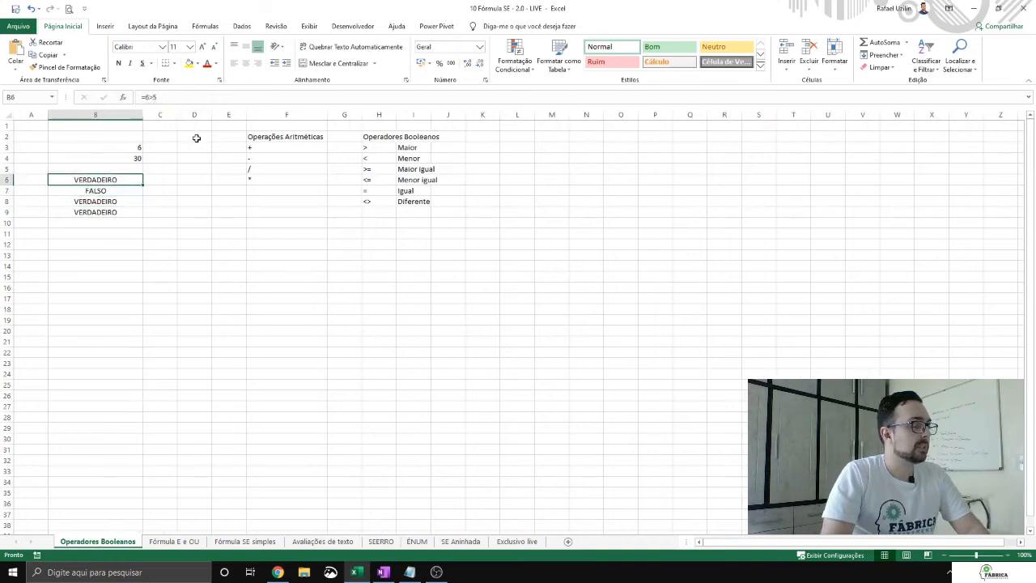
key("Up")
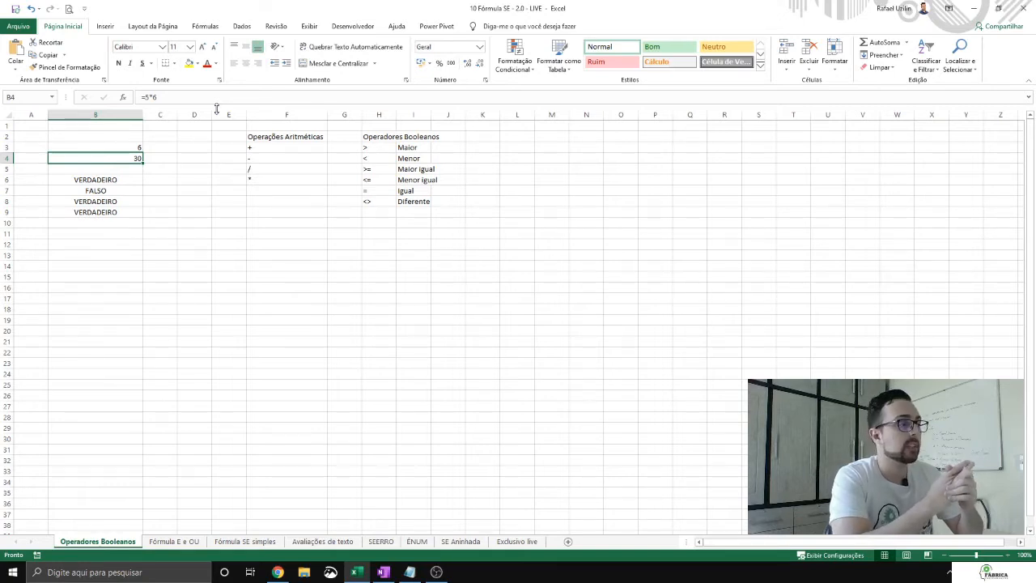
key("Up")
key("Right")
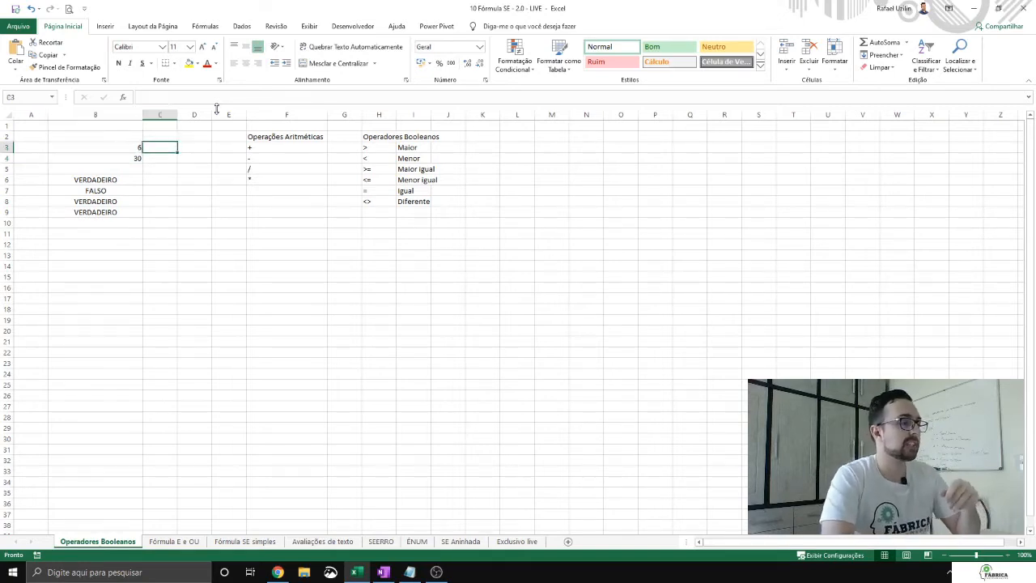
Step: Widen columns F and H so the arithmetic and Boolean operator headings fit with room to spare
left_click_drag(328, 117, 357, 116)
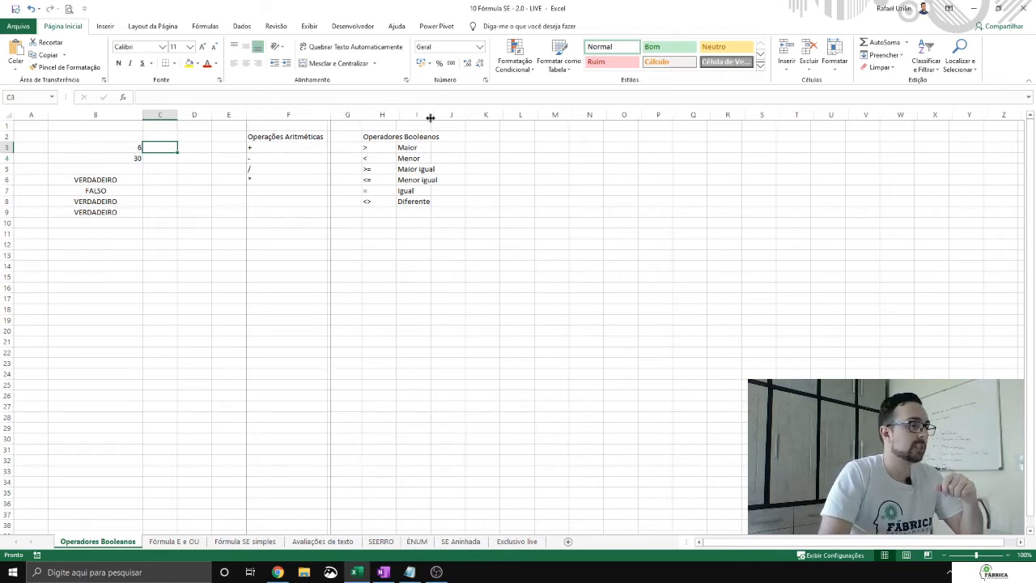
left_click_drag(461, 114, 475, 113)
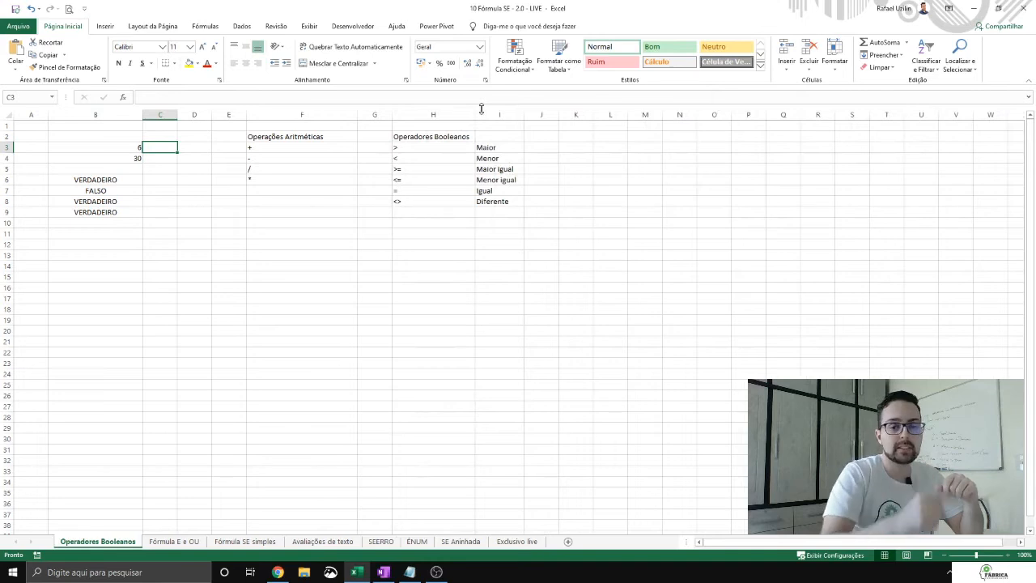
left_click(451, 138)
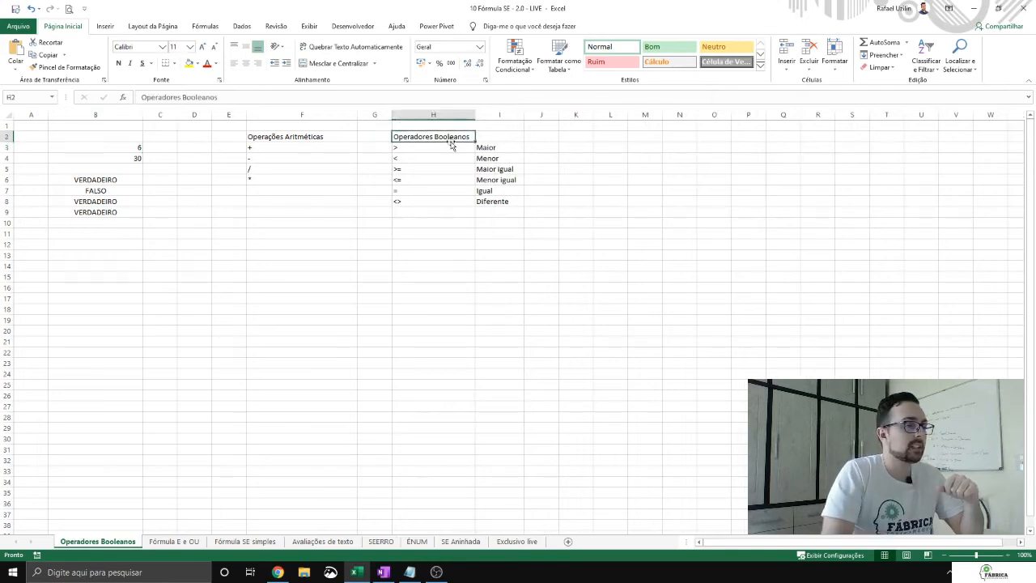
left_click_drag(475, 114, 490, 114)
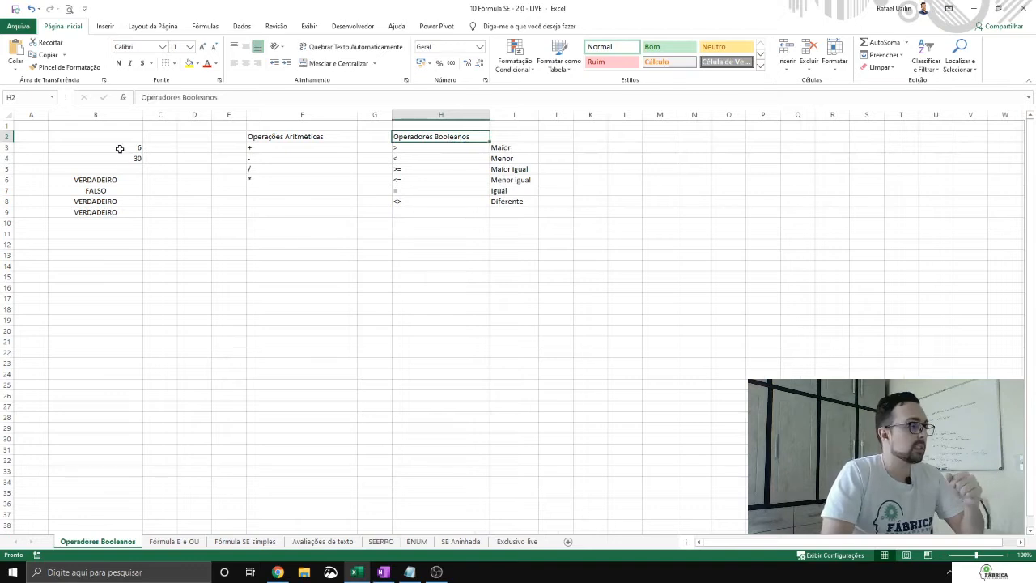
Step: Examine the example comparison formulas in cells B6:B9
left_click(114, 180)
left_click_drag(106, 176, 115, 212)
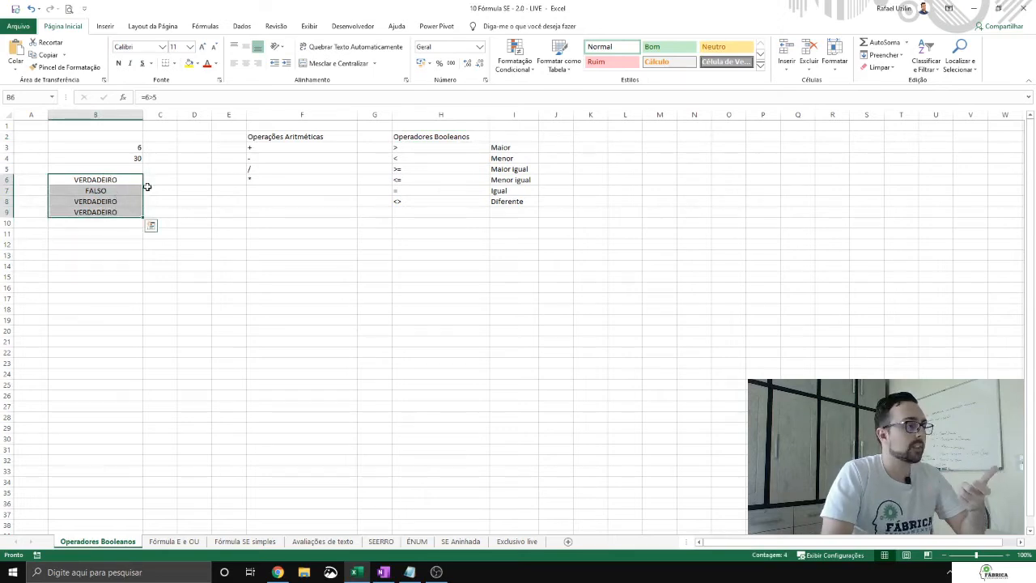
left_click(149, 180)
left_click(94, 180)
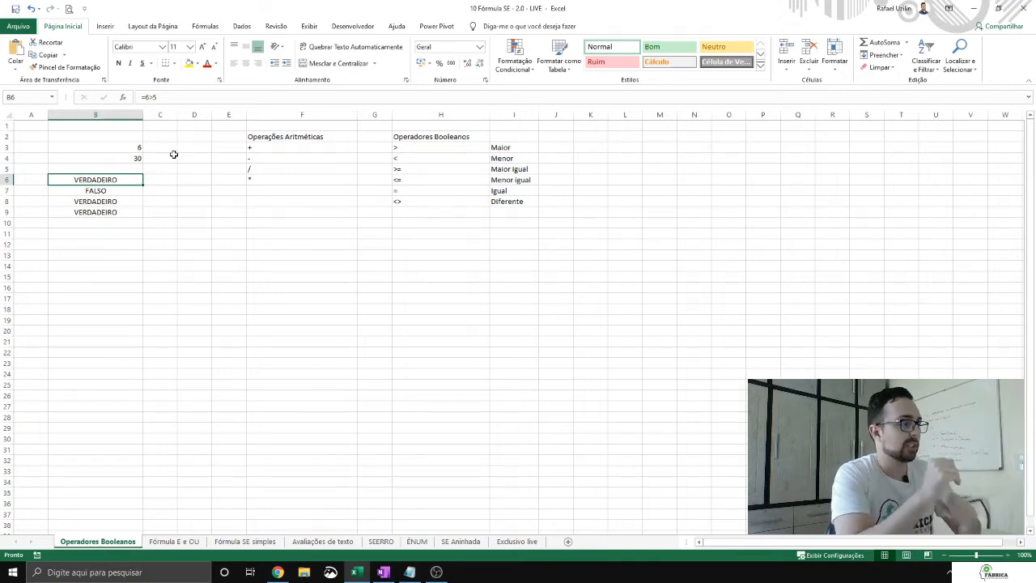
left_click(117, 188)
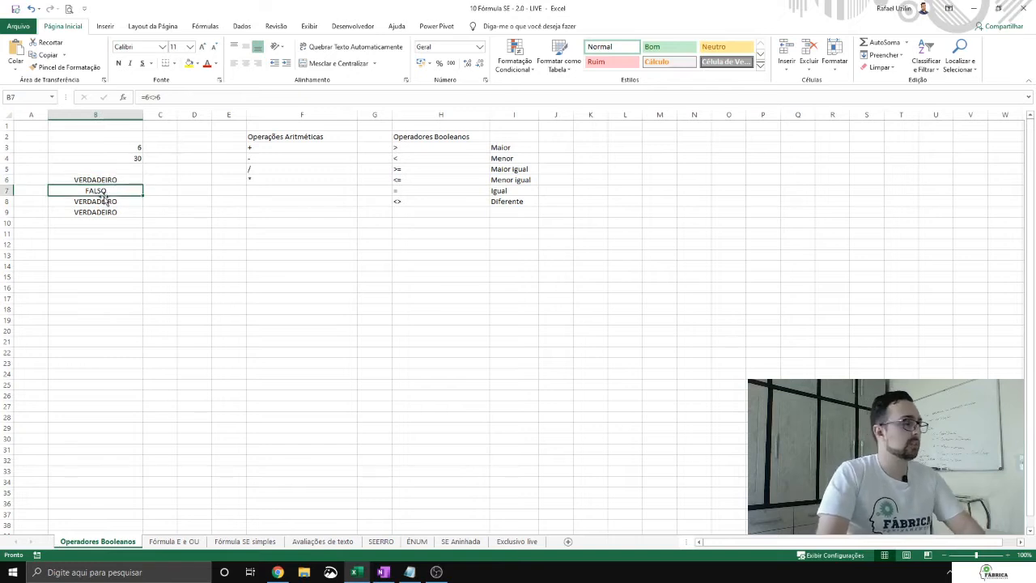
key("Up")
key("Up")
key("Down")
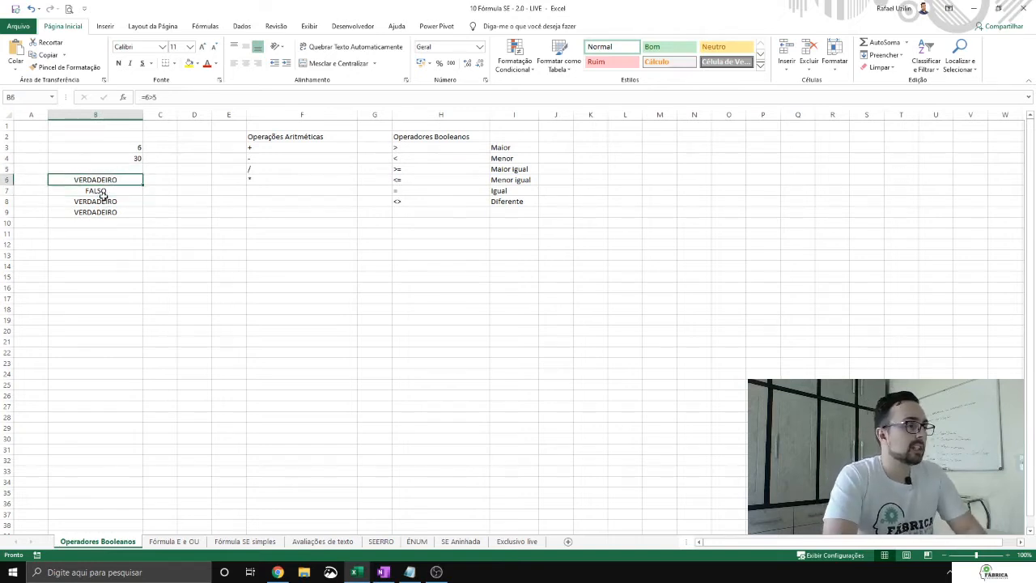
Step: Examine the Boolean operators listed in H3:H8 and the arithmetic operators in column F
key("Right")
key("Right")
key("Right")
key("Right")
key("Right")
left_click_drag(421, 148, 423, 200)
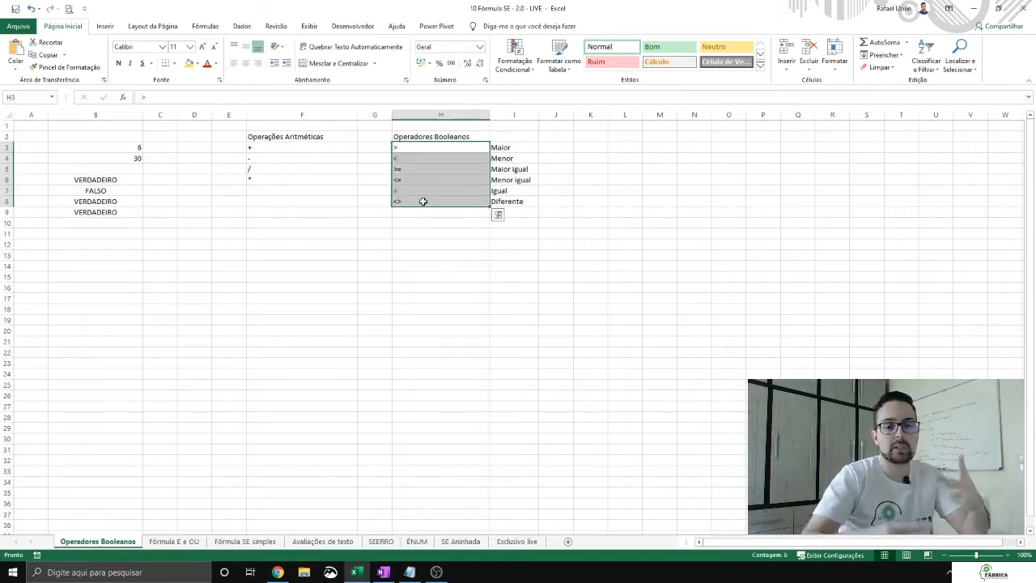
key("Down")
key("Down")
key("Down")
key("Down")
key("Down")
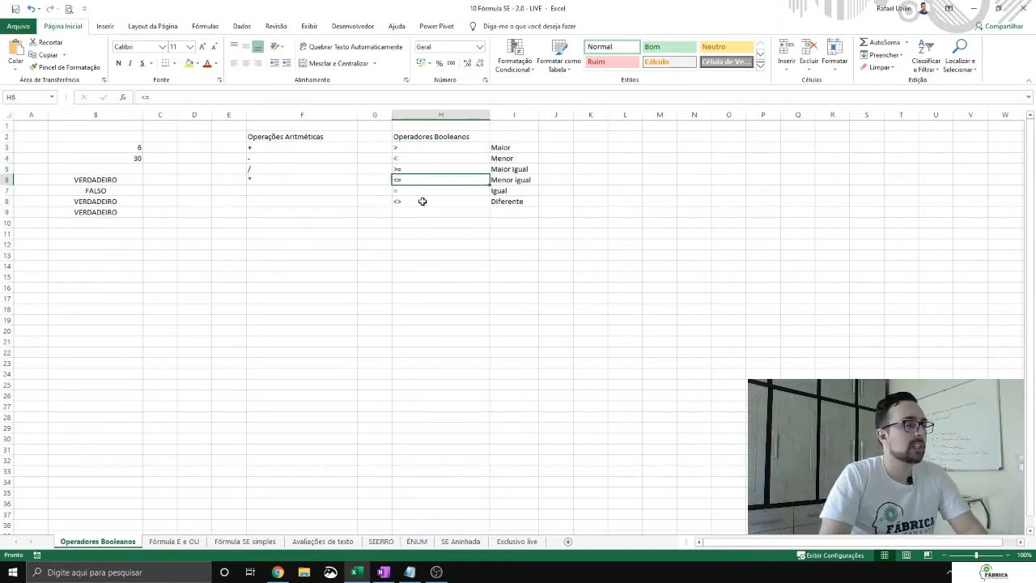
left_click(308, 158)
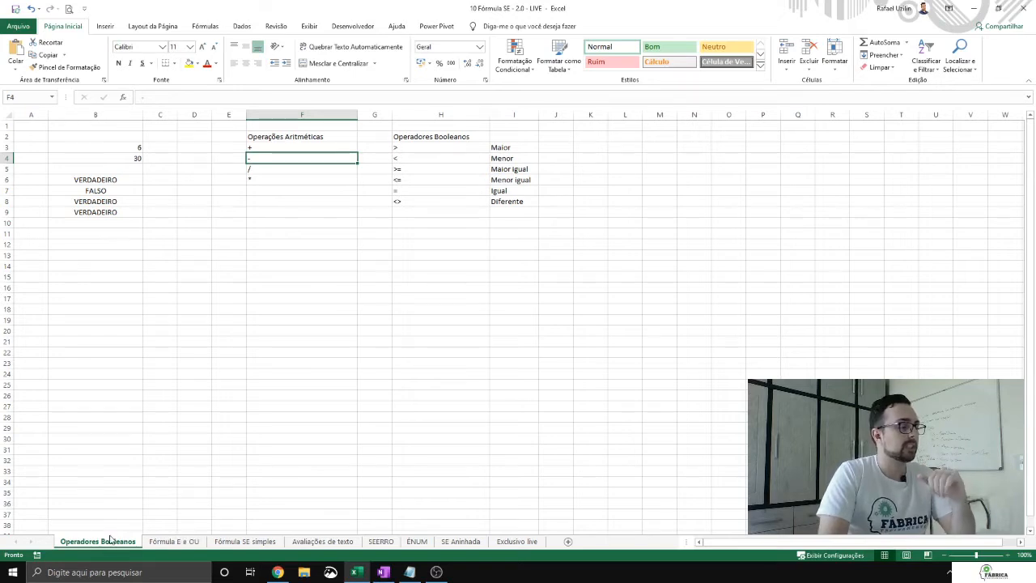
Step: Go to the Fórmula E e OU sheet and enter the label "Fórmula E" in cell C20
left_click(173, 540)
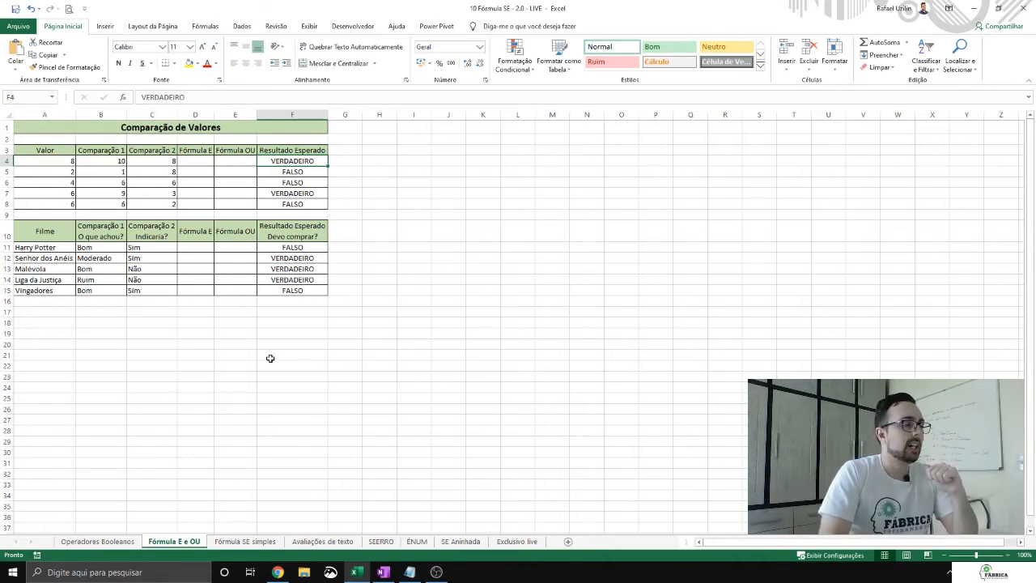
left_click(233, 354)
left_click(145, 341)
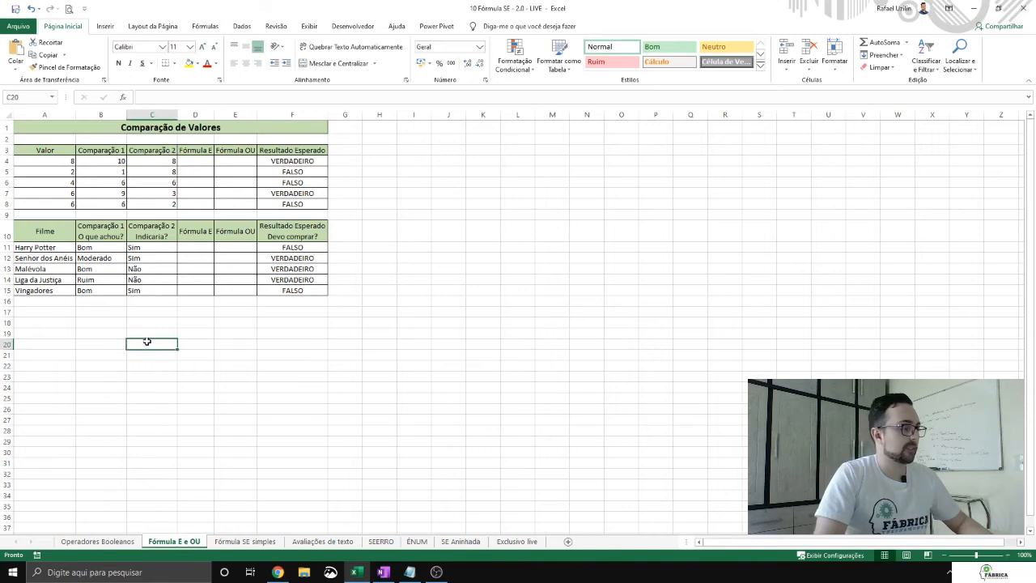
type("Fórmula E")
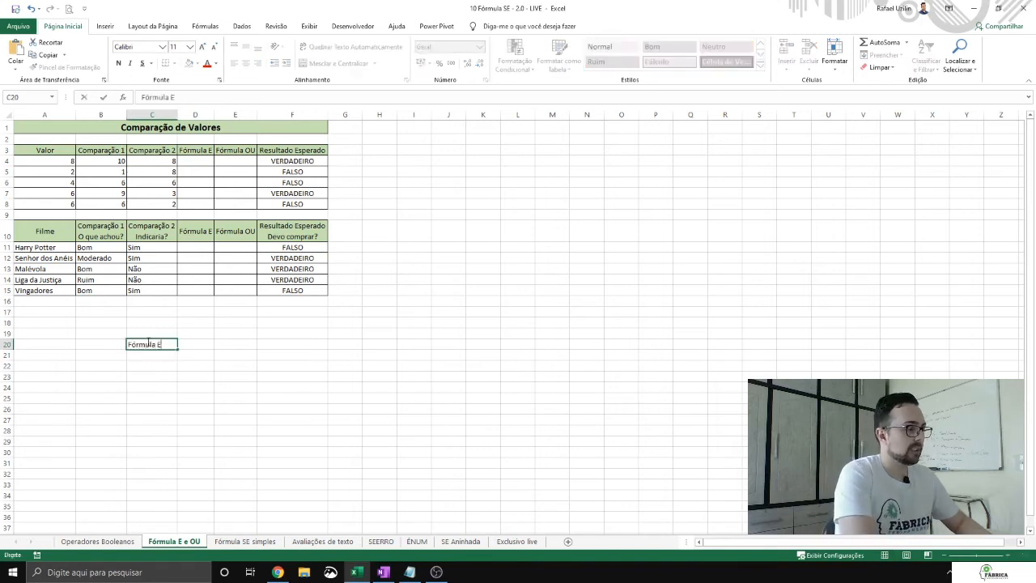
key("Return")
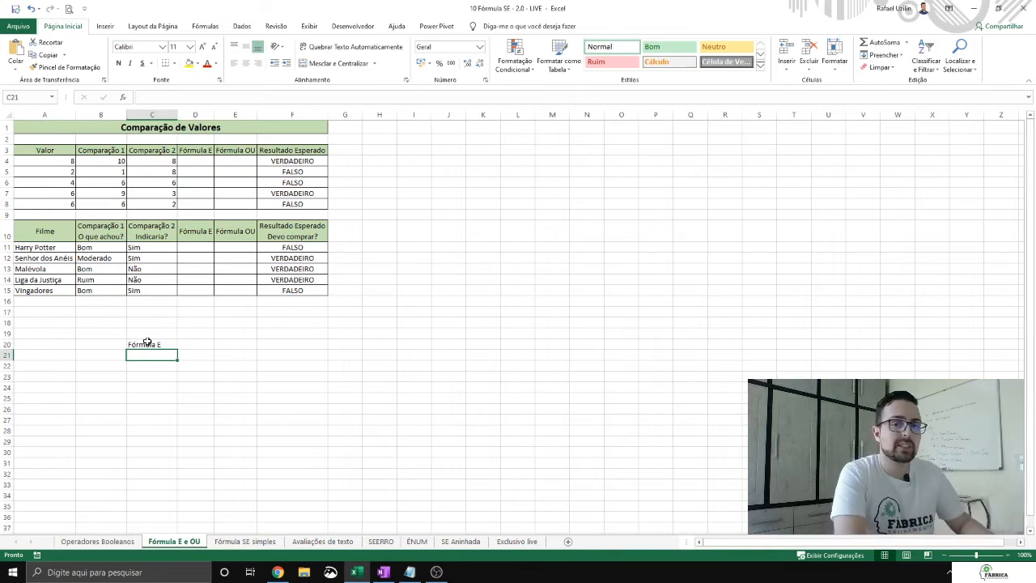
Step: Enter the syntax example "=E(logico 1; lógico 2)" as plain text in cell C21
left_click(97, 541)
left_click(173, 541)
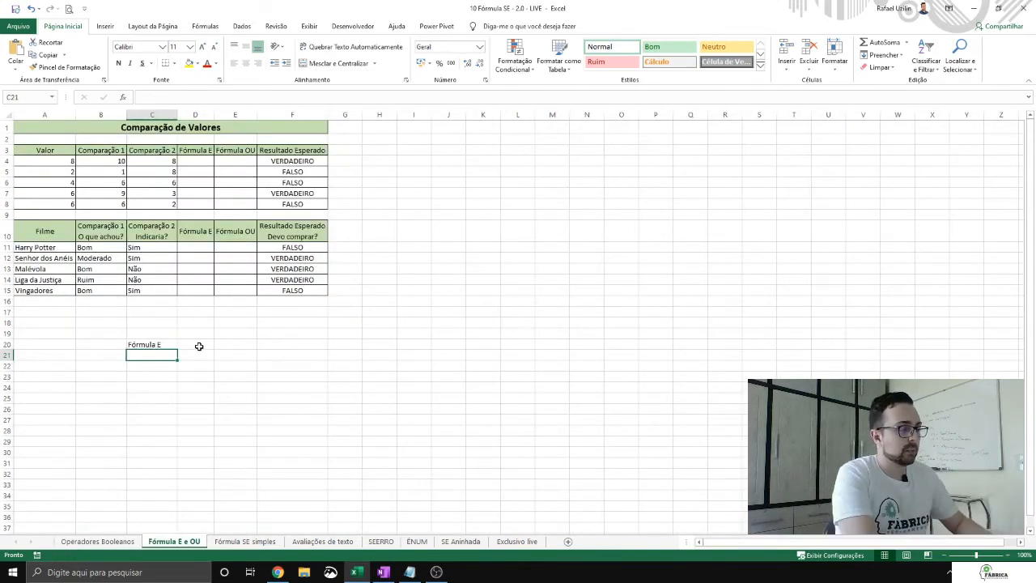
type("=E(")
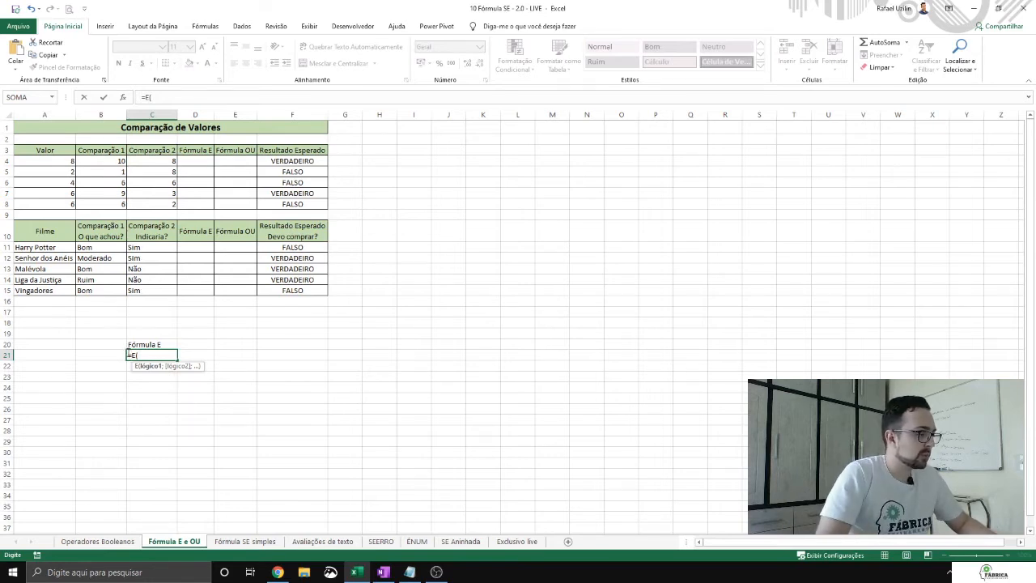
left_click(129, 355)
type("'=E(logico 1")
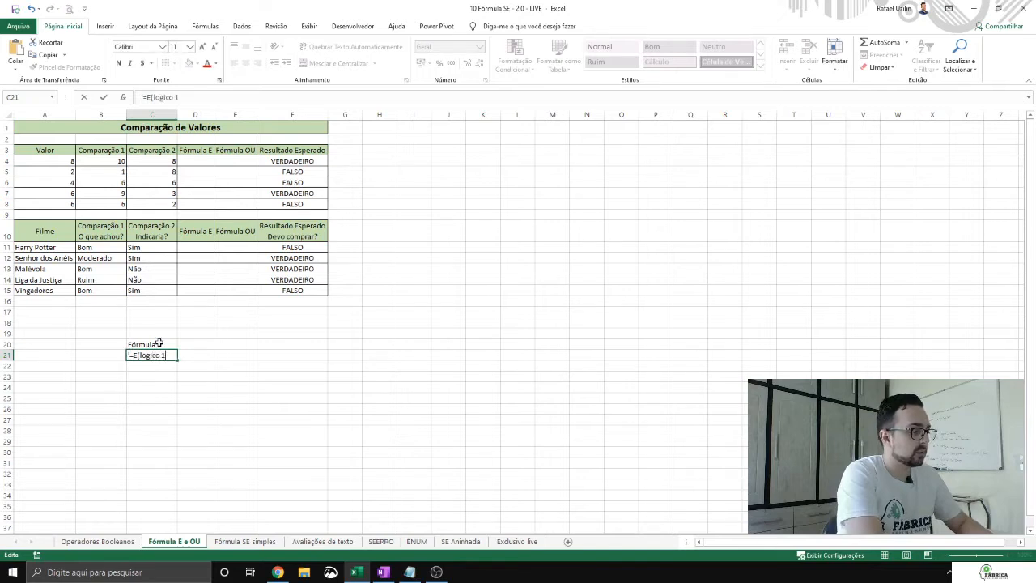
type("; l")
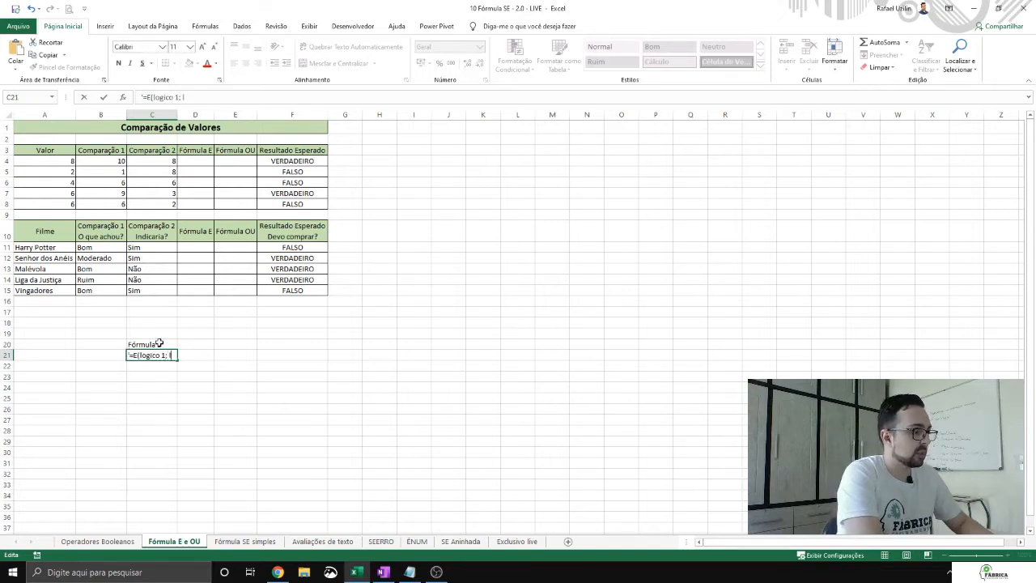
type("ógico 2)")
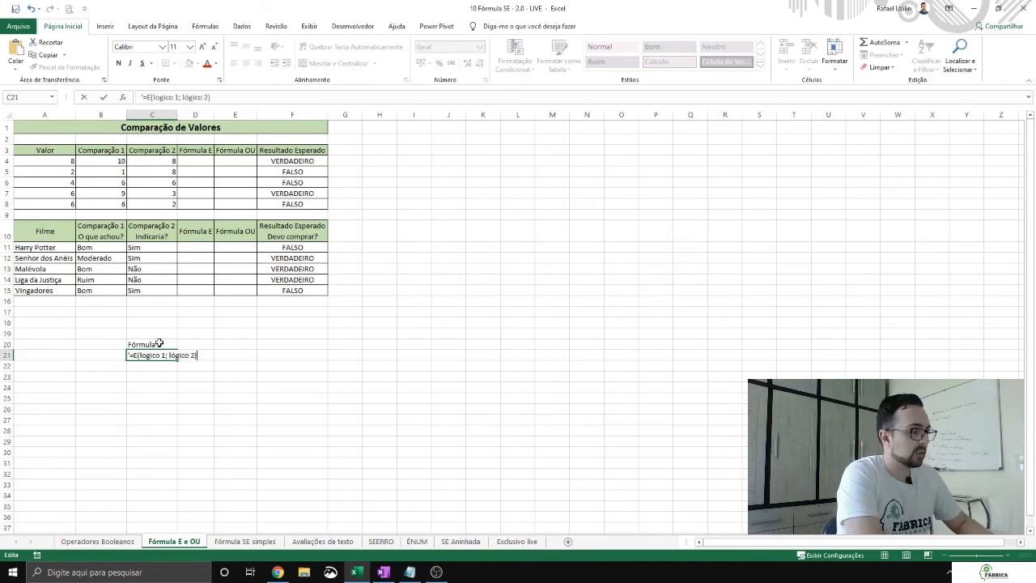
key("Return")
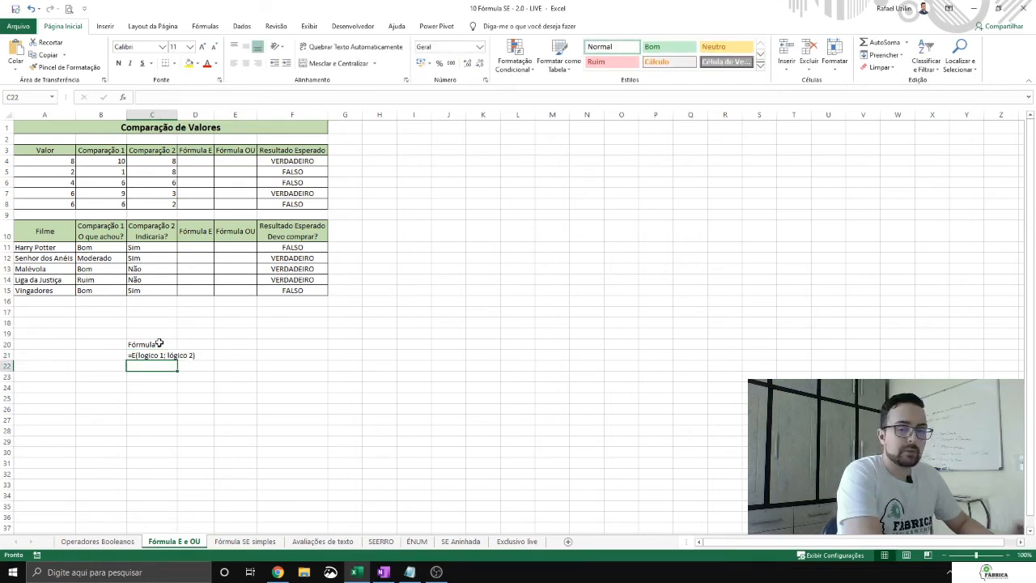
Step: Enter the note "lógico 1 e lógico 2 forem ambos VERDADEIROS" in cell C22
type("log")
key("BackSpace")
key("BackSpace")
type("ó")
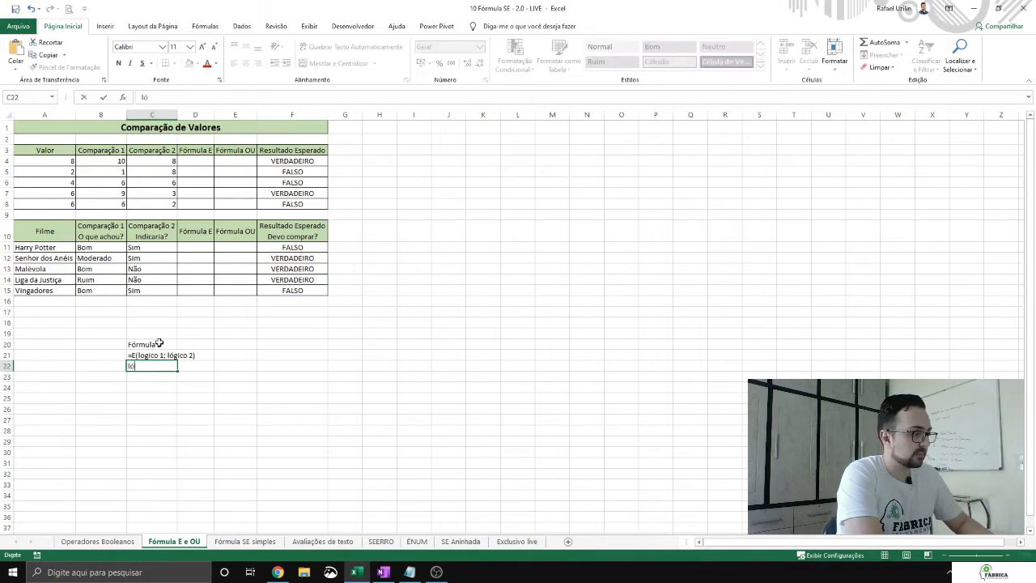
type("gico 1 e l")
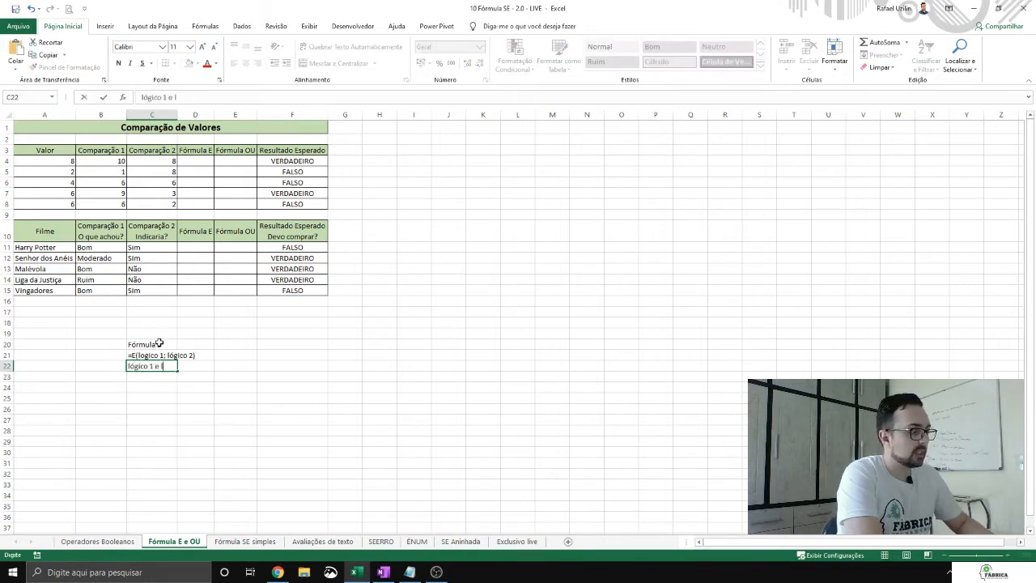
type("ógico 2 forem ")
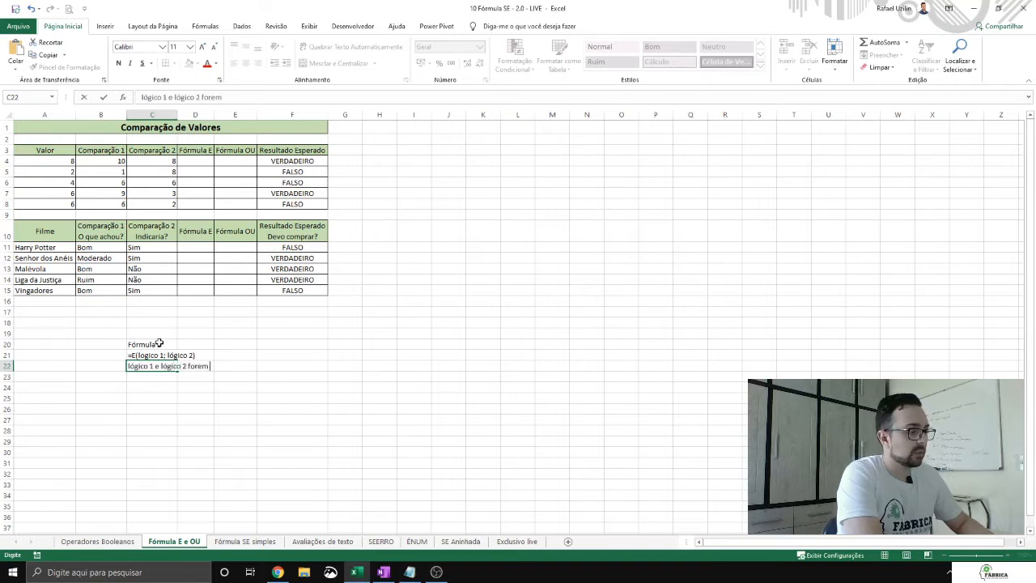
type("ambos")
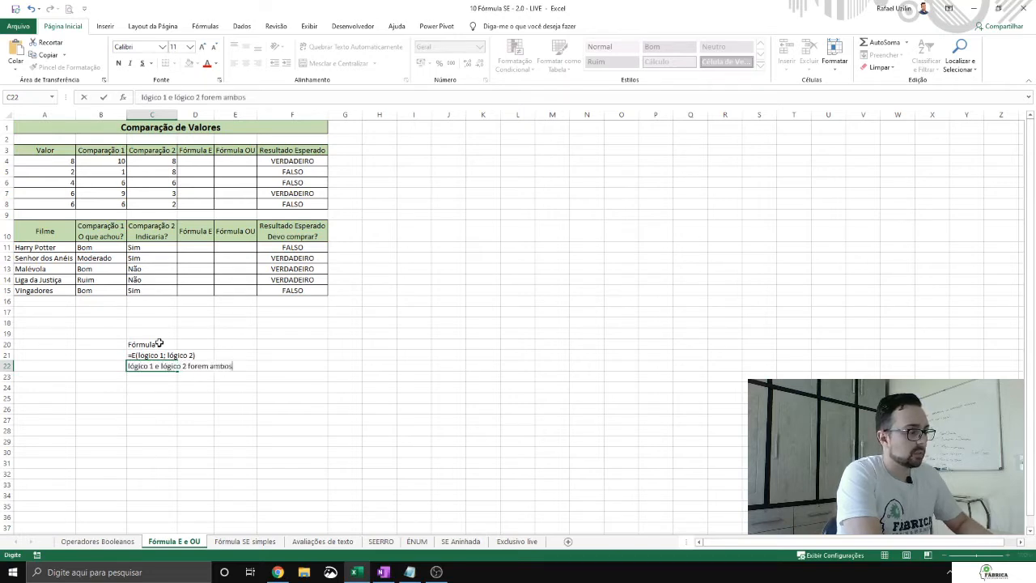
type(" VERDADEIROS")
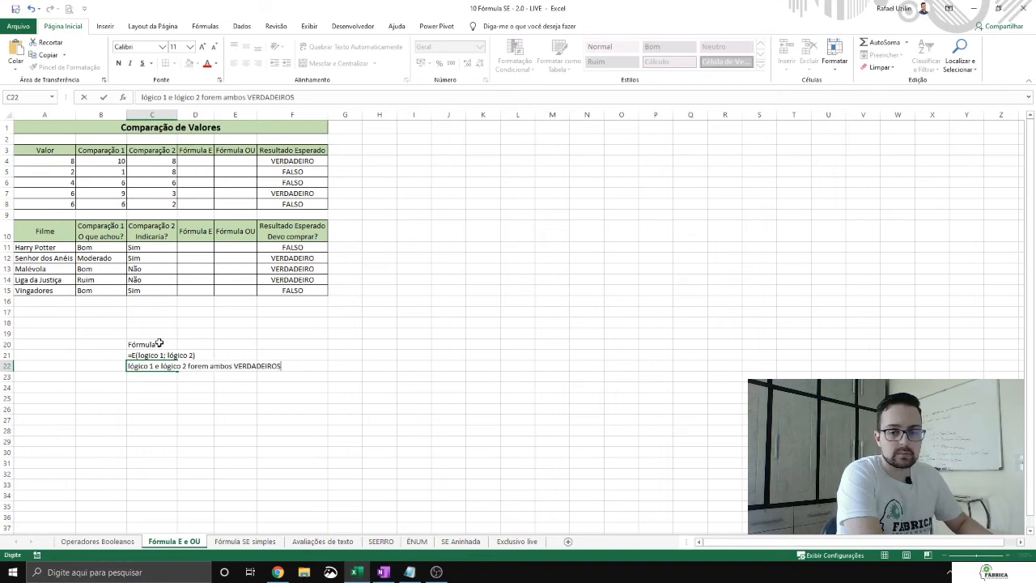
key("Return")
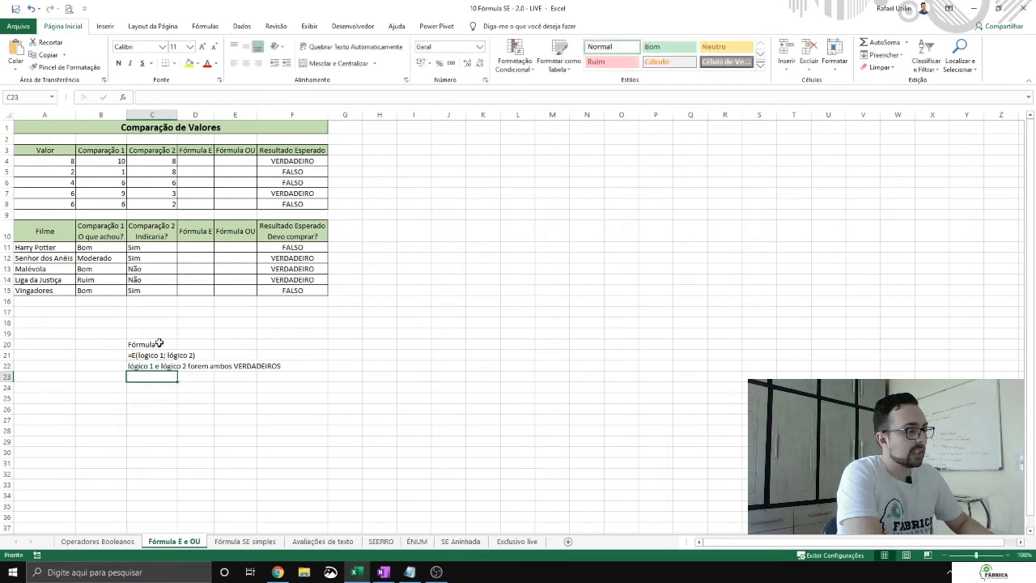
Step: Enter the note "retorno da fórmula = verdadeior" in cell C23
type("retorno")
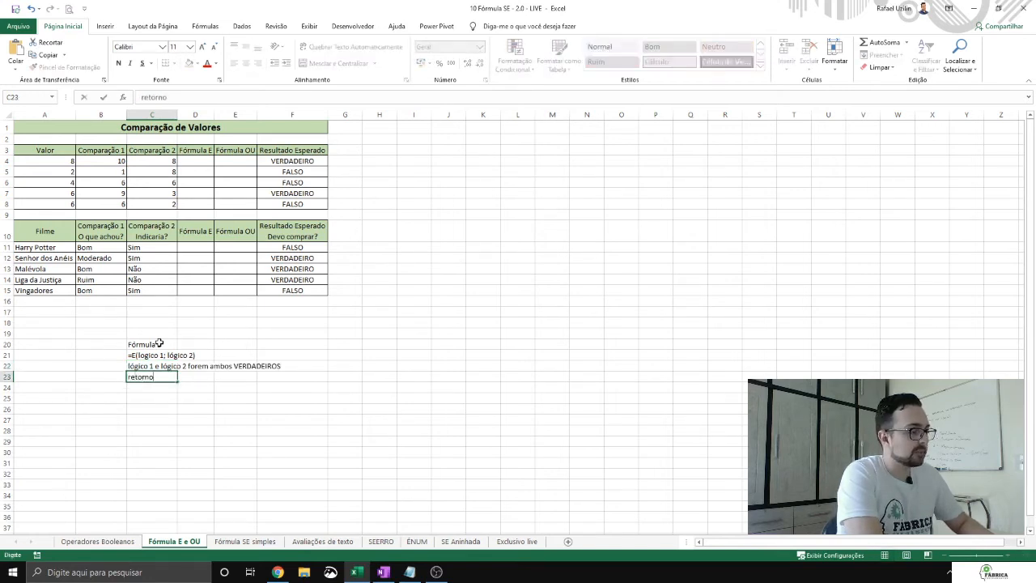
type(" da fórmula =")
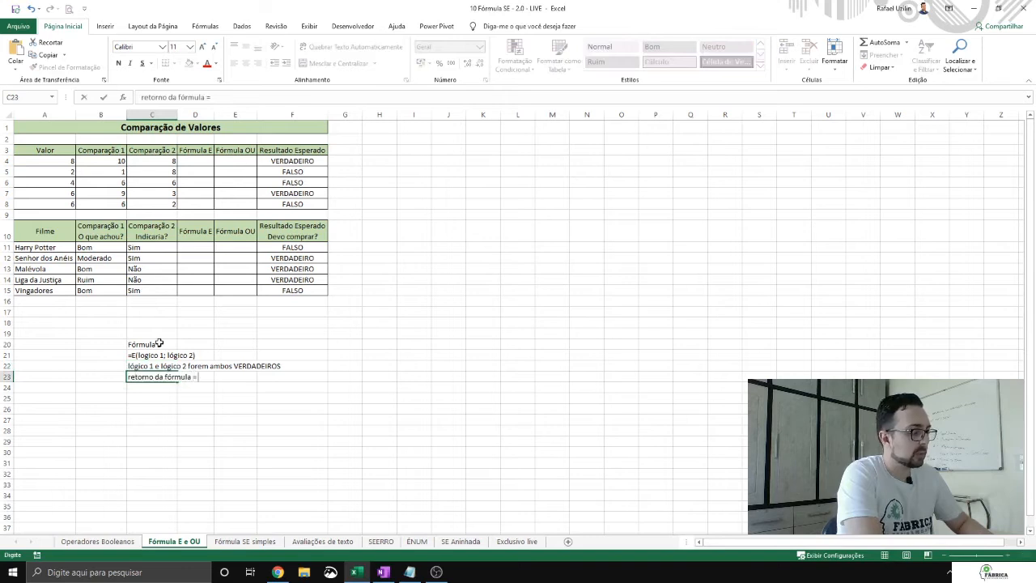
type(" verdadeior")
key("Return")
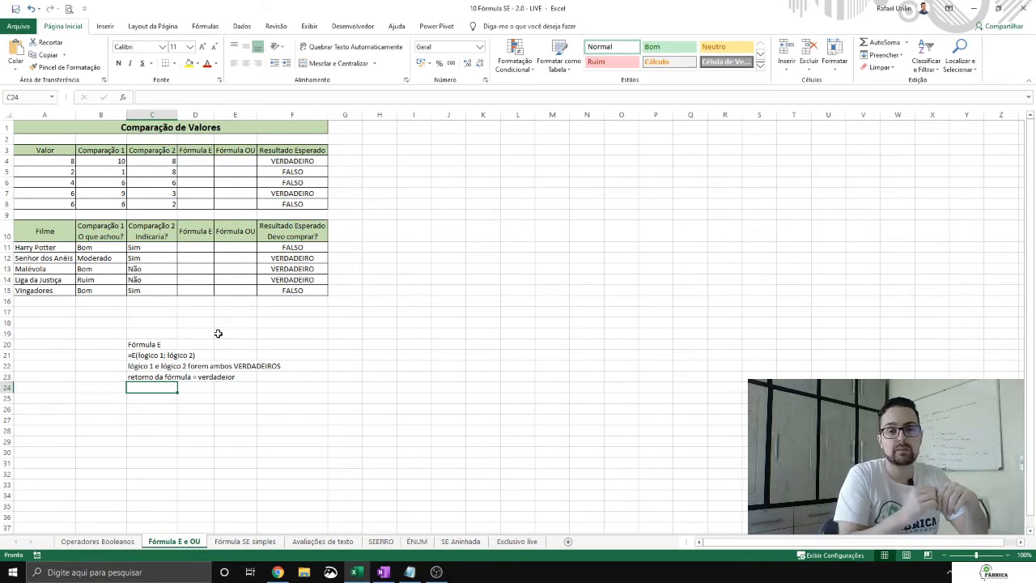
Step: Leave one blank row below the E notes and enter the label "Fórmula OU" in cell C25
key("Return")
type("Fórm")
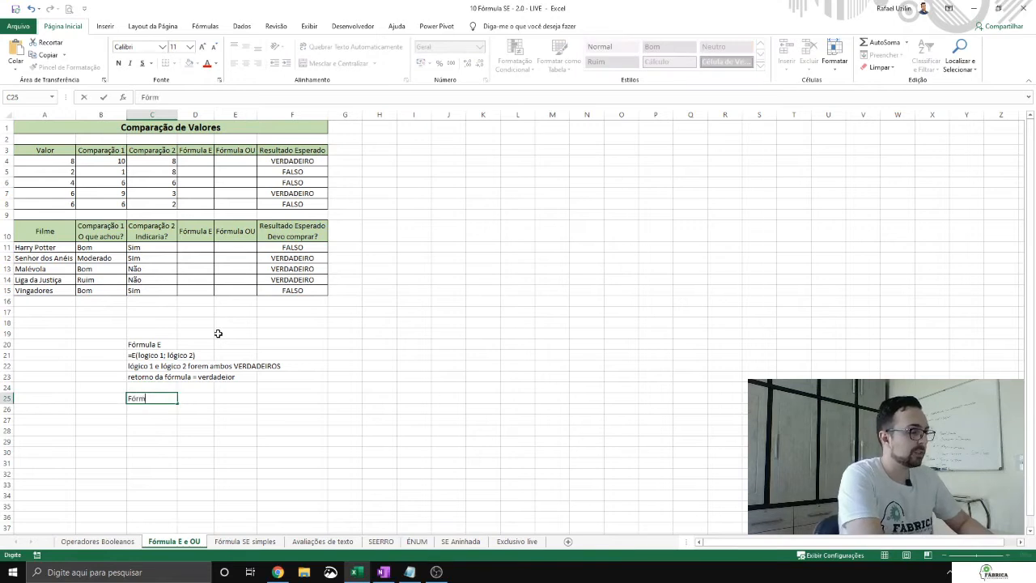
type("ula OU")
key("Return")
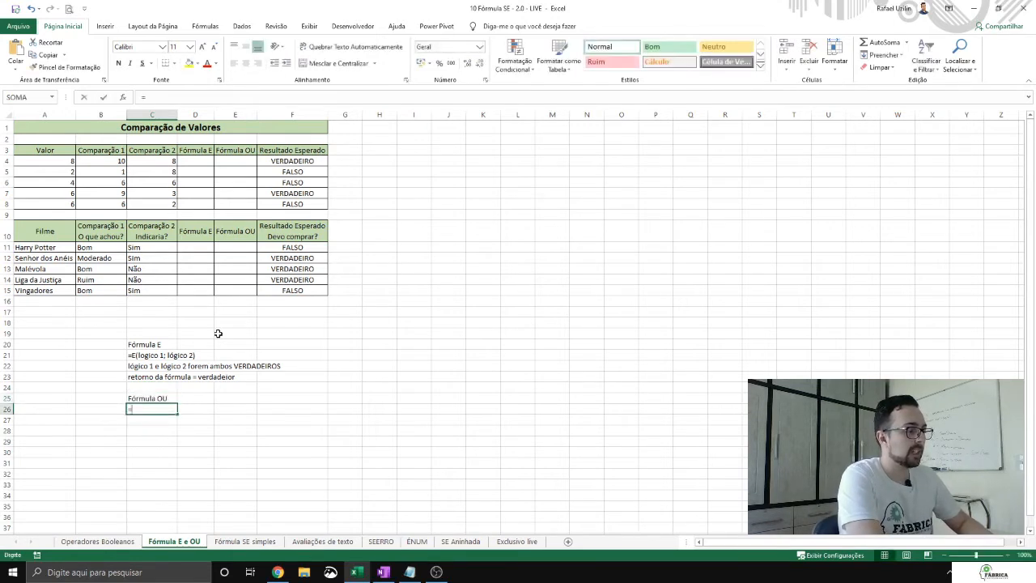
Step: Try to enter "=OU(lógico 1; lógico 2)" as a formula in cell C26
type("=OU(l")
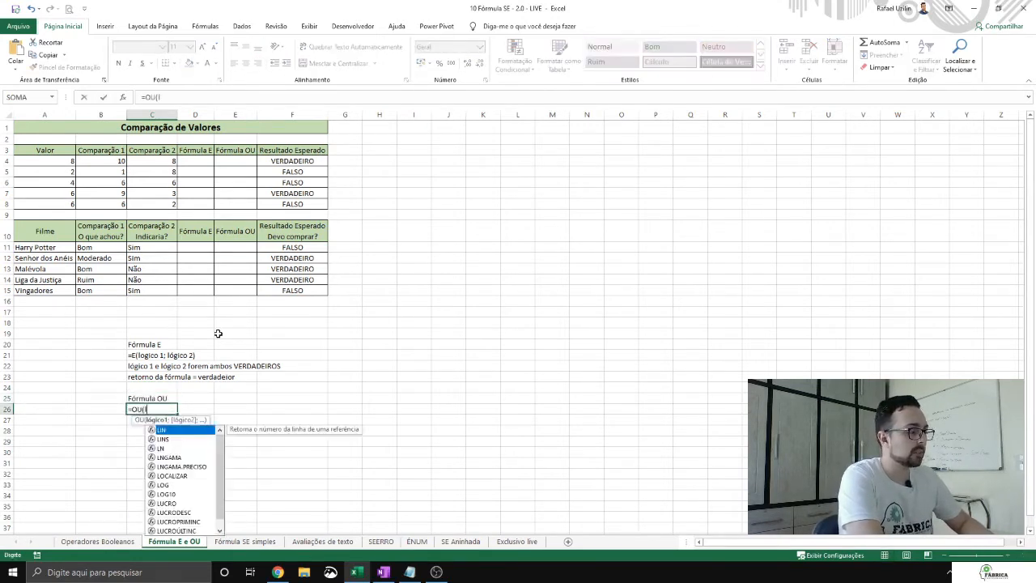
type("ógico 1;")
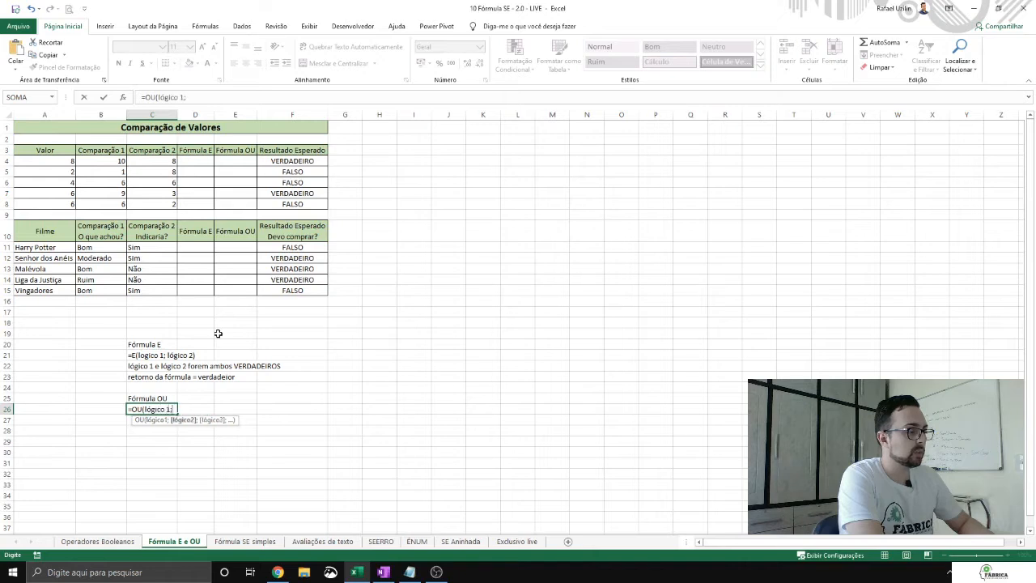
type(" lógico 2)")
key("Return")
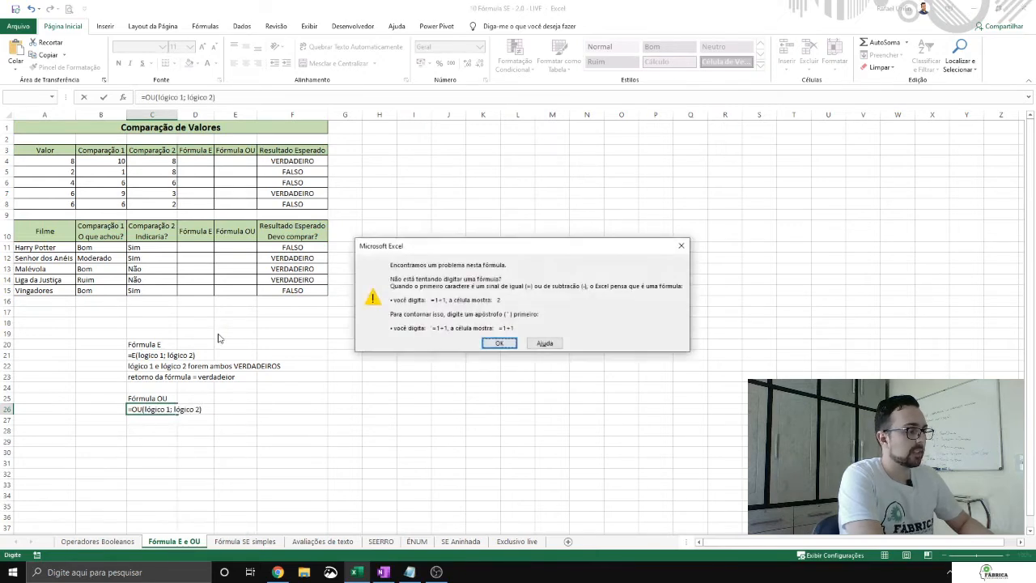
key("Return")
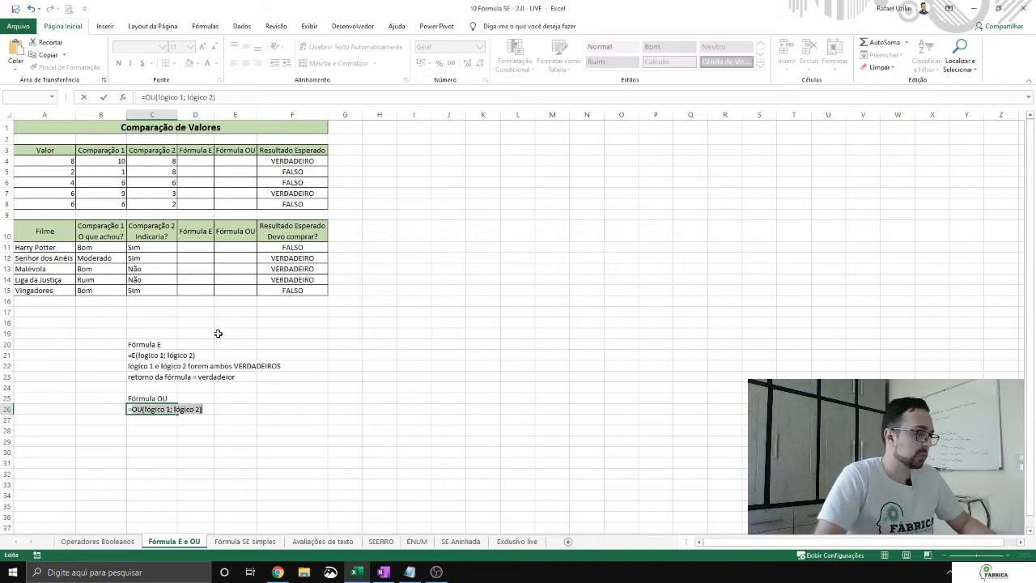
key("BackSpace")
key("BackSpace")
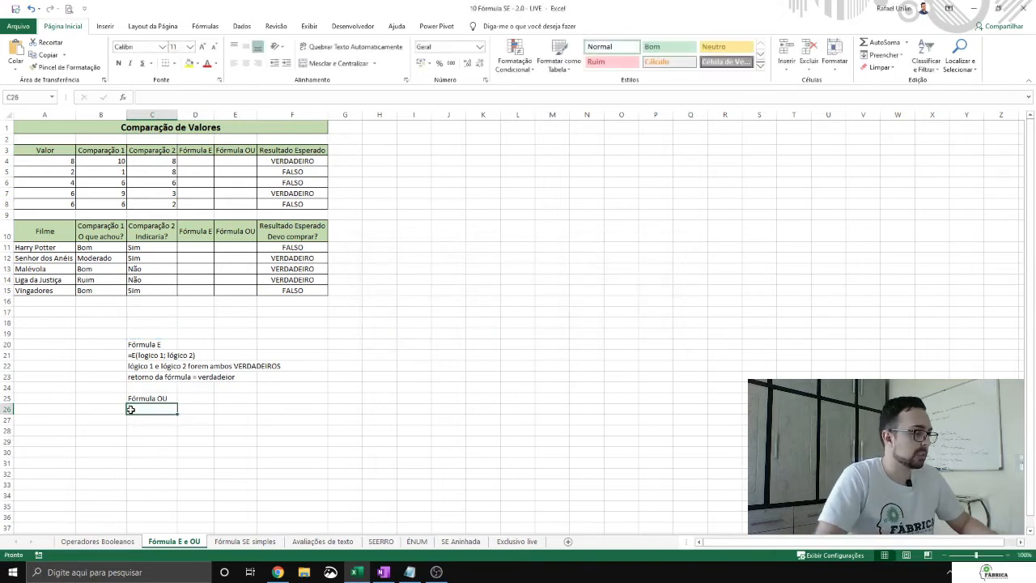
Step: Enter the syntax example "=OU(Lógico 1; lógico 2)" as plain text in cell C26
type("'=O")
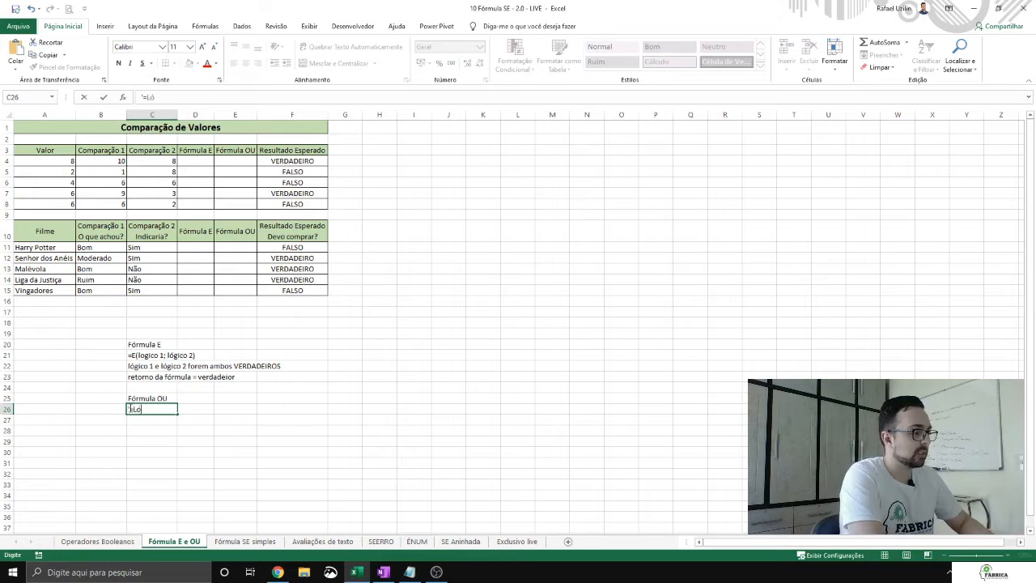
type("U(Lógic")
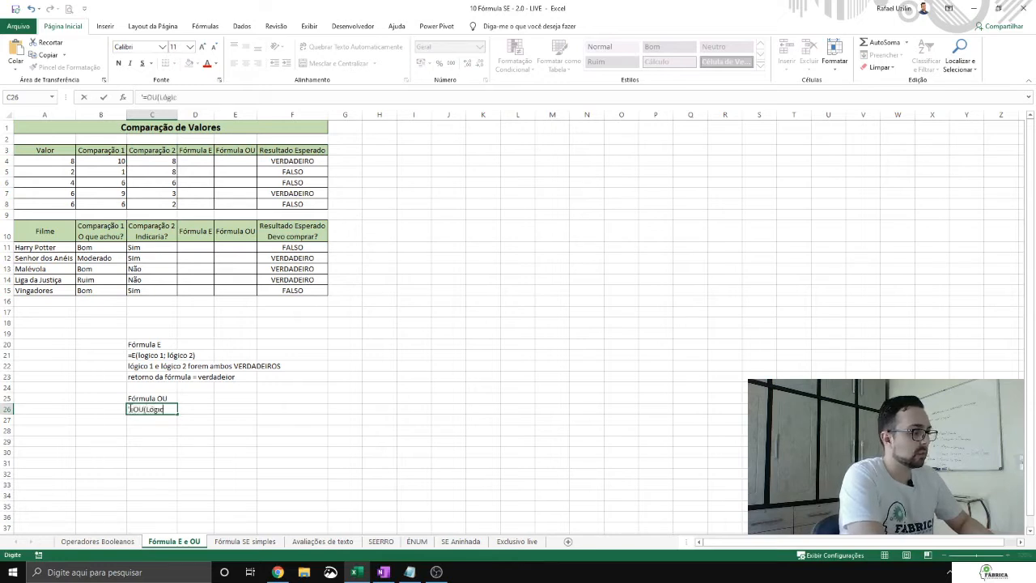
type("o 1; l")
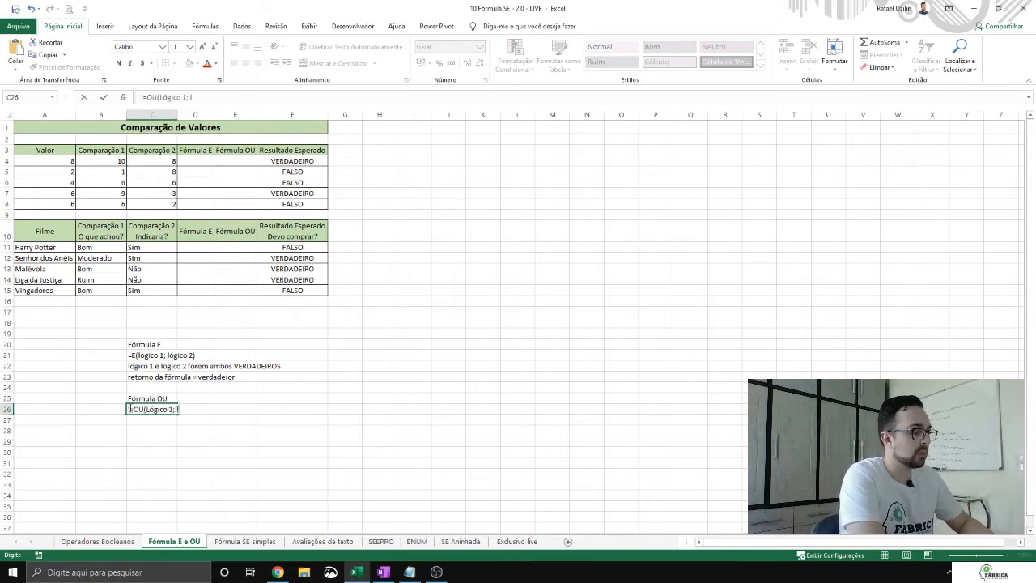
type("ógico 2)")
key("Return")
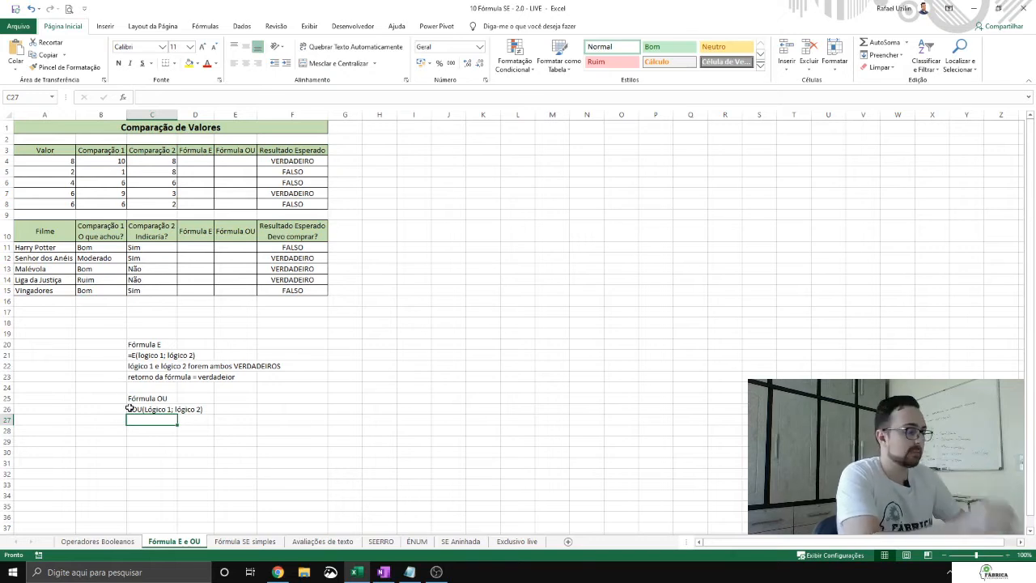
type("=P")
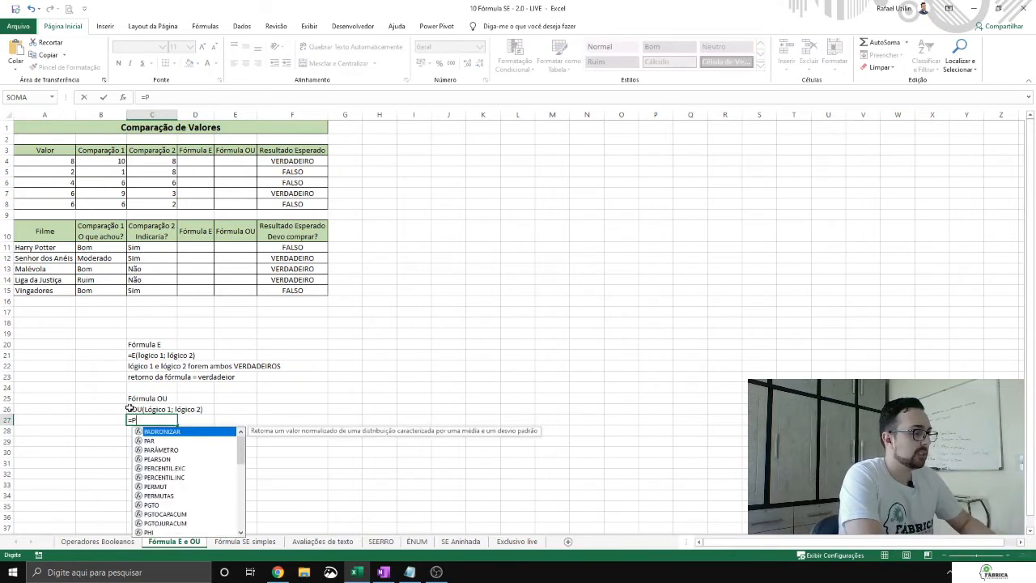
key("Escape")
key("Escape")
Step: Enter the note "Pelo menos uma verdadeira" in cell C27
type("Pelo menos uma verdadeira")
key("Return")
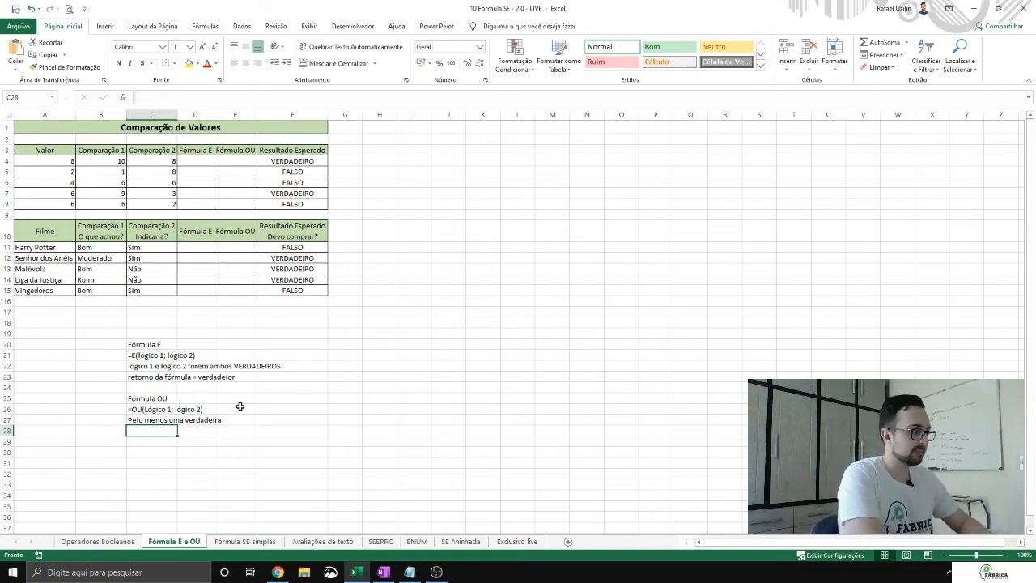
Step: Enter the note "retorno da fórmula = verdadeiro" in cell C28
type("=")
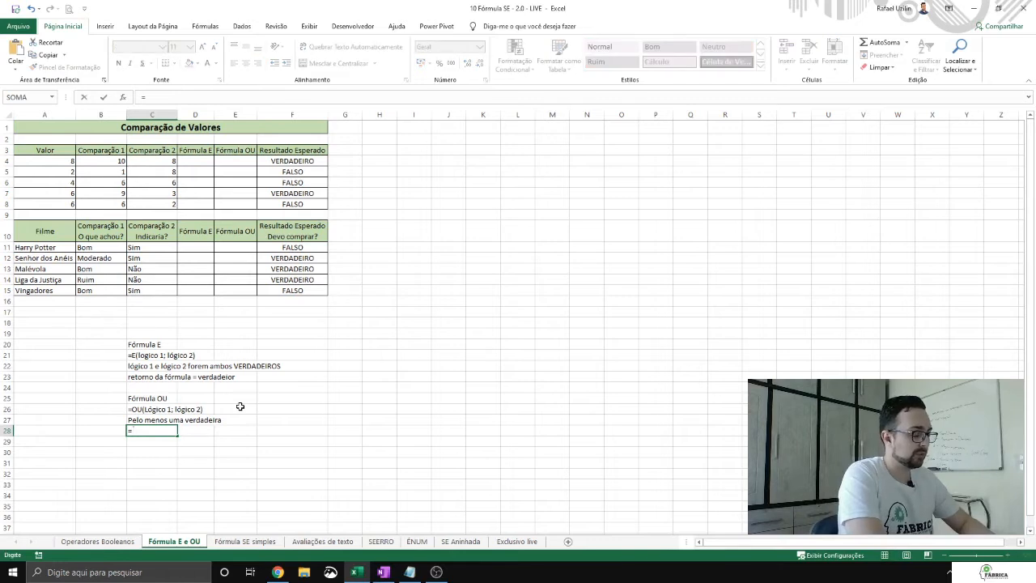
key("BackSpace")
type("retorno da fórmula = verdadeiro")
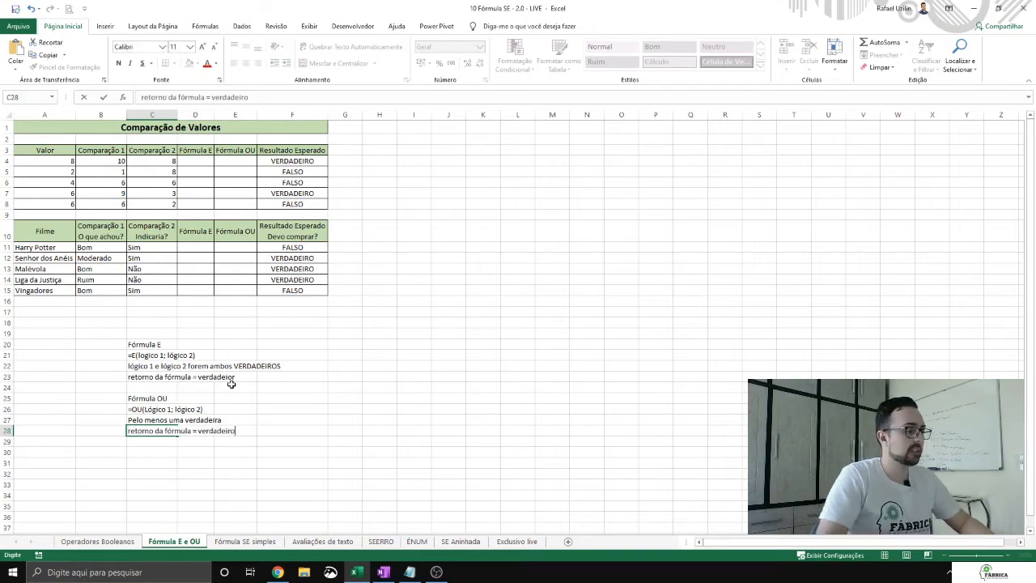
Step: Correct the spelling in cell C23 so that it reads "retorno da fórmula = verdadeiro"
left_click(164, 377)
double_click(164, 377)
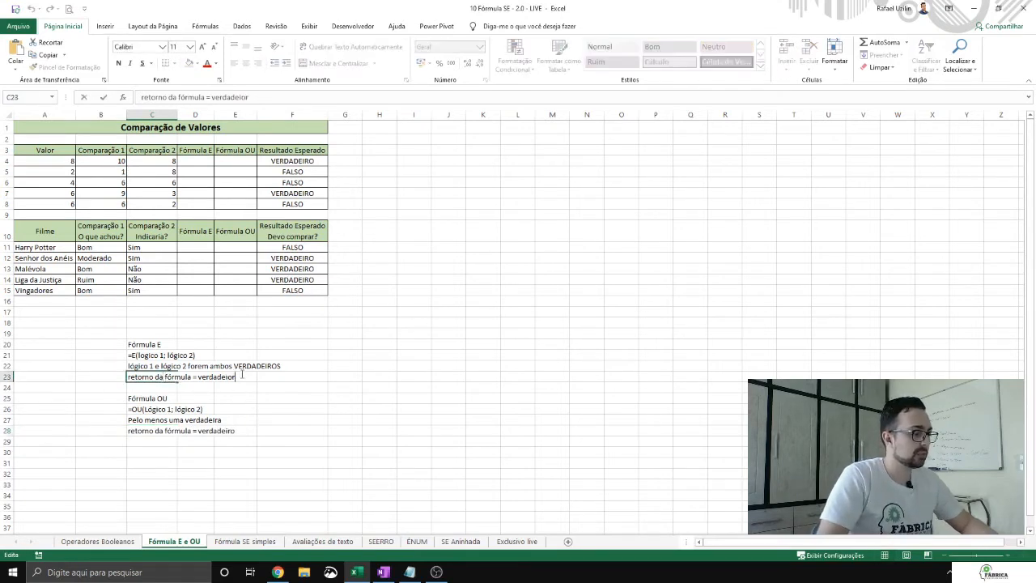
key("Return")
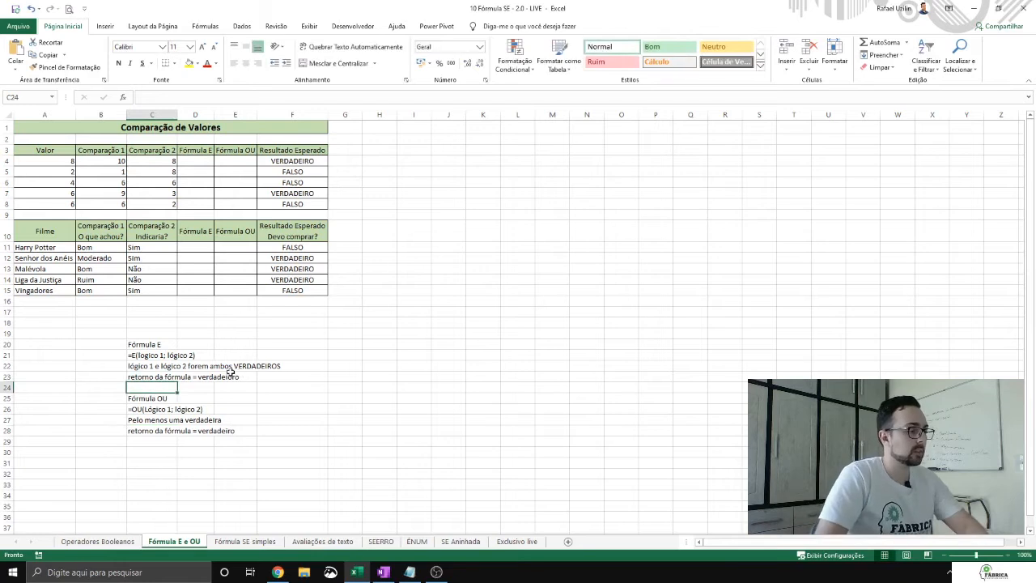
double_click(149, 377)
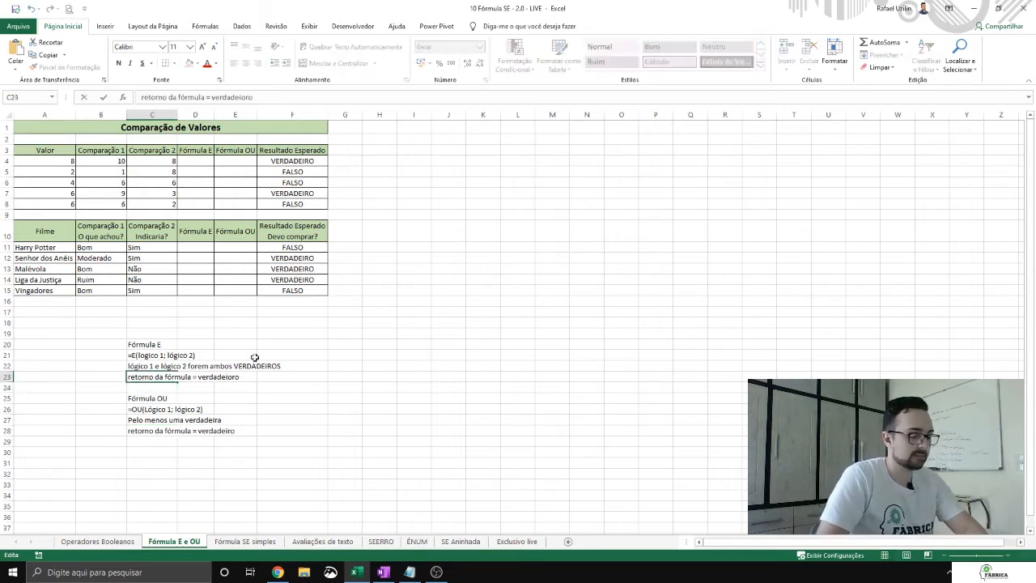
left_click(224, 305)
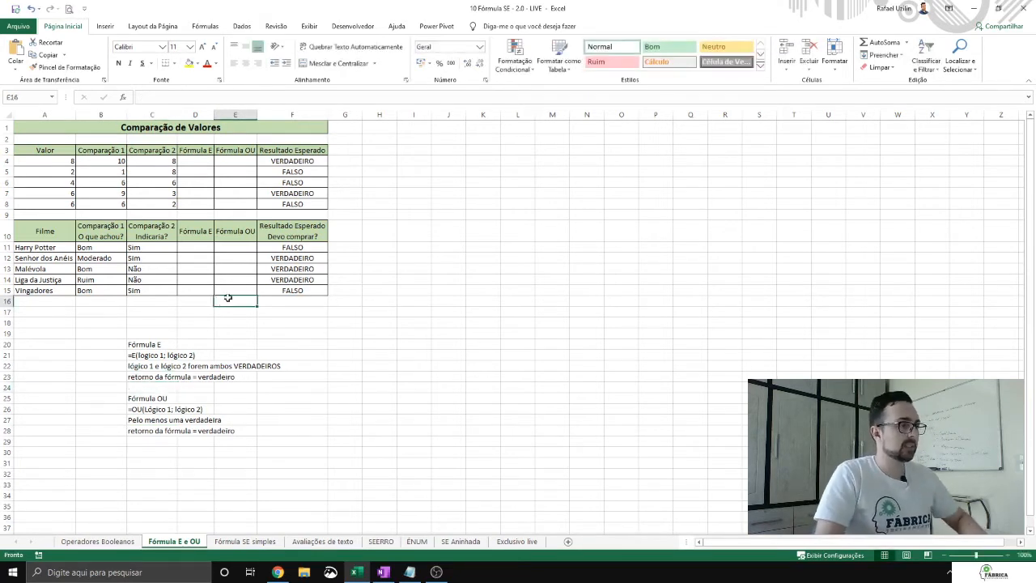
Step: Widen the Fórmula E and Fórmula OU columns and enter the formula =E(B4>A4;C4=A4) in cell D4
left_click(208, 161)
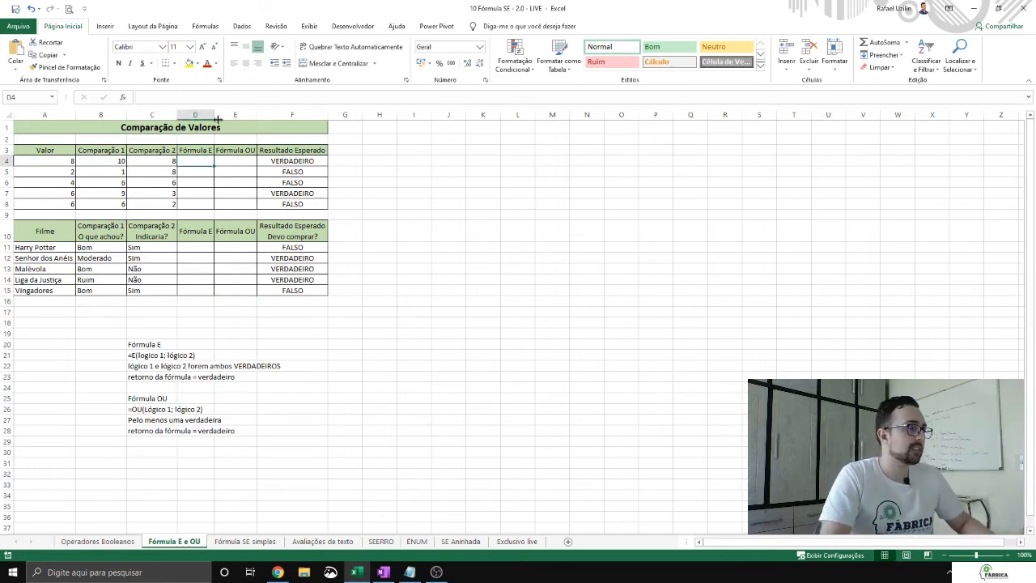
left_click_drag(214, 114, 279, 114)
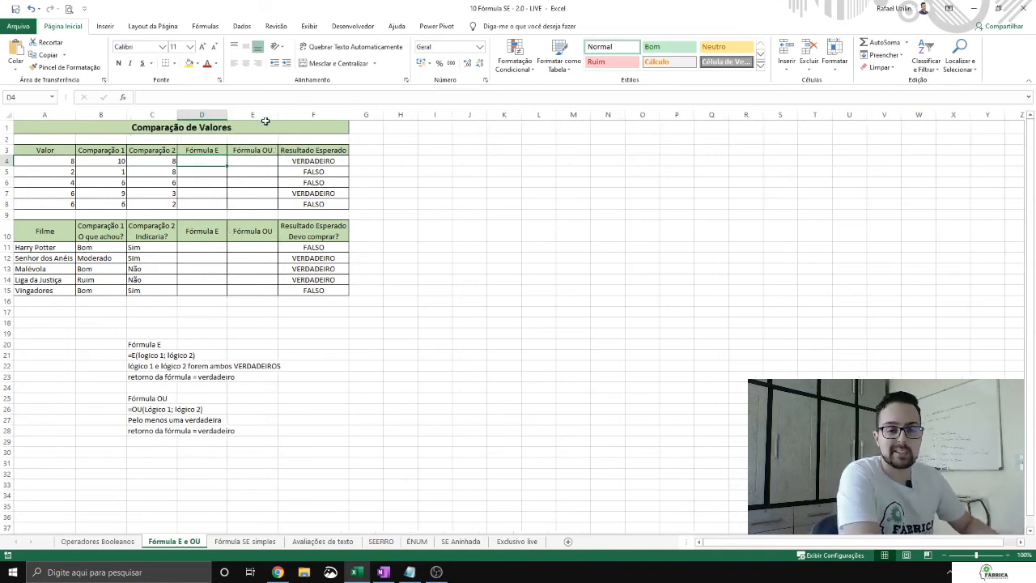
type("=")
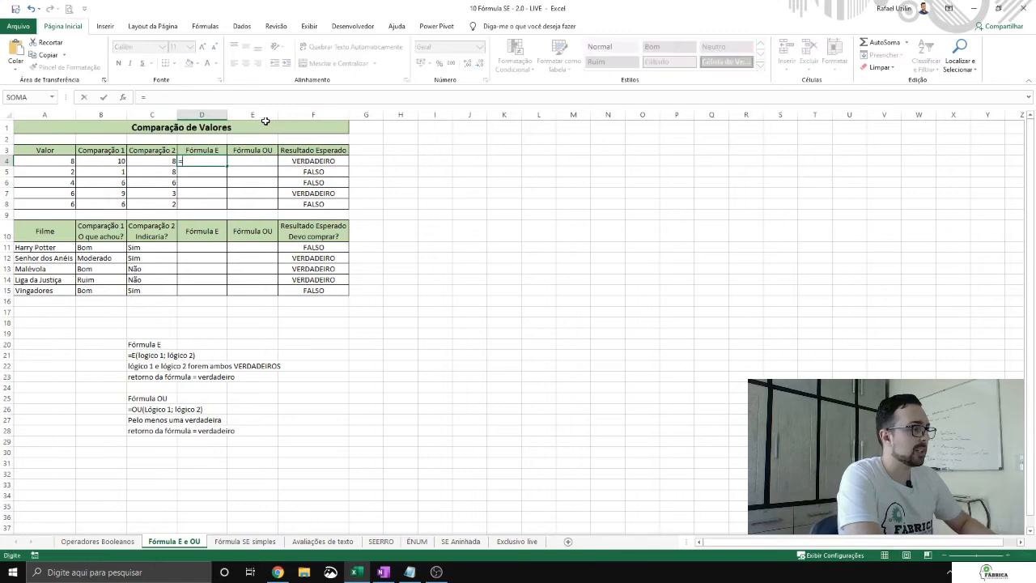
type("E(")
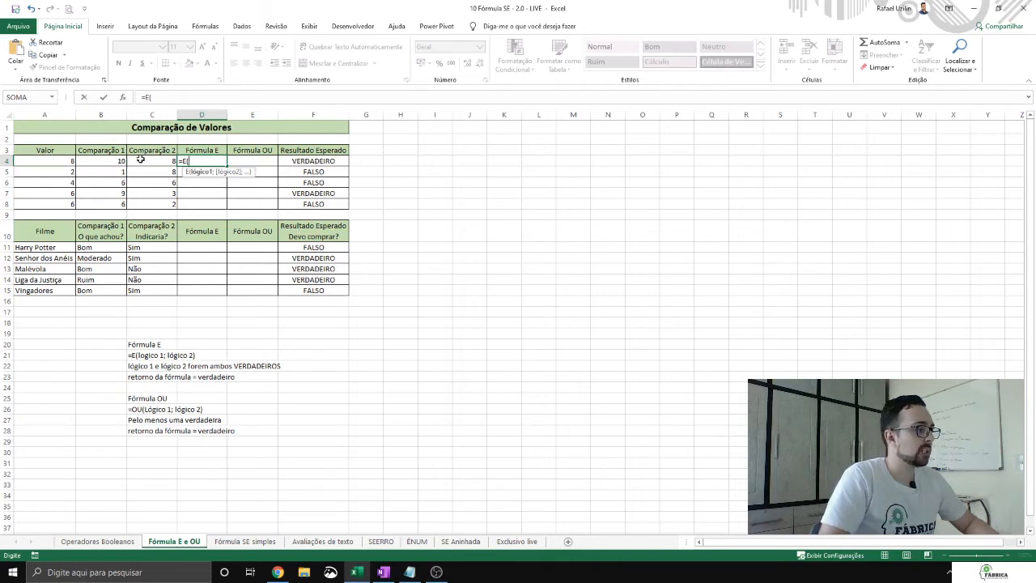
left_click(110, 160)
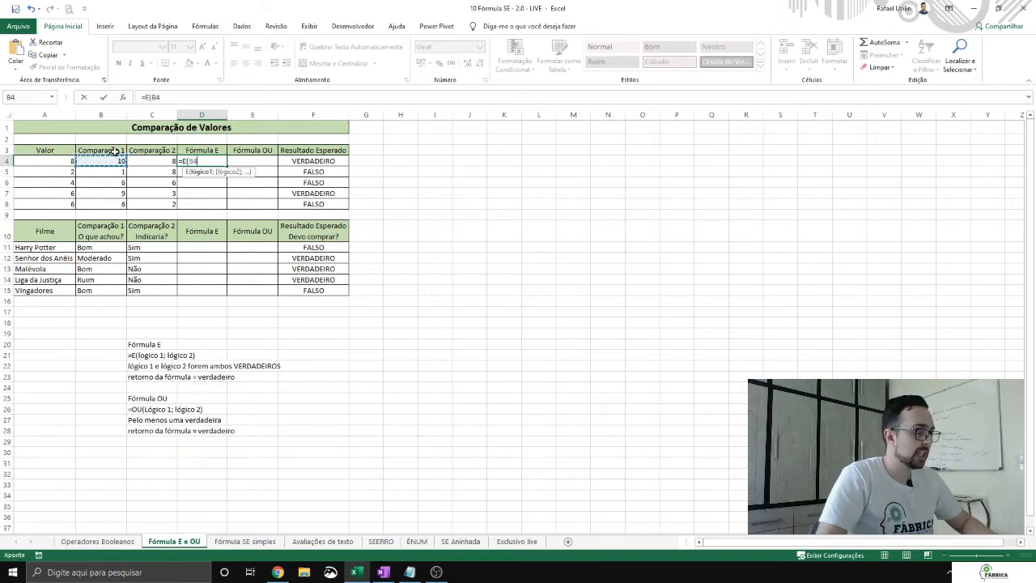
type(">")
left_click(56, 161)
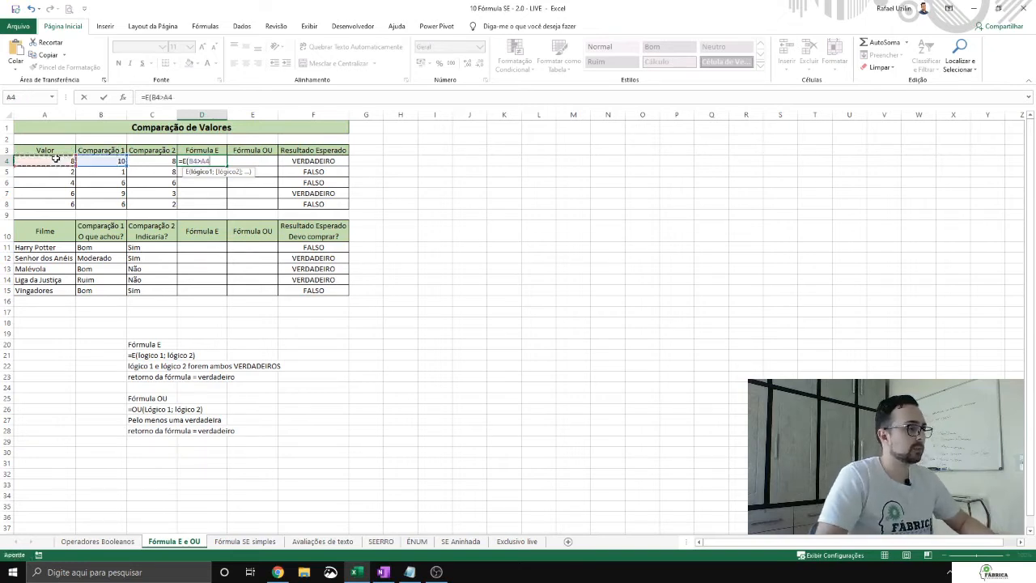
type(";")
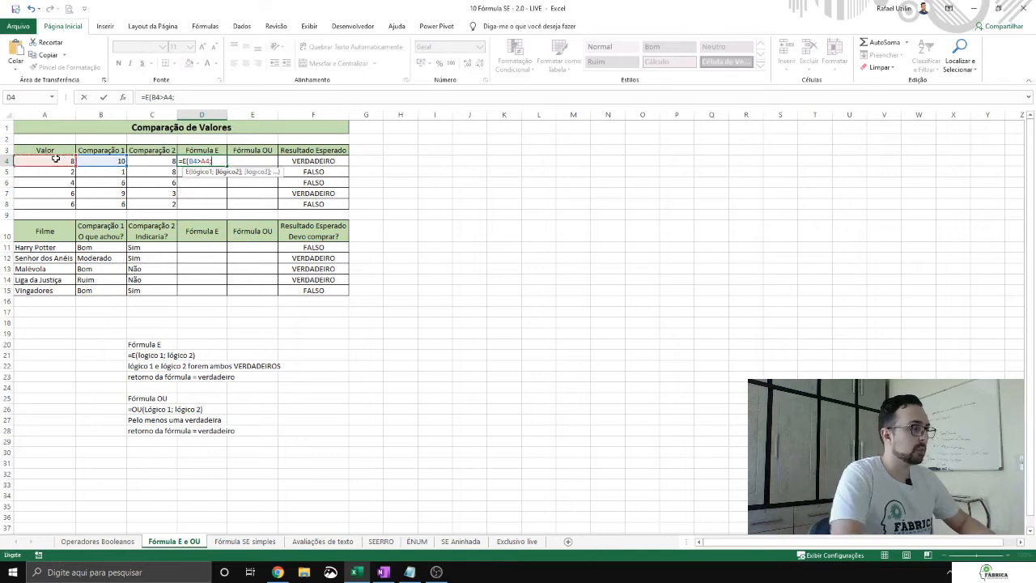
left_click(146, 161)
type("=")
left_click(56, 161)
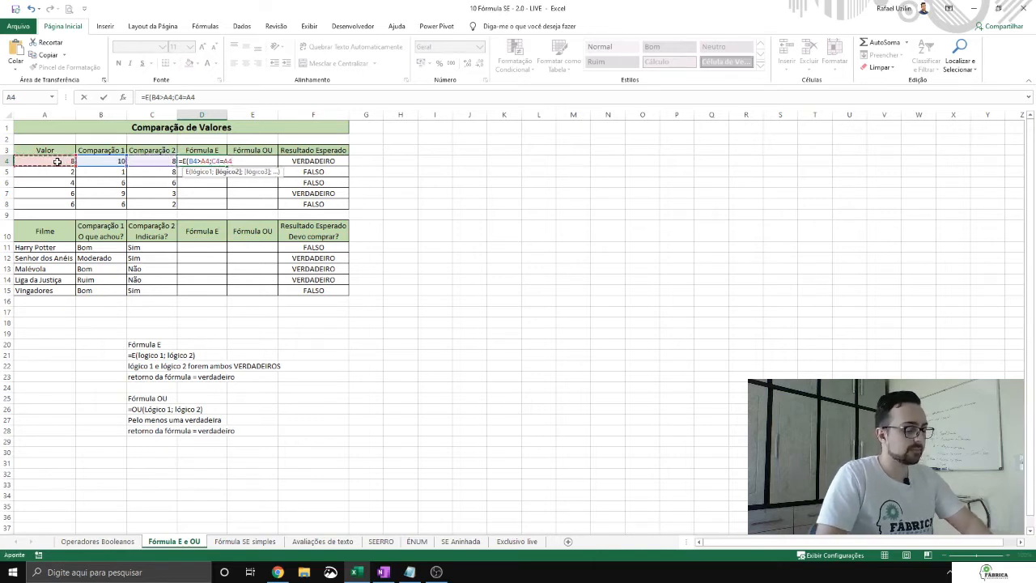
type(")")
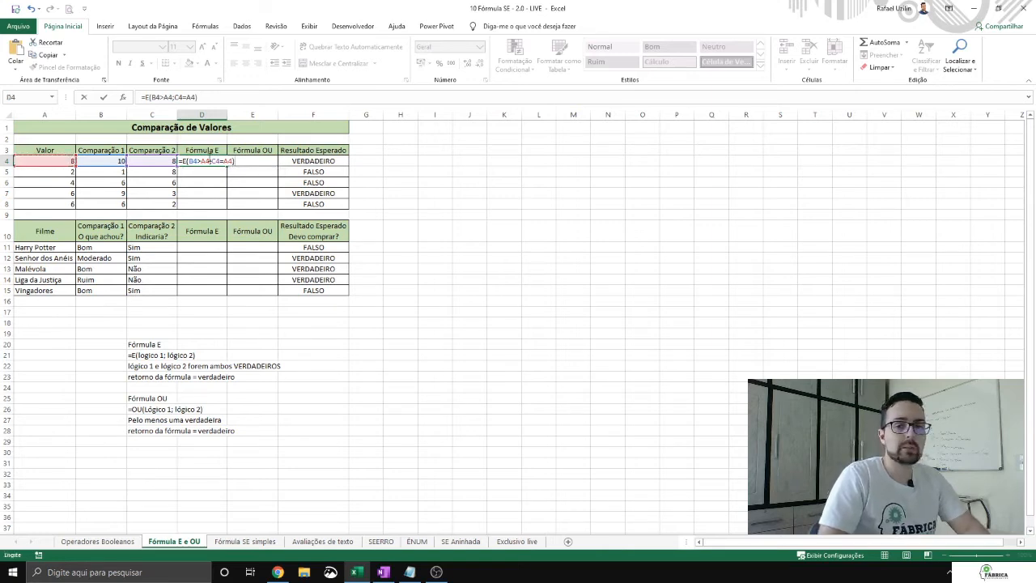
left_click(189, 161)
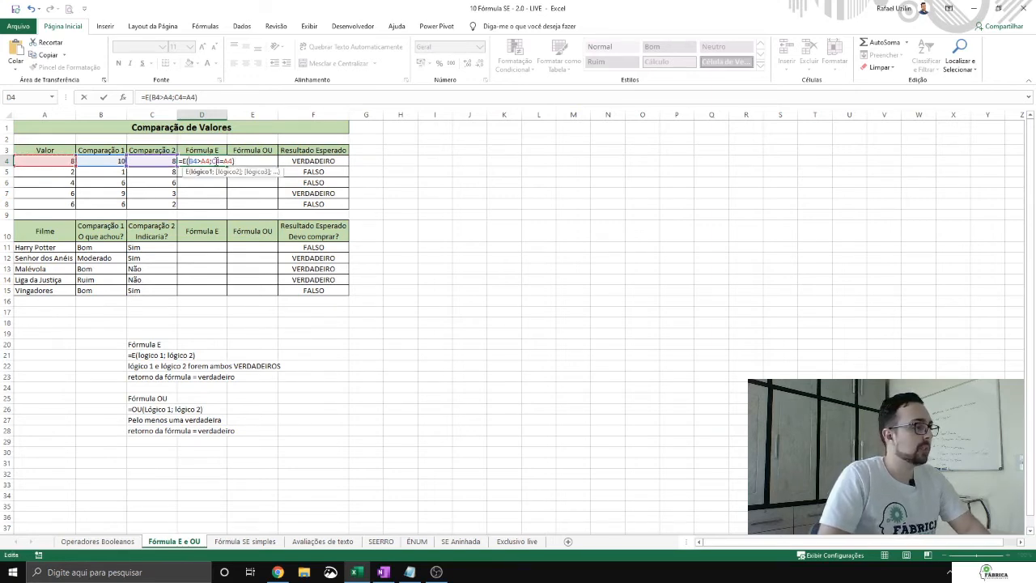
left_click_drag(206, 162, 190, 161)
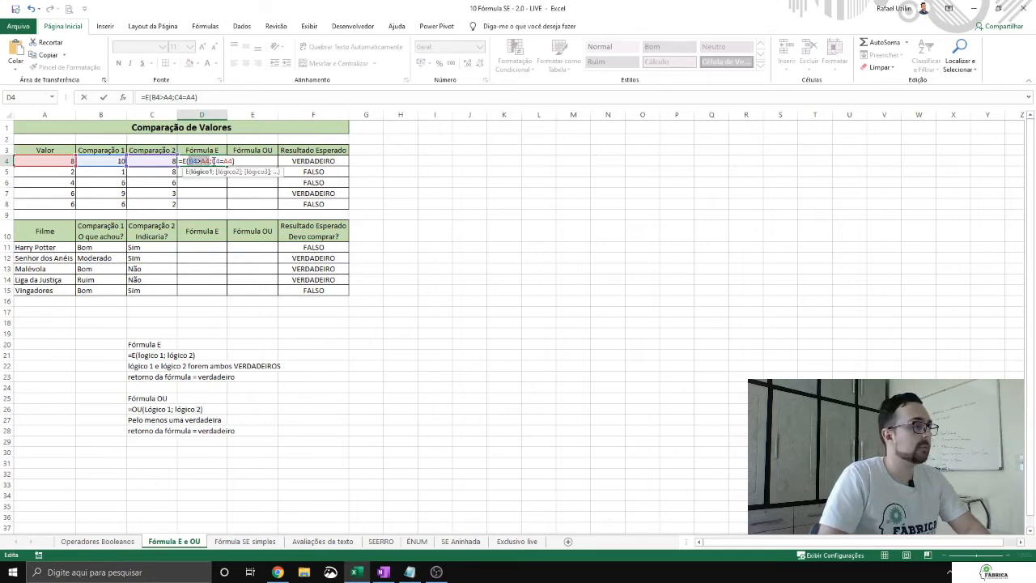
left_click_drag(212, 161, 230, 161)
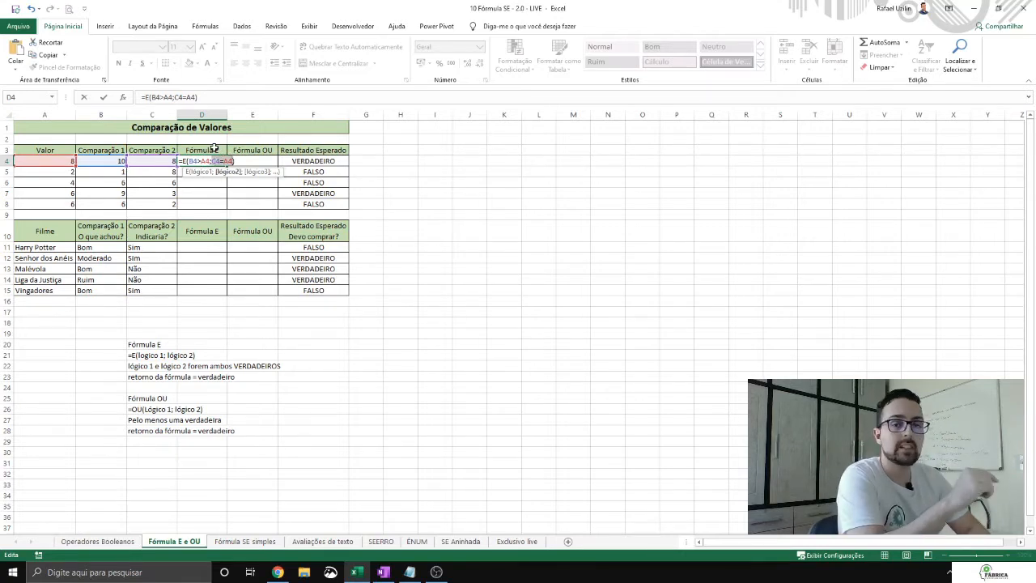
key("ctrl+Return")
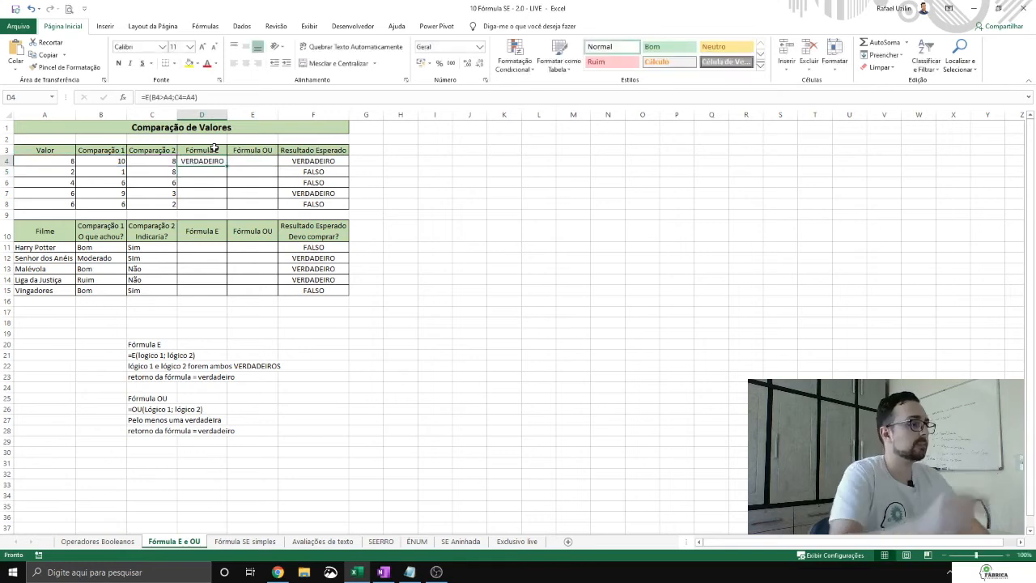
Step: Enter the formula =OU(A4>B4;C4=A4) in cell E4 and widen column E slightly
left_click(255, 159)
type("=")
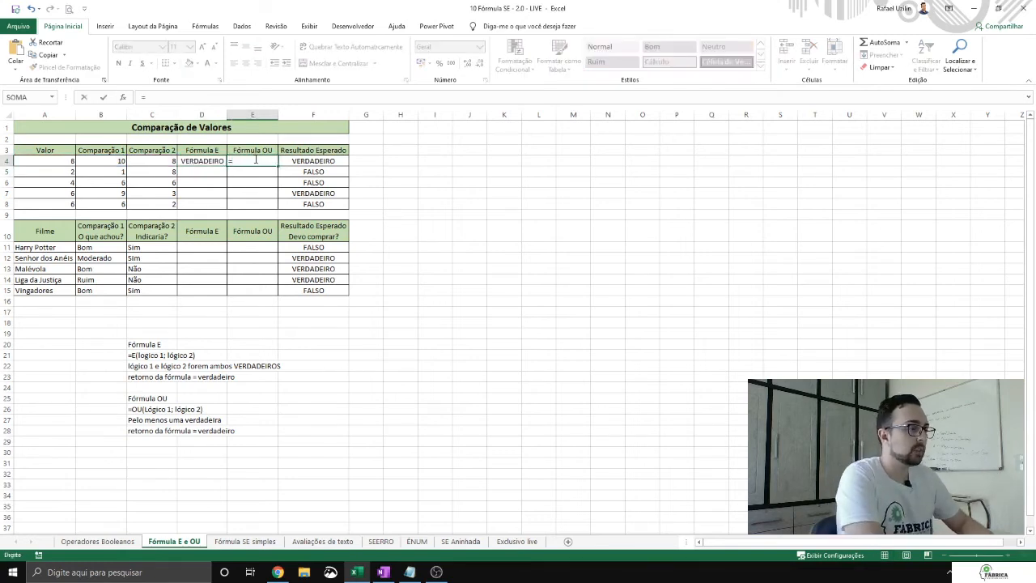
type("OU(")
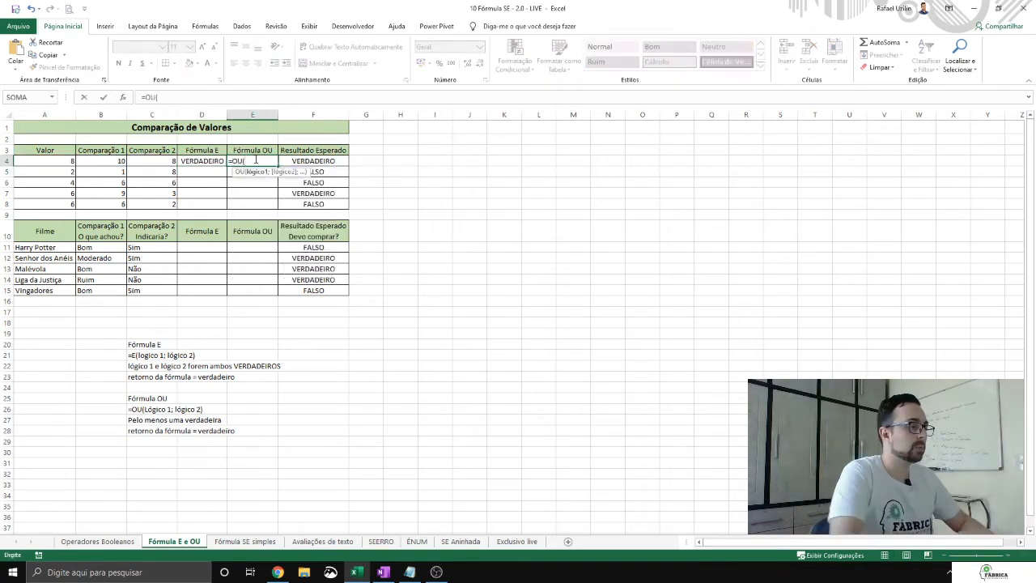
left_click(54, 160)
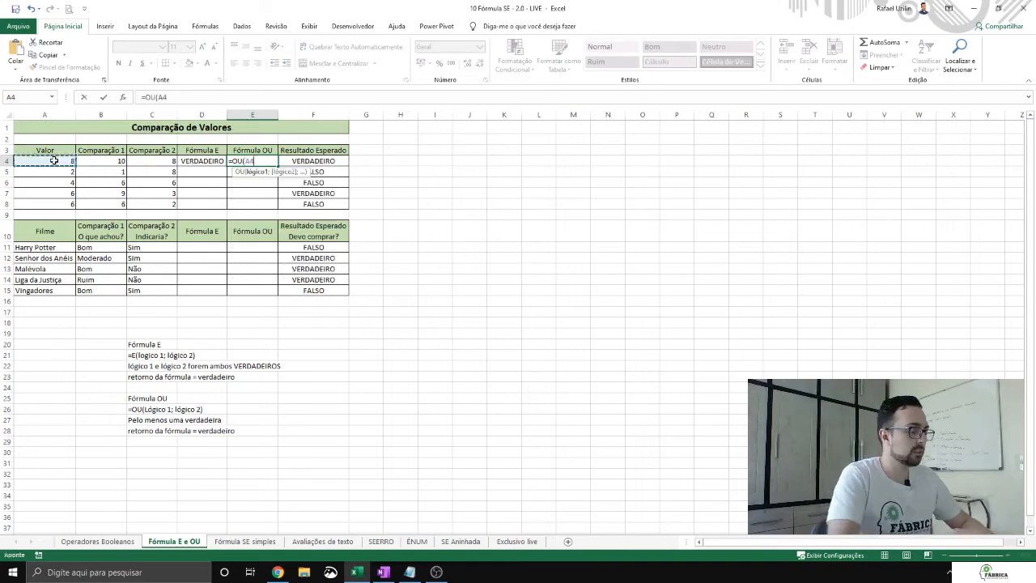
type(">")
left_click(99, 161)
type(";")
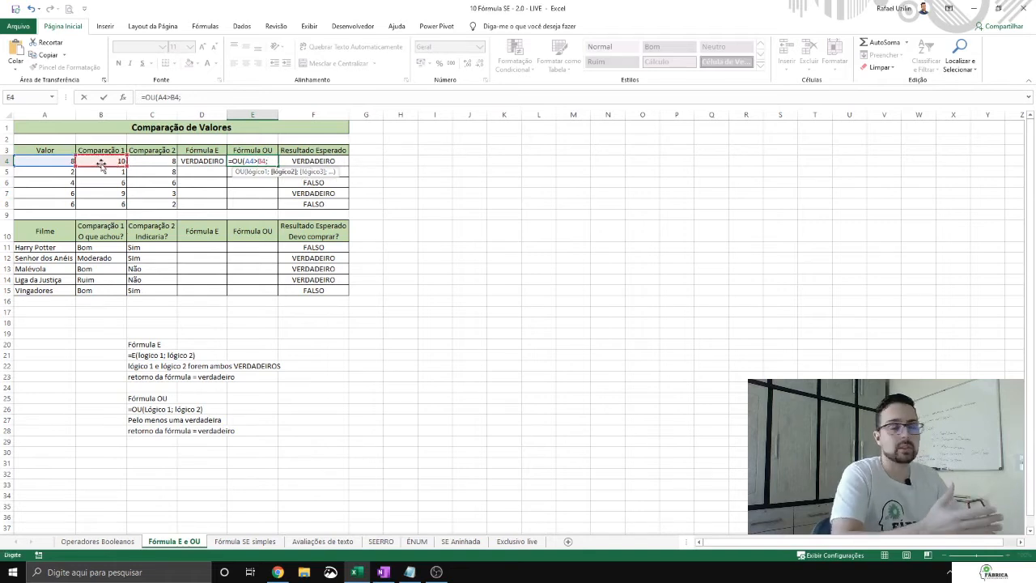
left_click(136, 161)
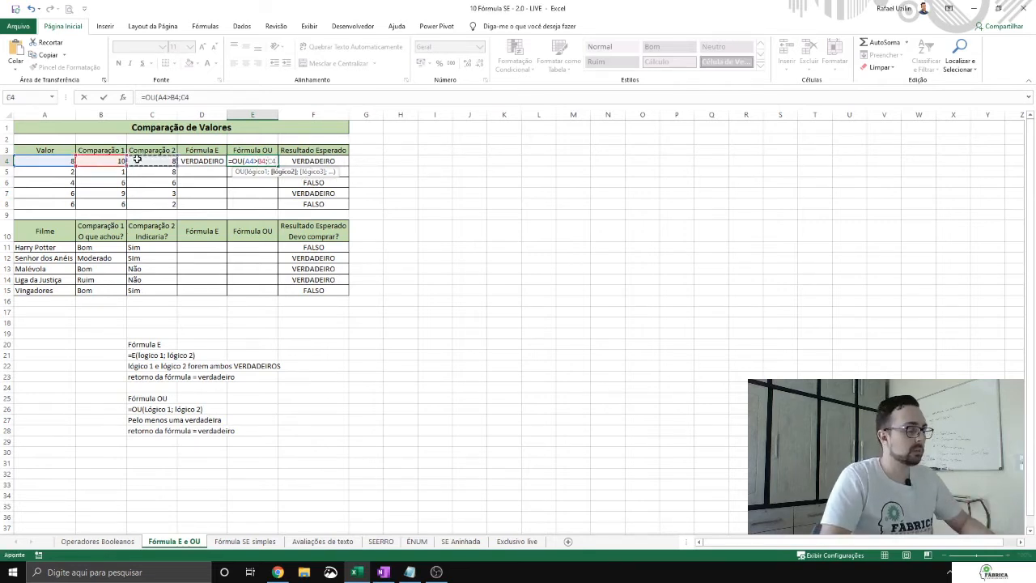
type("=")
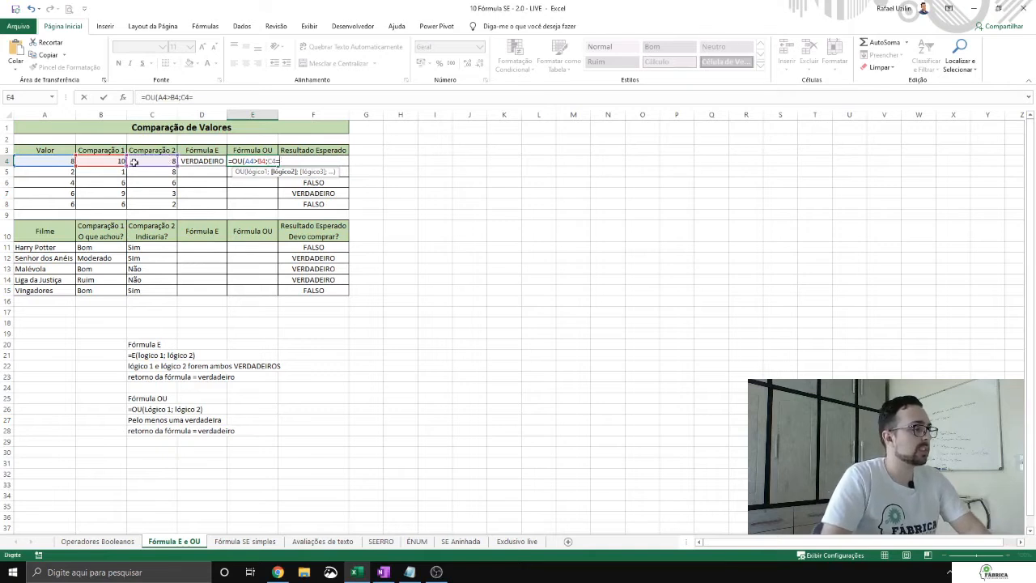
left_click(60, 161)
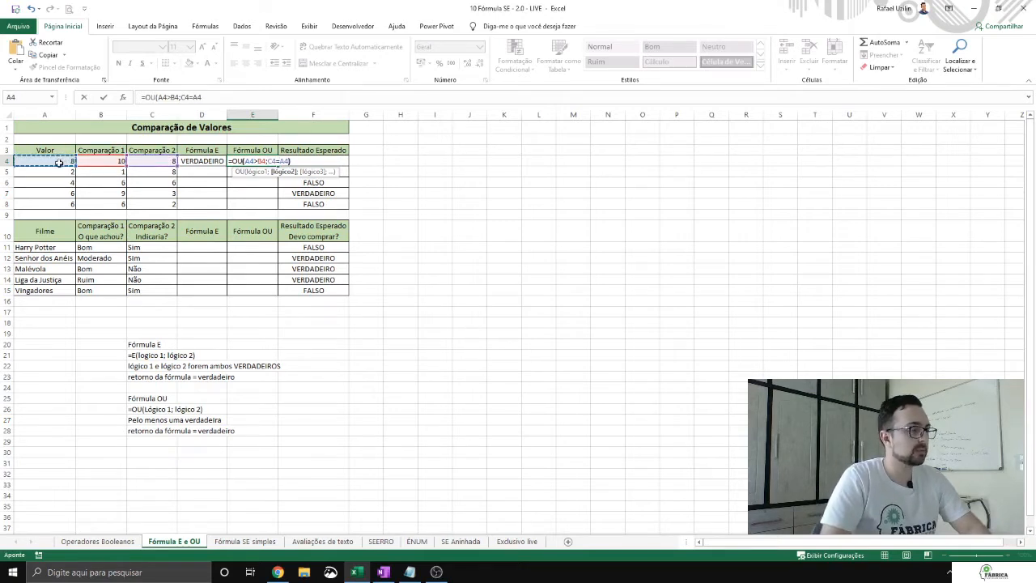
type(")")
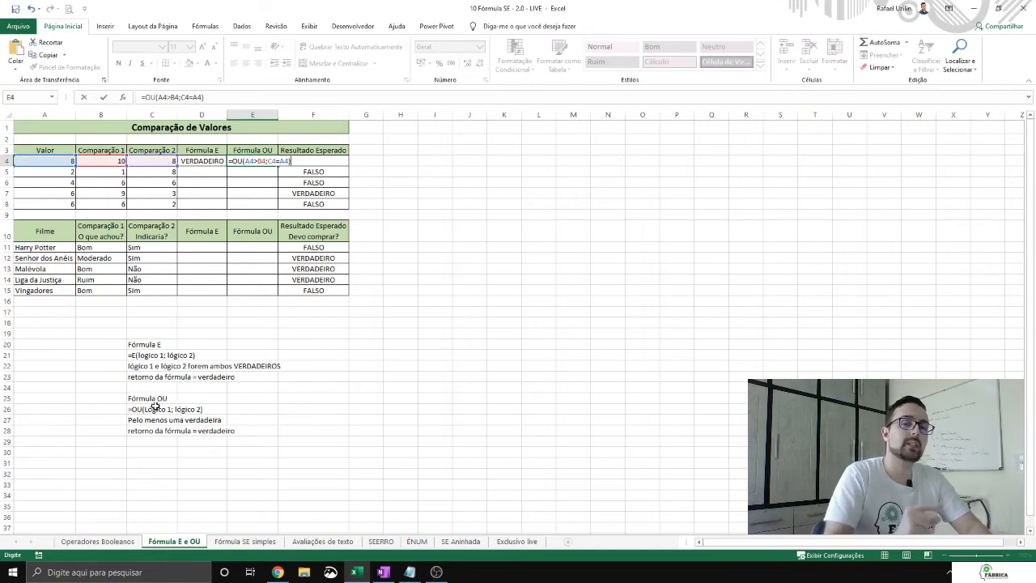
key("Return")
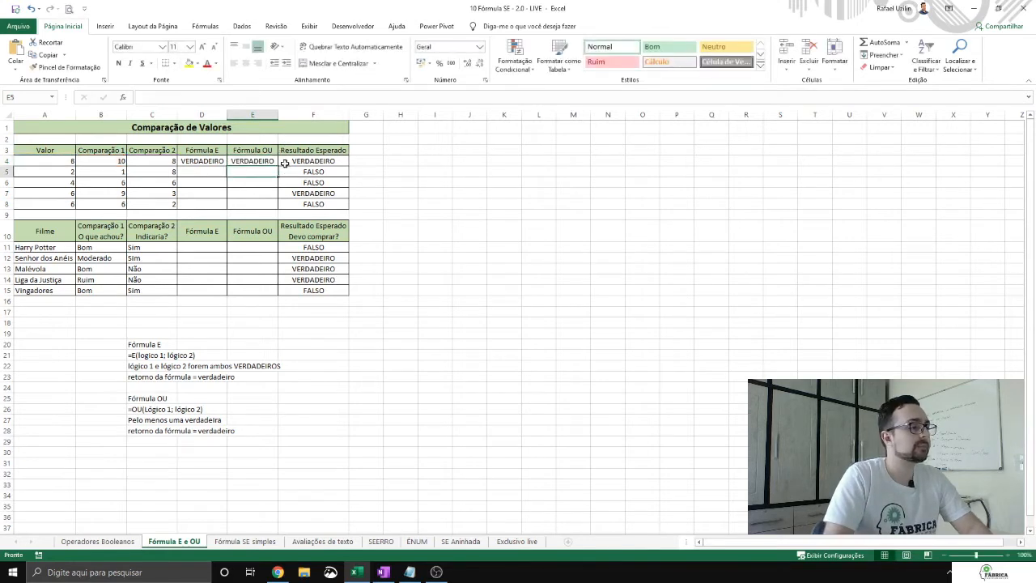
left_click_drag(278, 114, 282, 114)
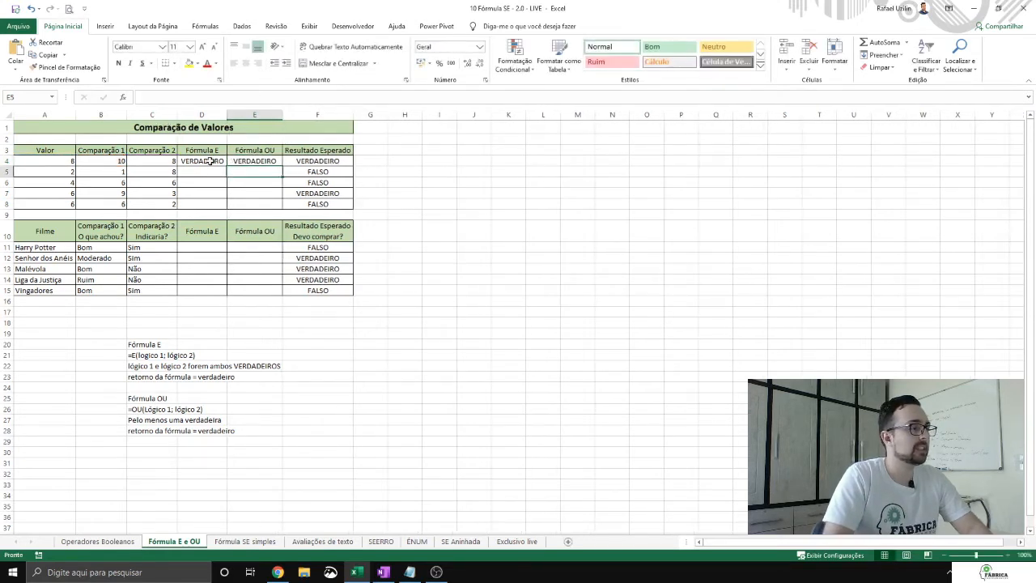
left_click(209, 161)
left_click(209, 170)
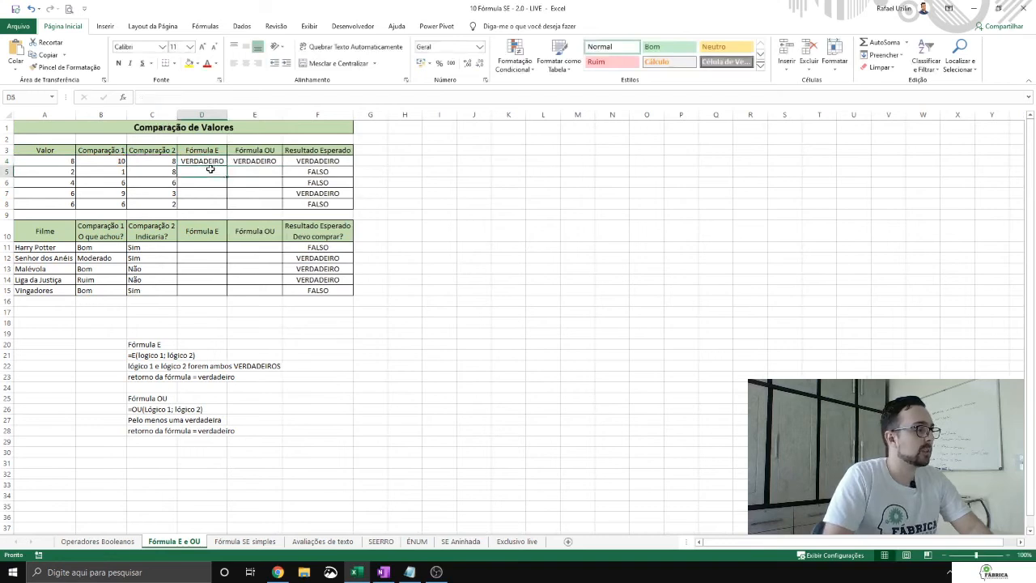
left_click(219, 179)
left_click(327, 171)
left_click(327, 182)
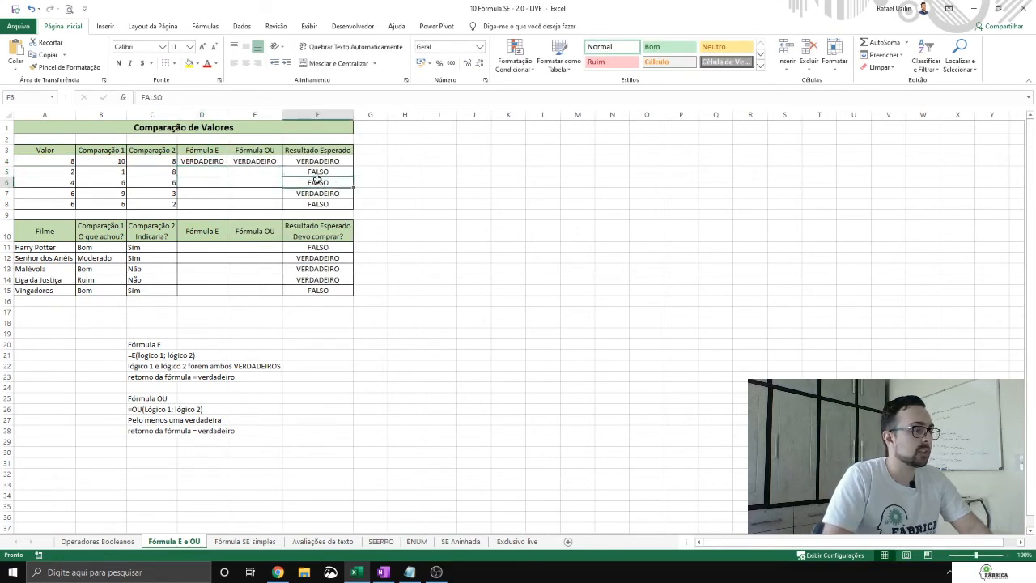
left_click(204, 183)
left_click(322, 183)
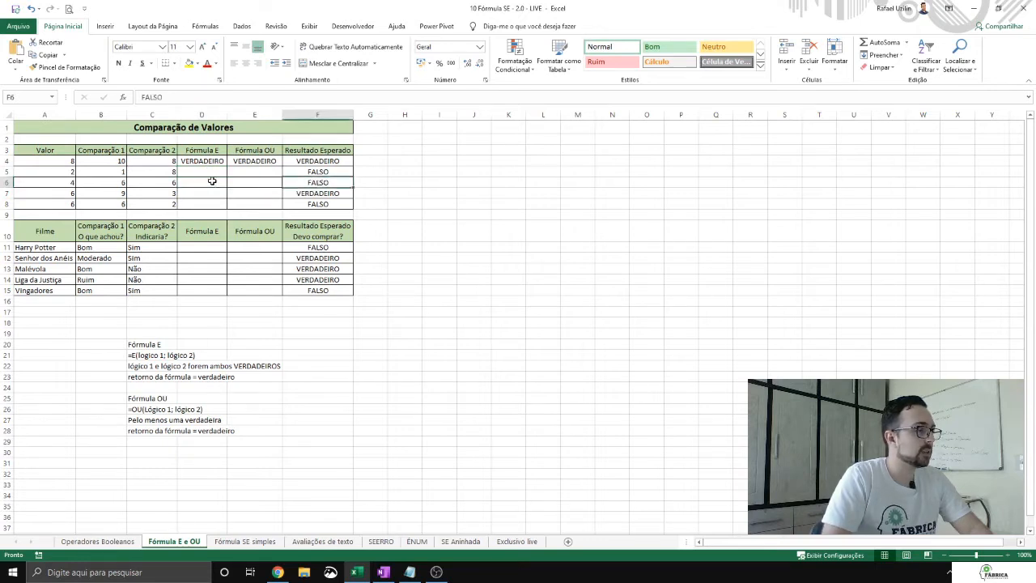
Step: Enter the formula =E(A6<B6;A6=C6) in cell D6
left_click(203, 182)
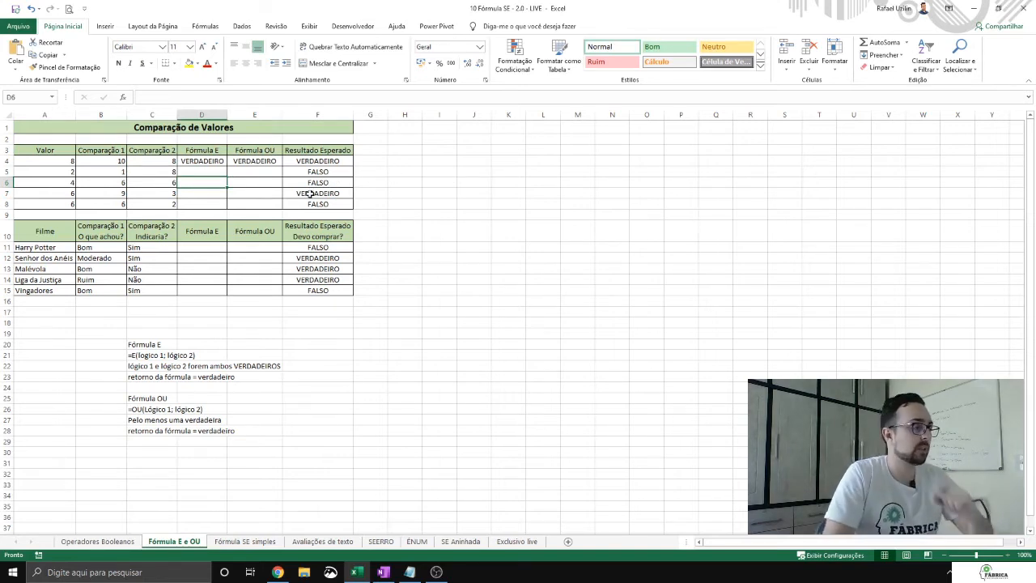
type("=")
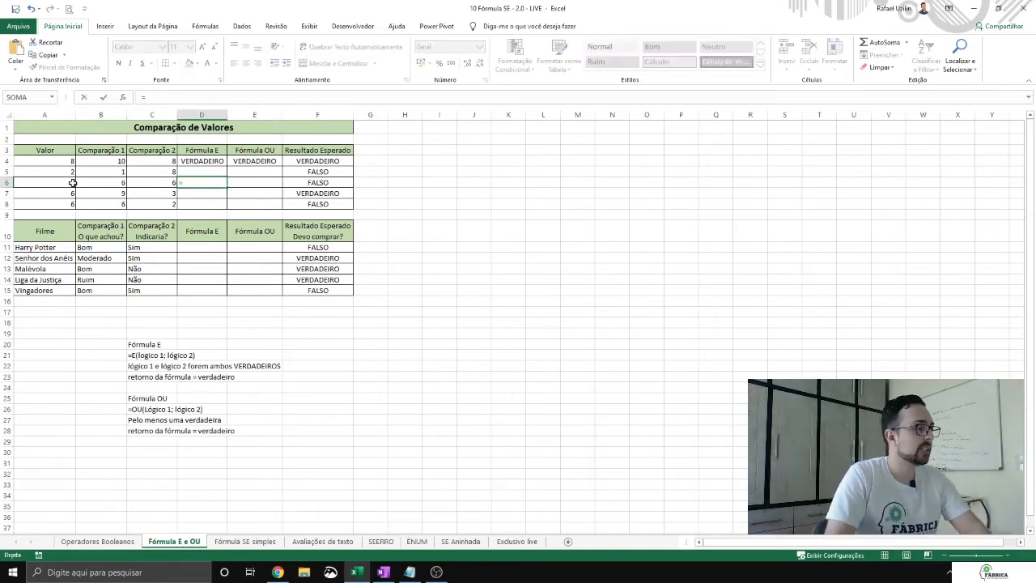
type("E")
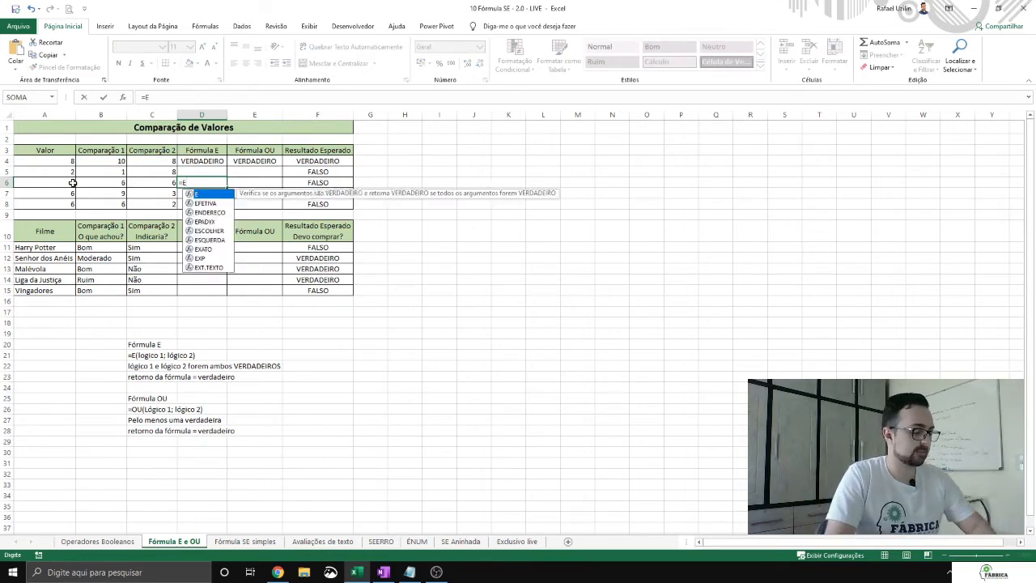
type("(")
left_click(71, 183)
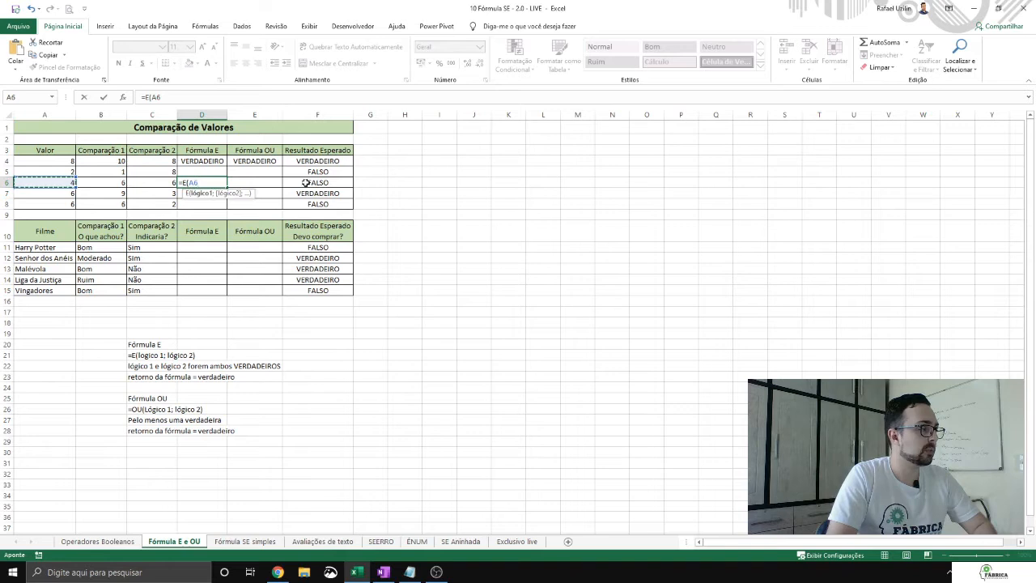
type(">")
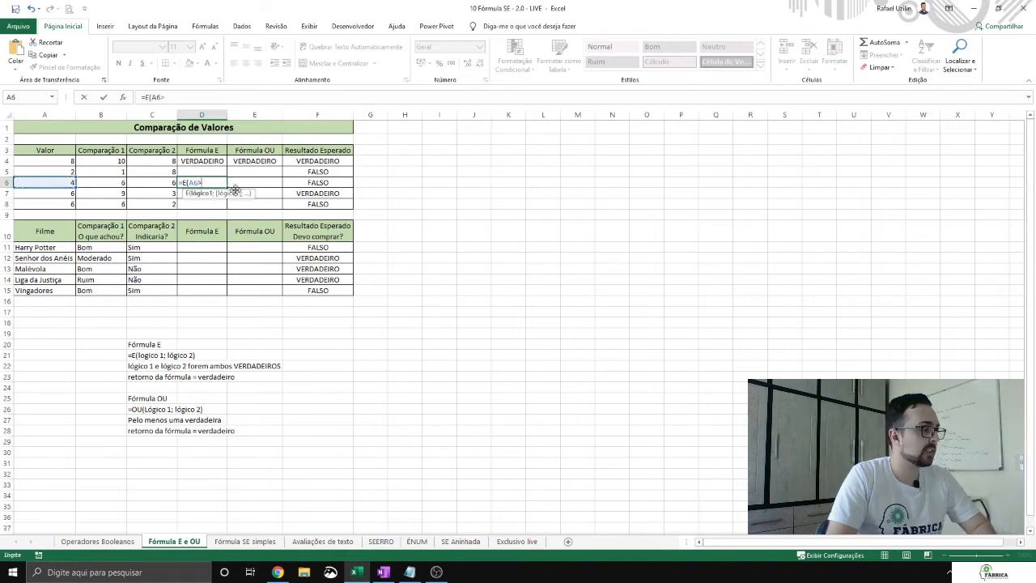
key("BackSpace")
type("<")
left_click(112, 185)
type(";")
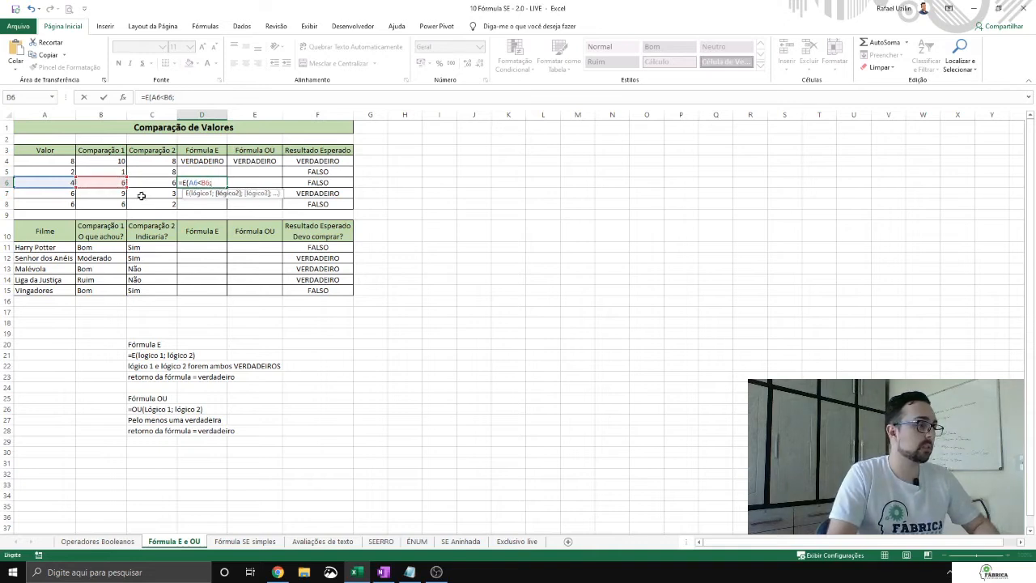
left_click(52, 184)
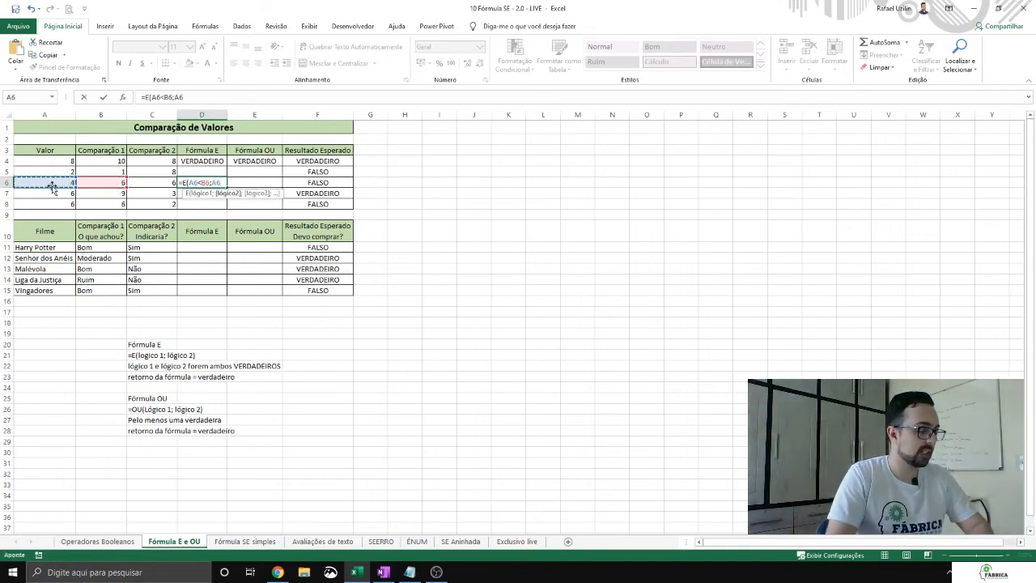
type("=")
left_click(166, 184)
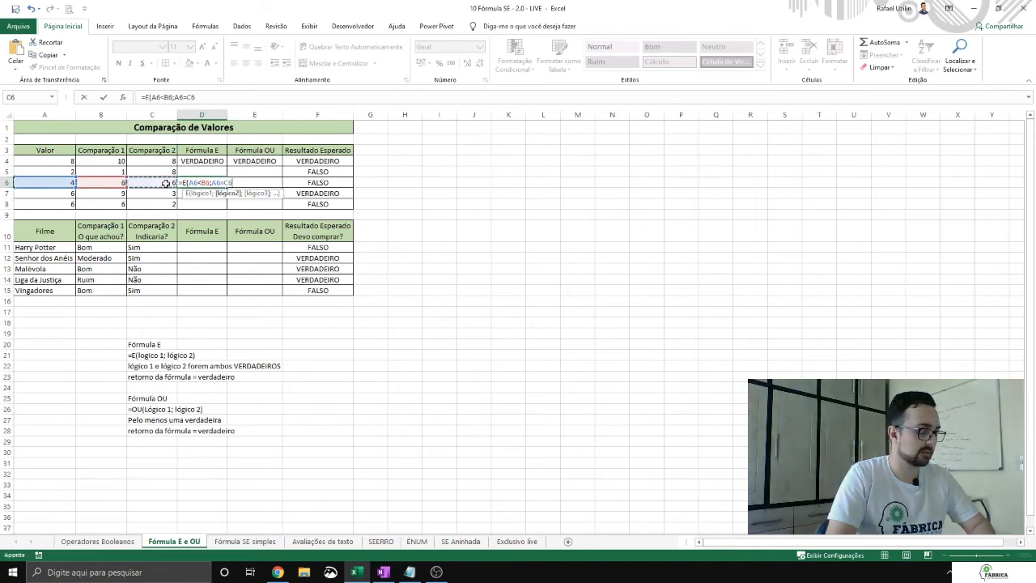
type(")")
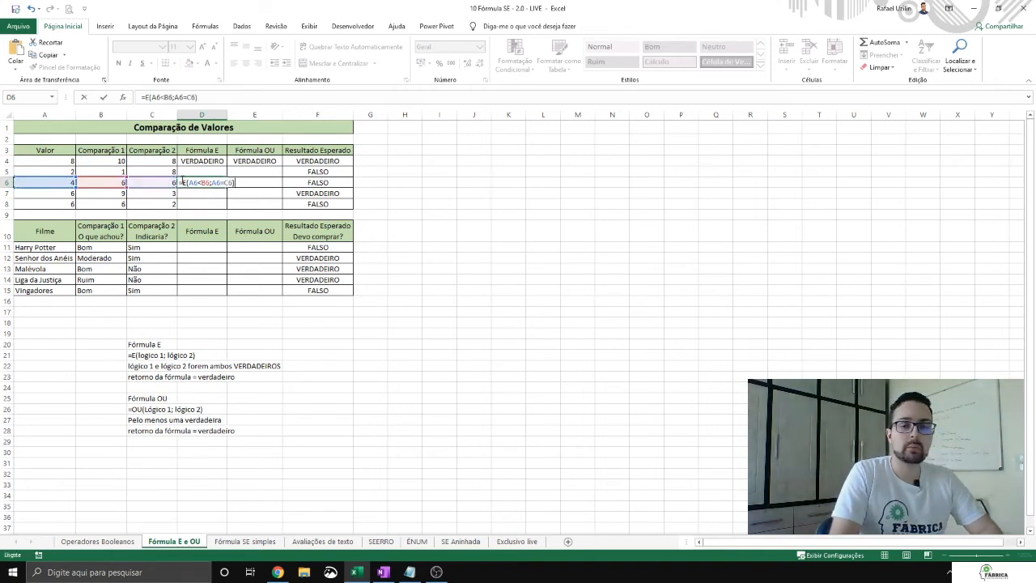
key("Tab")
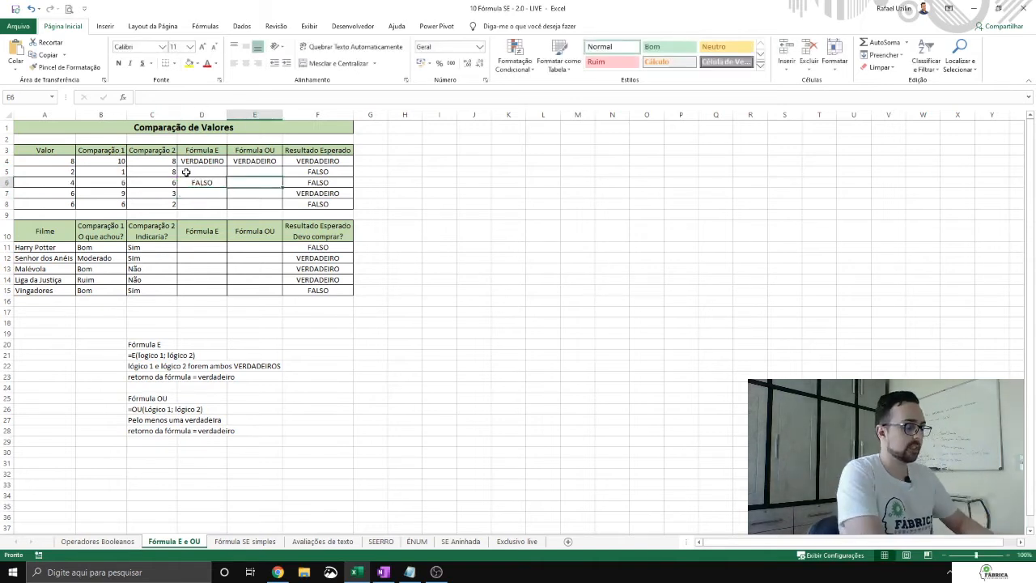
Step: Enter the formula =OU(A6>B6;C6<>A6) in cell E6
type("=OU(")
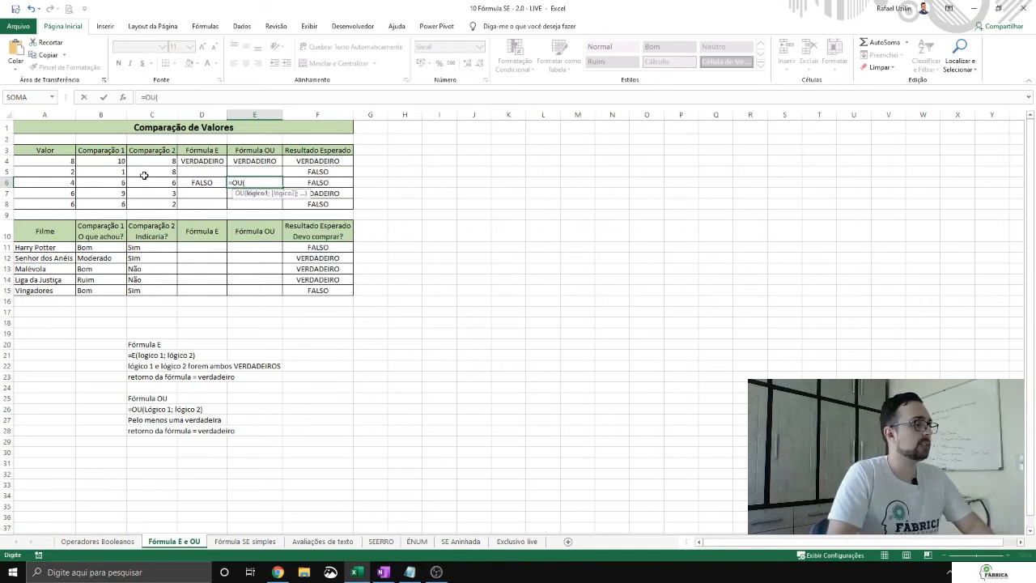
left_click(62, 185)
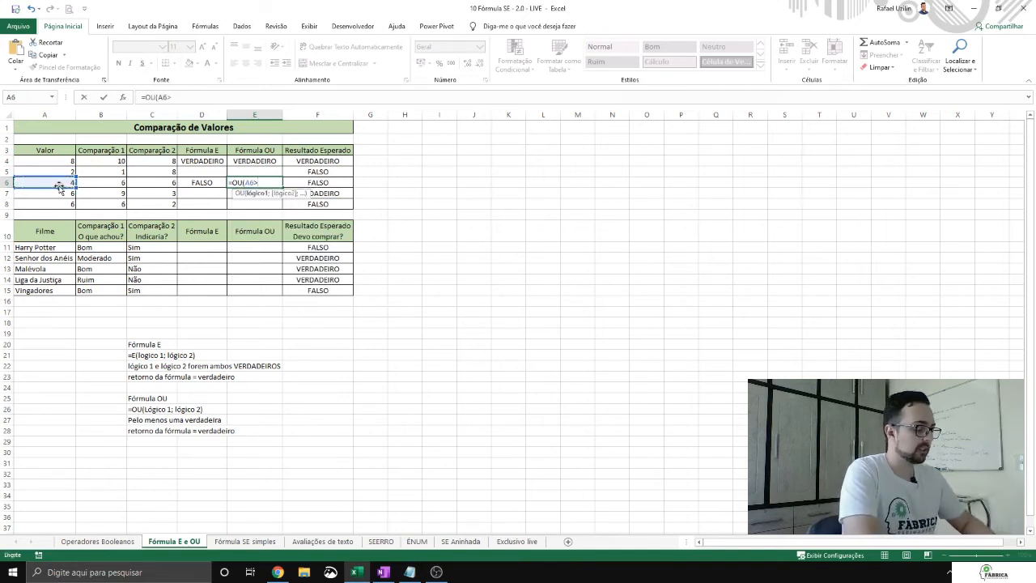
left_click(106, 186)
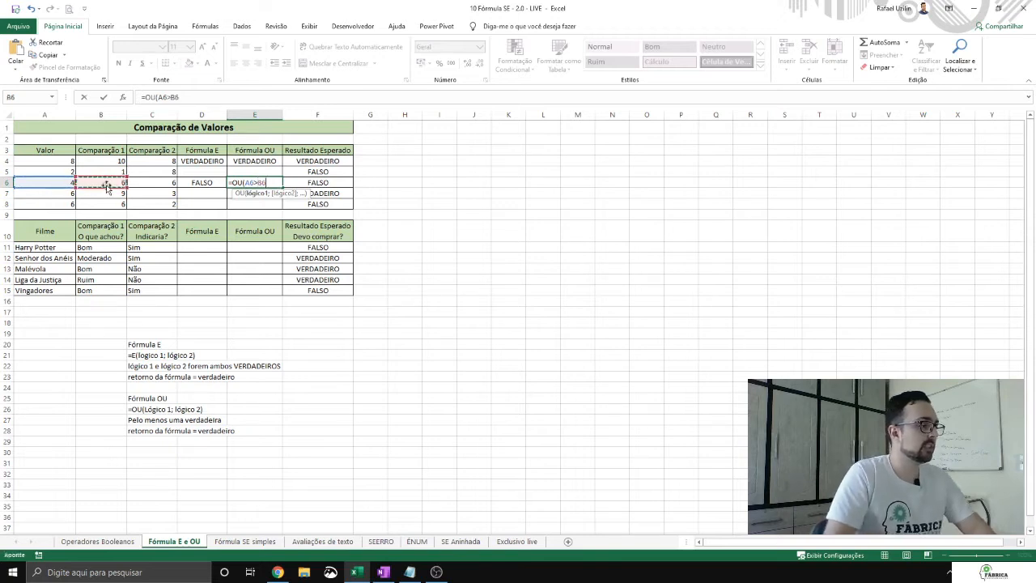
type(";")
left_click(162, 184)
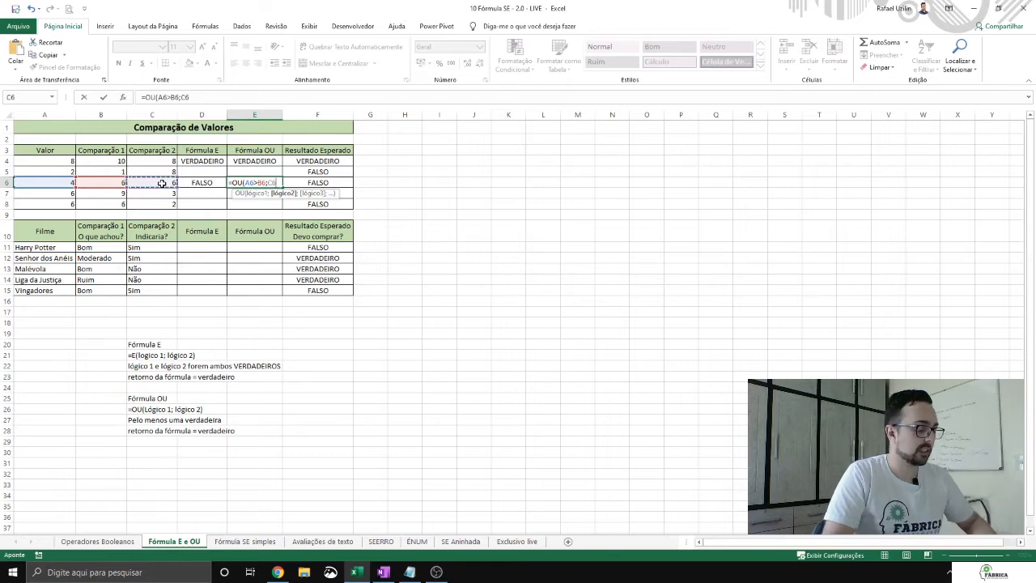
type("<>")
left_click(52, 182)
type(")")
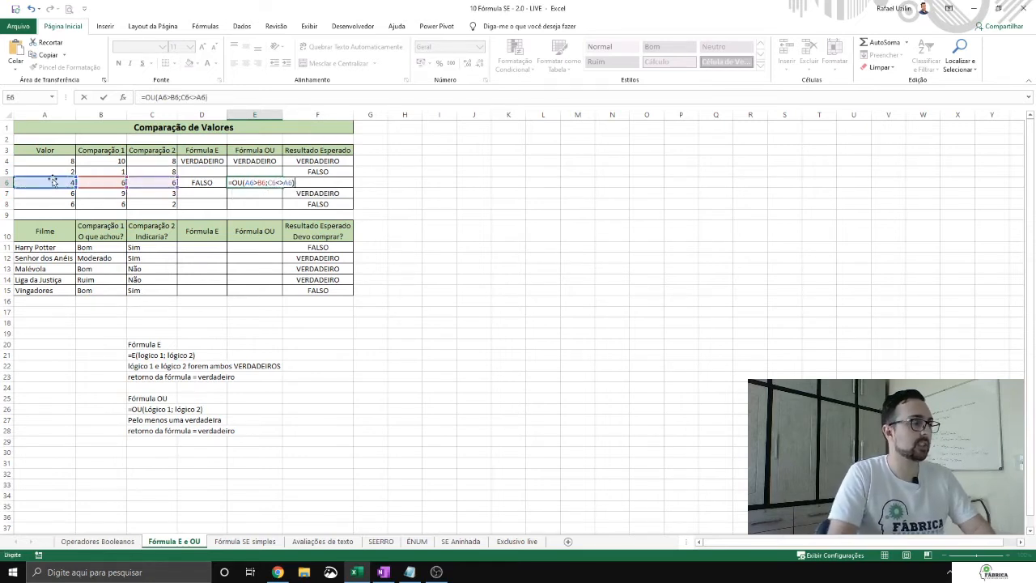
key("ctrl+Return")
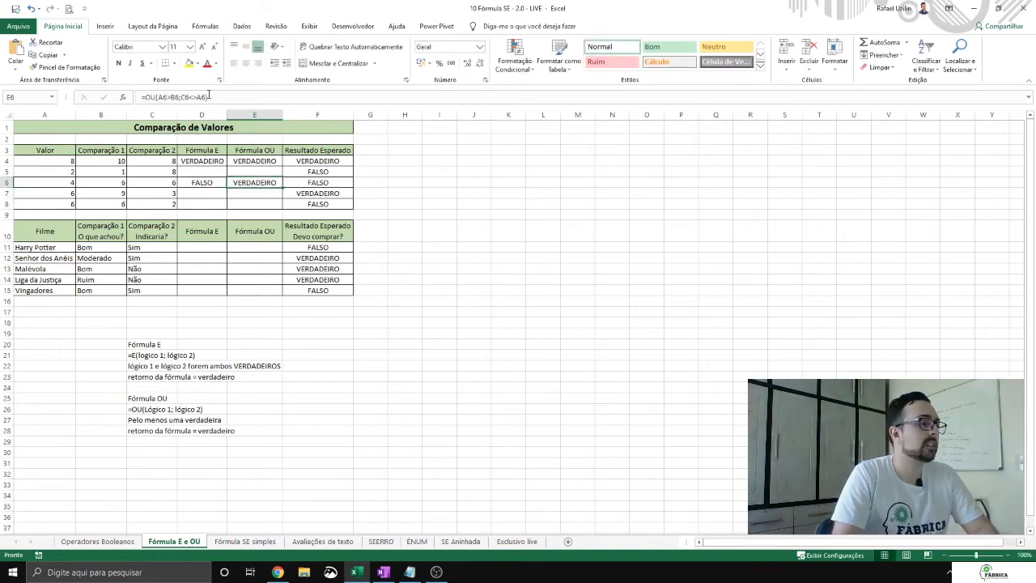
Step: Revise the second comparison in cell E6's OU formula so that it evaluates to the expected FALSO
left_click(180, 98)
left_click(162, 97)
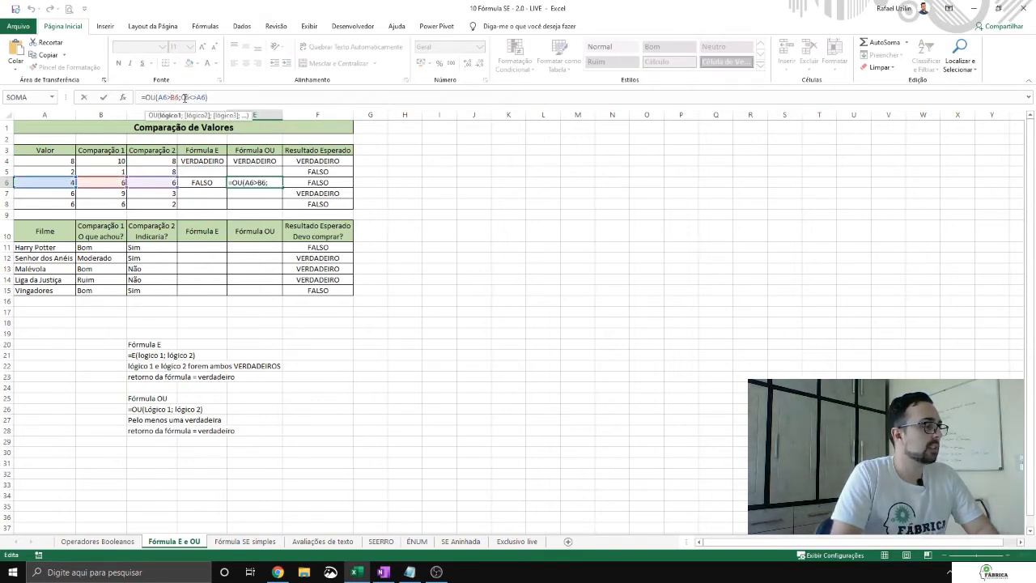
left_click(186, 97)
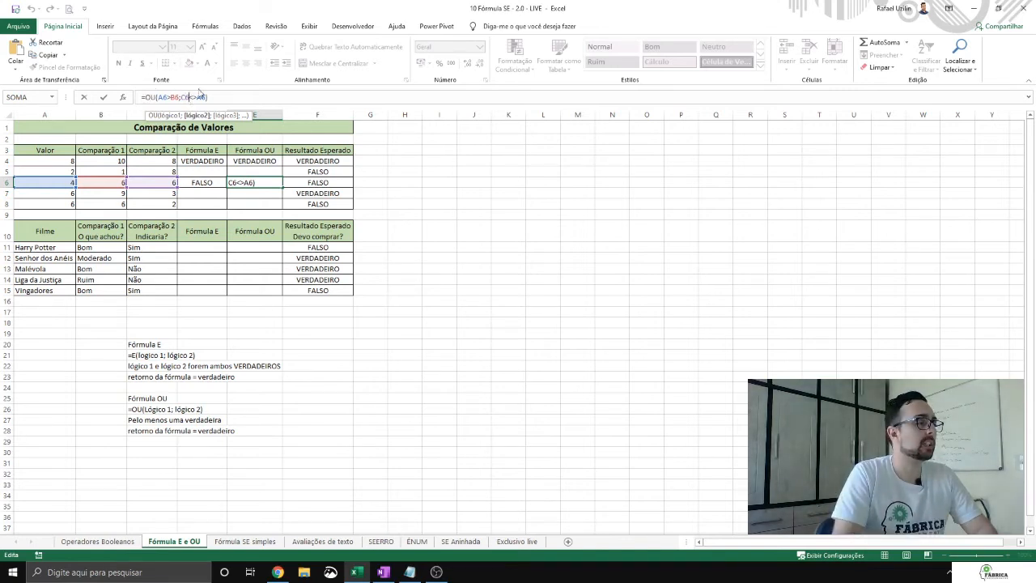
key("Return")
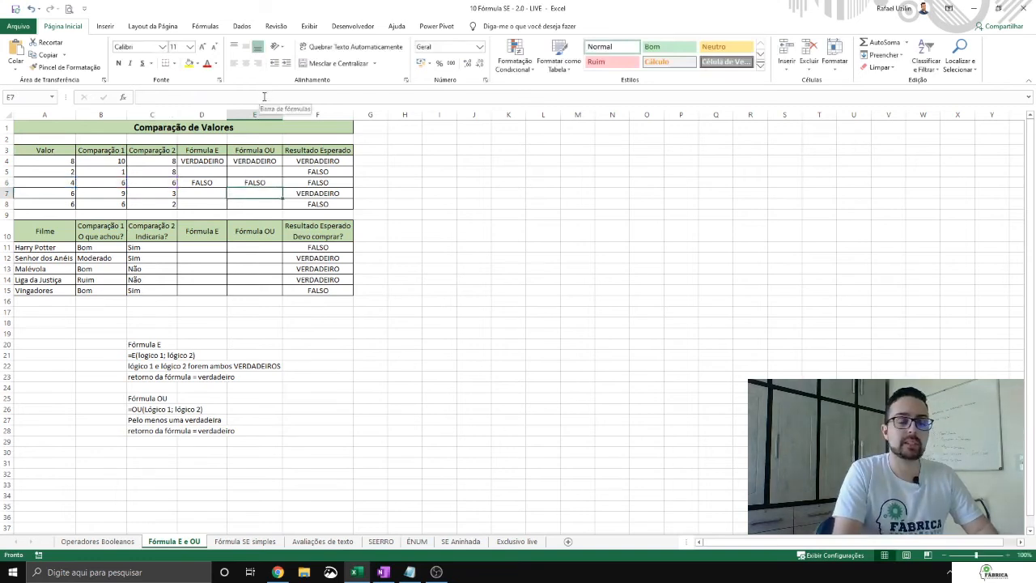
key("Return")
Step: Review the blank Fórmula E and Fórmula OU cells in rows 5, 7 and 8 and the completed formulas in rows 4 and 6
left_click_drag(200, 178, 262, 202)
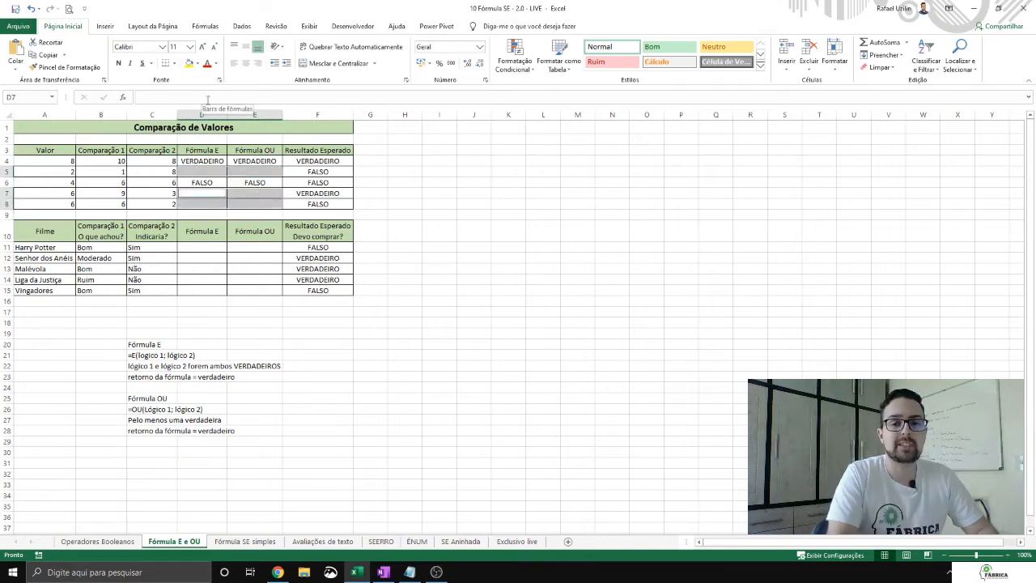
key("Down")
key("Down")
key("Up")
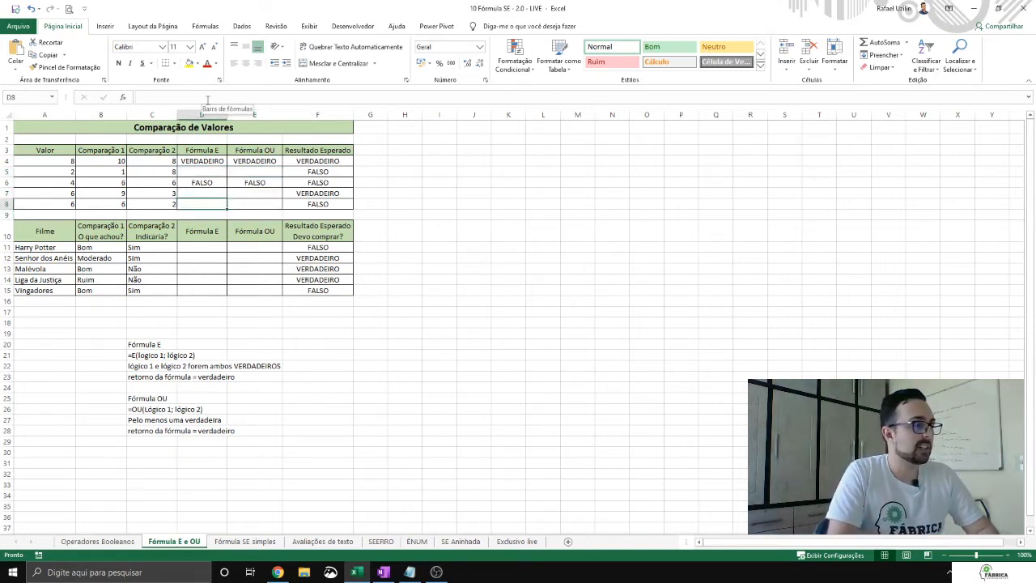
left_click_drag(207, 172, 262, 170)
left_click(212, 173)
left_click(261, 175)
left_click(215, 195)
left_click(249, 202)
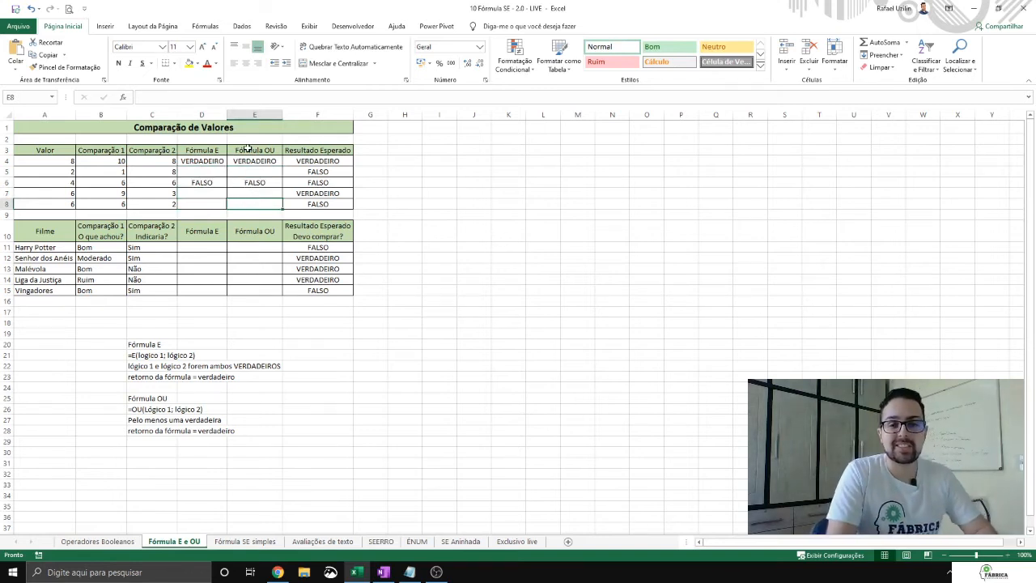
left_click(173, 184)
left_click(193, 183)
left_click(252, 182)
left_click(216, 161)
left_click(237, 160)
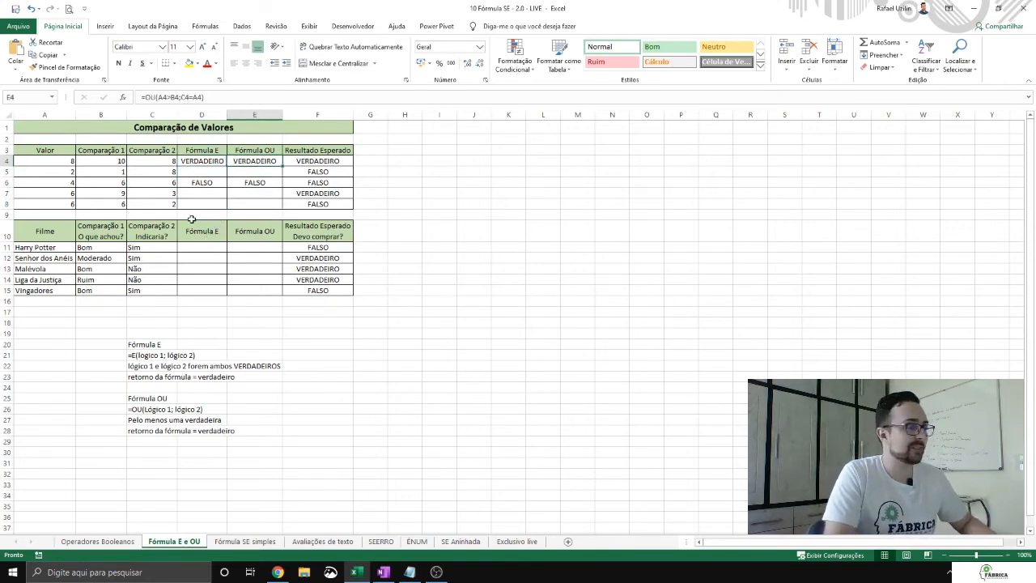
Step: Enter the formula =E(B11="Ruim";C11="Não") in cell D11 for the Harry Potter row
left_click(212, 248)
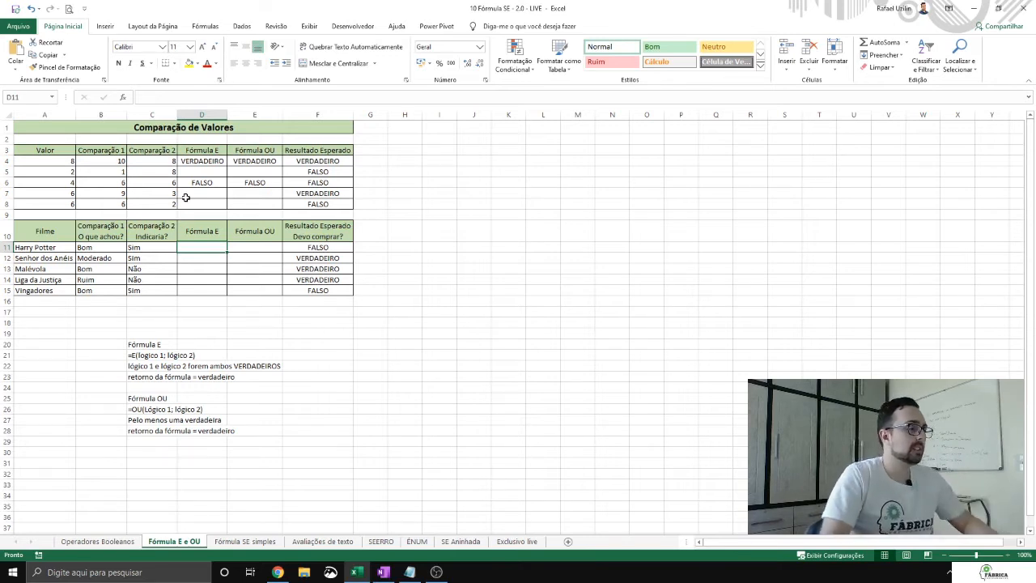
left_click(199, 235)
left_click(201, 249)
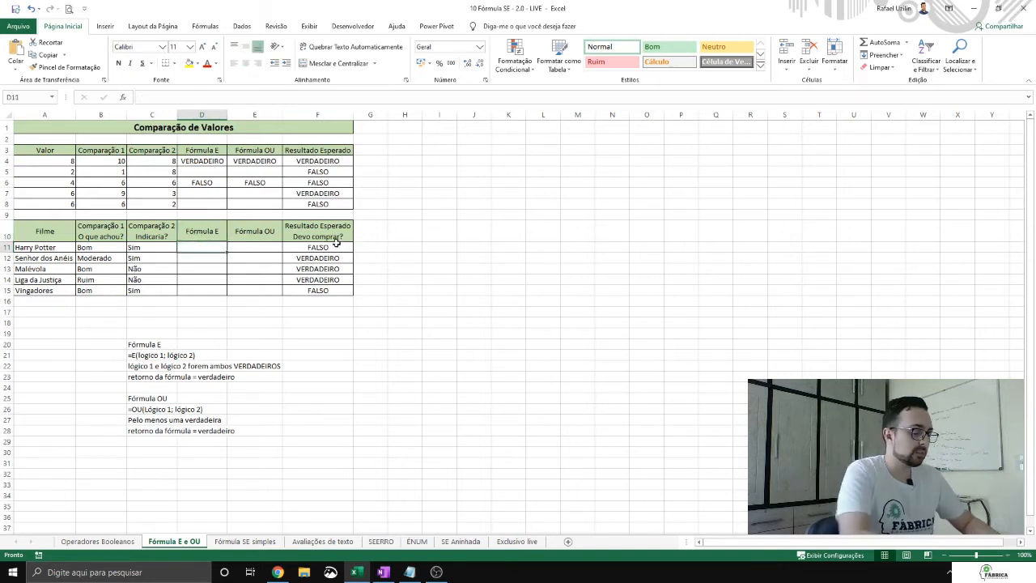
type("=E(")
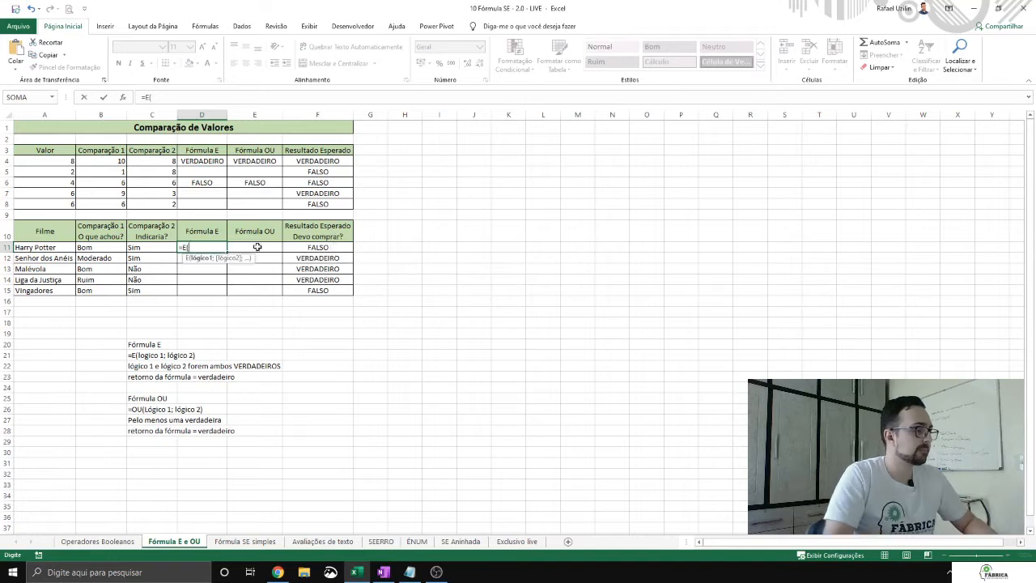
left_click(102, 247)
type("=\"Ruim\"")
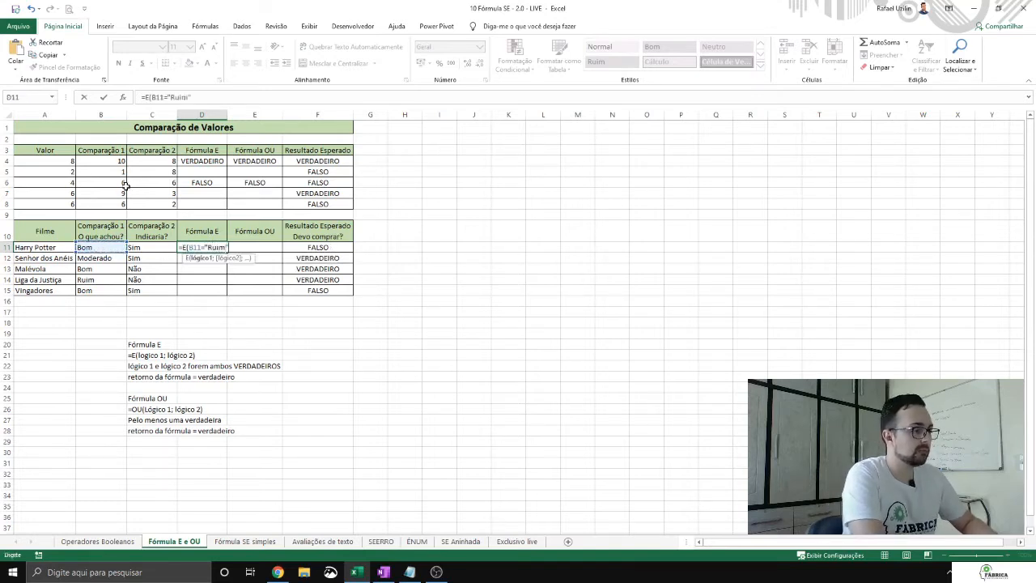
type(";")
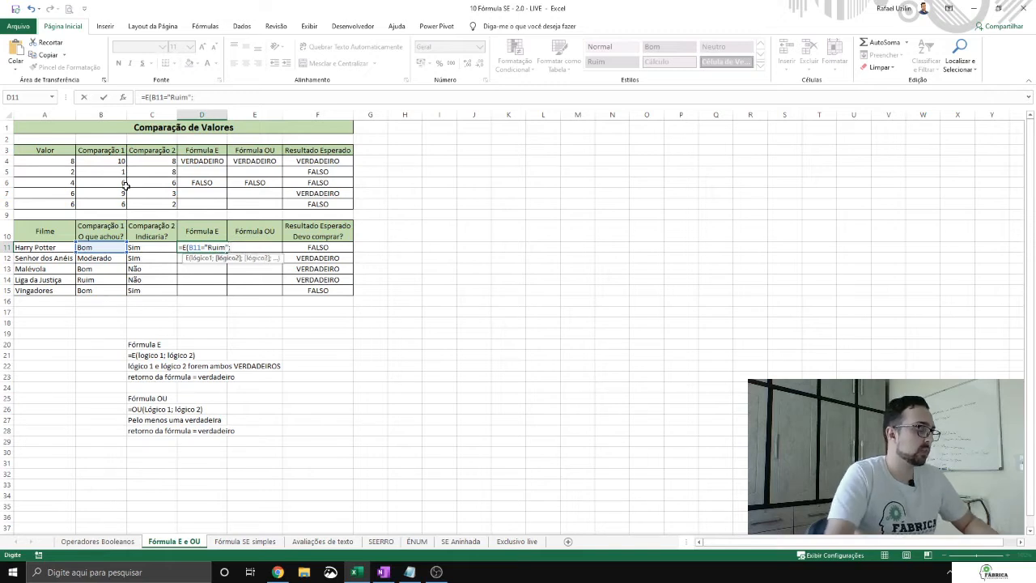
left_click(161, 246)
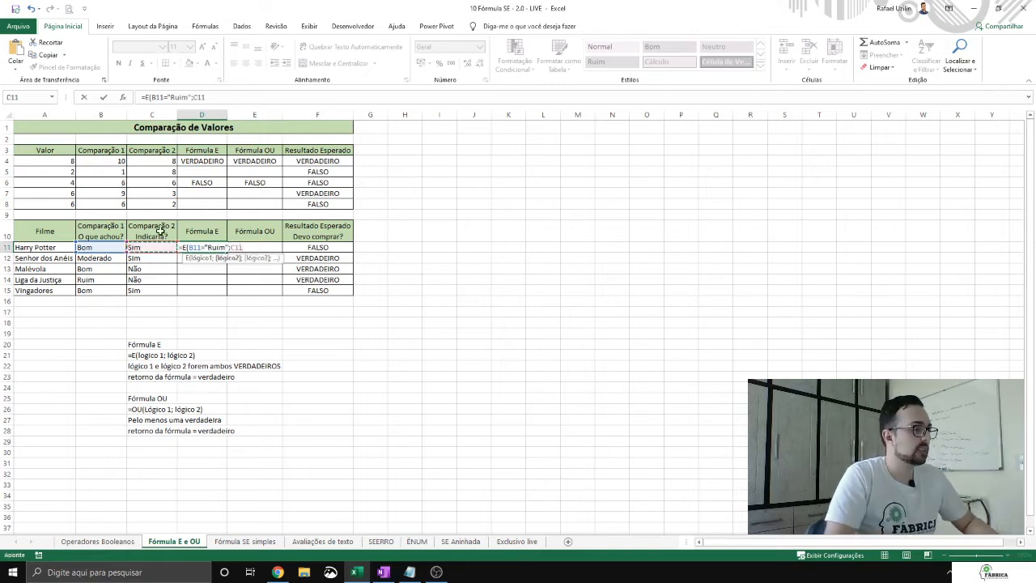
type("=\"Não\")")
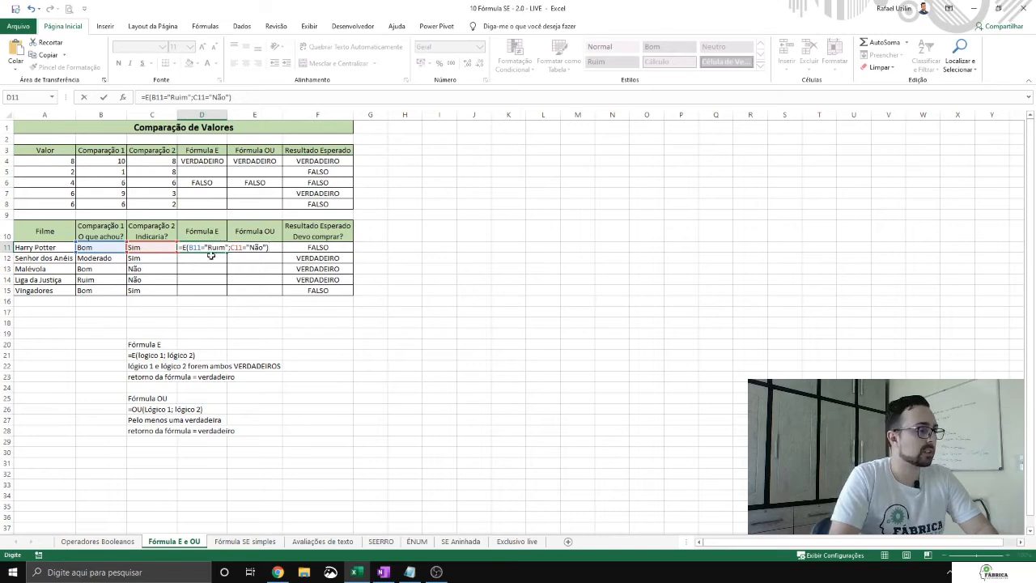
key("Return")
Step: Enter the formula =OU(B11<>"Bom";C11<>"SIM") in cell E11 for the Harry Potter row
key("Up")
key("Right")
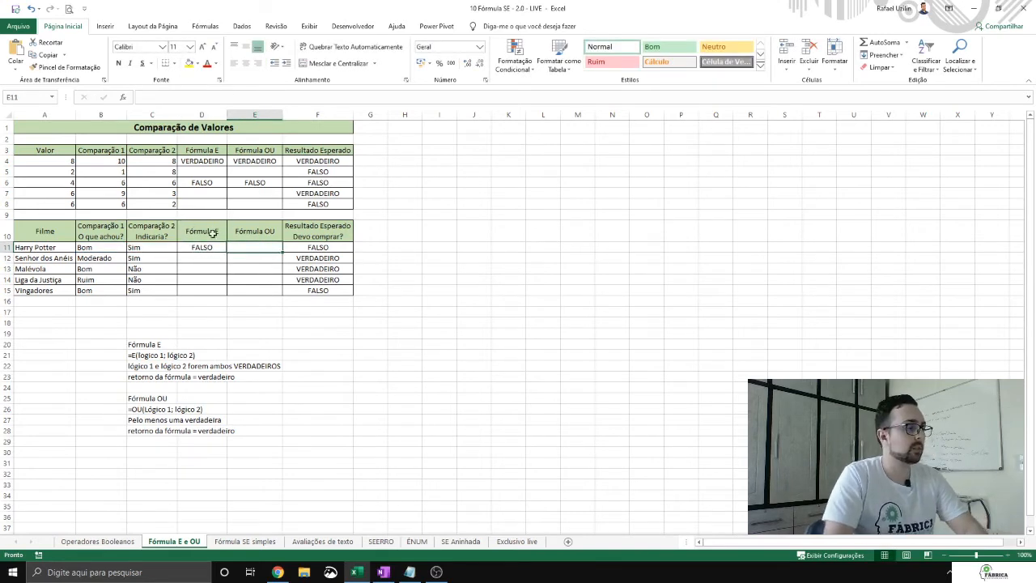
type("=OU(")
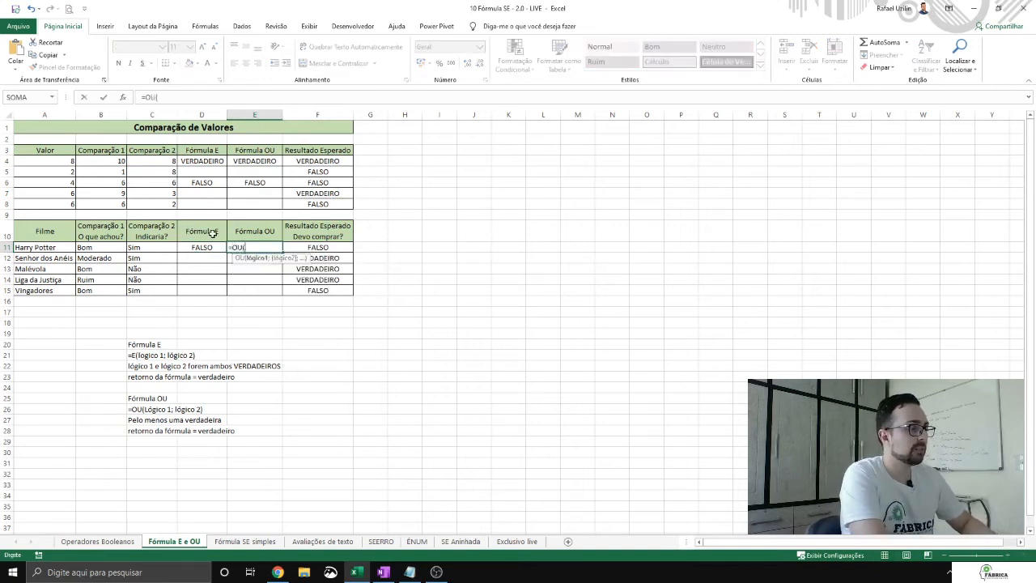
left_click(99, 247)
type("<>")
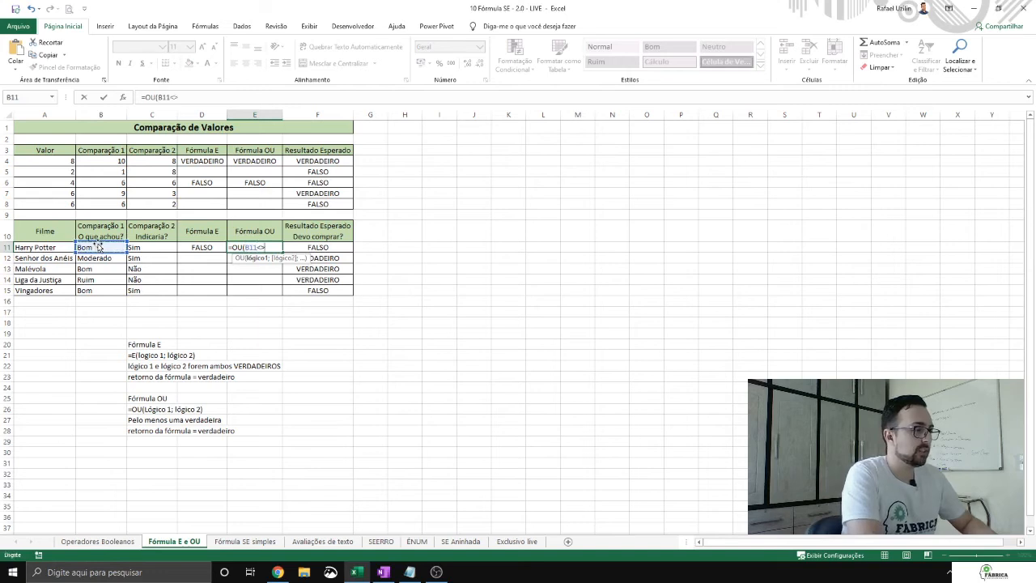
type("\"Bom\";")
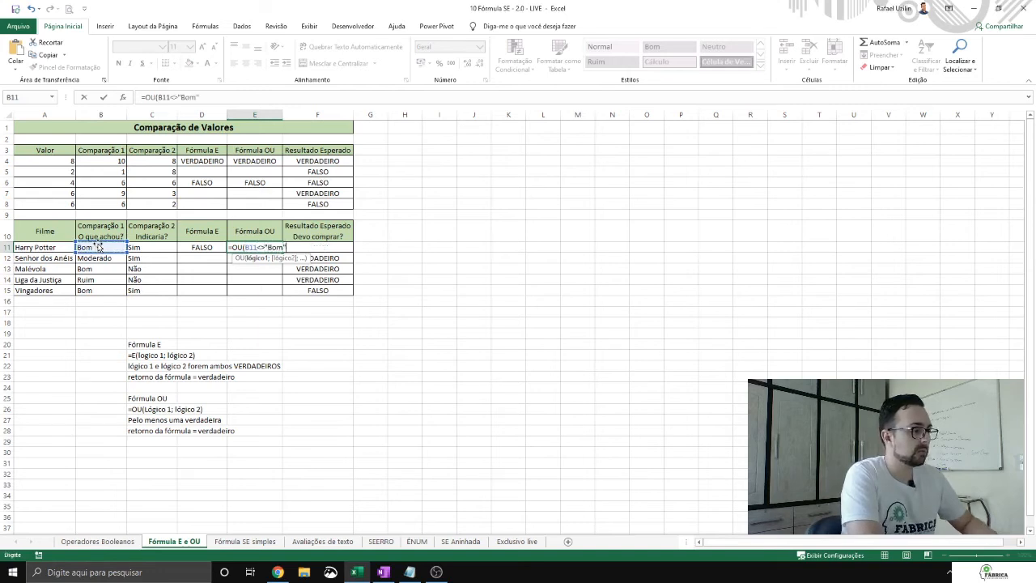
left_click(164, 247)
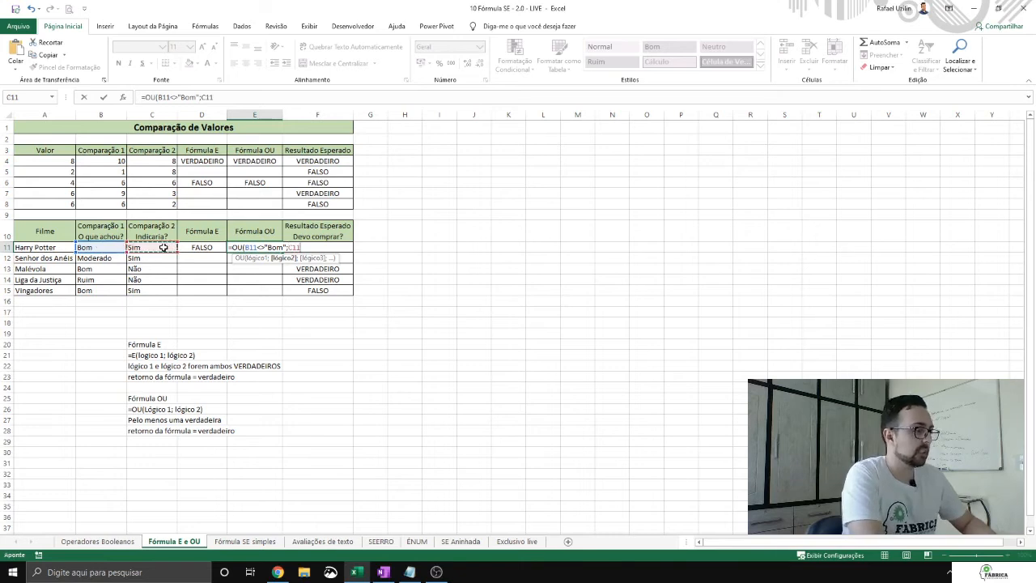
type("<>\"S")
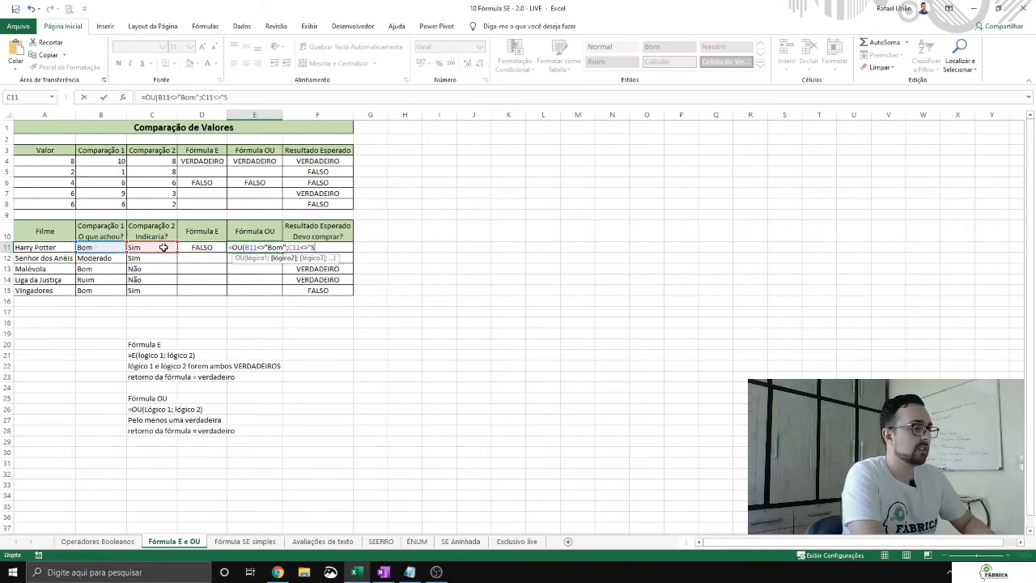
type("IM\"")
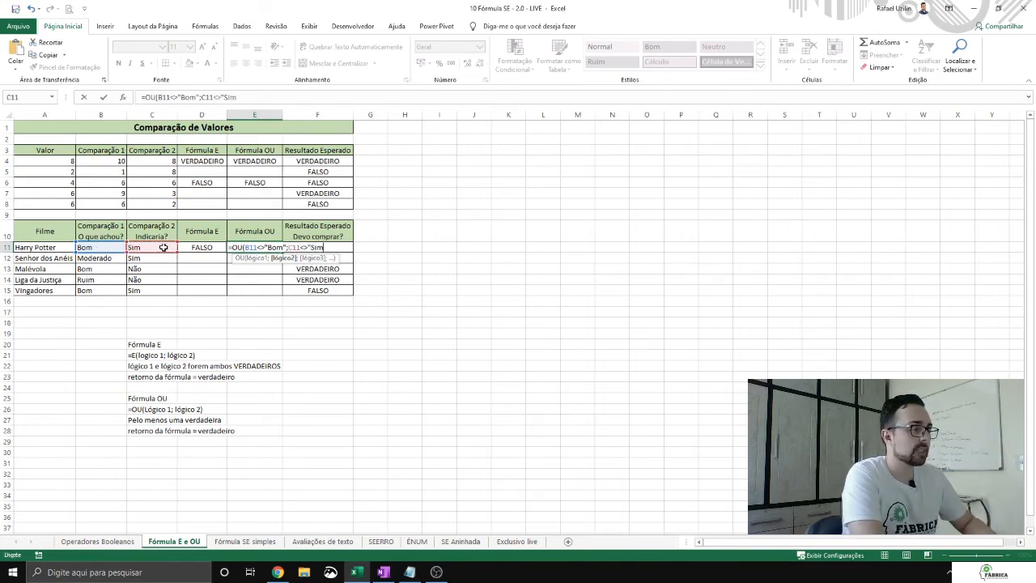
type(")")
key("Return")
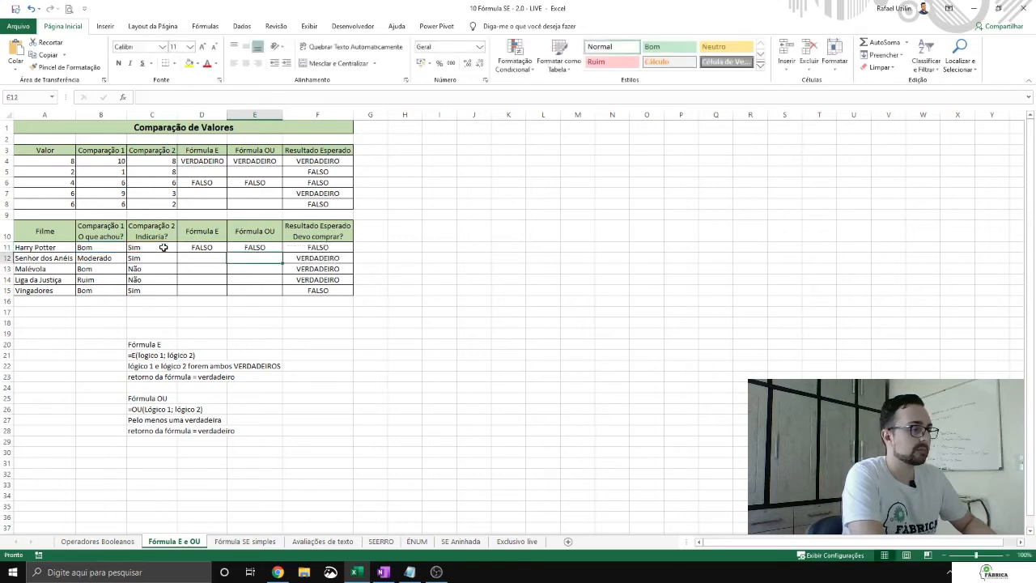
key("Up")
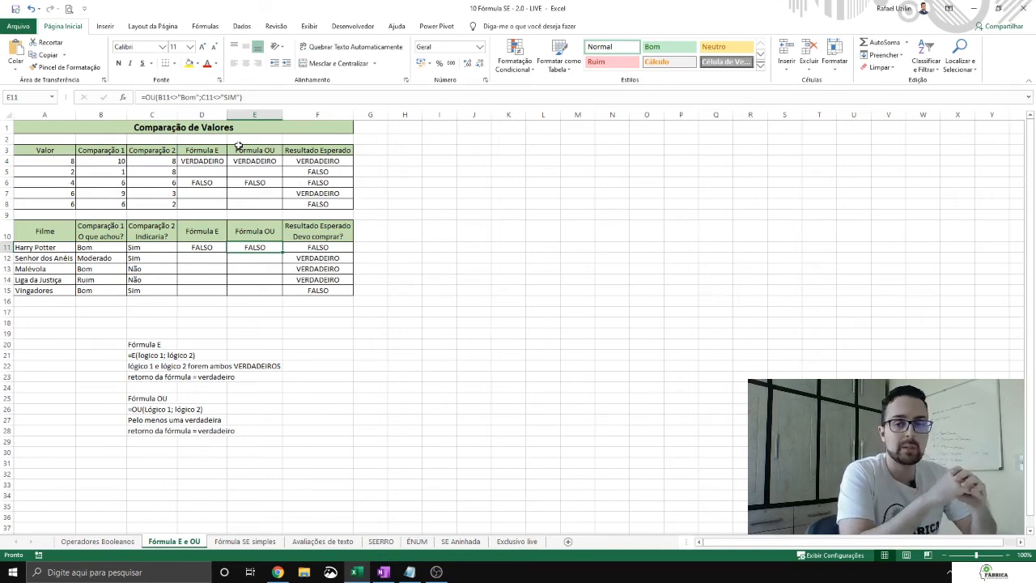
Step: Enter the formula =E(B14="Ruim";C14<>"Sim") in cell D14 for the Liga da Justiça row
key("Down")
key("Left")
key("Left")
key("Down")
key("Right")
key("Right")
key("Left")
key("Down")
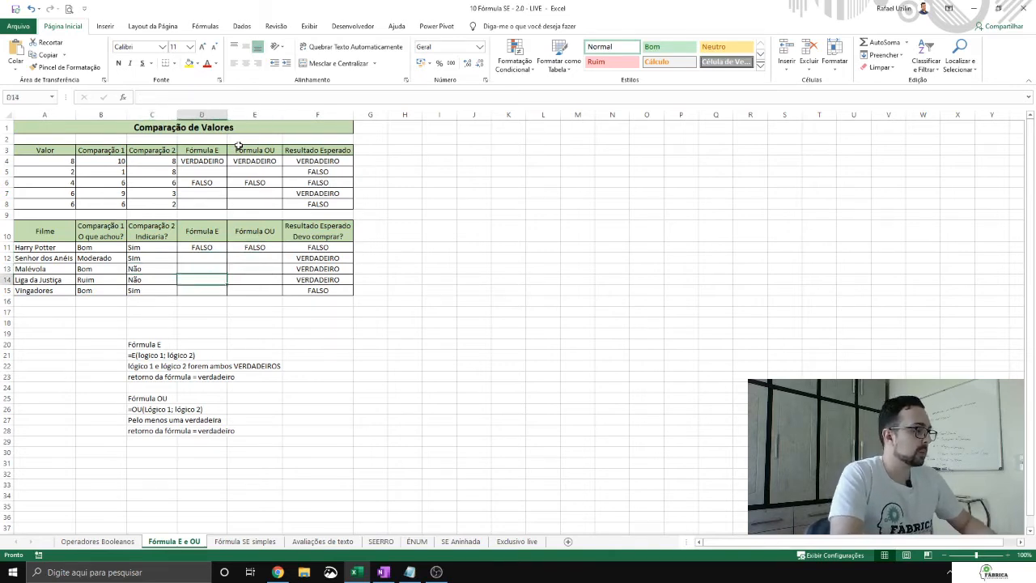
type("=E(")
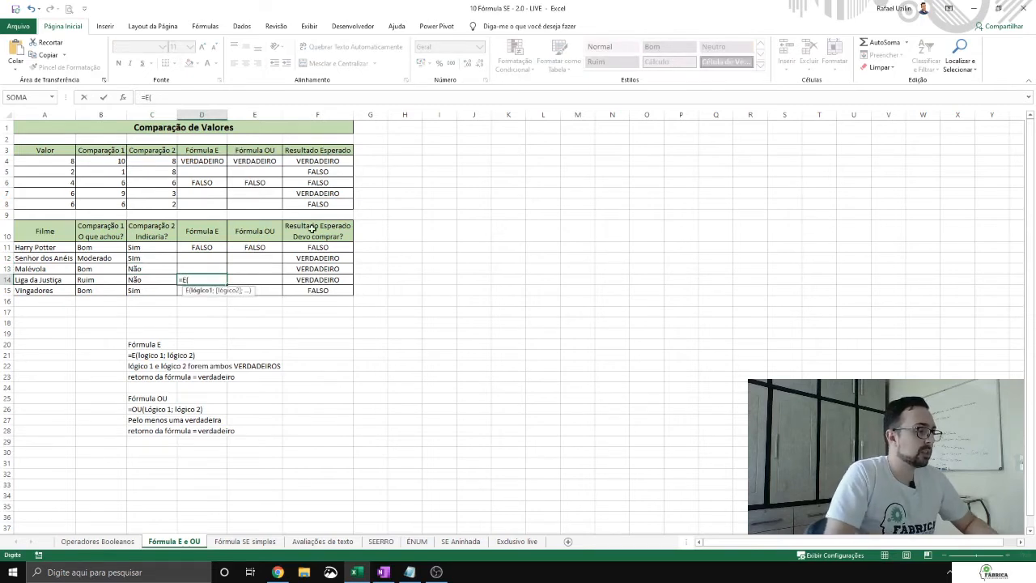
key("Left")
key("Left")
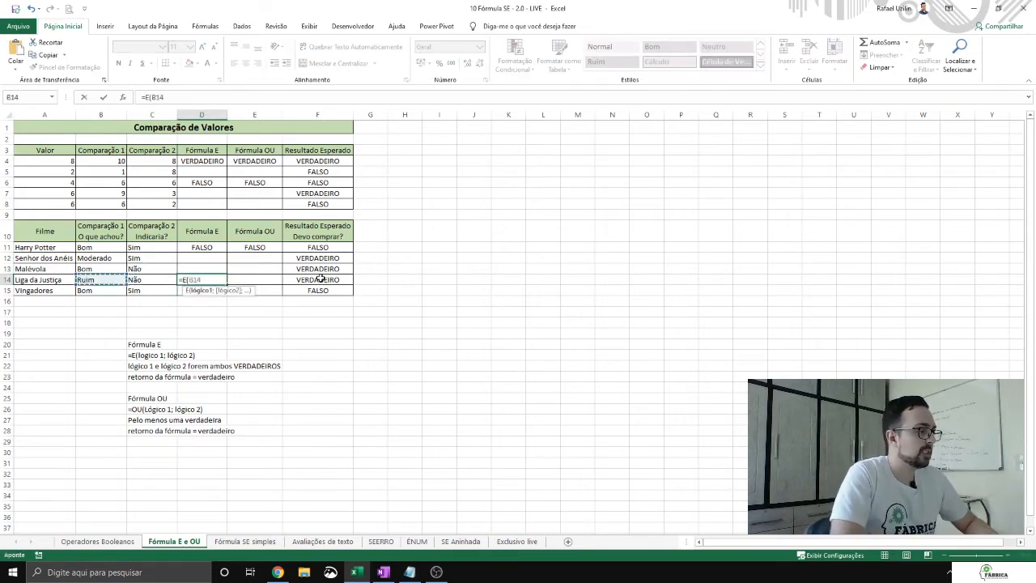
type("=\"R")
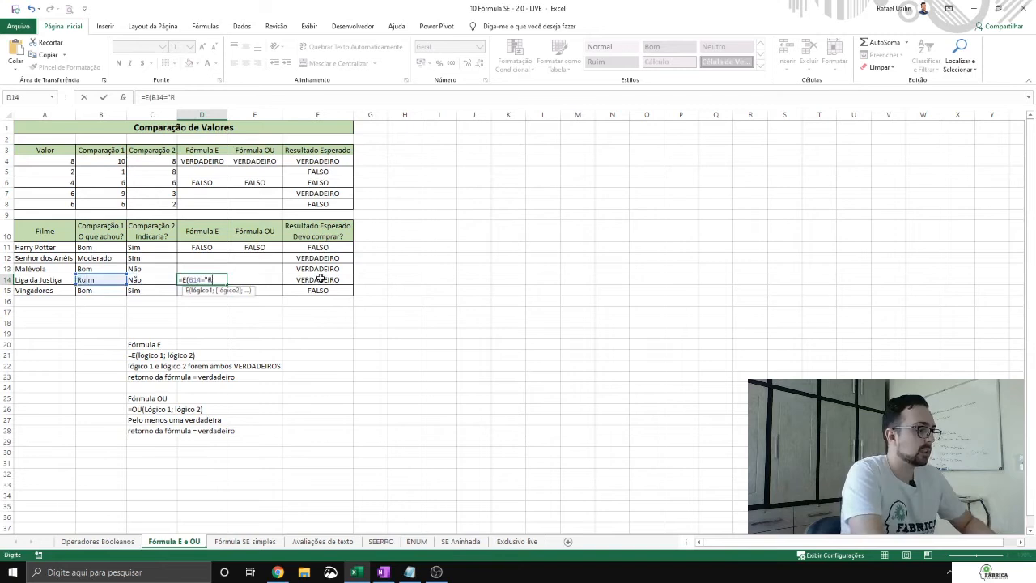
type("uim\";")
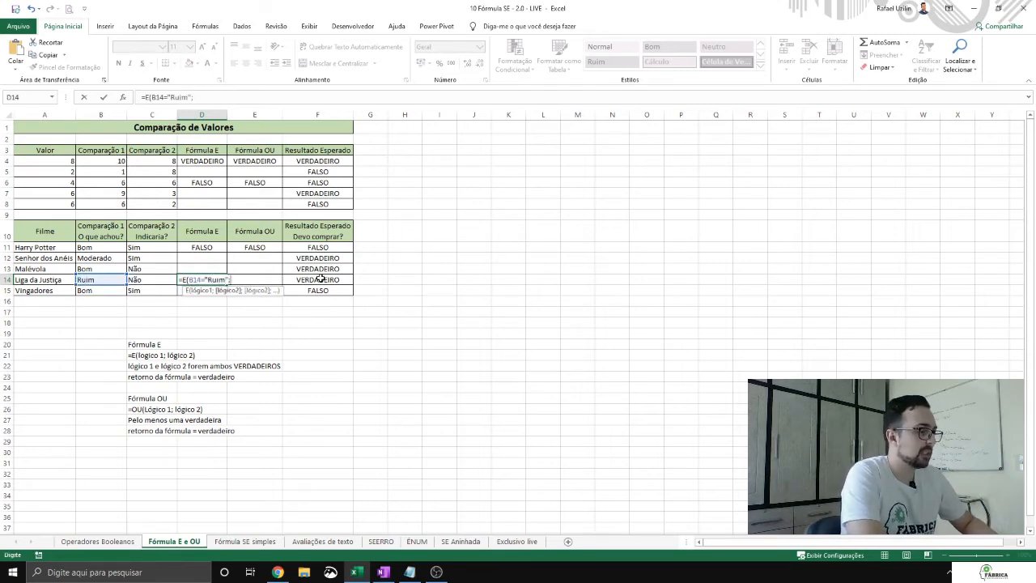
left_click(144, 276)
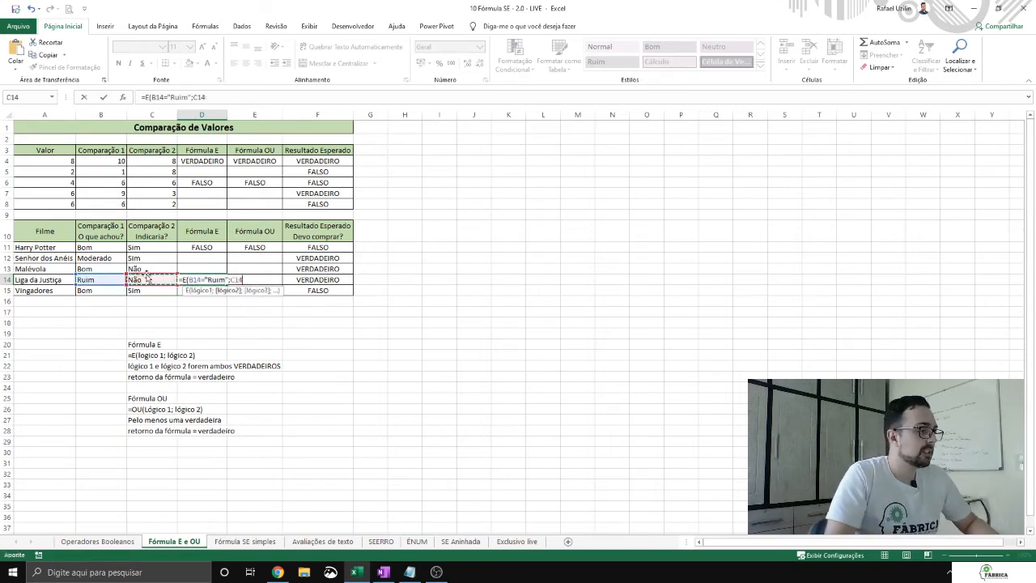
type("<>")
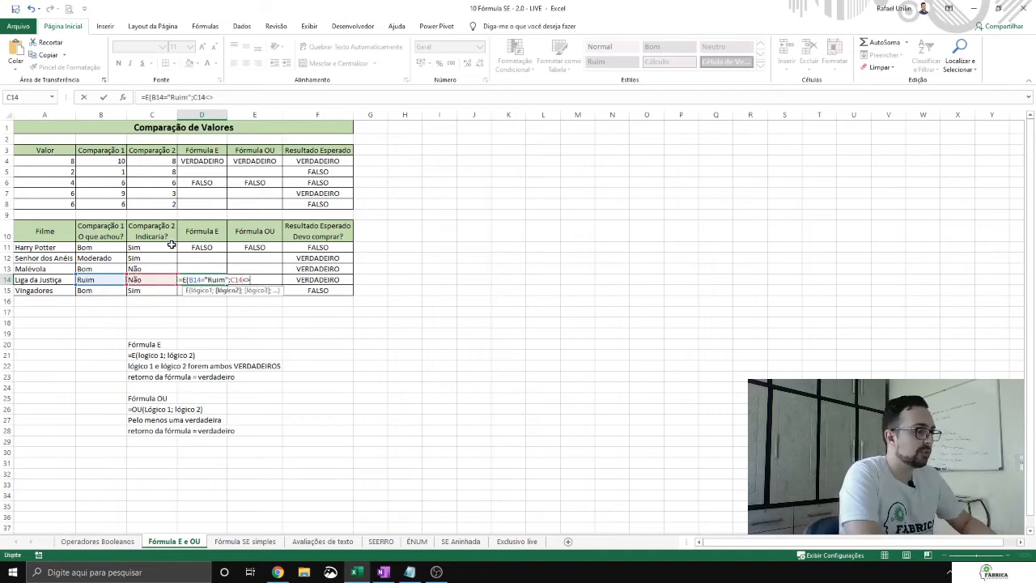
type("\"Sim\"")
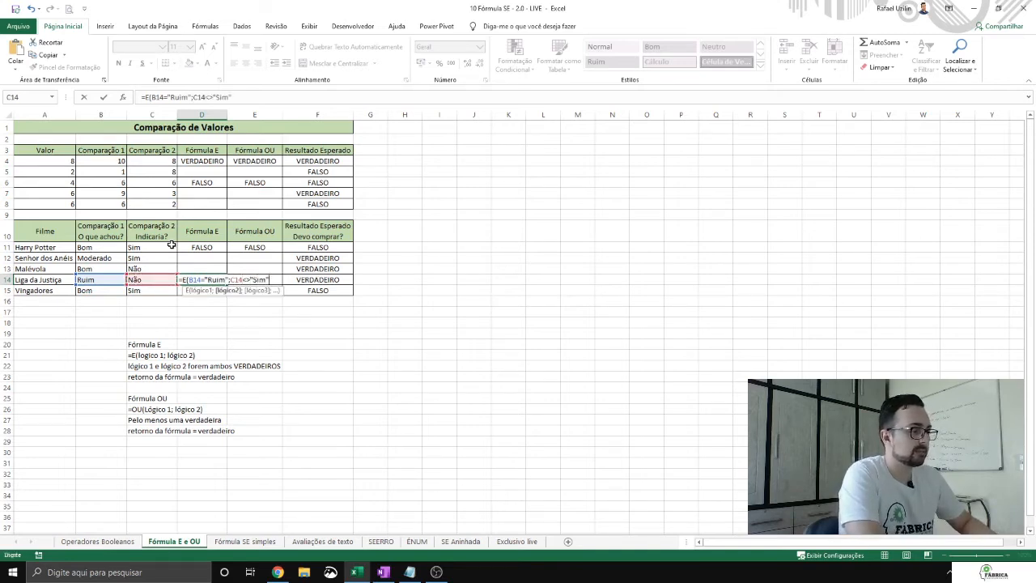
type(")")
key("Return")
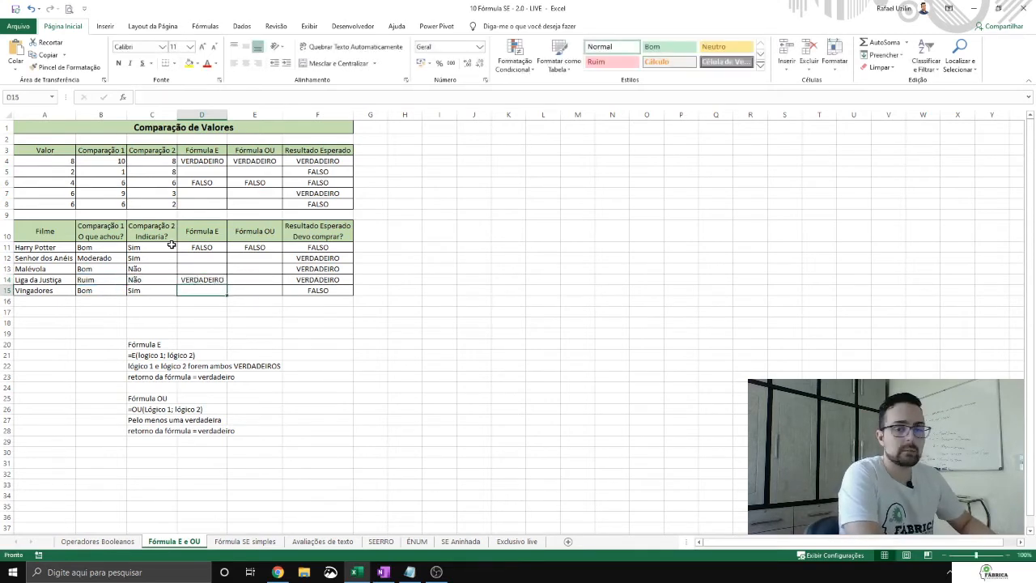
Step: Enter the formula =OU(B14="bom";C14="Sim") in cell E14 for the Liga da Justiça row
key("Up")
key("Right")
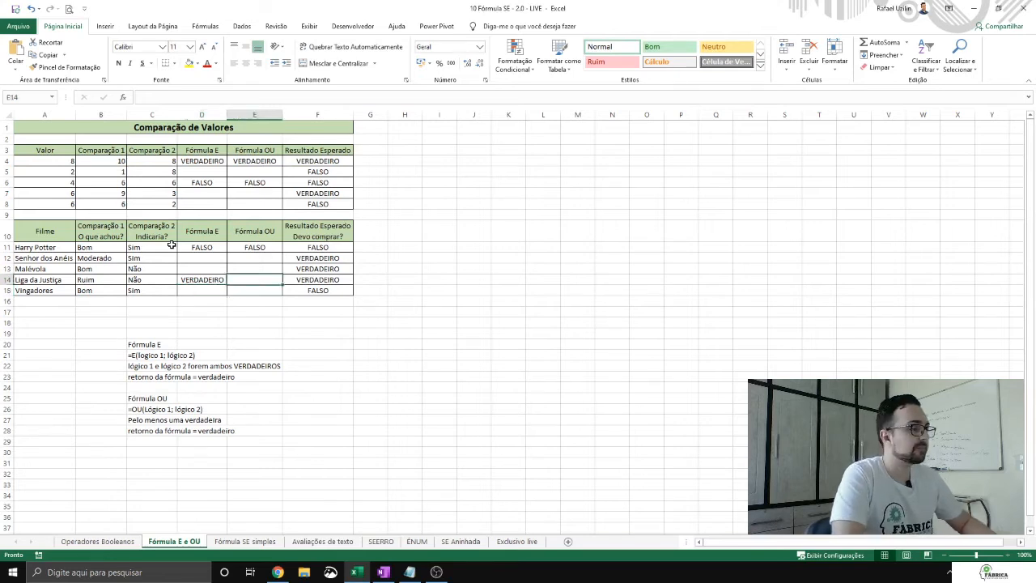
type("=OU(")
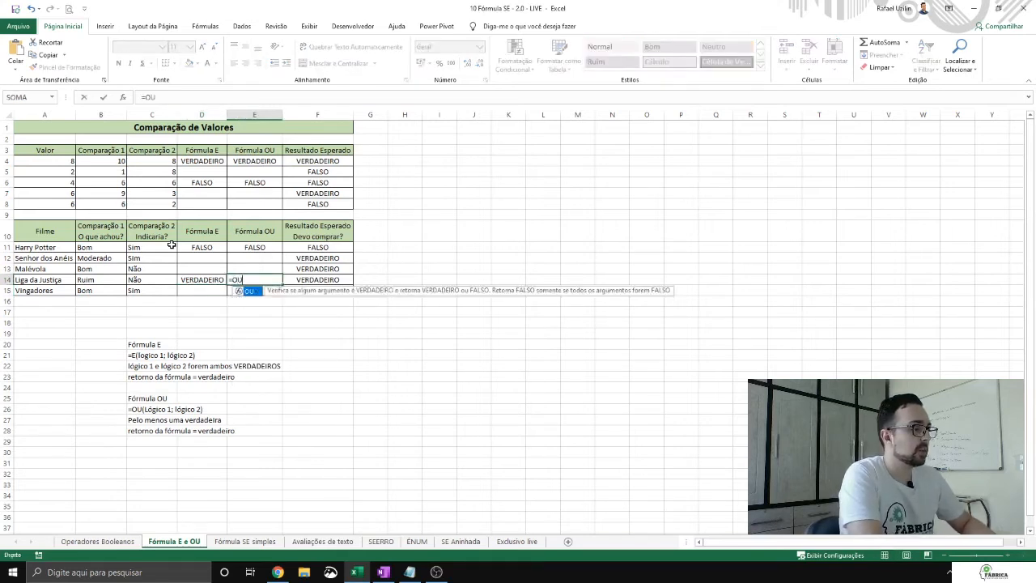
key("Left")
key("Left")
key("Left")
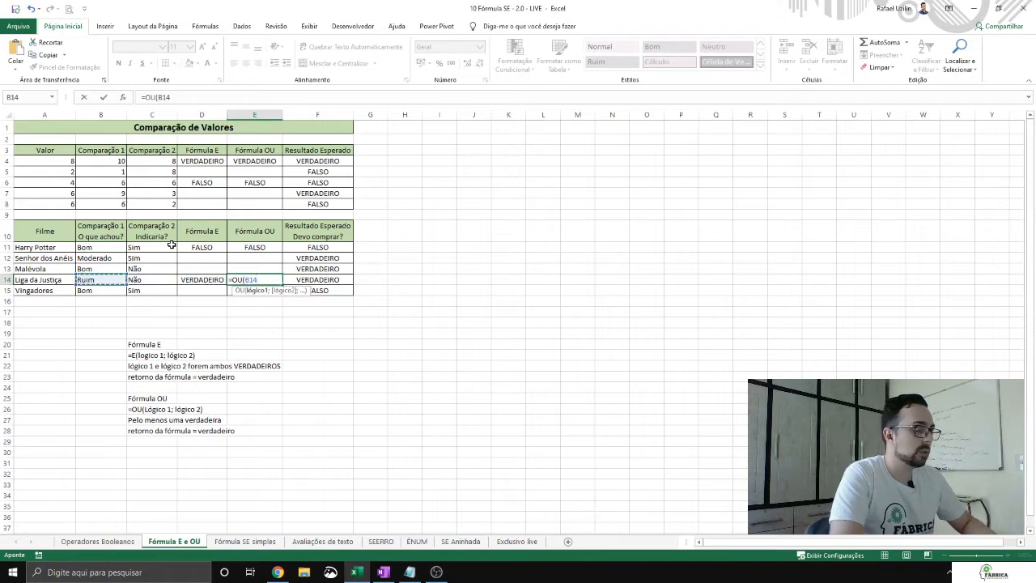
type("=\"bom")
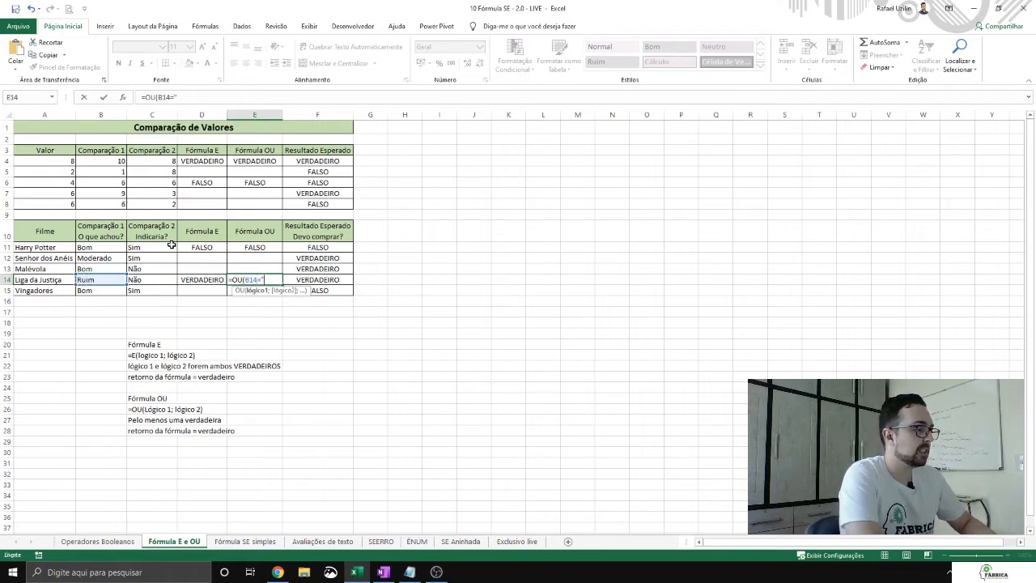
type("\";")
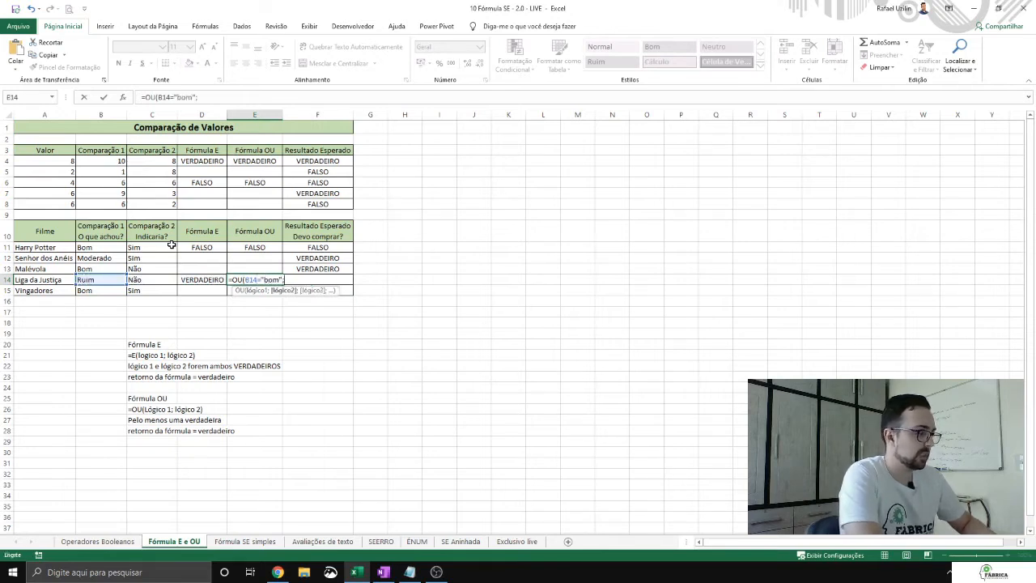
key("Left")
key("Left")
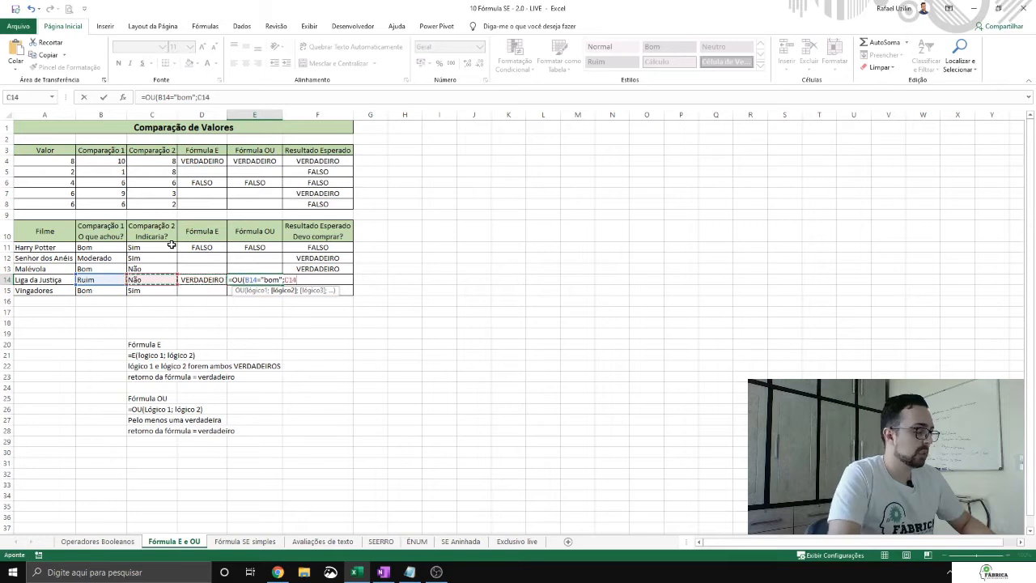
type("=\"Sim\"")
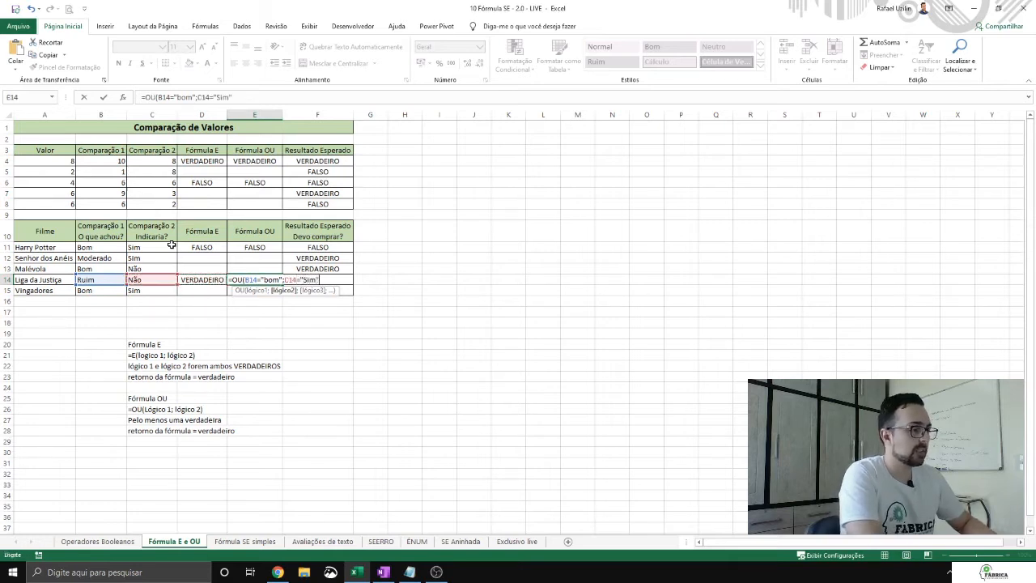
key("Return")
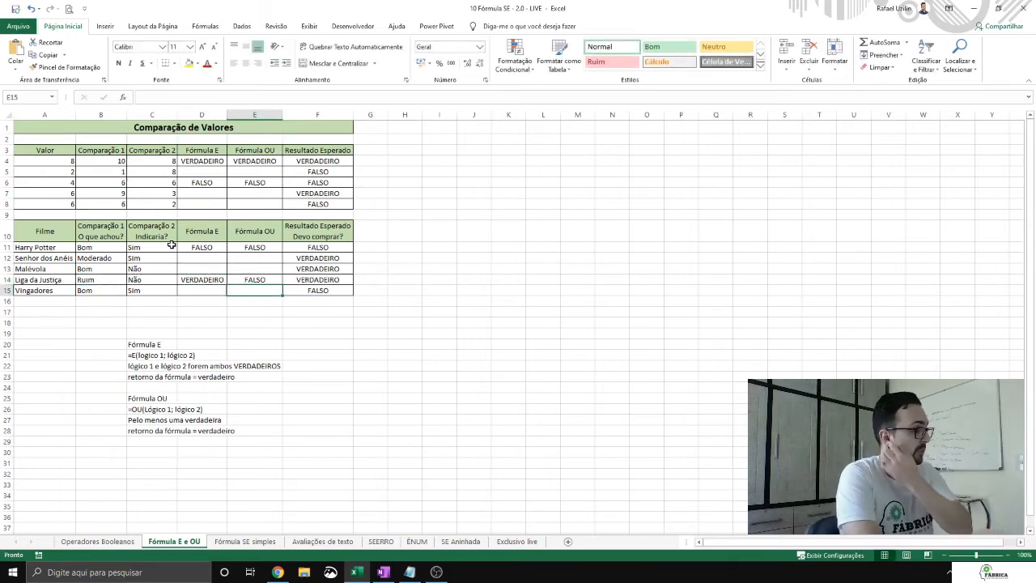
Step: Change the second comparison text in cell E14's OU formula to "Não"
key("Up")
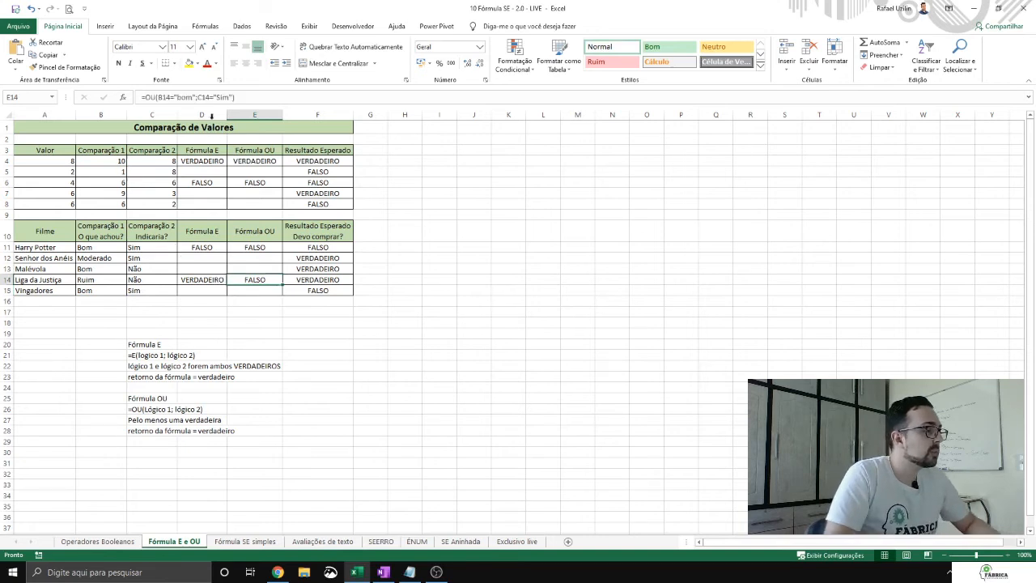
left_click(177, 97)
left_click(166, 97)
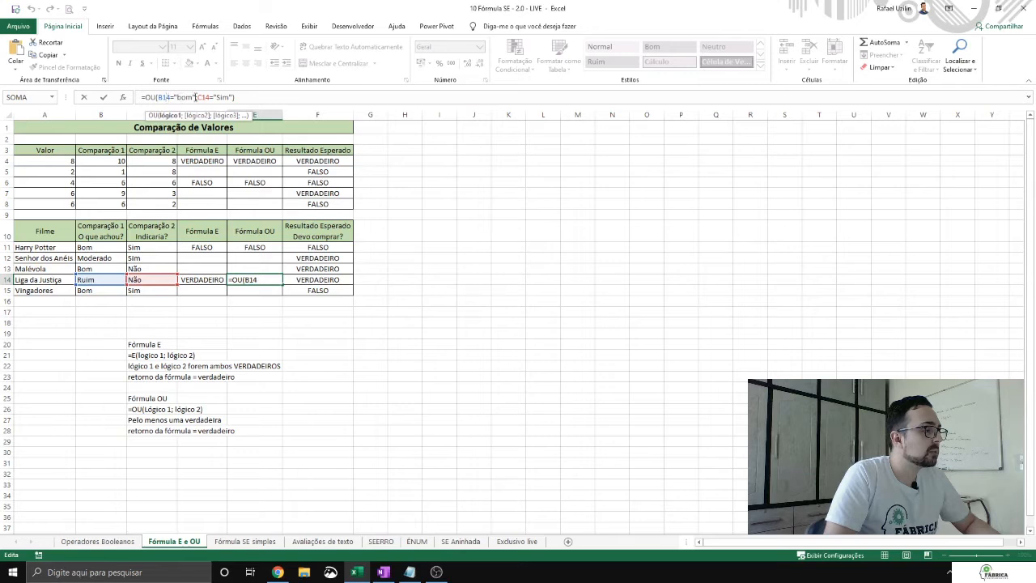
left_click(216, 97)
key("Up")
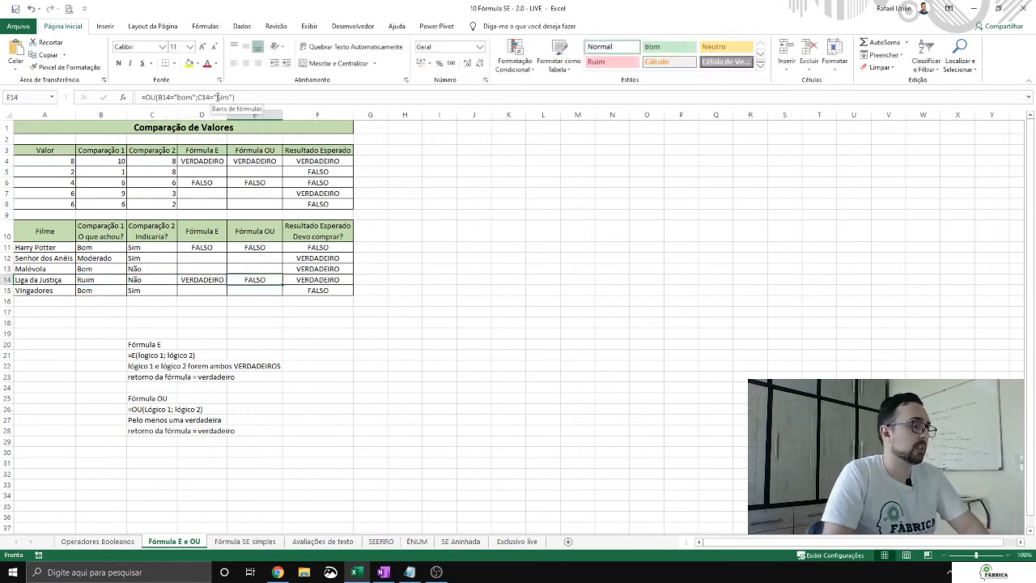
double_click(220, 98)
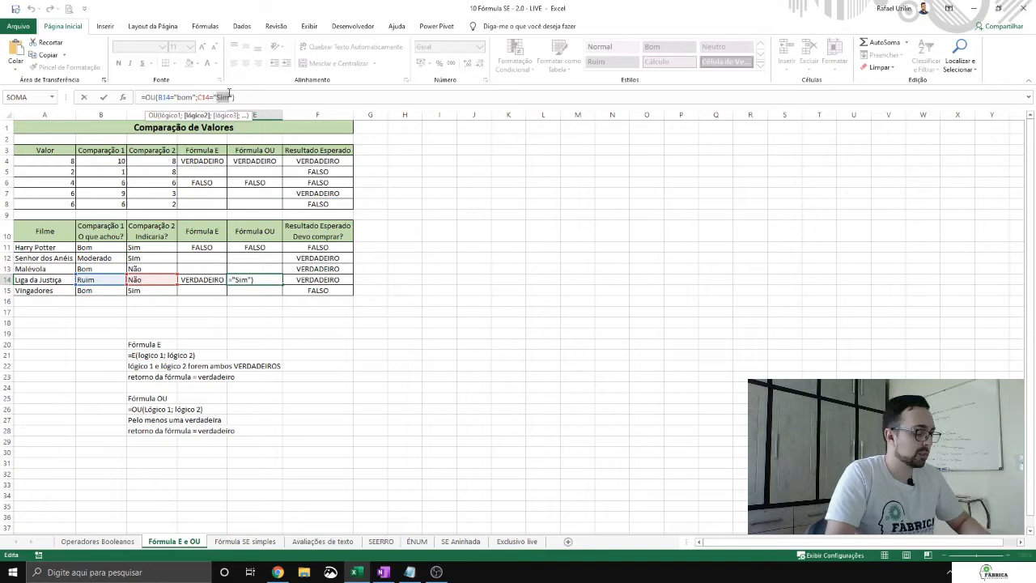
type("Não")
key("Return")
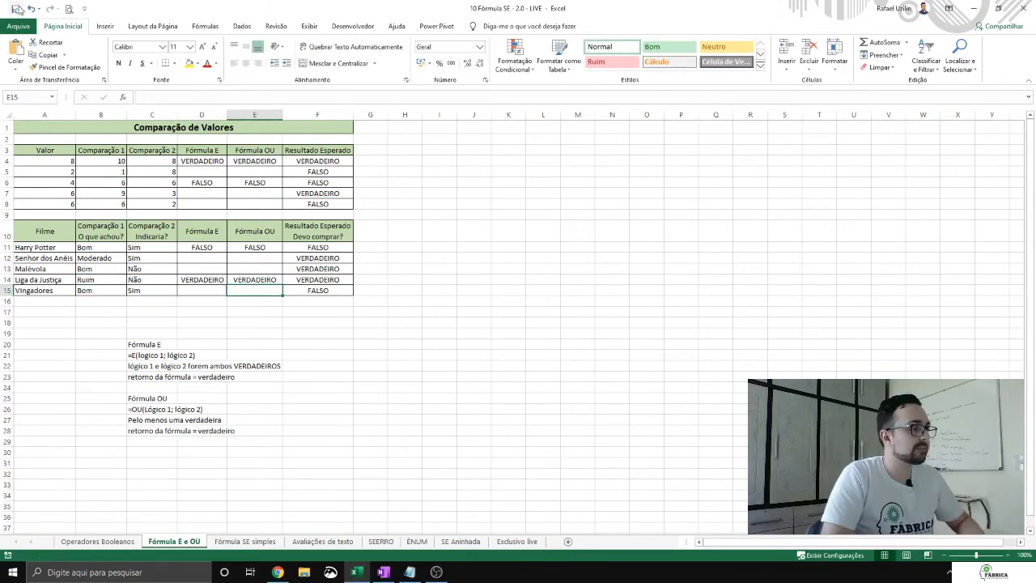
Step: Highlight the blank Fórmula E and Fórmula OU cells in rows 5, 7, 8, 12, 13 and 15 as the remaining exercises
left_click(469, 319)
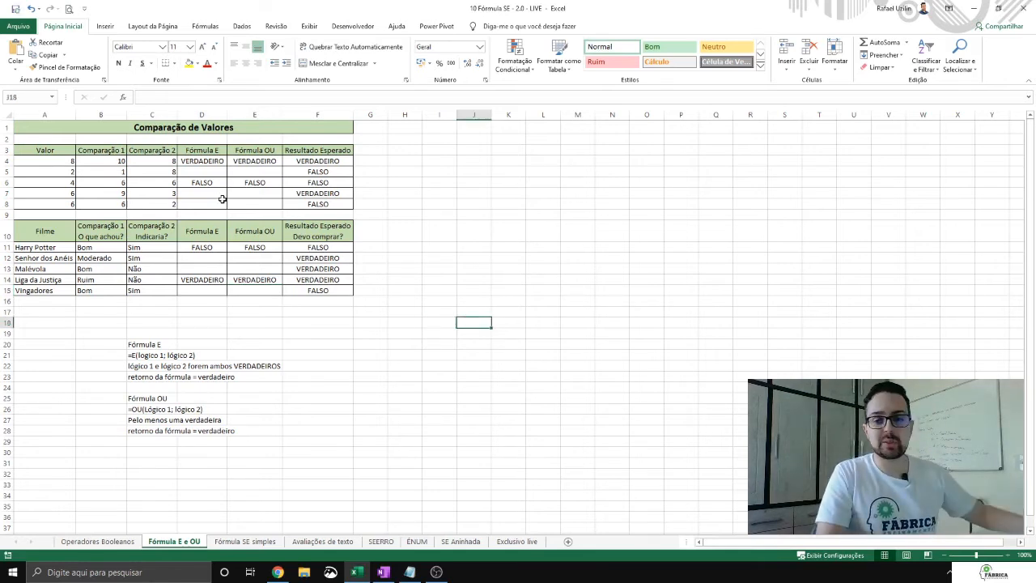
left_click_drag(202, 172, 243, 200)
left_click_drag(202, 258, 243, 289, "ctrl")
left_click(209, 290, "ctrl")
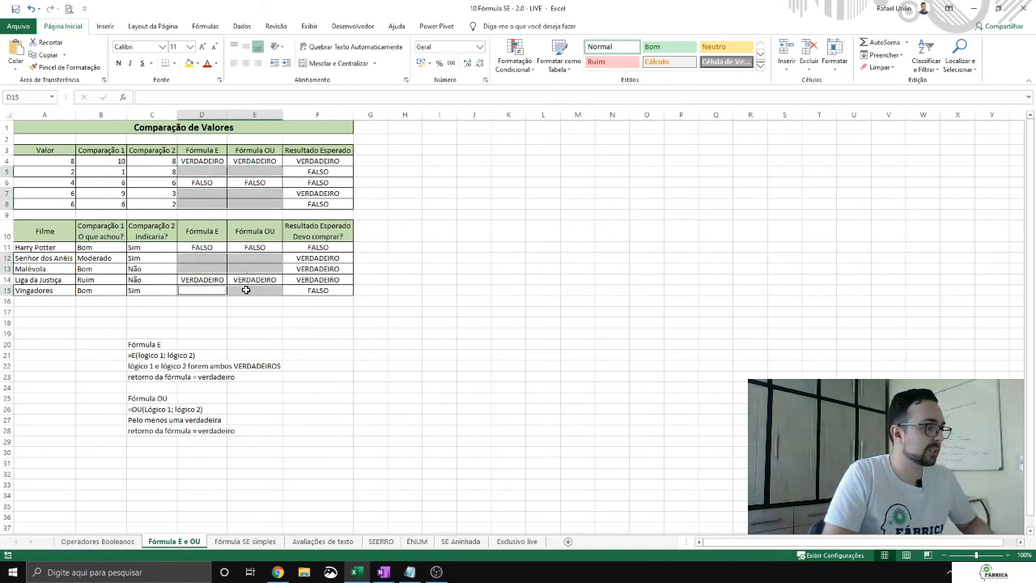
left_click(288, 264)
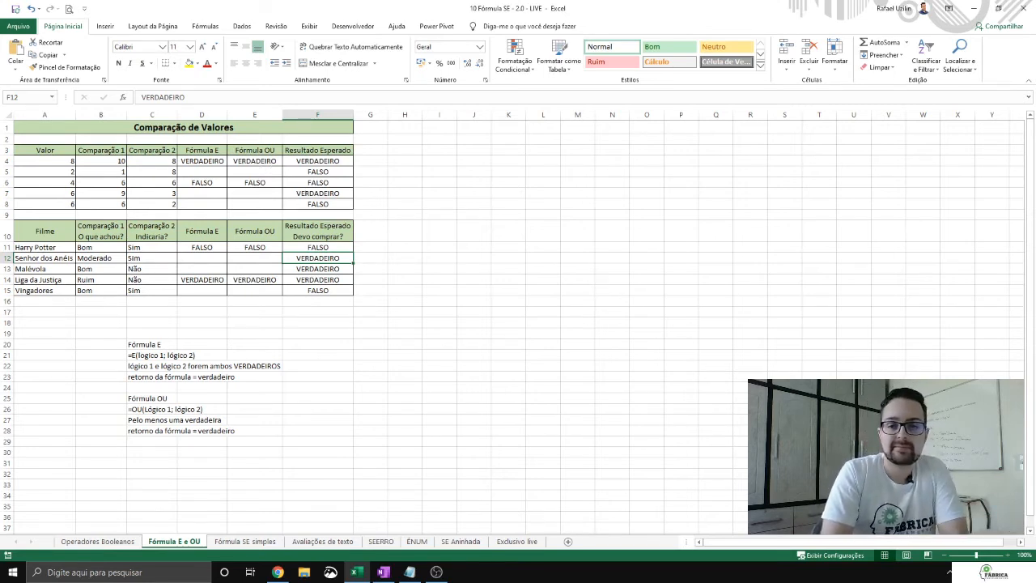
key("alt+Tab")
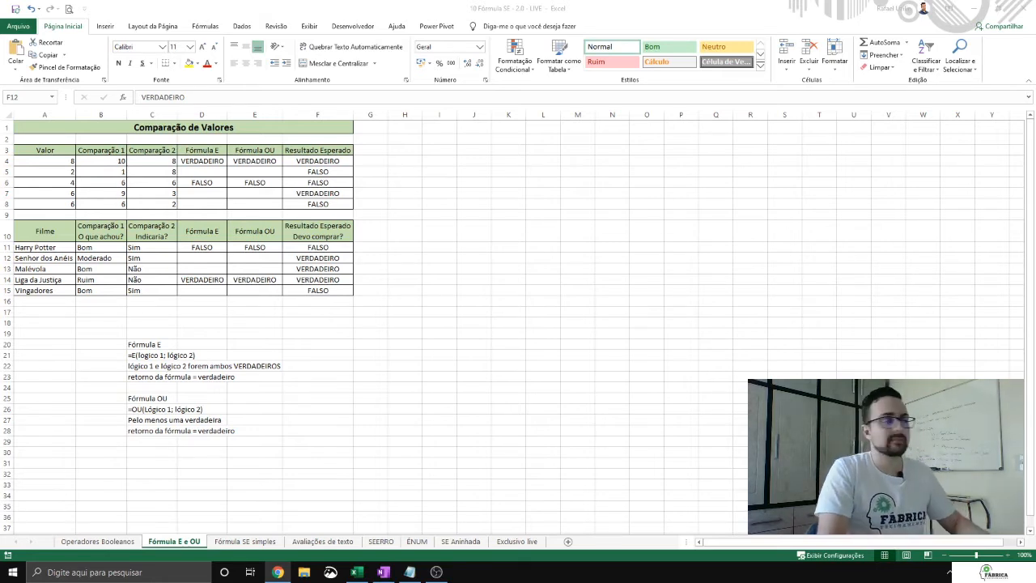
Step: On the Fórmula SE simples sheet, enter =MÉDIA(B3:E3) in F3 and fill it down to F11
left_click(585, 252)
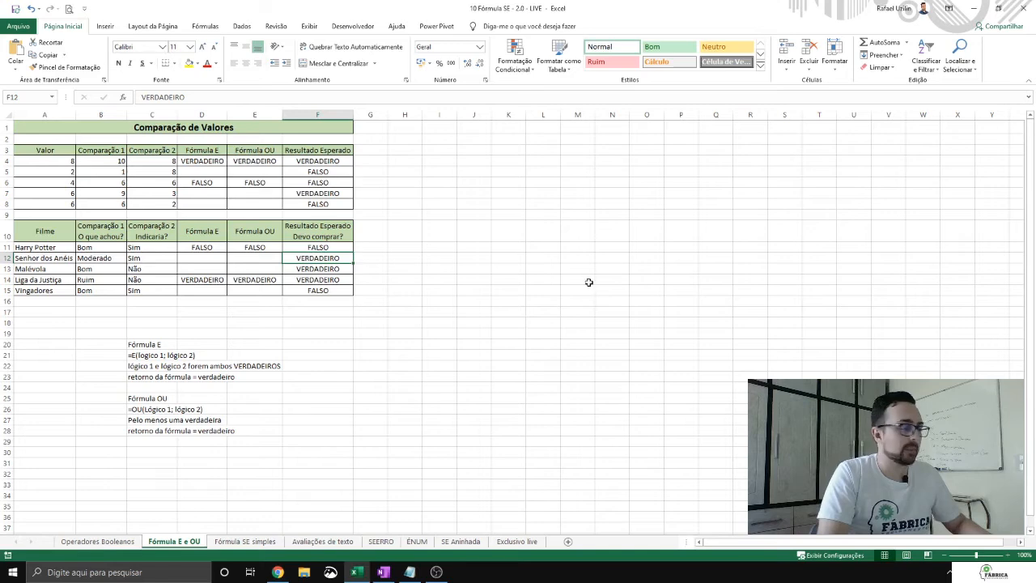
left_click(245, 540)
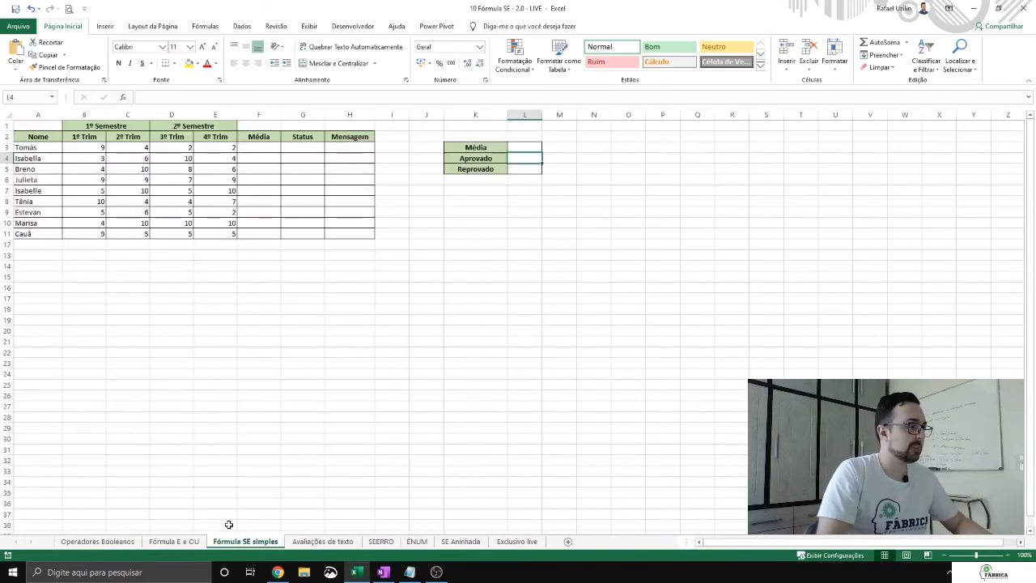
left_click(251, 147)
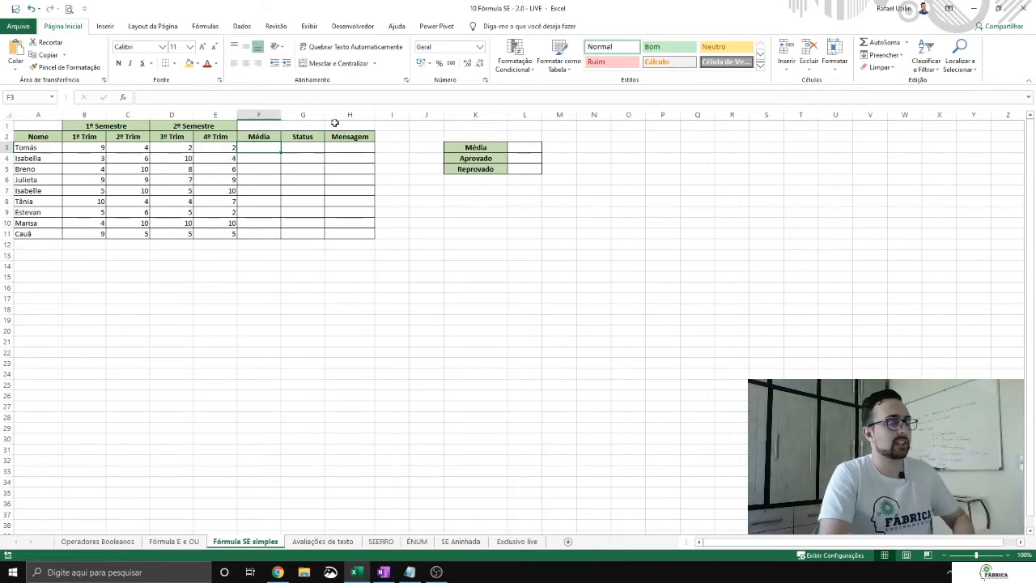
type("=média(")
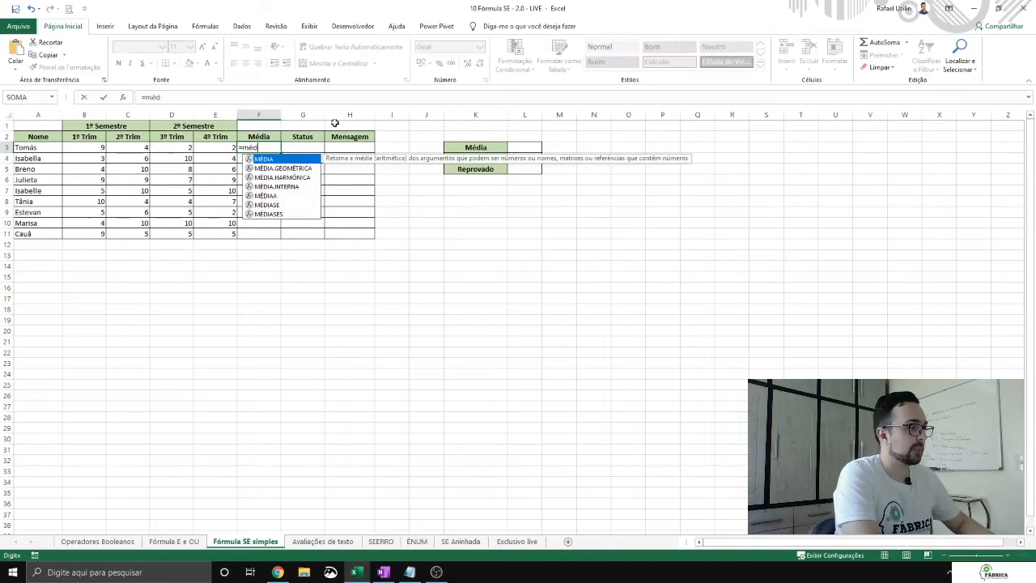
key("Left")
key("shift+Left")
key("shift+Left")
key("shift+Left")
key("shift+Left")
key("shift+Right")
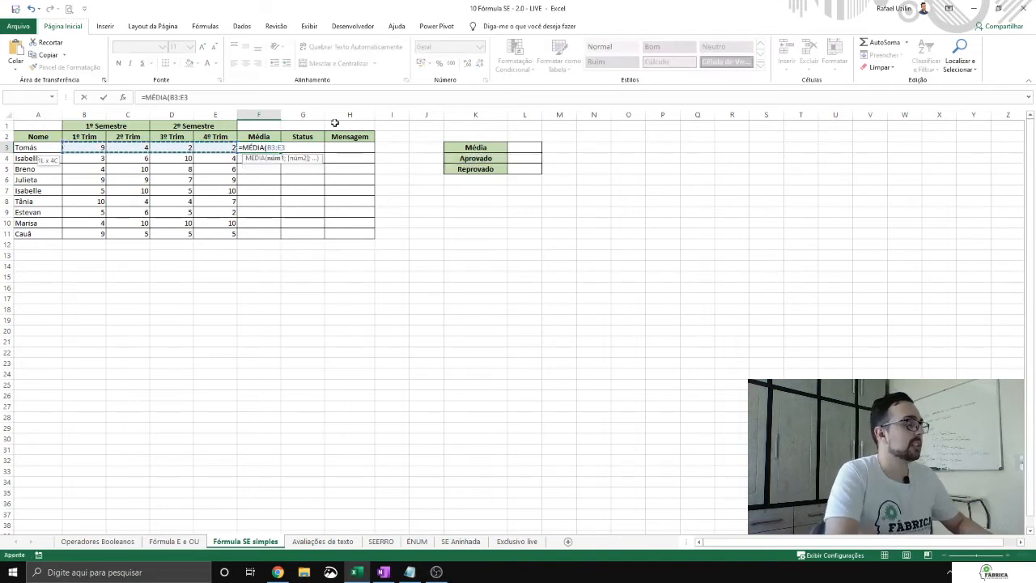
key("ctrl+Return")
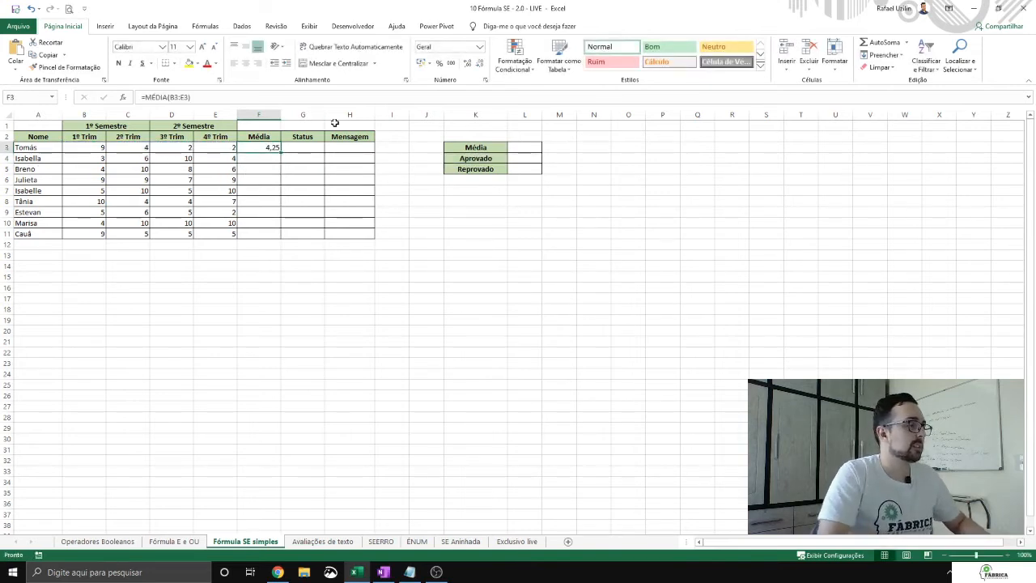
double_click(281, 153)
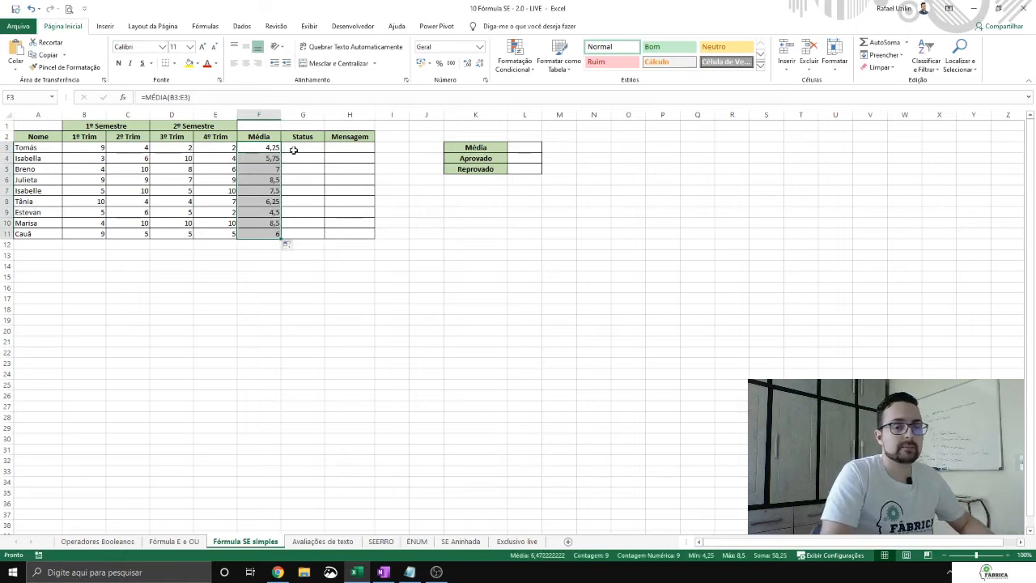
Step: Set the Média criterion in L3 to 7 and the Aprovado message in L4 to "Parabéns!"
left_click(293, 150)
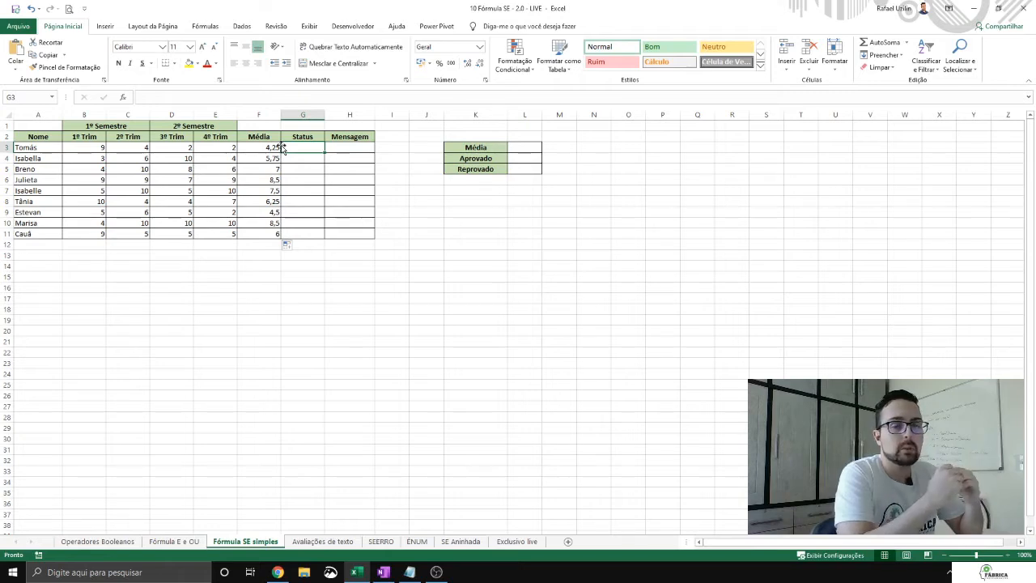
left_click(528, 148)
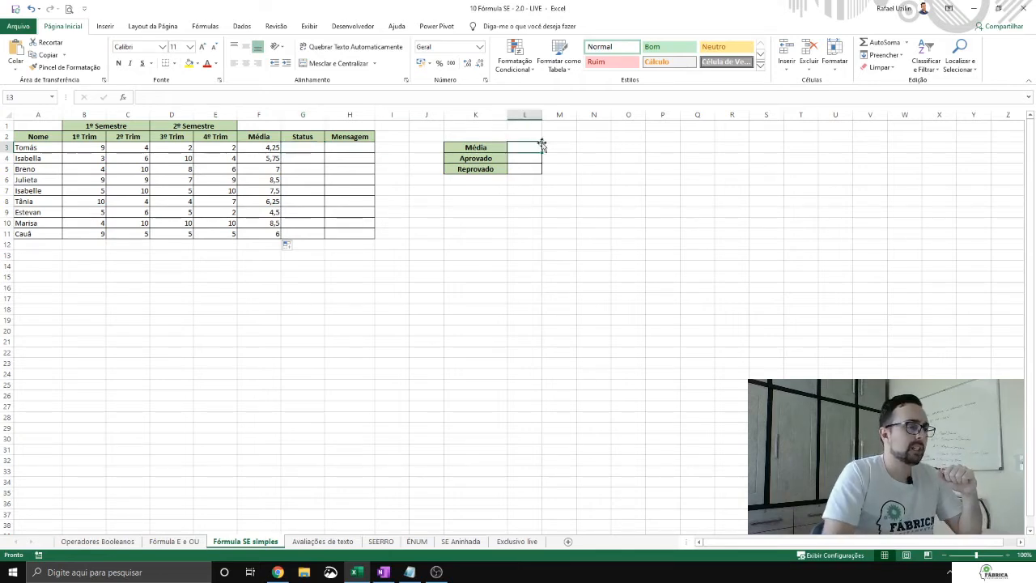
type("7")
key("Return")
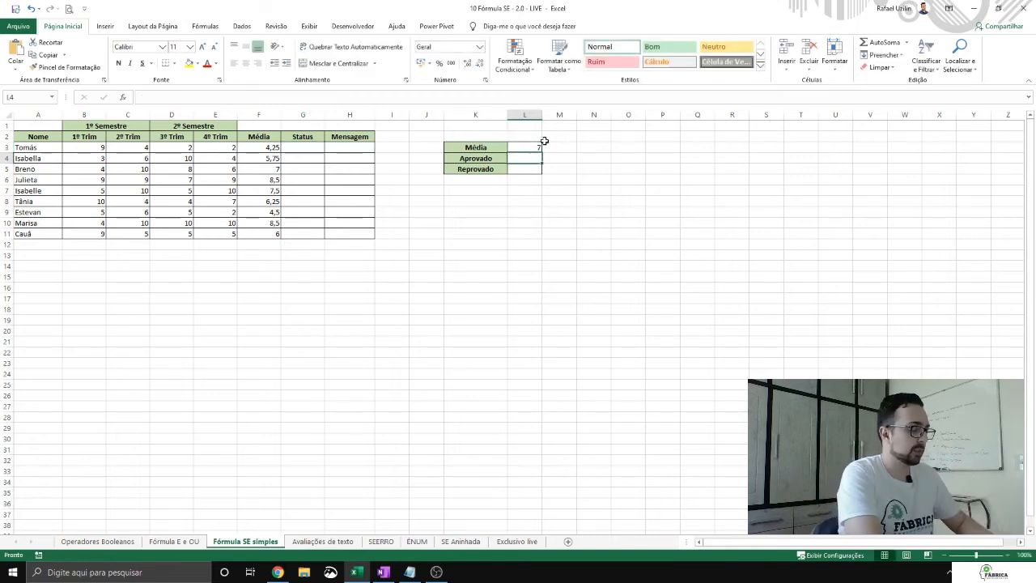
type("Parab")
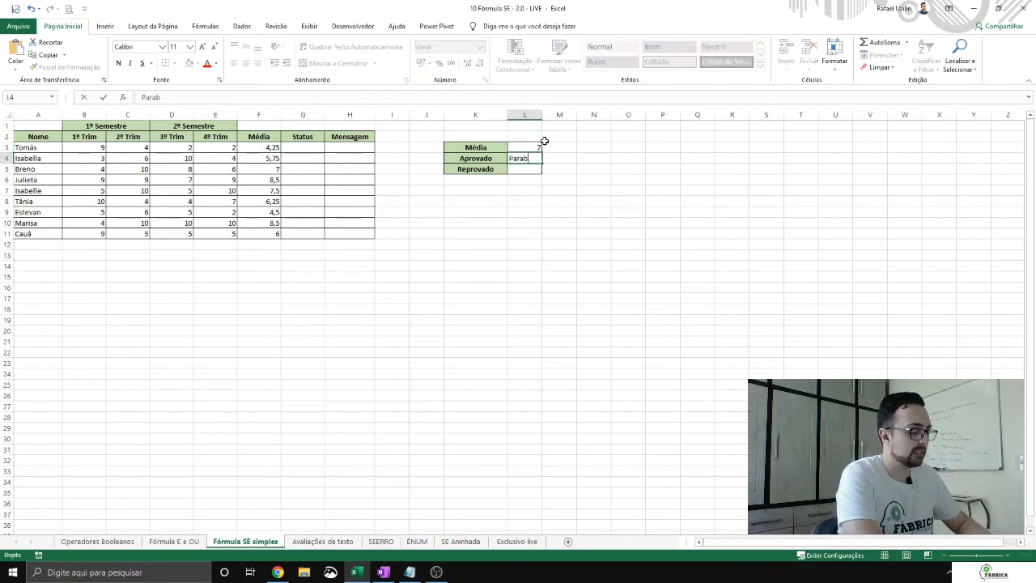
type("éns!")
key("Return")
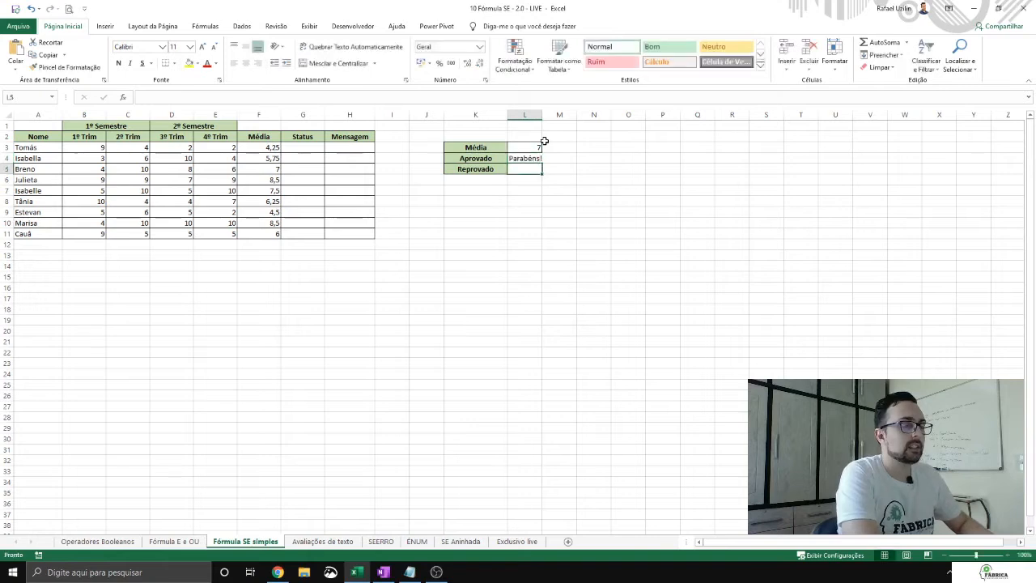
Step: Enter "Estude mais!" as the Reprovado message in L5 and autofit column L to its contents
type("Estudo mai")
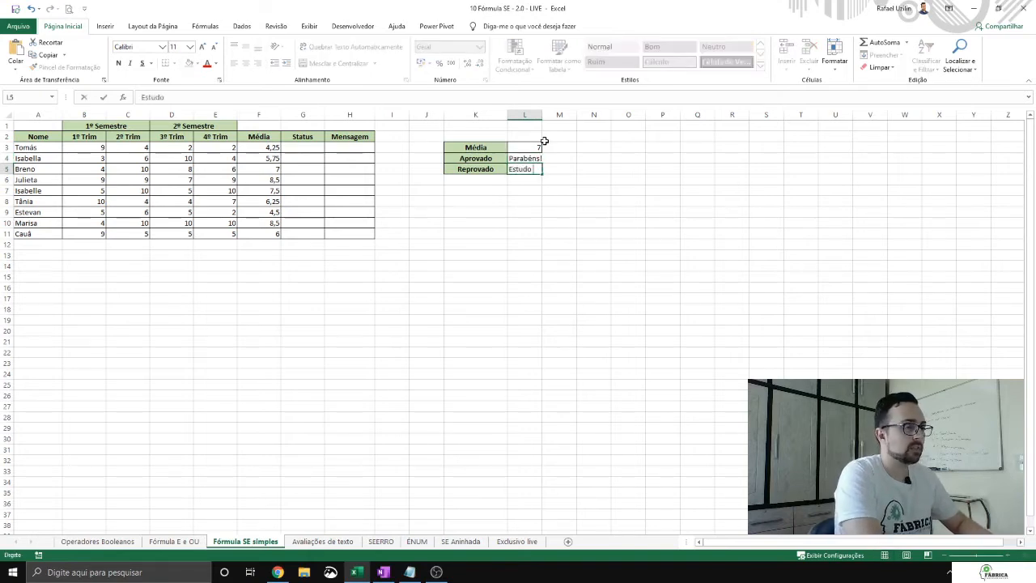
key("BackSpace")
key("BackSpace")
key("BackSpace")
key("BackSpace")
type("e mais!")
key("Return")
double_click(543, 115)
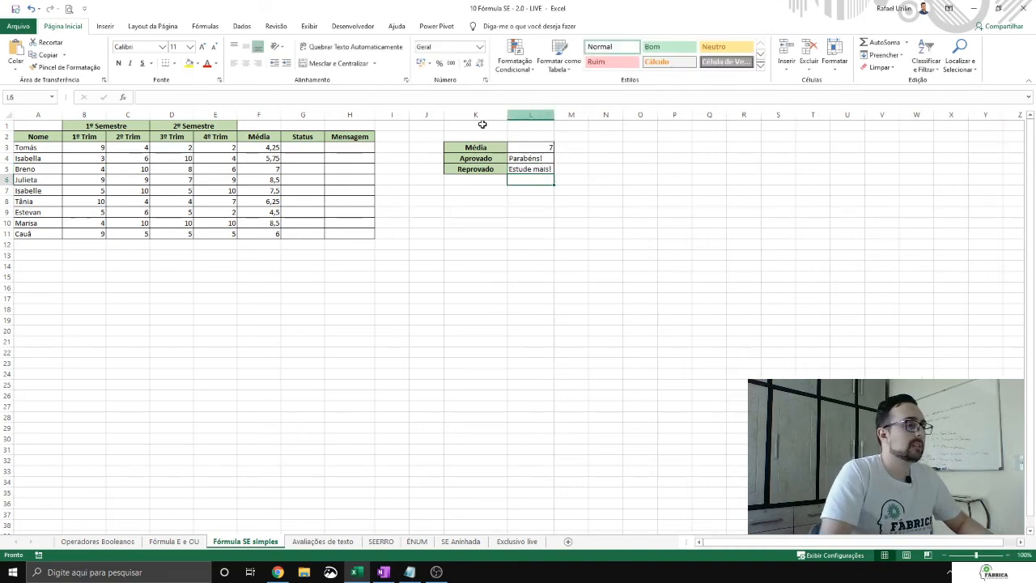
Step: Enter the comparison =F3>=$L$3 in Status cell G3 and fill it down to G11
left_click(304, 148)
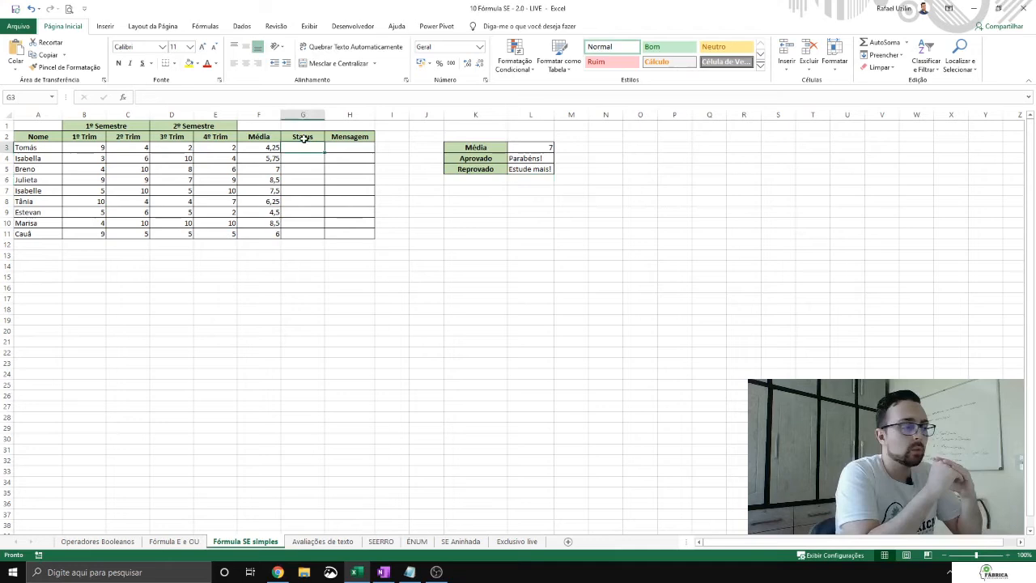
type("=")
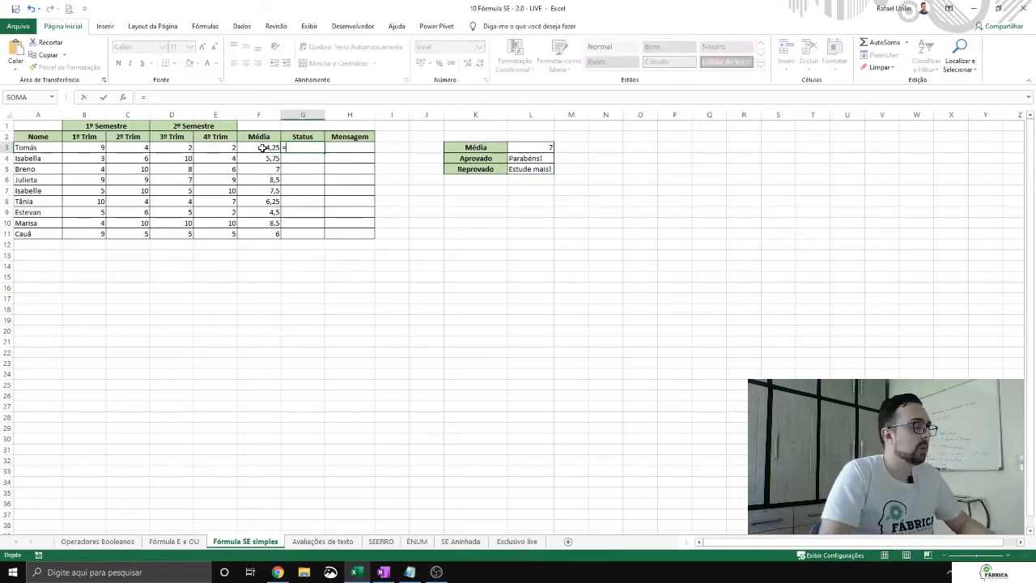
left_click(264, 148)
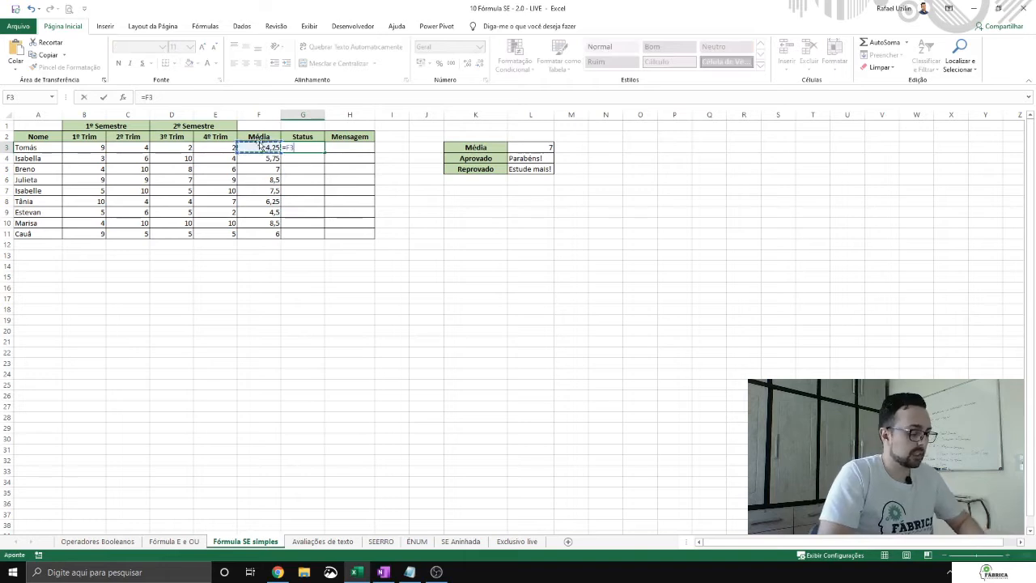
type(">")
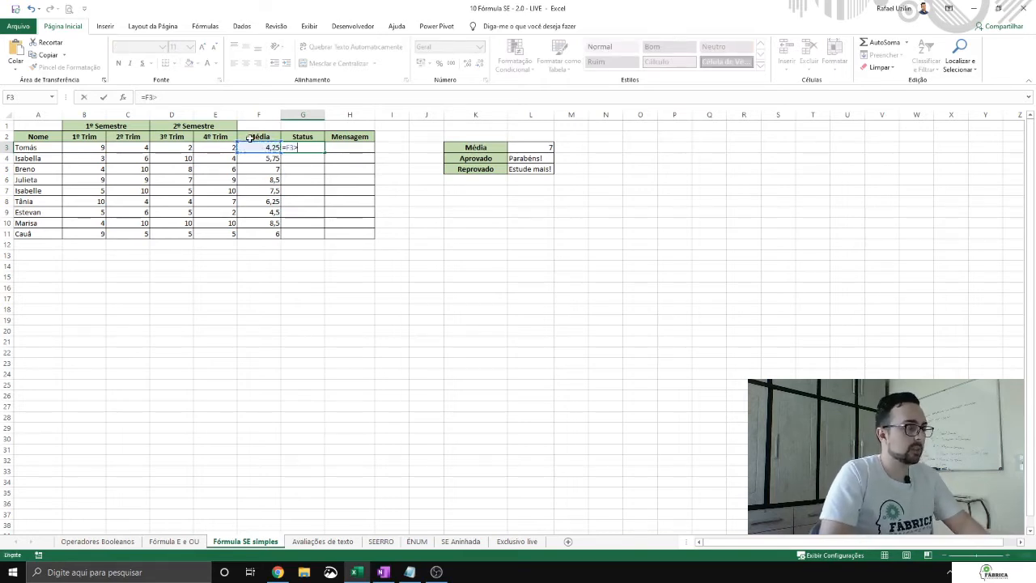
type("=")
left_click(530, 147)
key("F4")
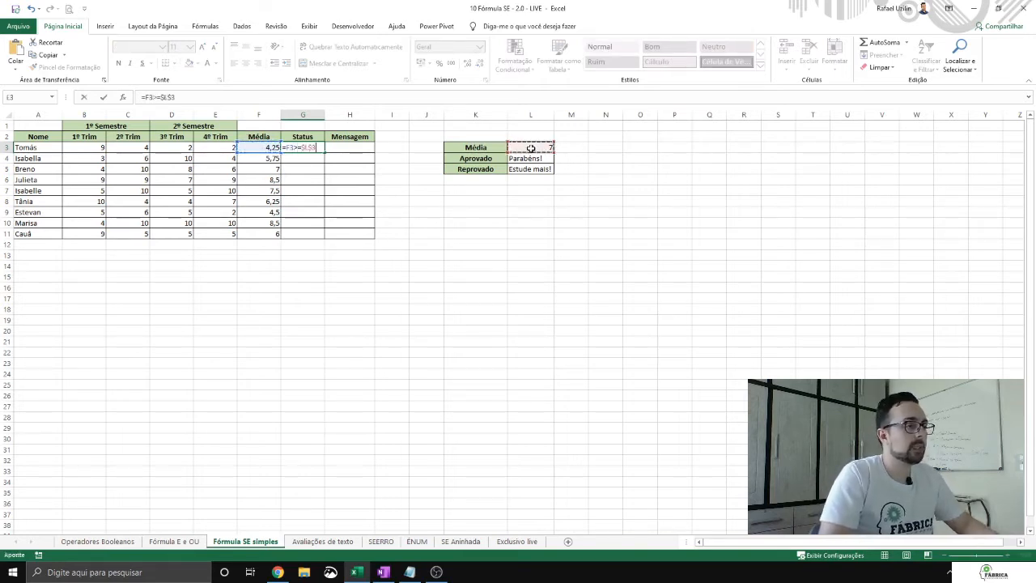
key("ctrl+Return")
double_click(324, 152)
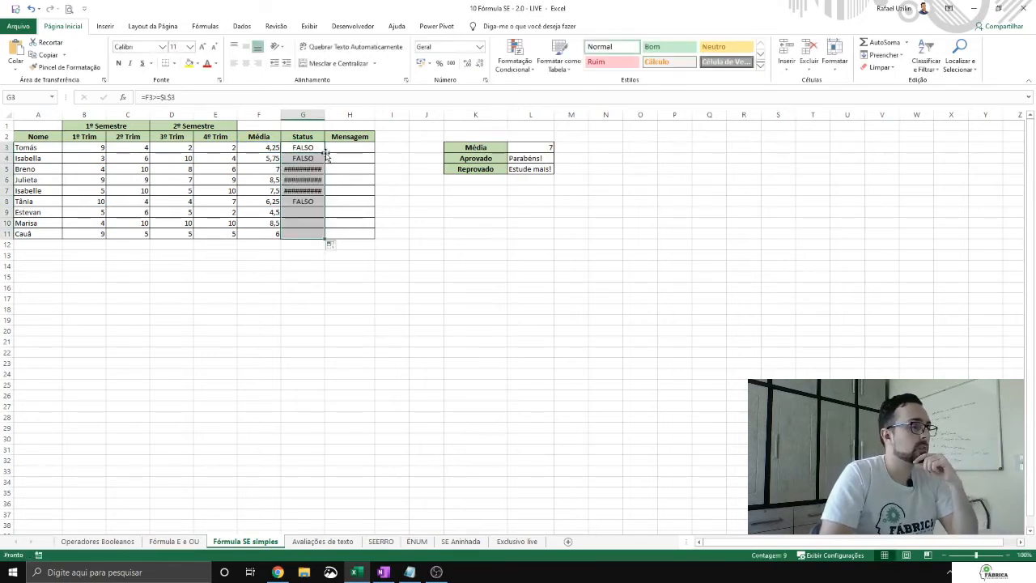
Step: Widen the Status column so its results fit, and check the averages in F5, F6, F7 and F10 against them
double_click(324, 115)
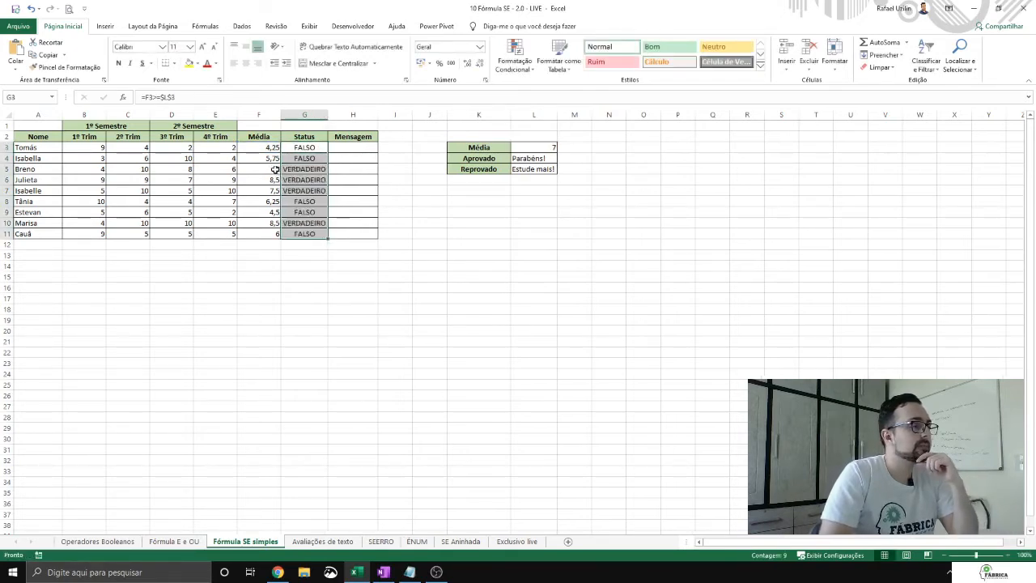
left_click(270, 169)
left_click(276, 180)
left_click(275, 190)
left_click(277, 223)
left_click_drag(329, 115, 337, 115)
left_click(323, 148)
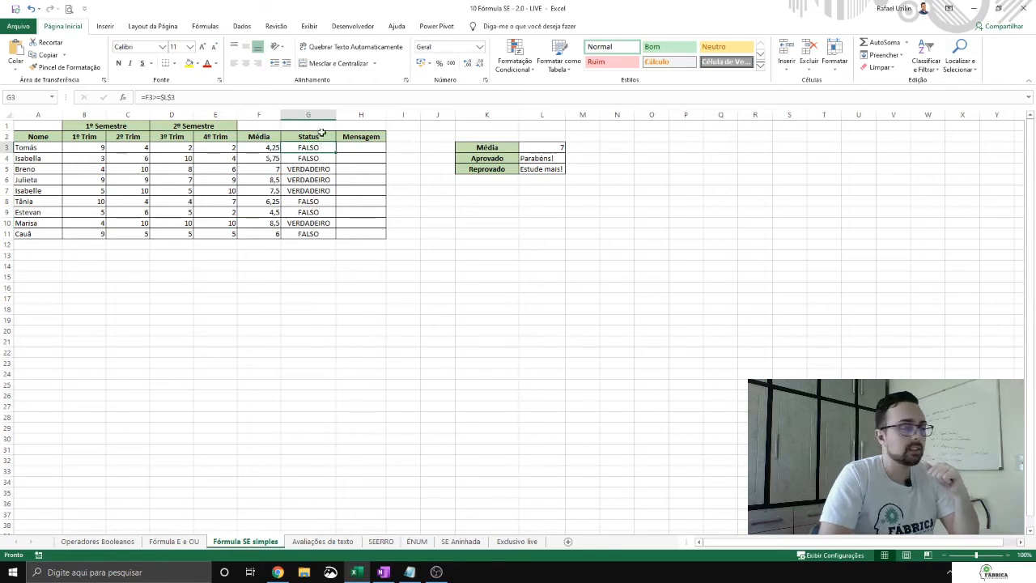
Step: Start an SE formula in Mensagem cell H3 with the logical test F3>=$L$3
left_click(369, 150)
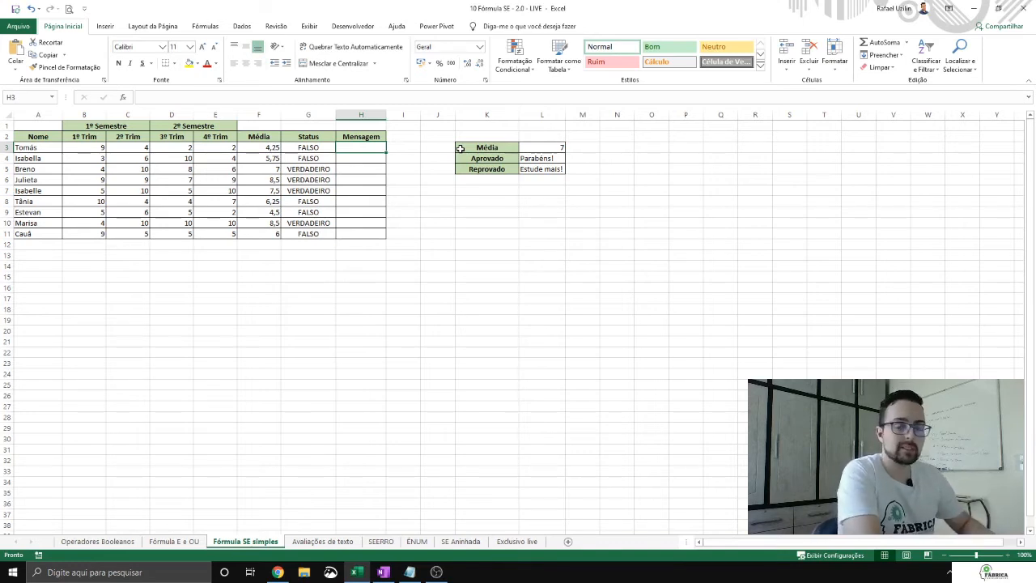
type("=SE(")
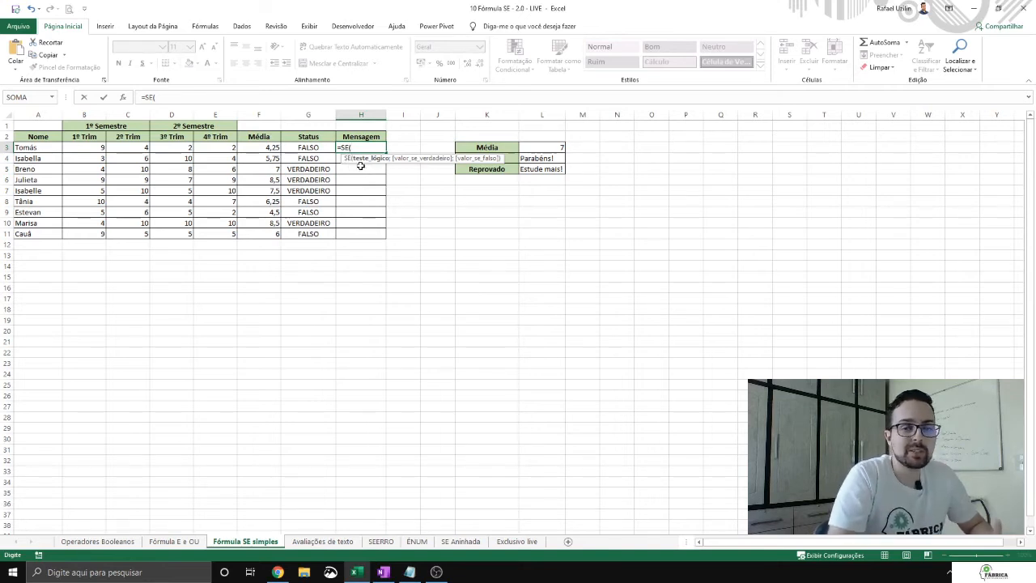
left_click(265, 148)
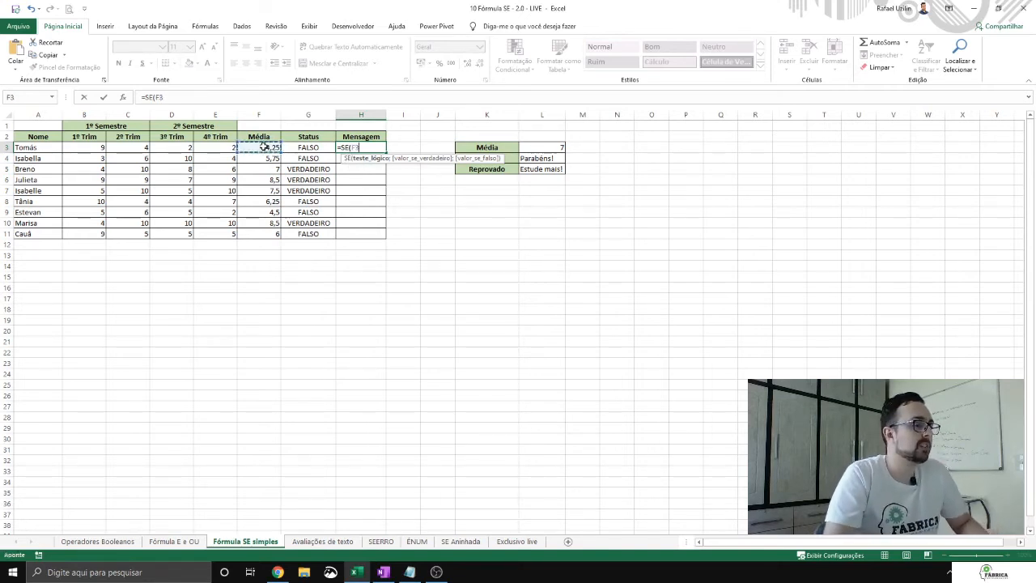
type(">=")
left_click(560, 148)
key("F4")
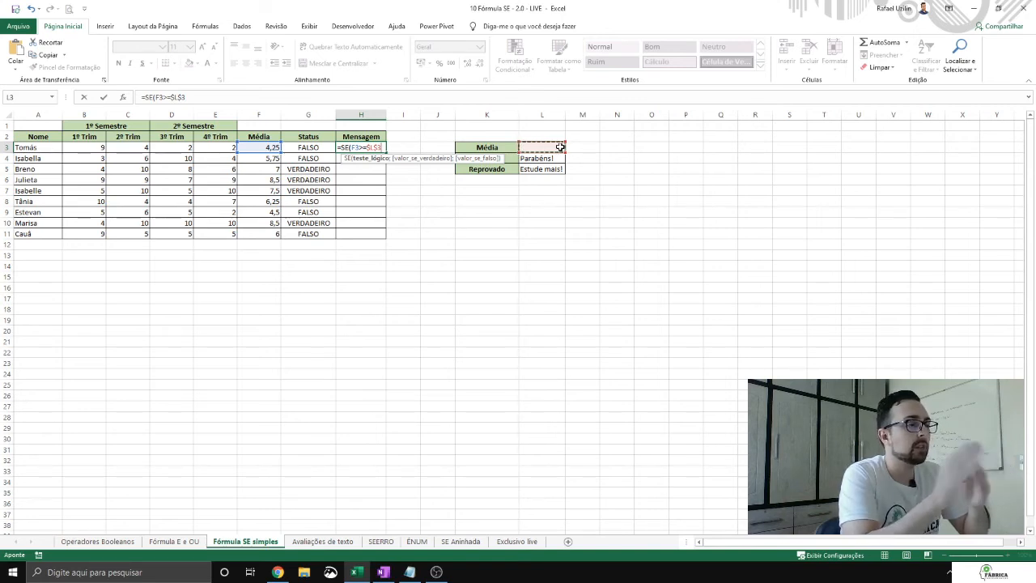
Step: Complete H3's SE formula with $L$4 as the value if true and $L$5 as the value if false
type(";")
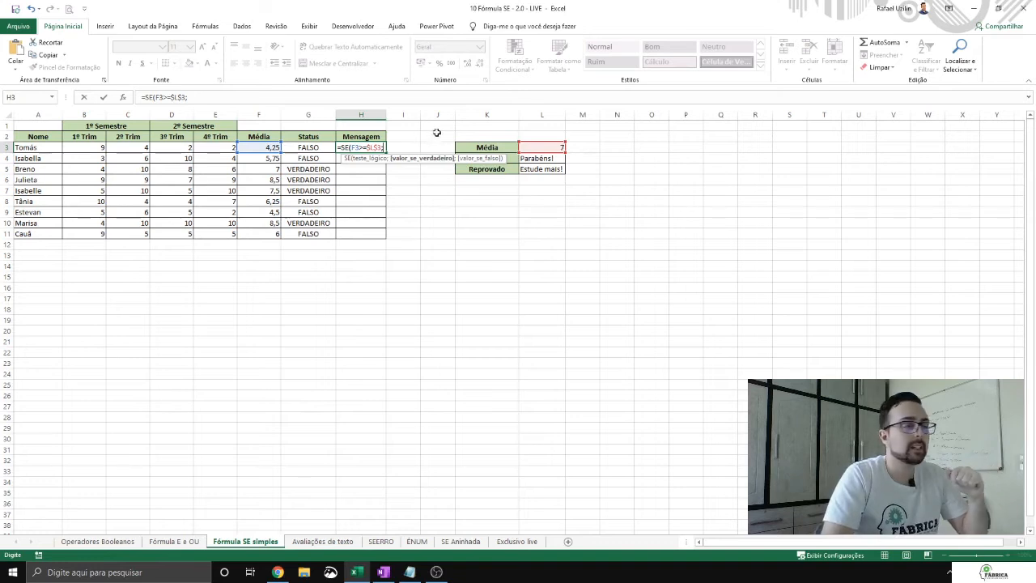
left_click(537, 157)
key("F4")
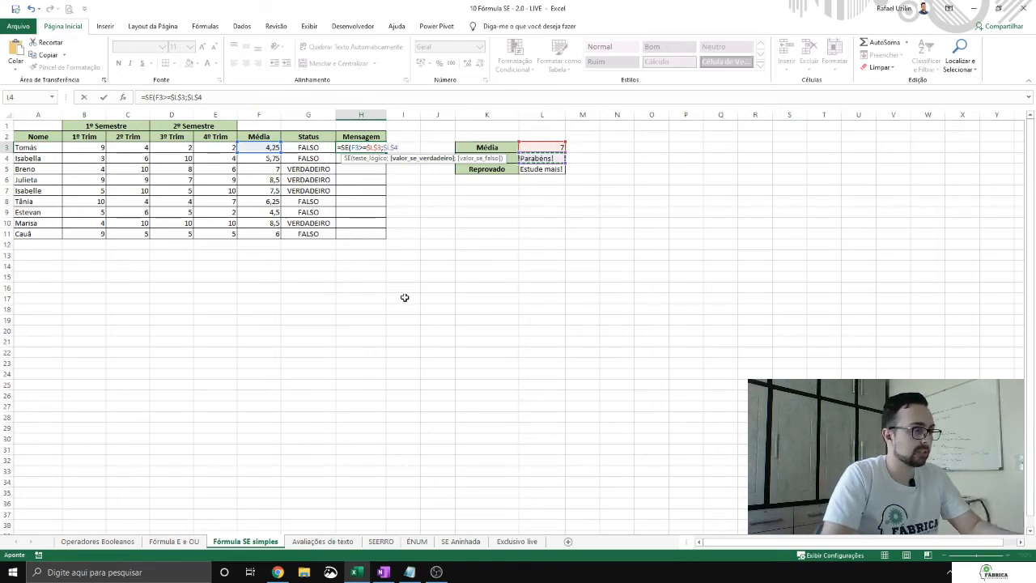
type(";")
left_click(546, 169)
key("F4")
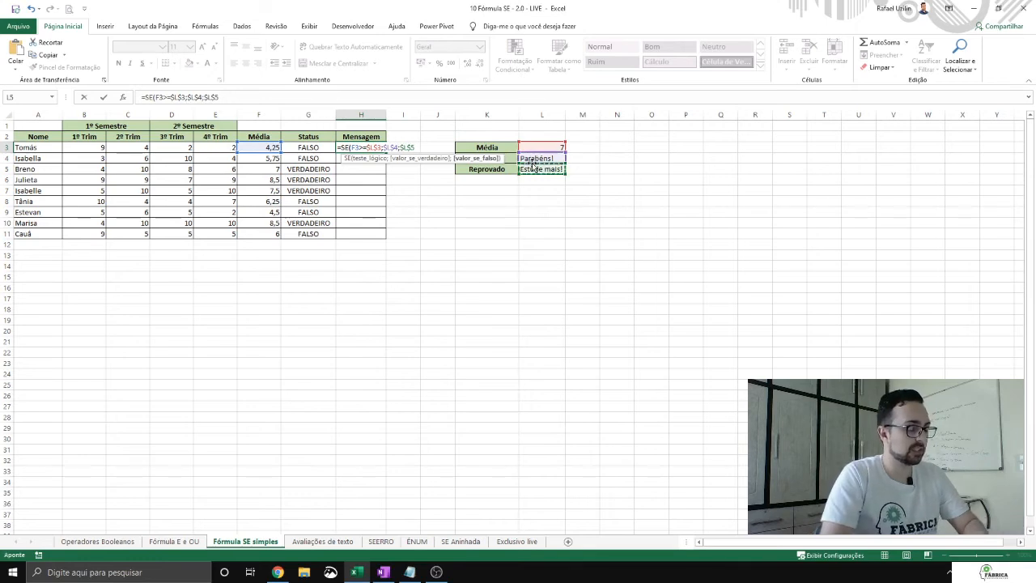
type(")")
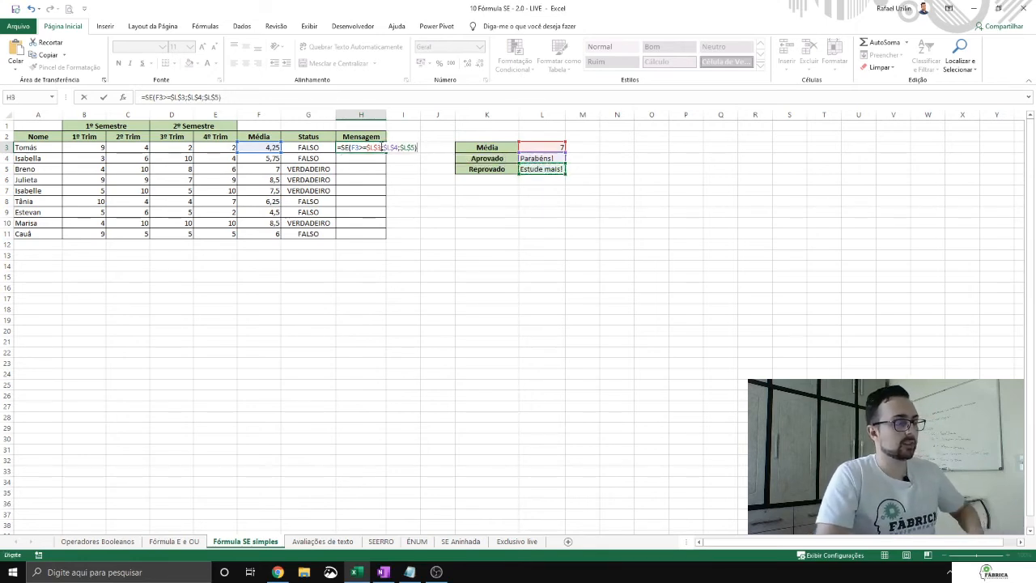
Step: Review the logical test, true and false arguments of the SE formula in H3, and commit the formula
left_click(389, 147)
left_click(366, 148)
left_click(395, 148)
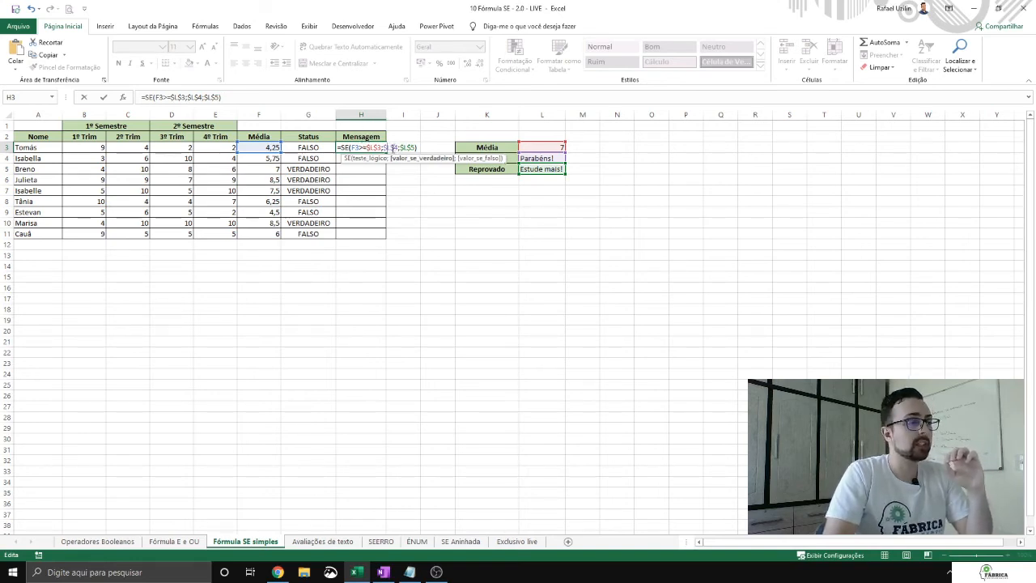
left_click(367, 148)
left_click(411, 148)
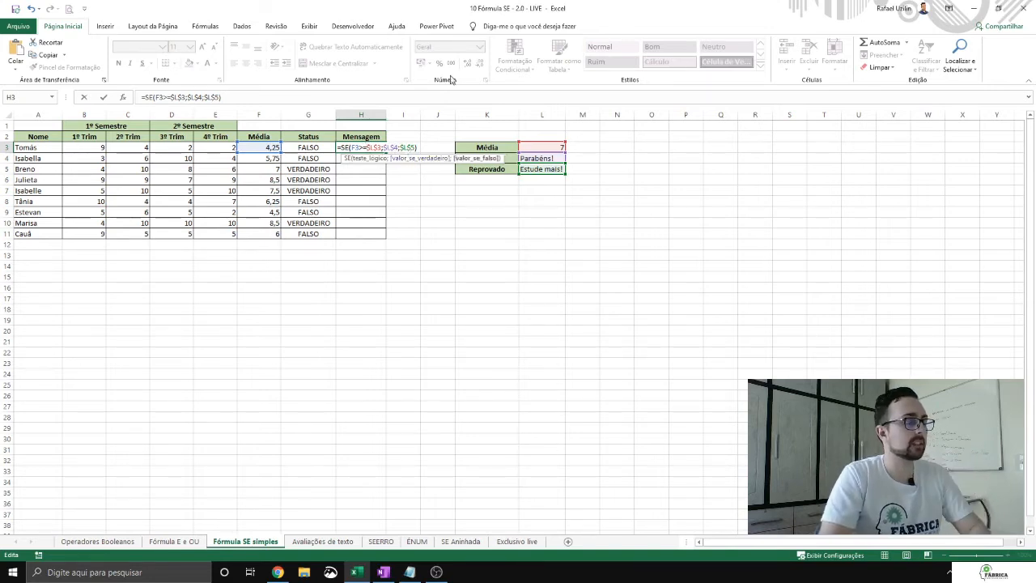
key("Return")
Step: Widen the Mensagem column and fill the SE formula from H3 down to H11, checking the copied formulas
left_click_drag(386, 115, 396, 115)
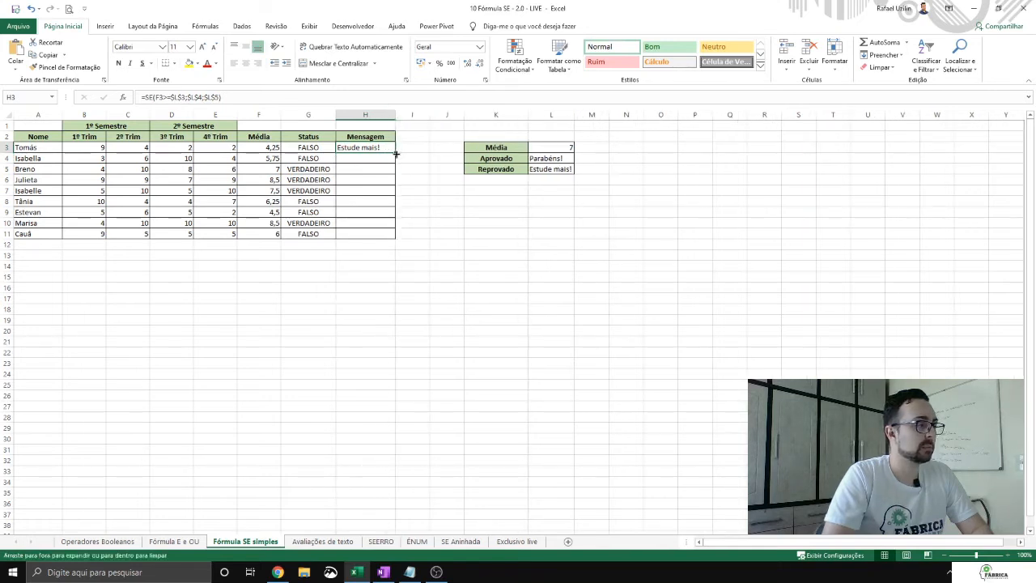
left_click_drag(395, 153, 391, 236)
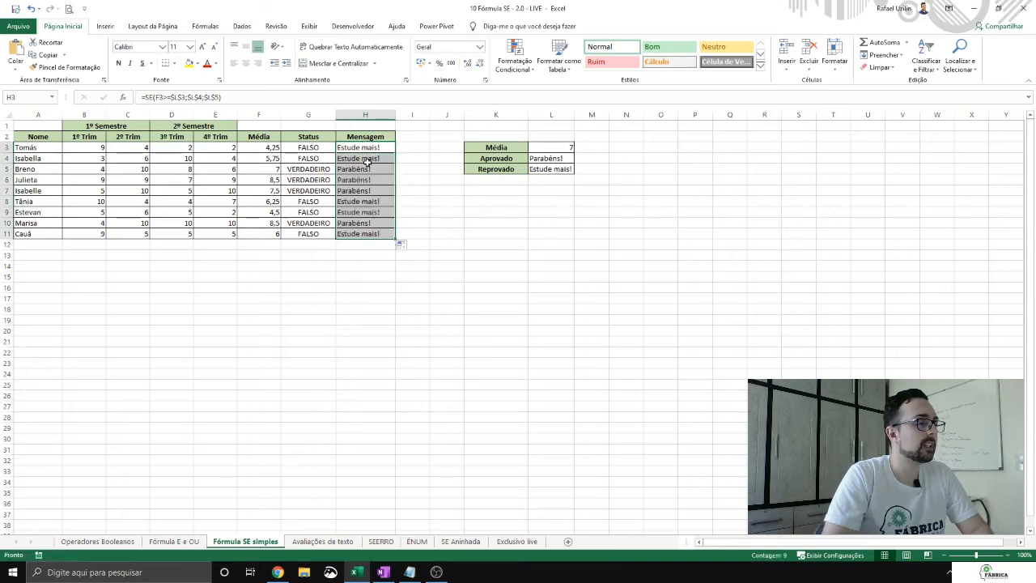
key("Down")
key("Down")
key("Down")
key("Down")
key("Down")
key("Down")
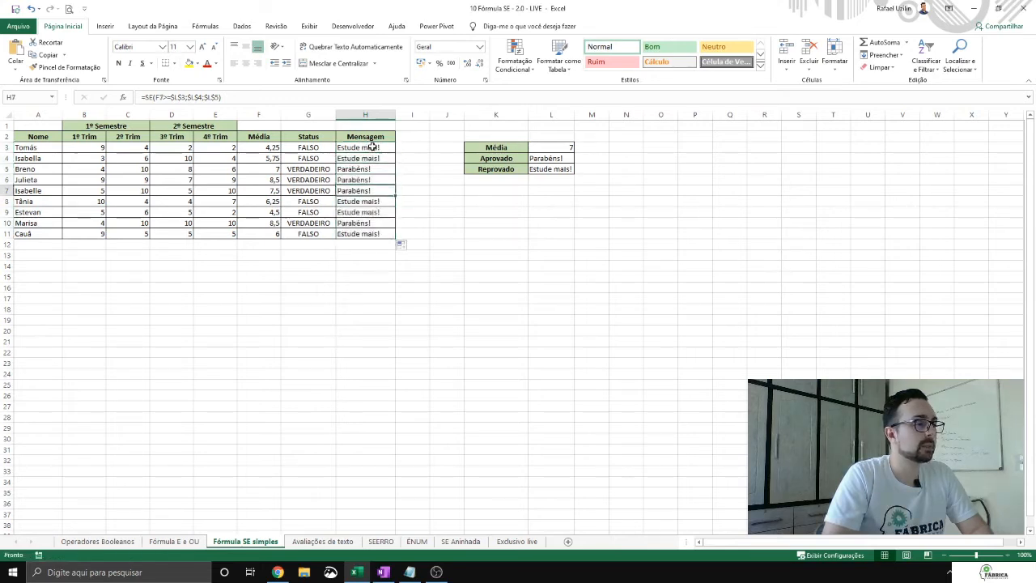
Step: Highlight the Status and Mensagem cells G8:H8 and G11:H11 with yellow fill
key("Down")
key("Down")
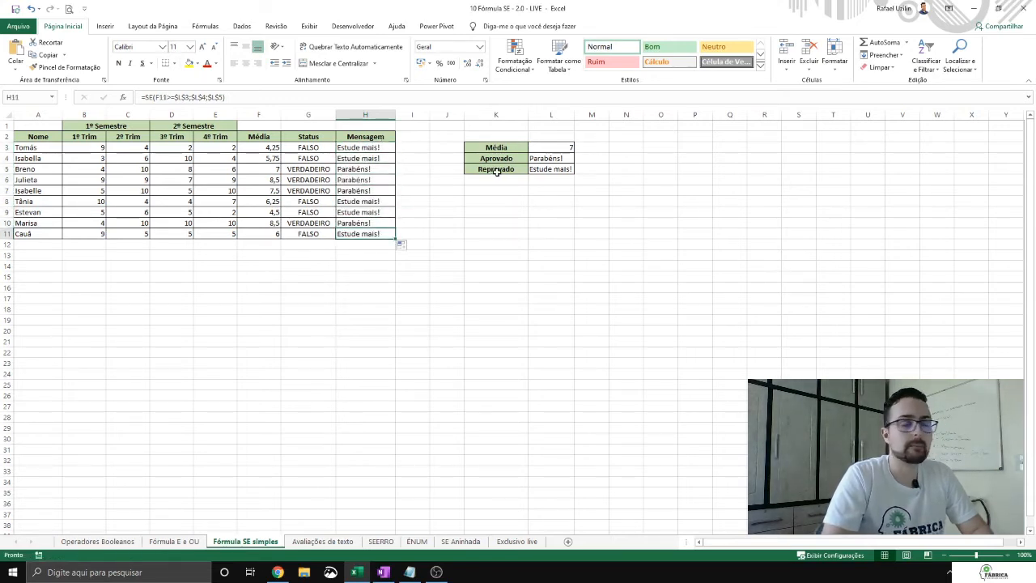
left_click(554, 148)
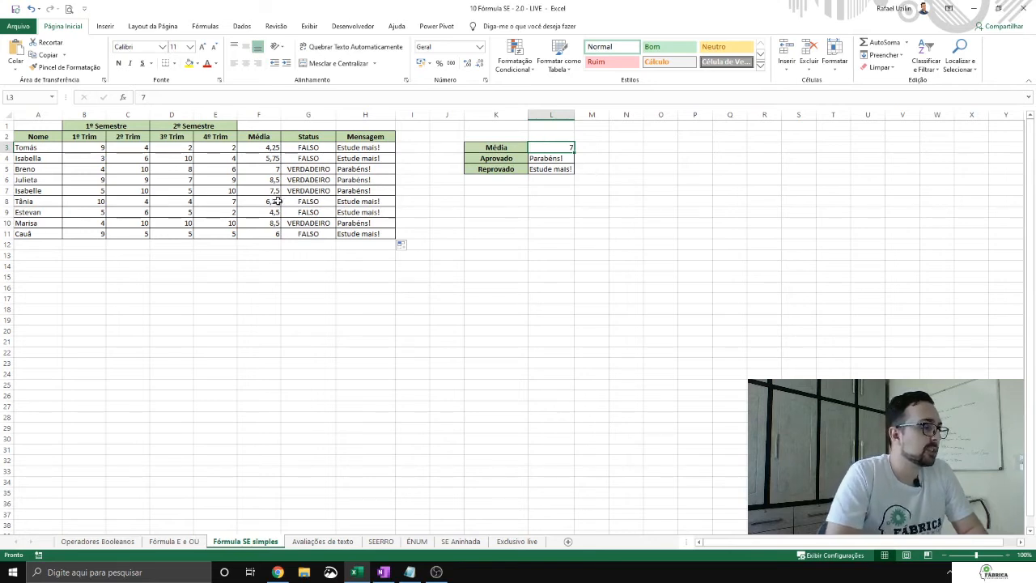
left_click(353, 200)
left_click_drag(334, 201, 369, 202)
left_click_drag(308, 234, 370, 234)
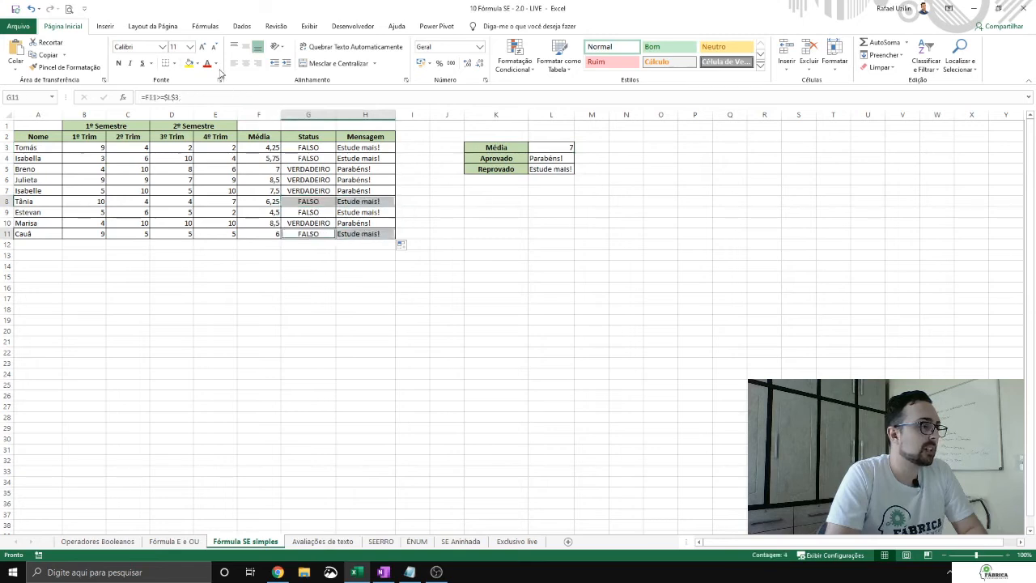
left_click(191, 63)
Step: Set the minimum Média in L3 to 6
left_click(531, 147)
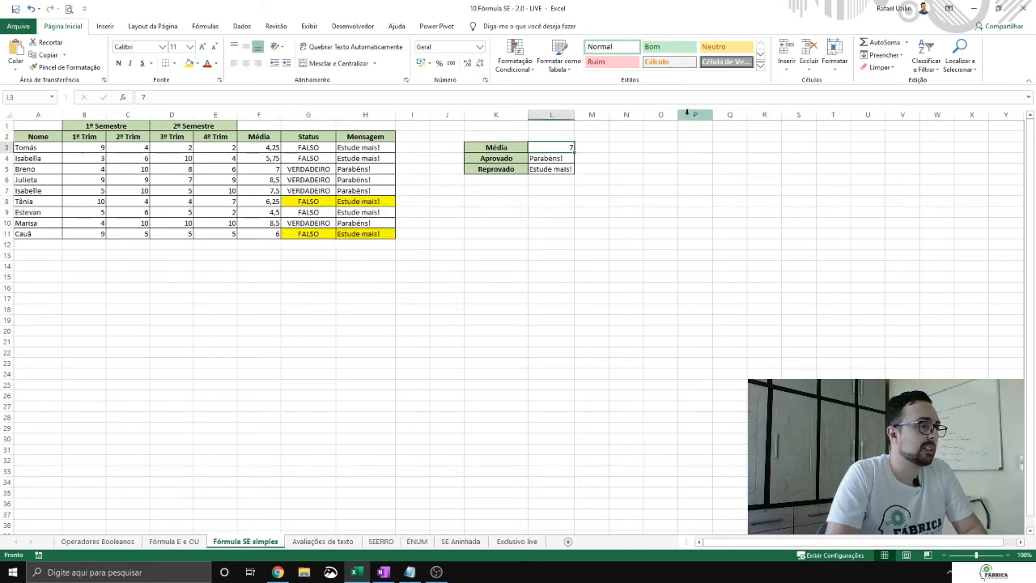
type("6")
key("Tab")
Step: Change the Aprovado message in L4 to "Parabéns!!!"
key("Left")
key("Left")
key("Down")
key("Right")
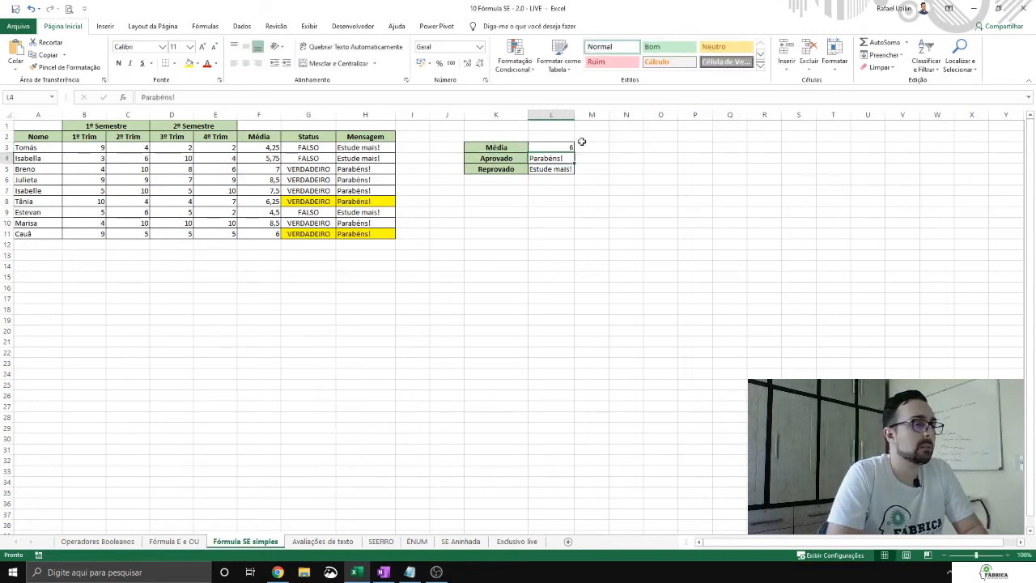
left_click(275, 99)
type("!!")
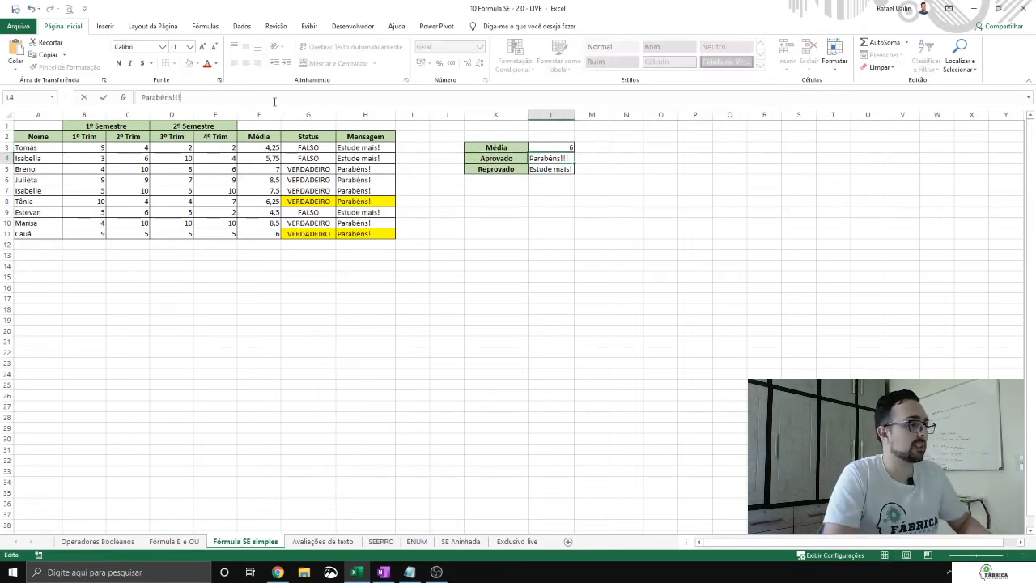
key("Return")
Step: Clear the yellow highlight from the Status and Mensagem cells in rows 8 and 11, and widen column I
mouse_move(310, 196)
left_mouse_down()
mouse_move(351, 193)
mouse_move(348, 223)
mouse_move(396, 234)
left_mouse_up()
left_click(89, 72)
left_click(427, 136)
left_click_drag(430, 115, 480, 115)
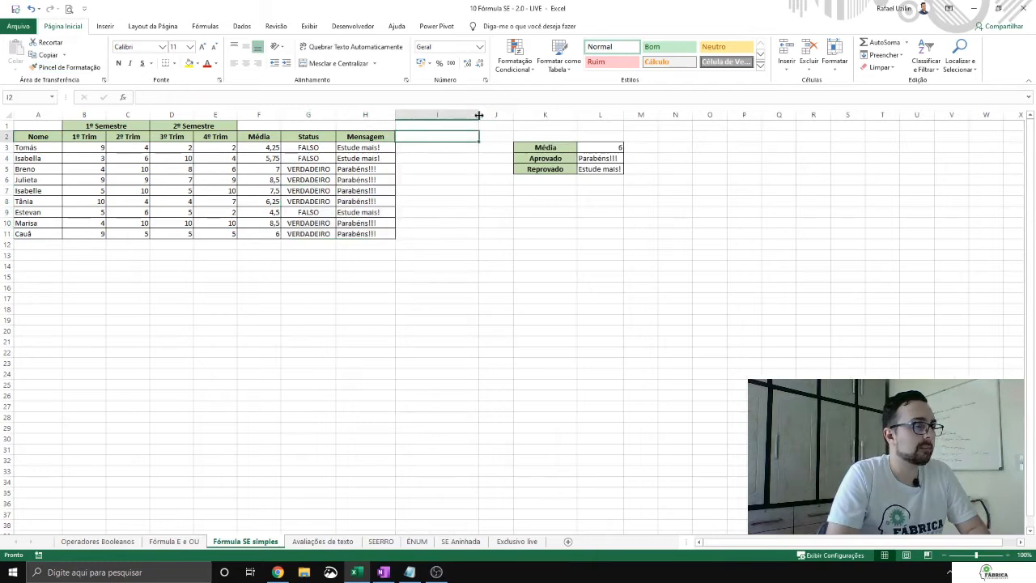
Step: Copy the Média criteria row to K6:L6, relabel it "% De presença" and set its value to 75
left_click_drag(554, 147, 616, 147)
key("ctrl+c")
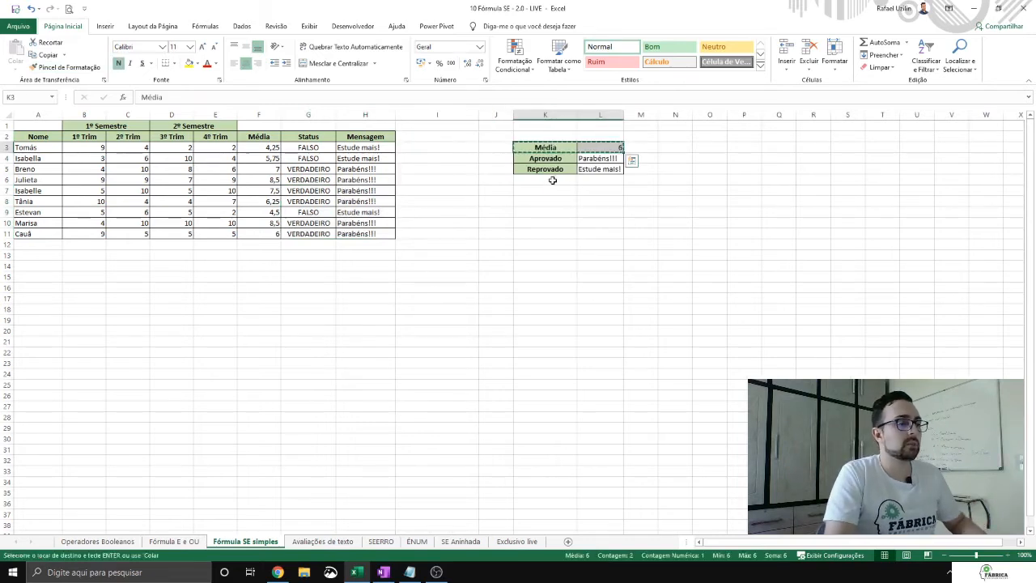
left_click(553, 180)
key("ctrl+v")
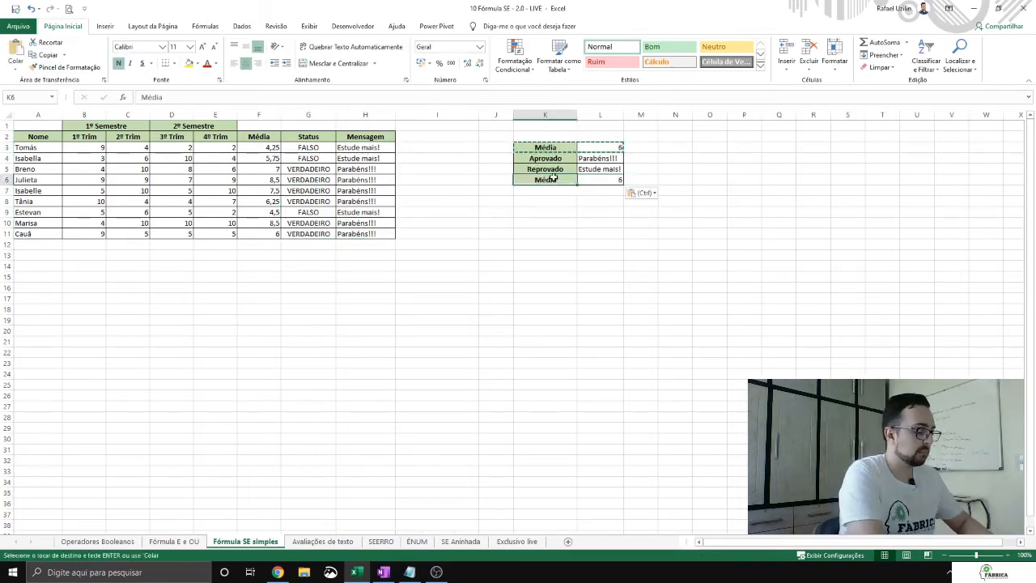
type("% De presença")
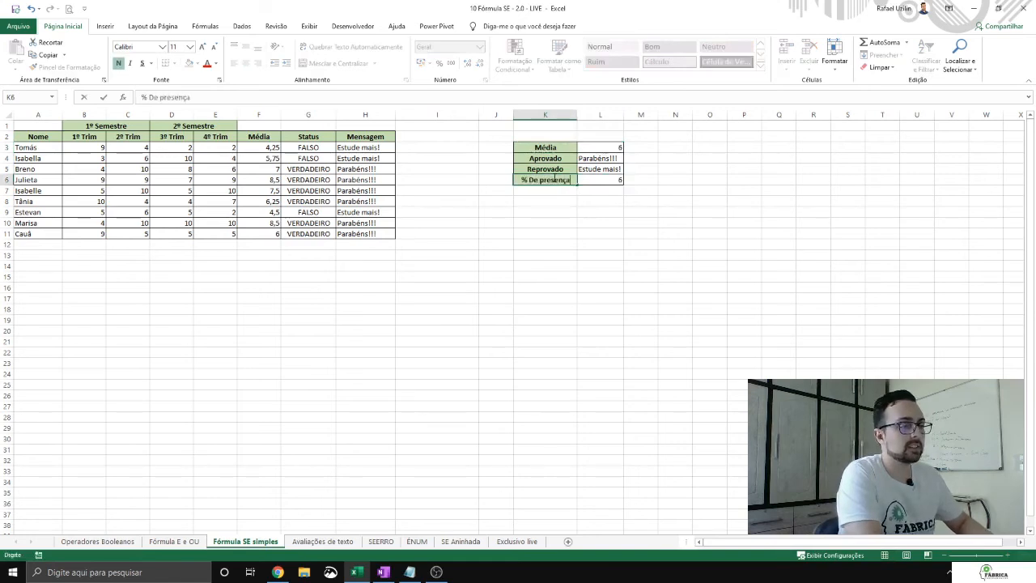
key("Tab")
type("75")
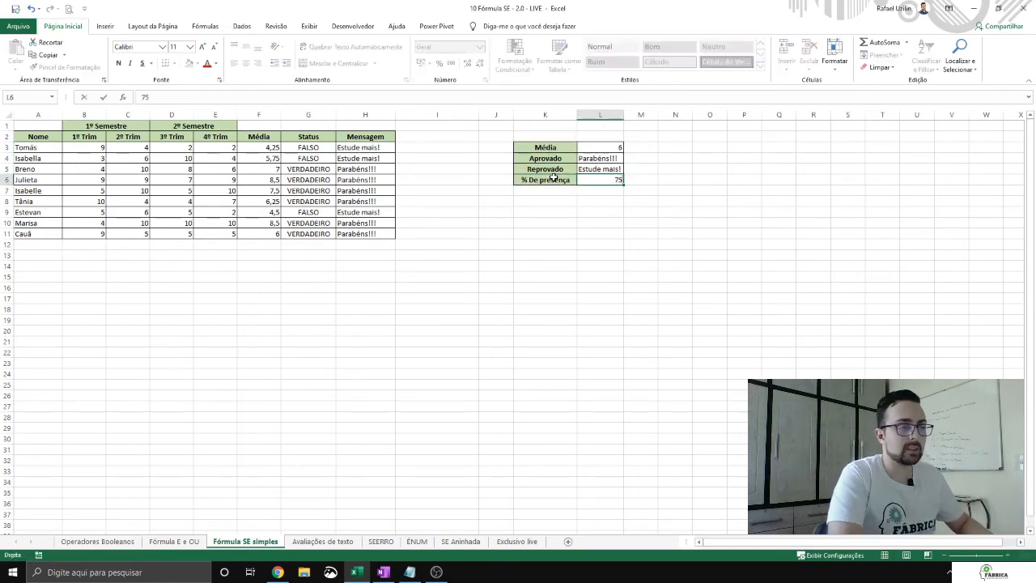
left_click(553, 177)
Step: Copy the Mensagem column's formatting to I2:I11 and enter "Presença" as the header in I2
left_click_drag(420, 136, 426, 236)
left_click_drag(387, 138, 365, 231)
left_click(64, 66)
left_click(450, 139)
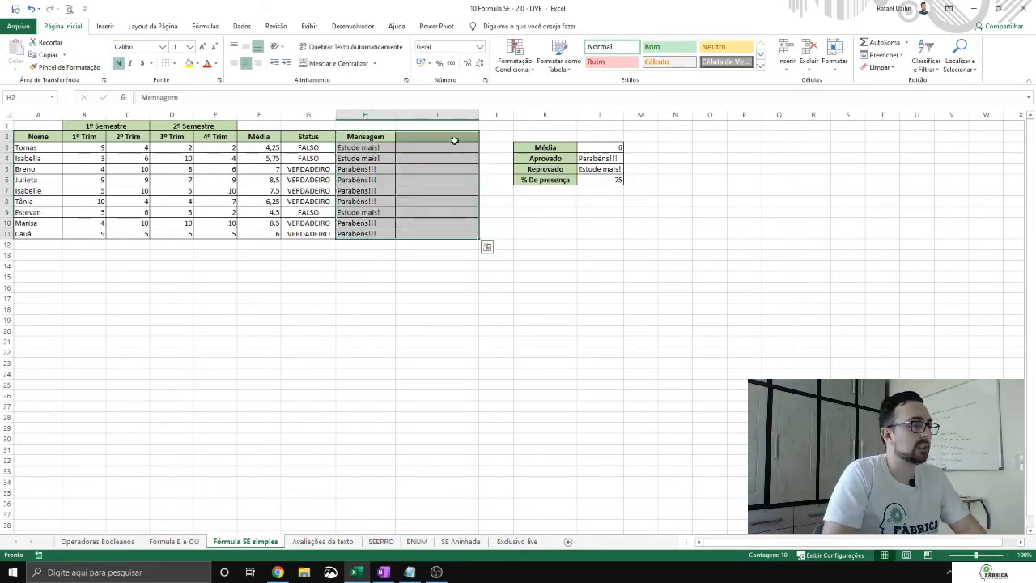
type("Presença")
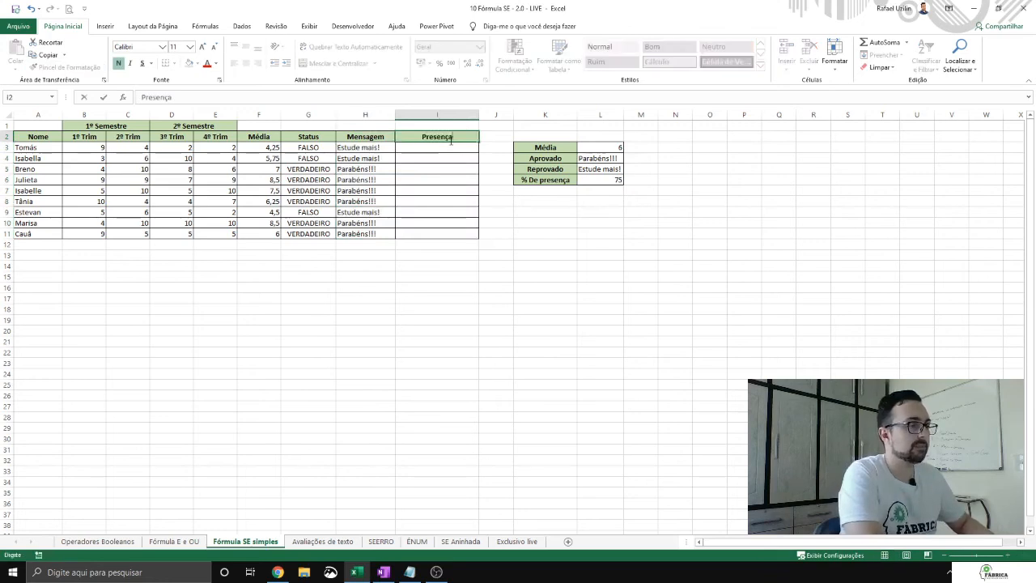
key("Return")
Step: Fill the Presença cells I3:I11 with random whole numbers from 60 to 90 using ALEATÓRIOENTRE
key("ctrl+shift+Down")
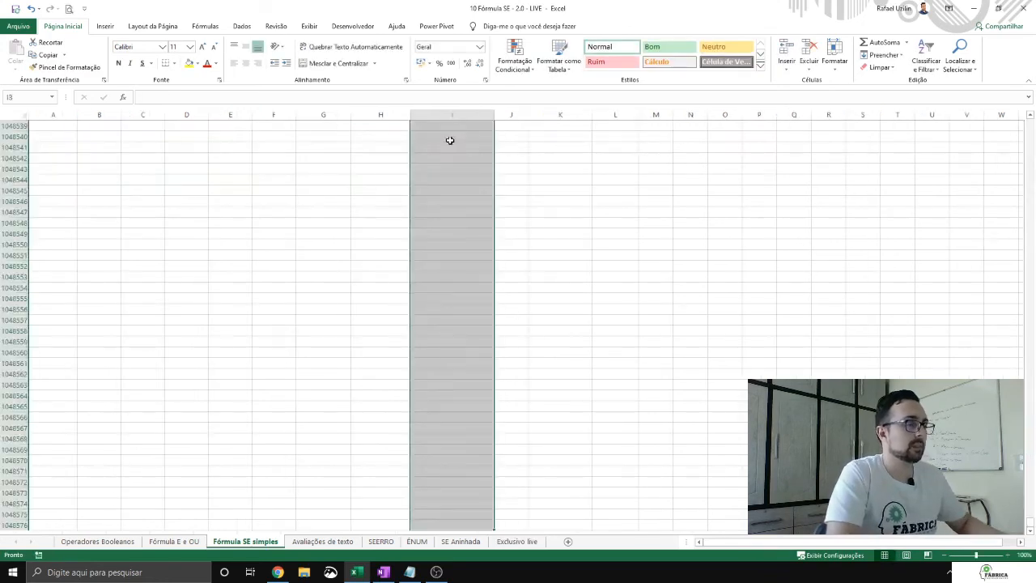
key("ctrl+Up")
key("Down")
key("shift+Down")
key("shift+Down")
key("shift+Down")
key("shift+Down")
key("shift+Down")
key("shift+Down")
key("shift+Down")
key("shift+Down")
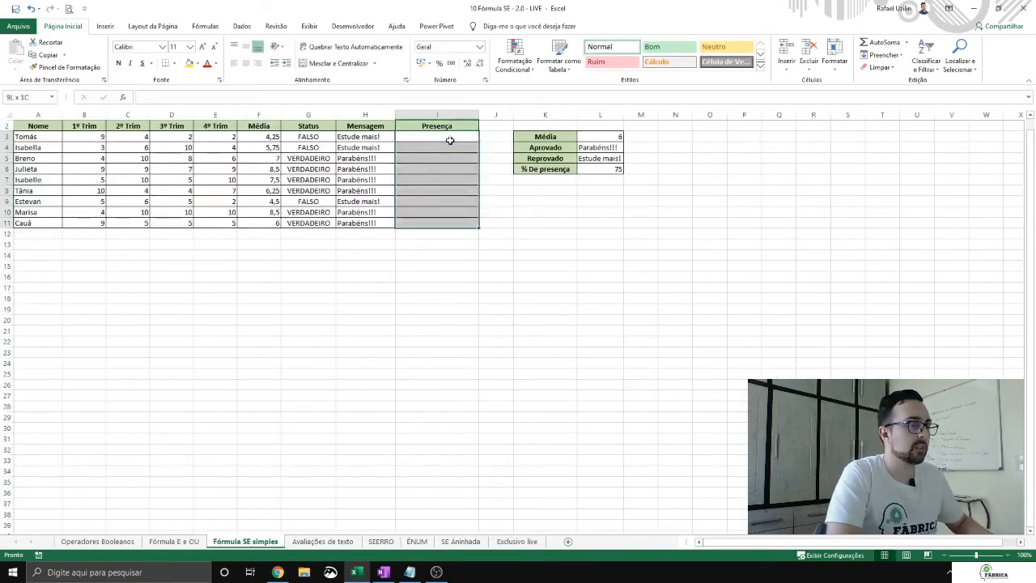
type("=ALEATÓRIOENTRE(")
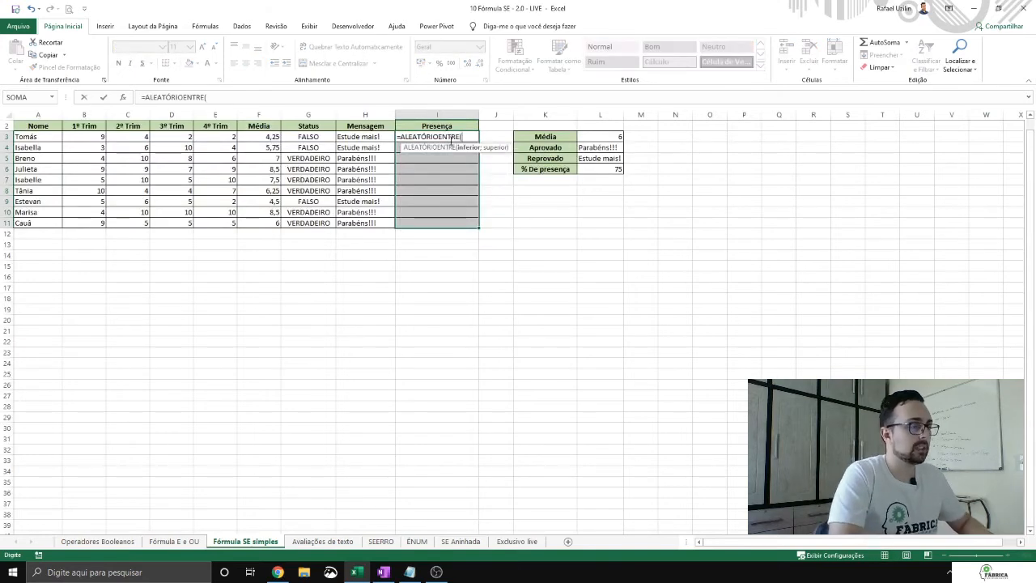
type("60;90")
key("ctrl+Return")
Step: Convert the random Presença formulas to fixed values and narrow column I to fit the data
key("ctrl+c")
key("alt")
key("c")
key("v")
key("v")
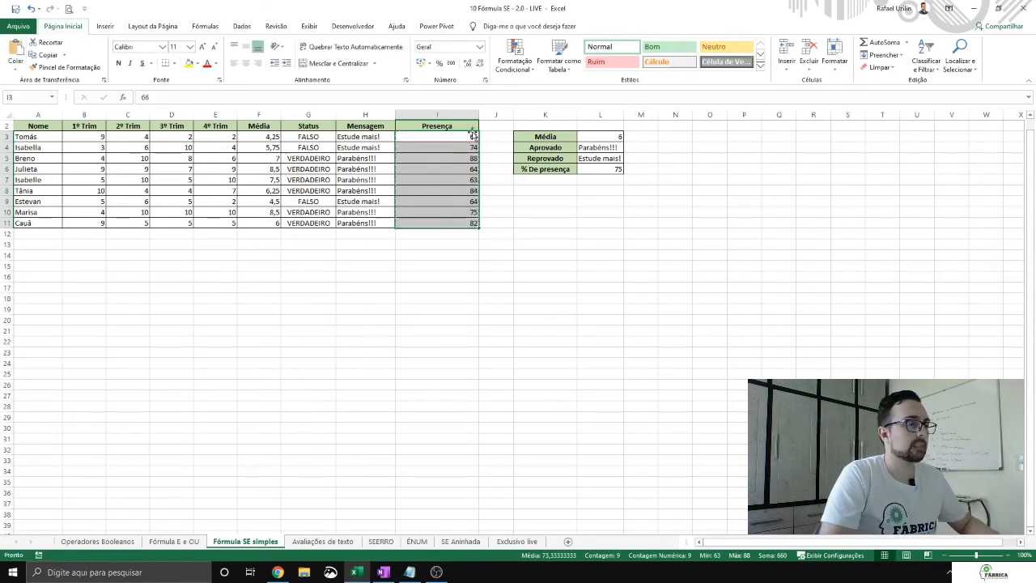
left_click_drag(478, 114, 443, 114)
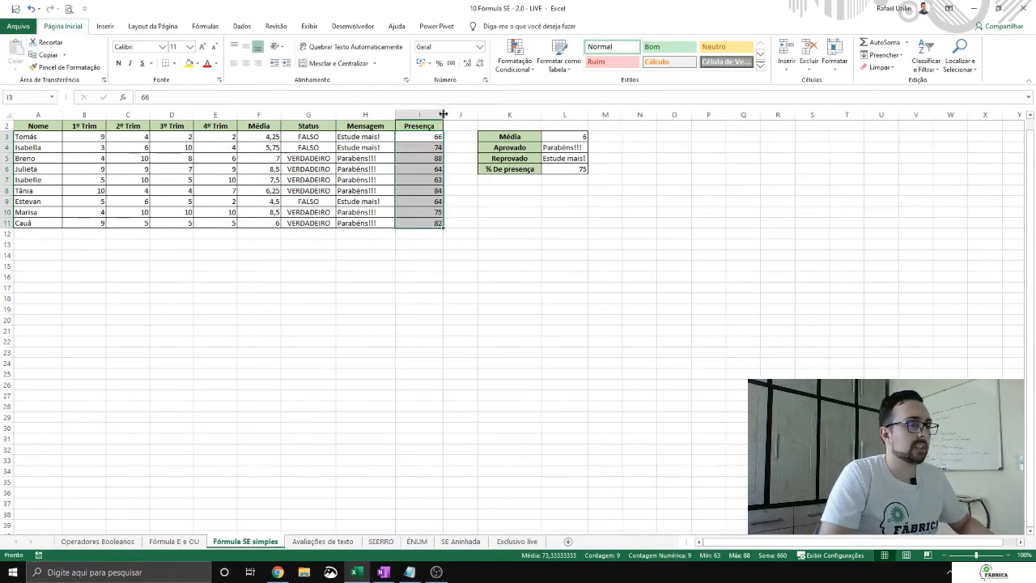
Step: Insert a new column J between the Presença column and the criteria table
left_click(472, 127)
right_click(469, 114)
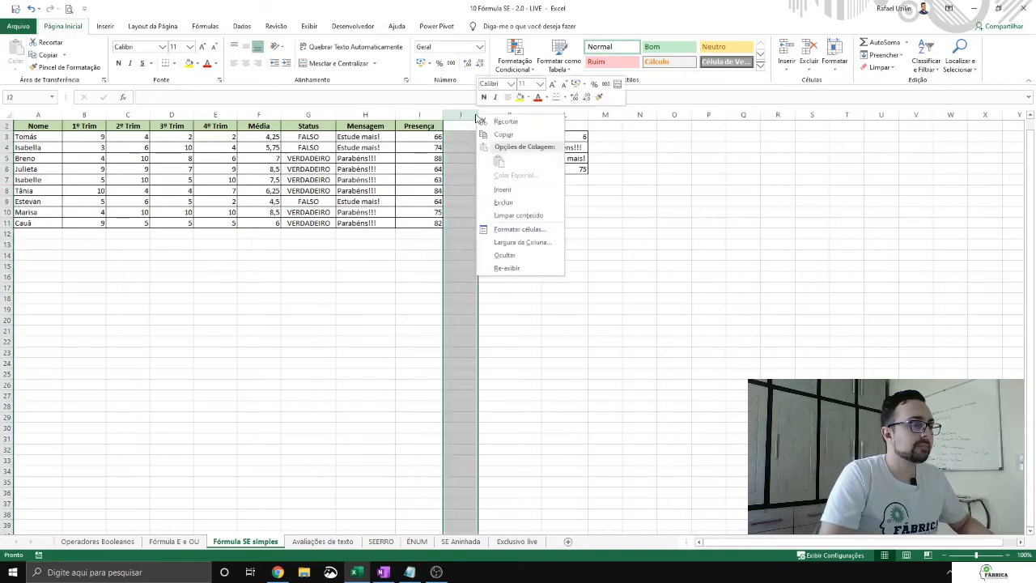
left_click(513, 187)
left_click(474, 126)
left_click(469, 115)
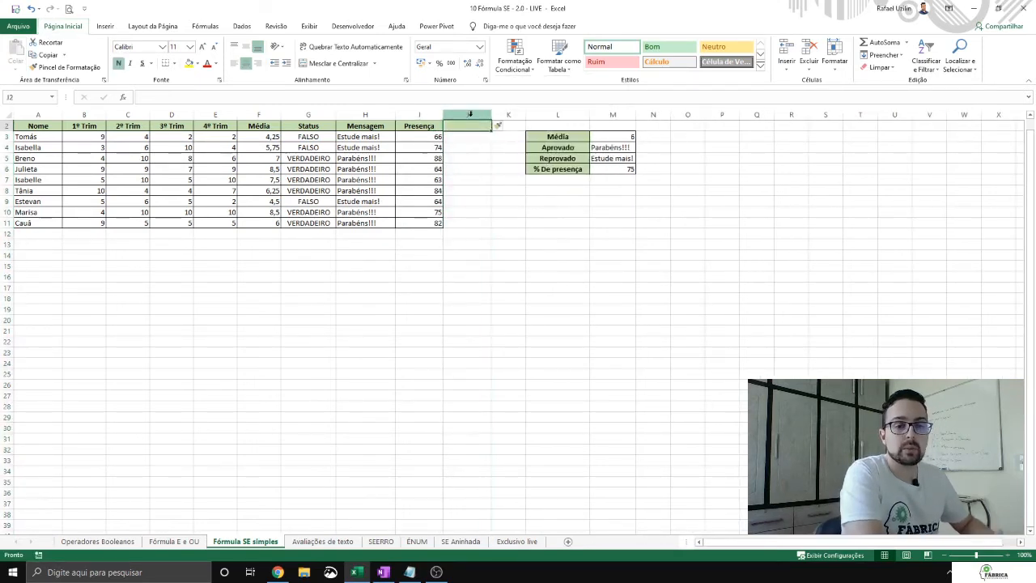
Step: Enter the header "Aprovado com faltas" in J2 and autofit column J to it
type("A pro")
key("BackSpace")
key("BackSpace")
key("BackSpace")
key("BackSpace")
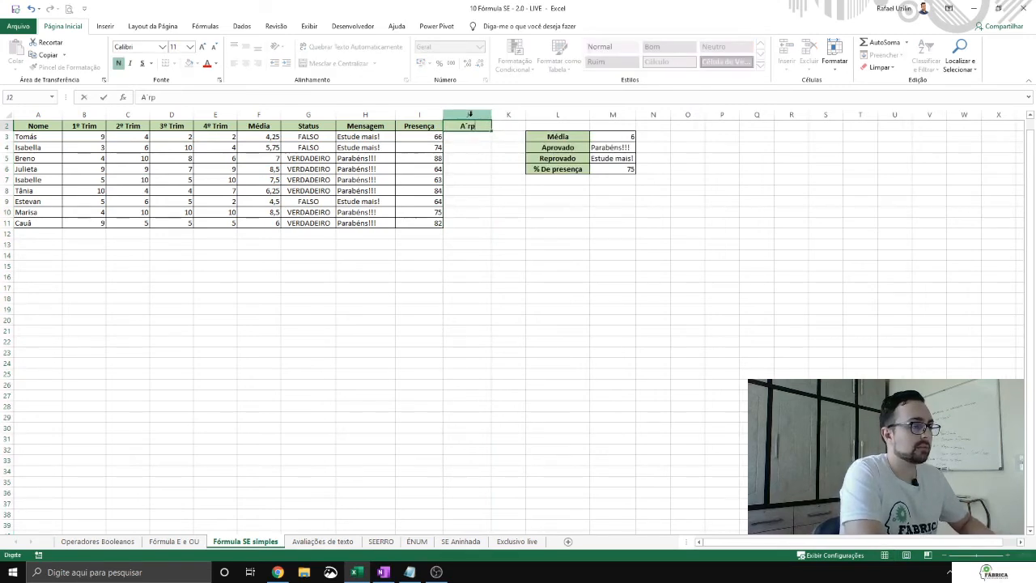
type("provado")
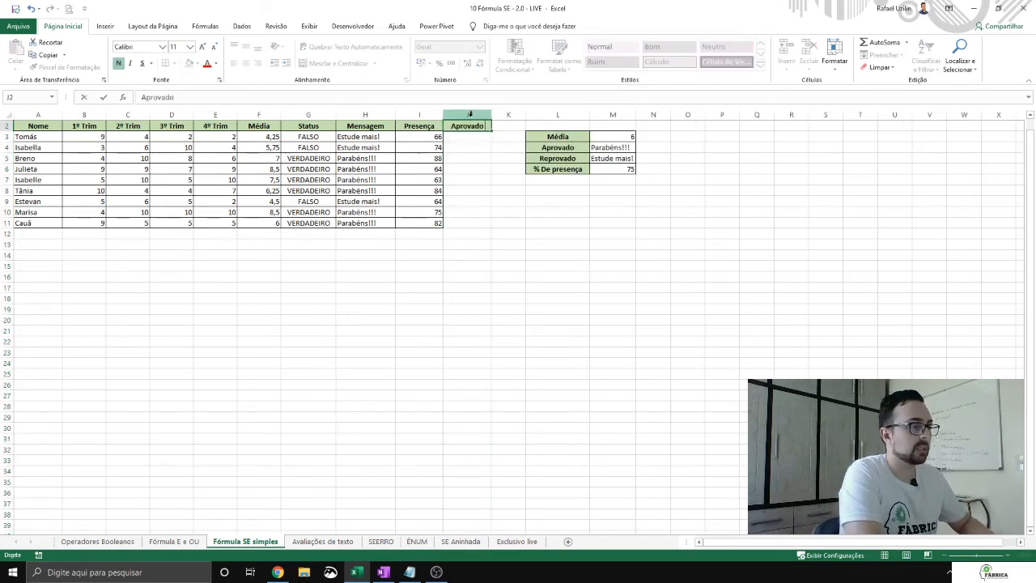
type(" com faltas")
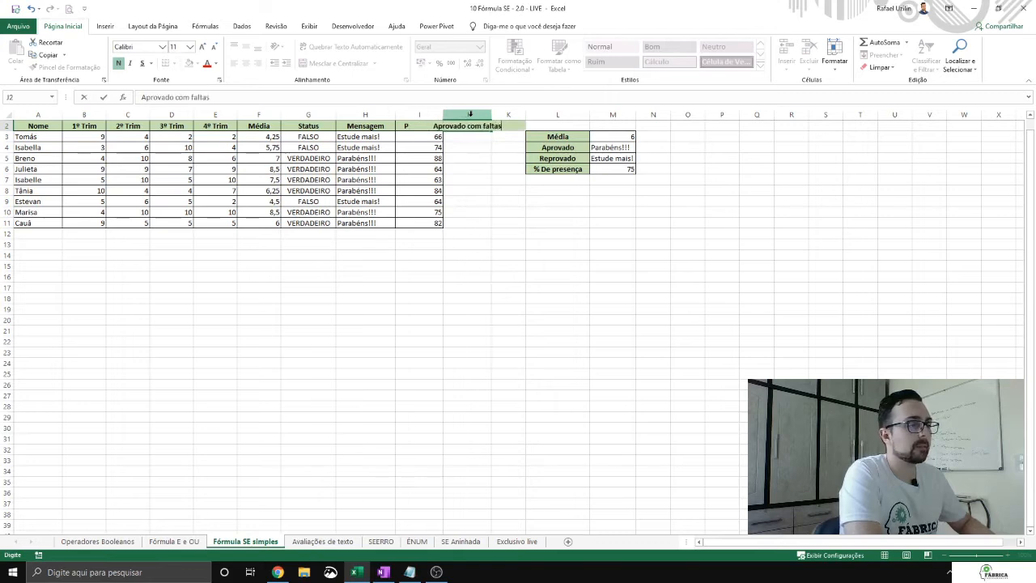
key("Return")
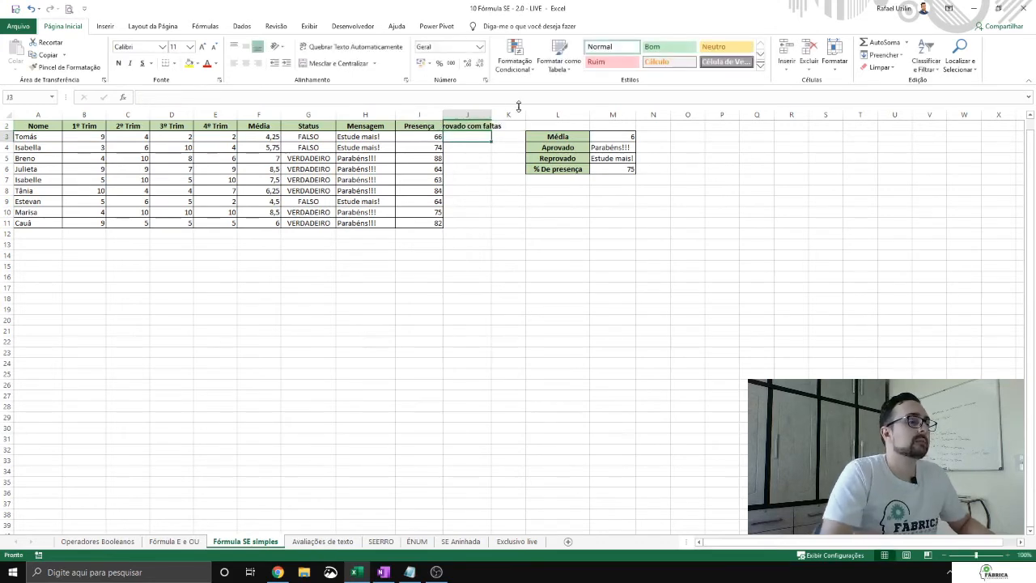
double_click(492, 115)
Step: Extend the bordered cell formatting of the Presença column to J3:J11
left_click_drag(430, 137, 425, 222)
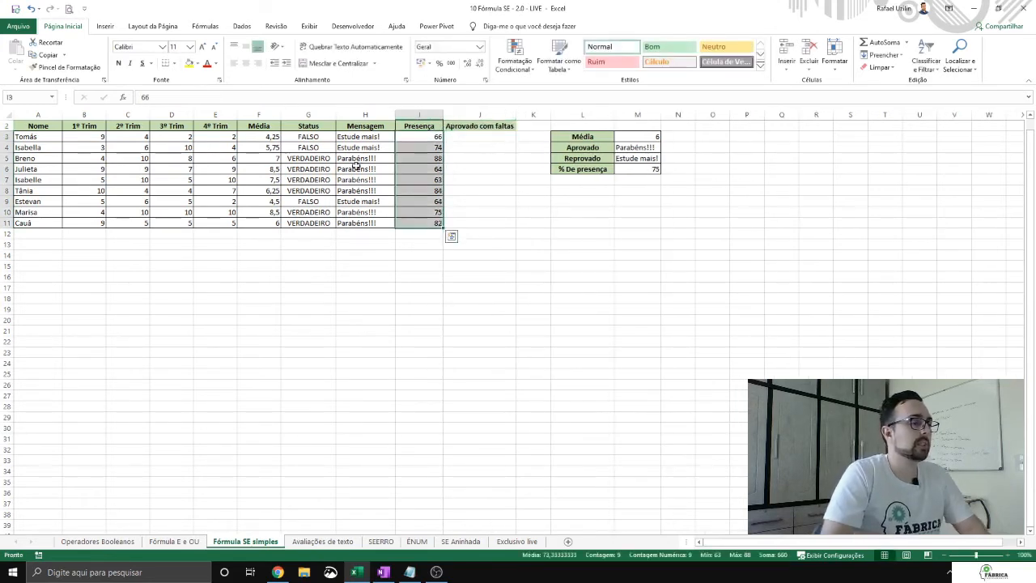
key("shift+Right")
left_click(547, 144)
Step: Start an SE formula in J3 with a nested E function whose first condition is F3>=$M$3
left_click(493, 137)
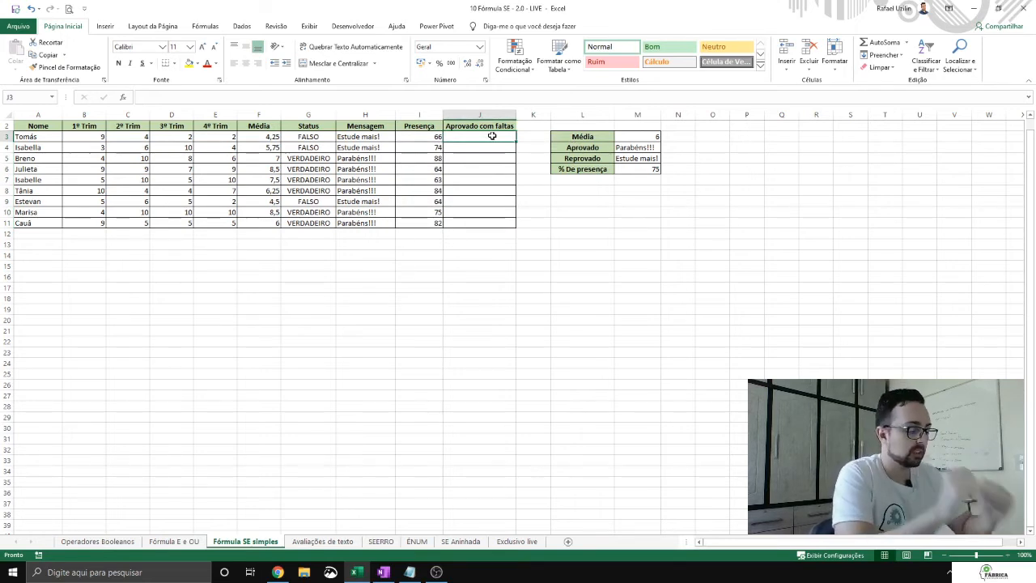
type("=SE")
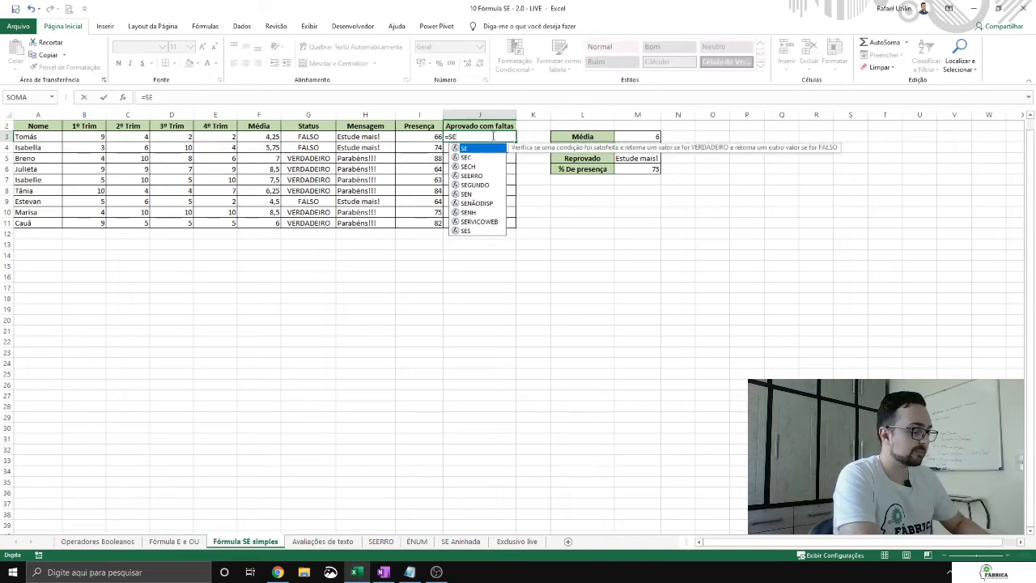
type("(")
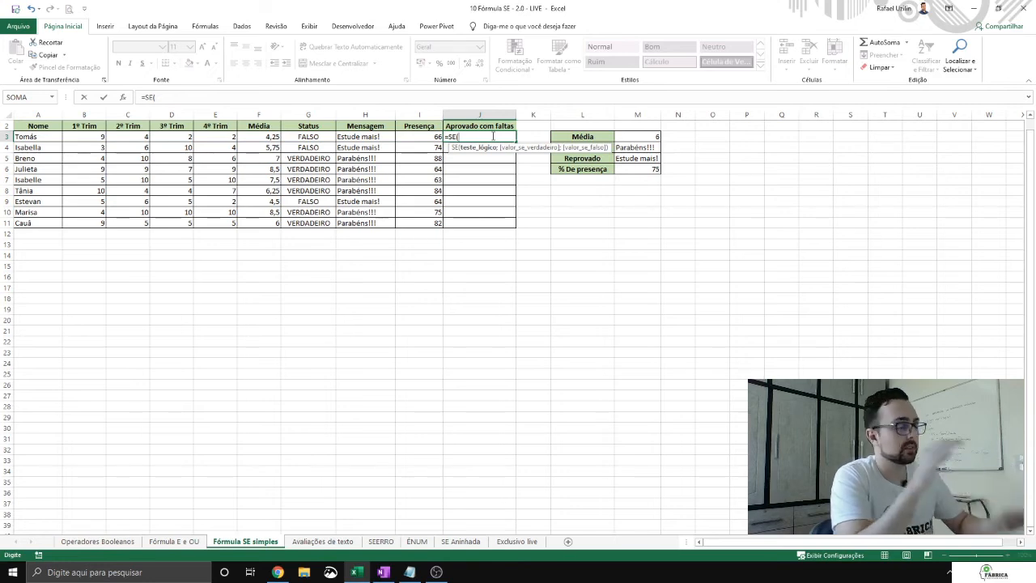
type("E(")
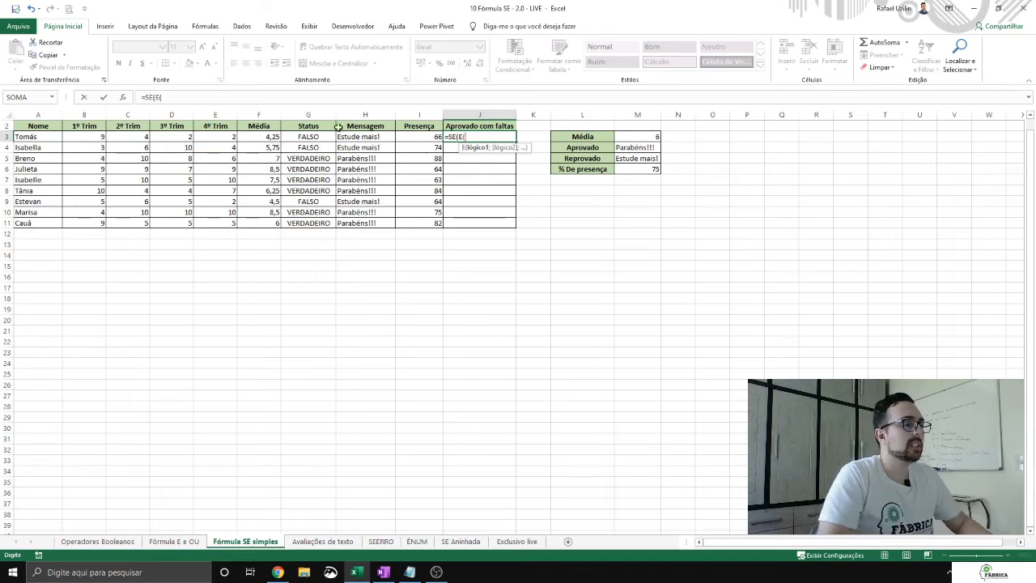
left_click(271, 138)
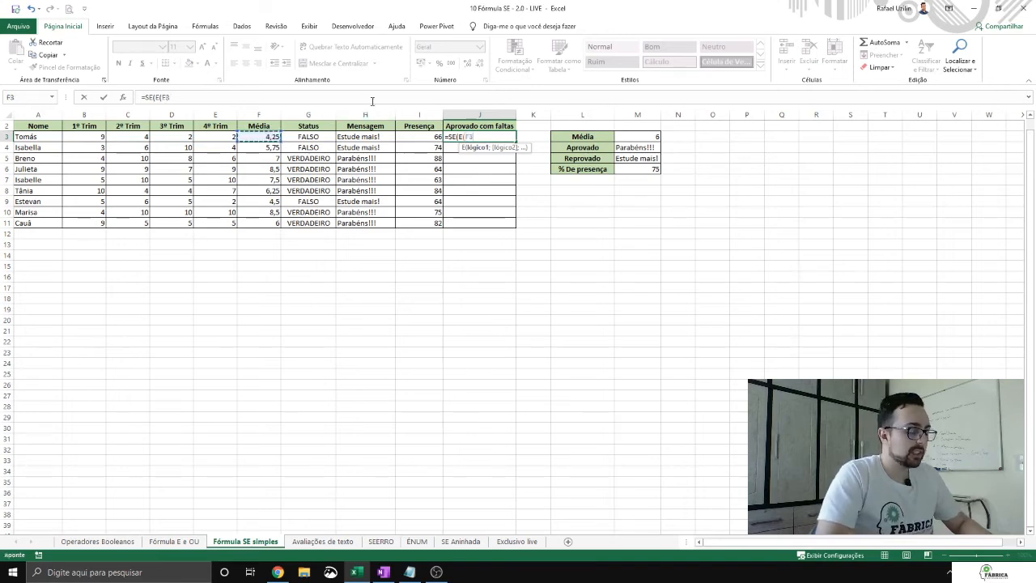
type(">=")
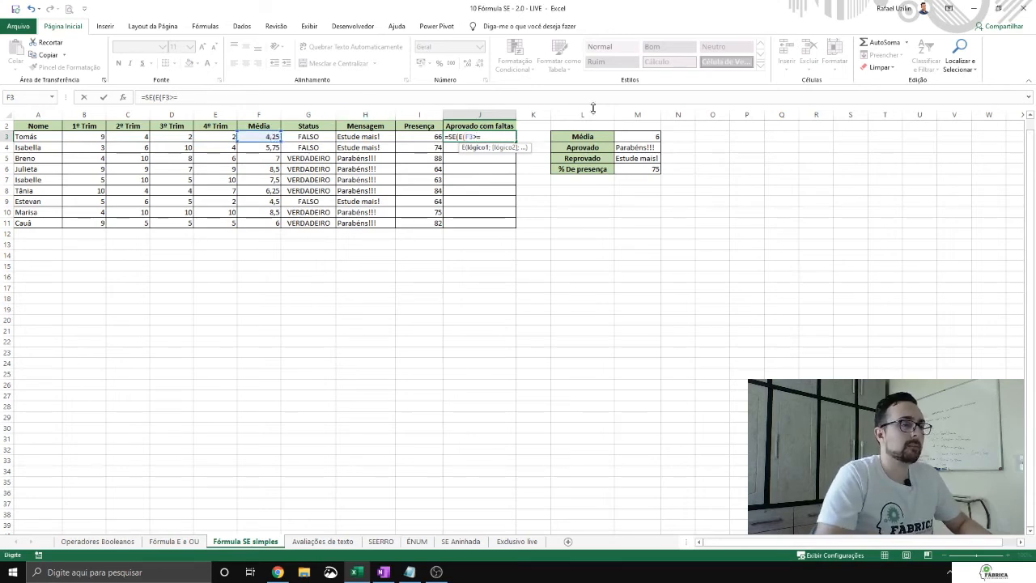
left_click(635, 135)
key("F4")
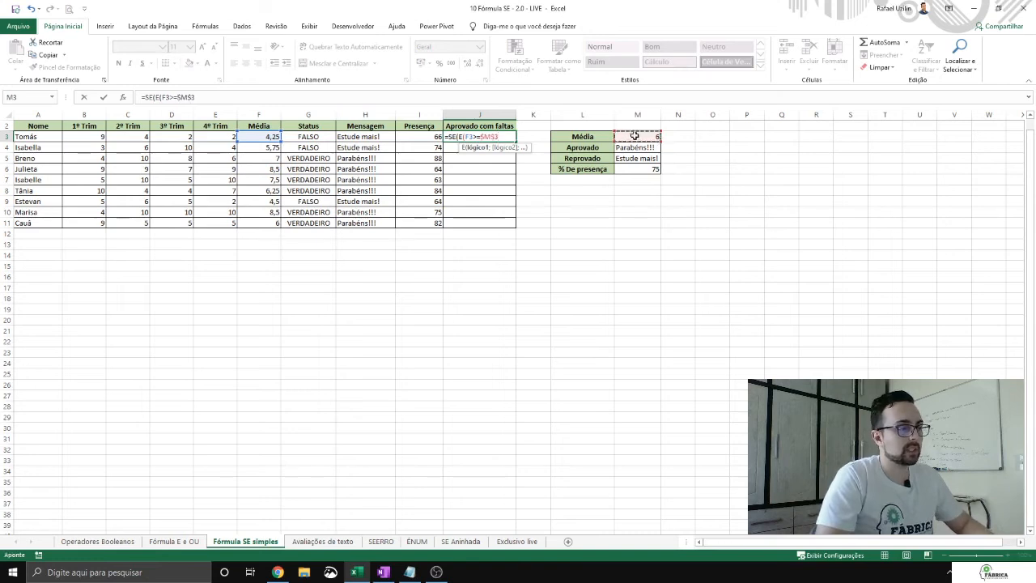
type(";")
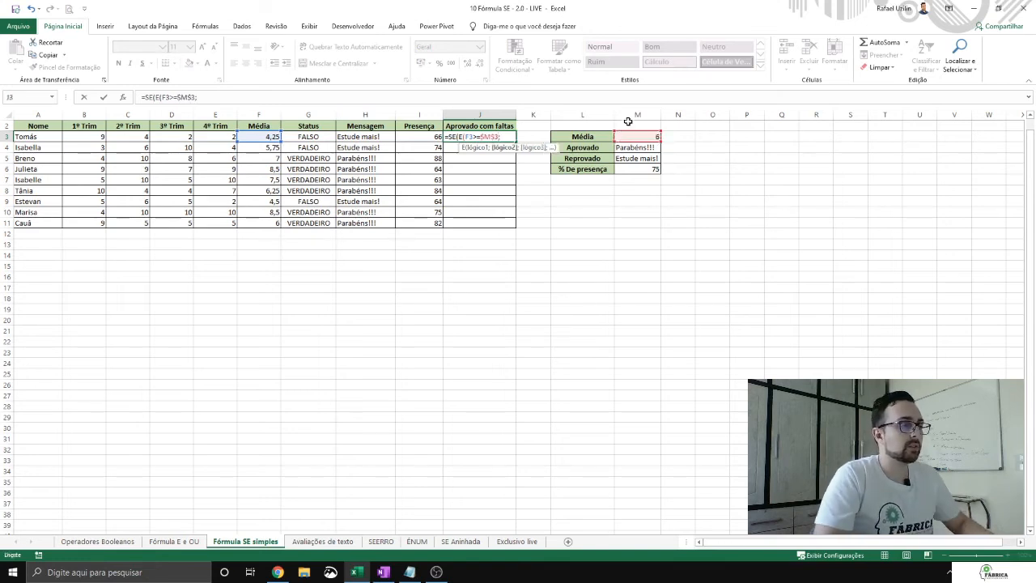
Step: Add I3>=$M$6 as the second condition of the E function in J3's formula
left_click(427, 138)
type(">")
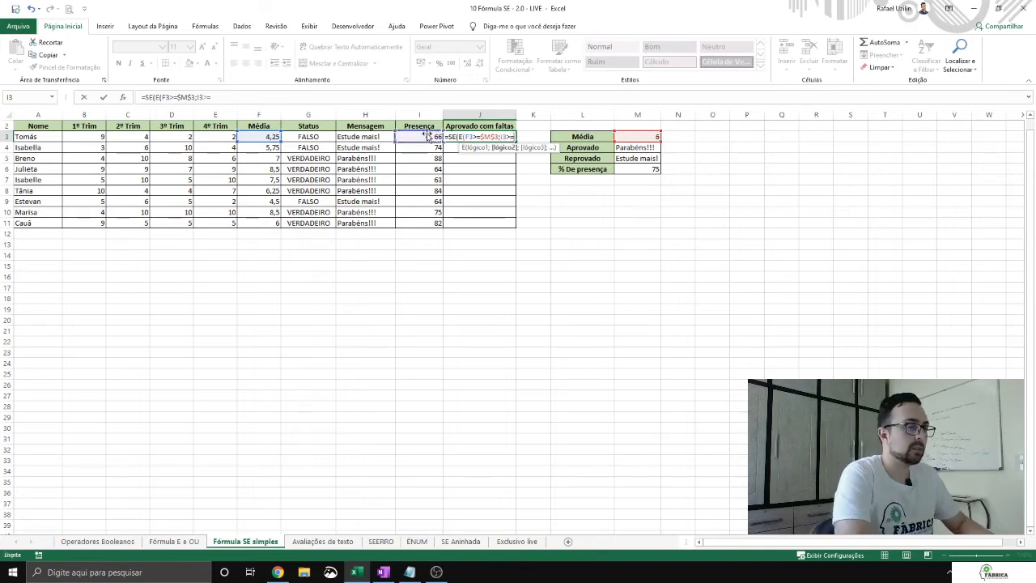
type("=")
left_click(648, 167)
key("F4")
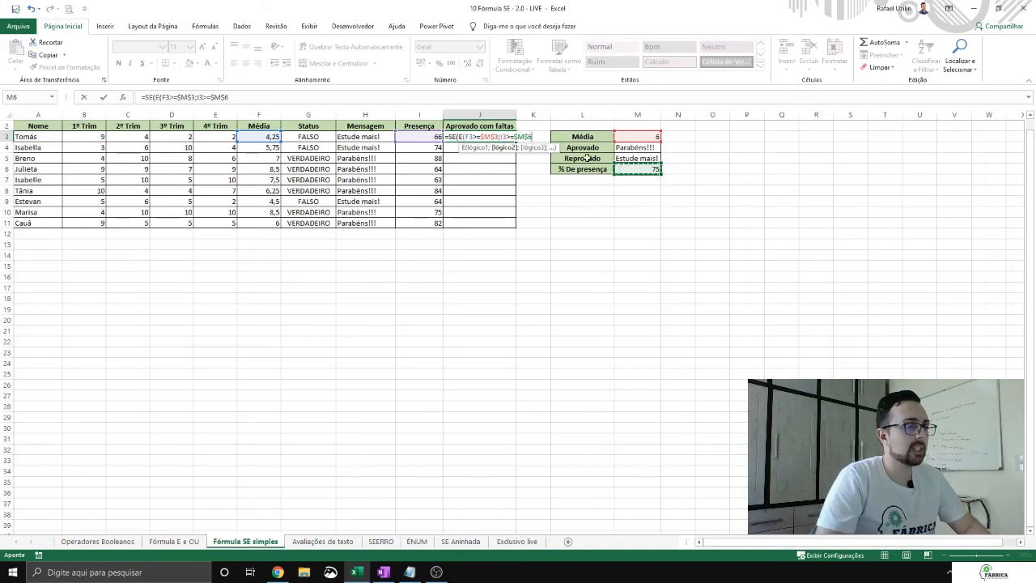
Step: Complete J3's SE formula by closing the E test and returning $M$4 when true and $M$5 when false
type(")")
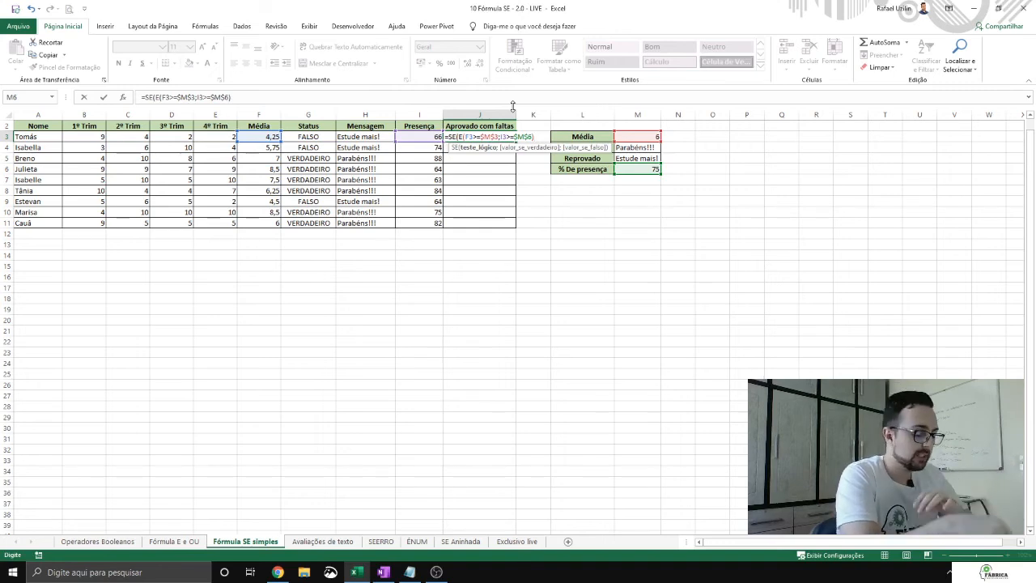
type(";")
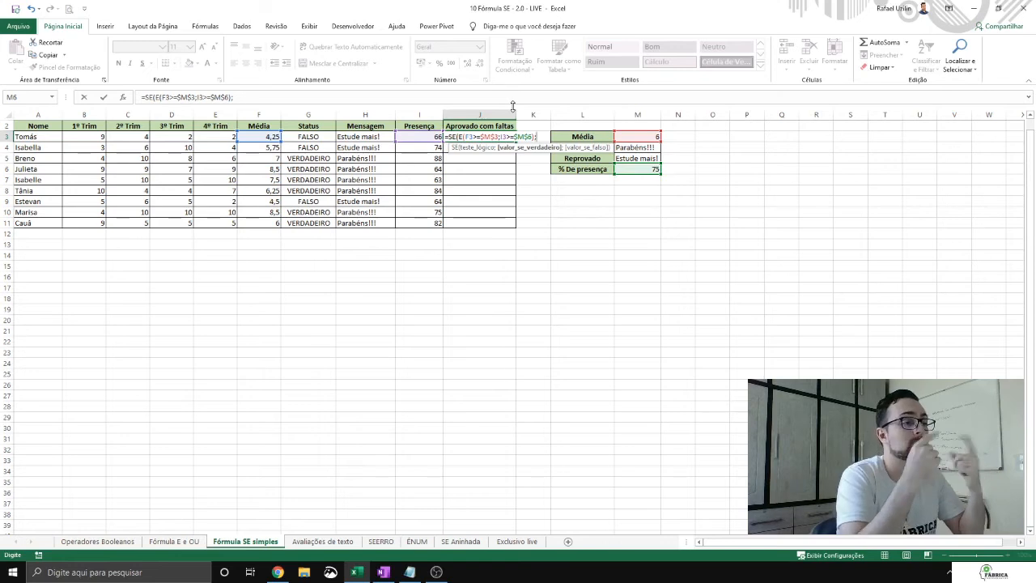
left_click(656, 148)
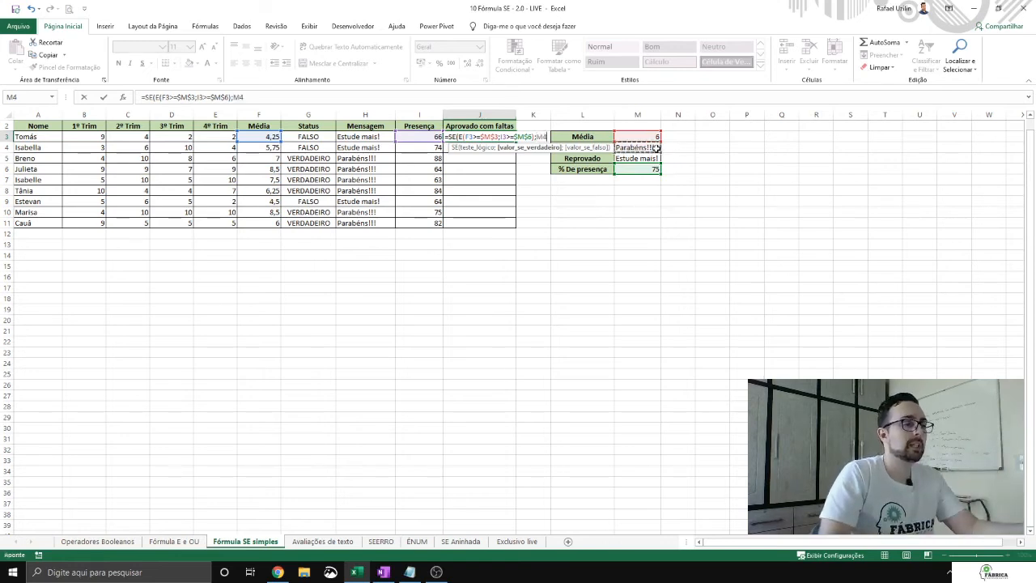
key("F4")
type(";")
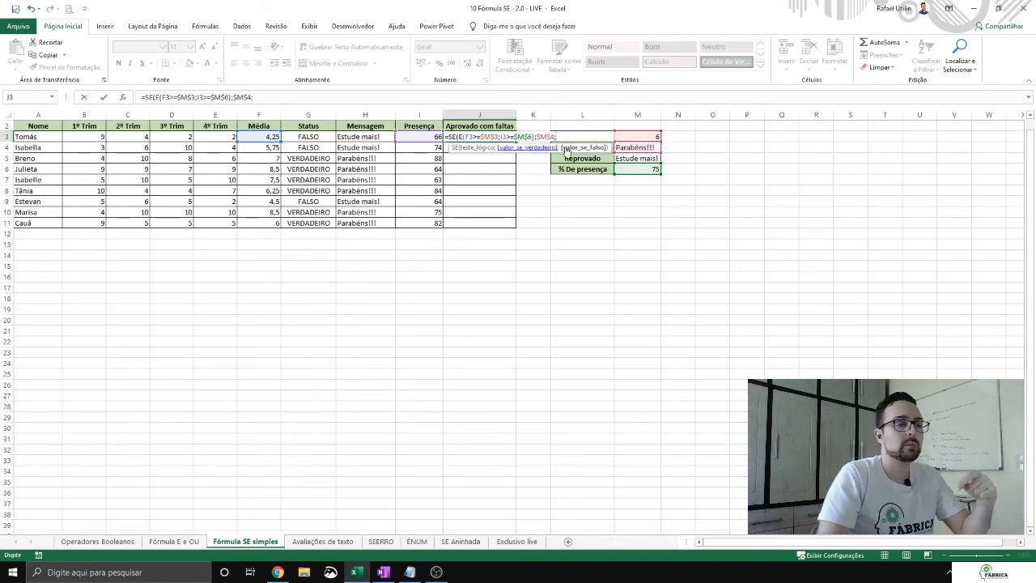
left_click(640, 158)
key("F4")
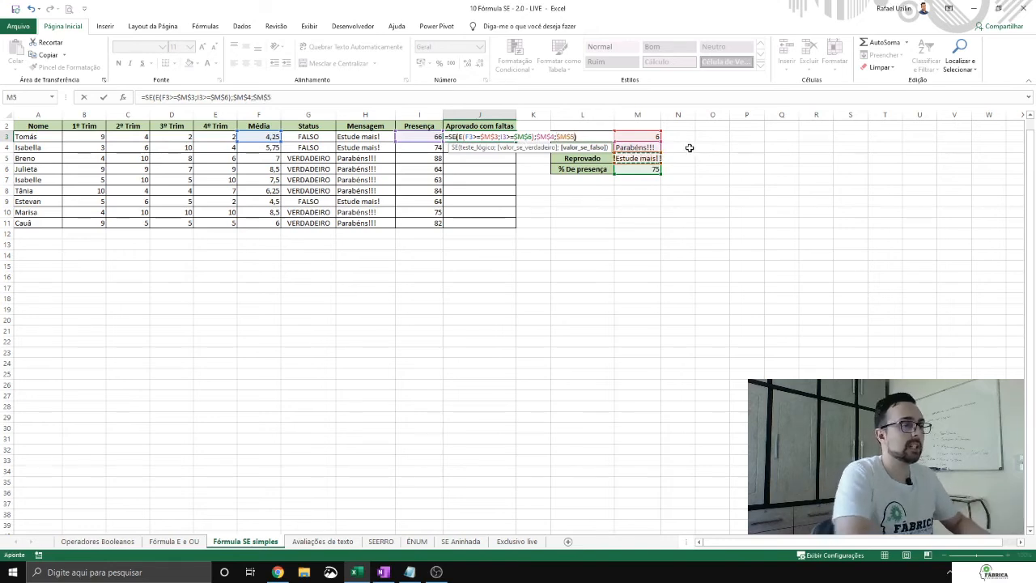
type(")")
key("Return")
Step: Fill the J3 formula down the Aprovado com faltas column through J11
left_click(509, 138)
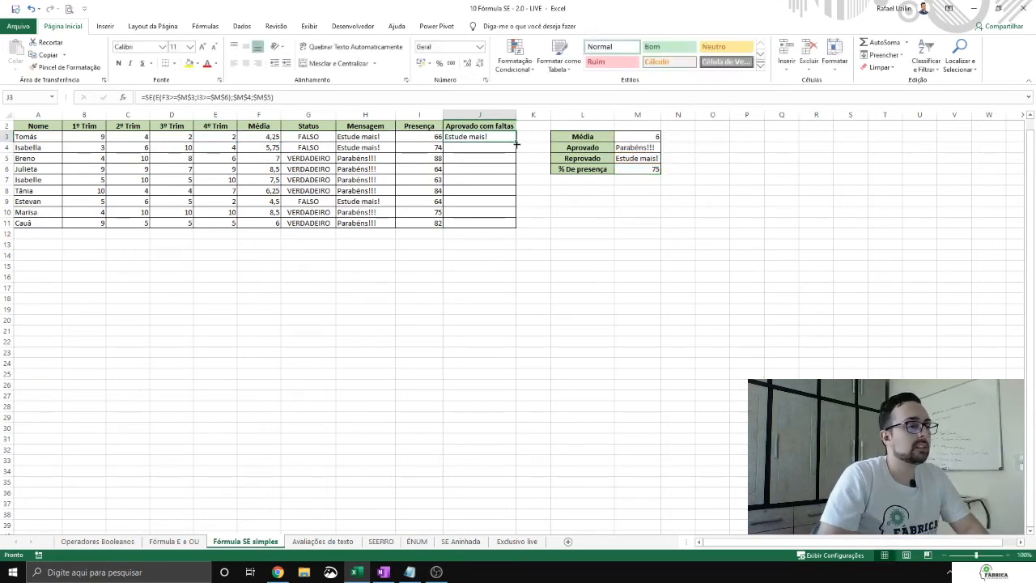
double_click(516, 142)
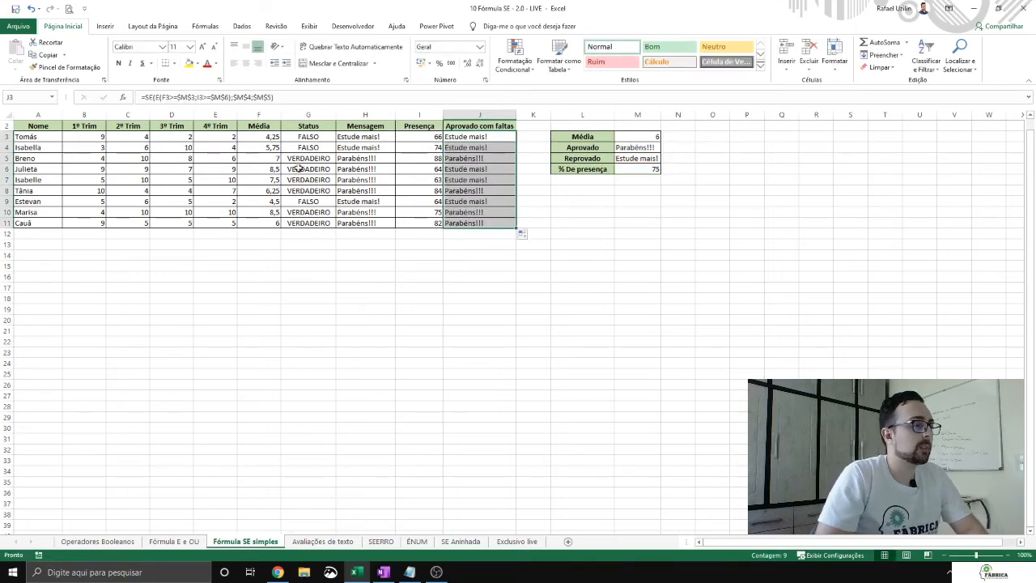
Step: Check row 6 from F6 to J6 against the formula in J6, and widen column J slightly
left_click_drag(269, 168, 492, 167)
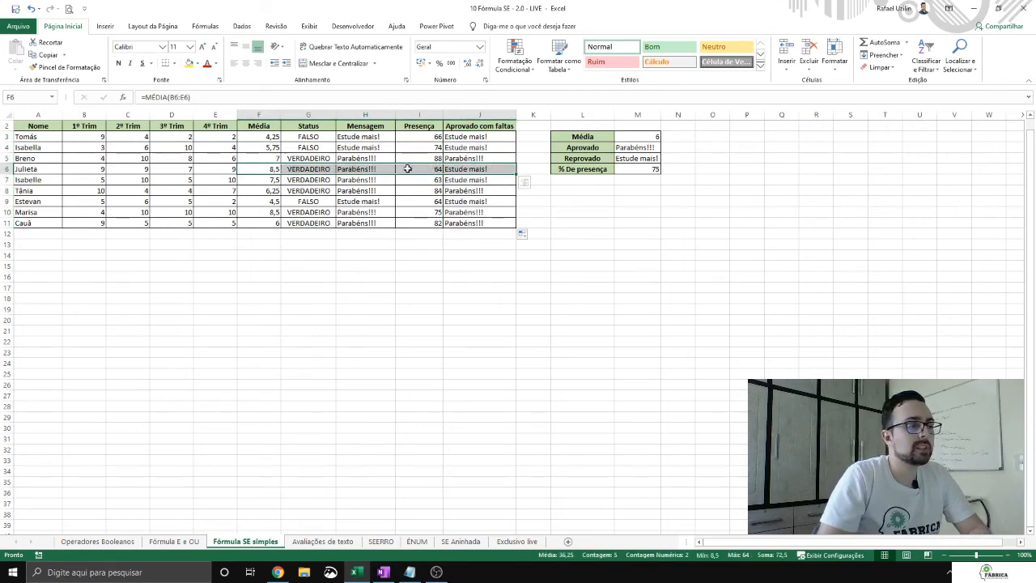
left_click(471, 169)
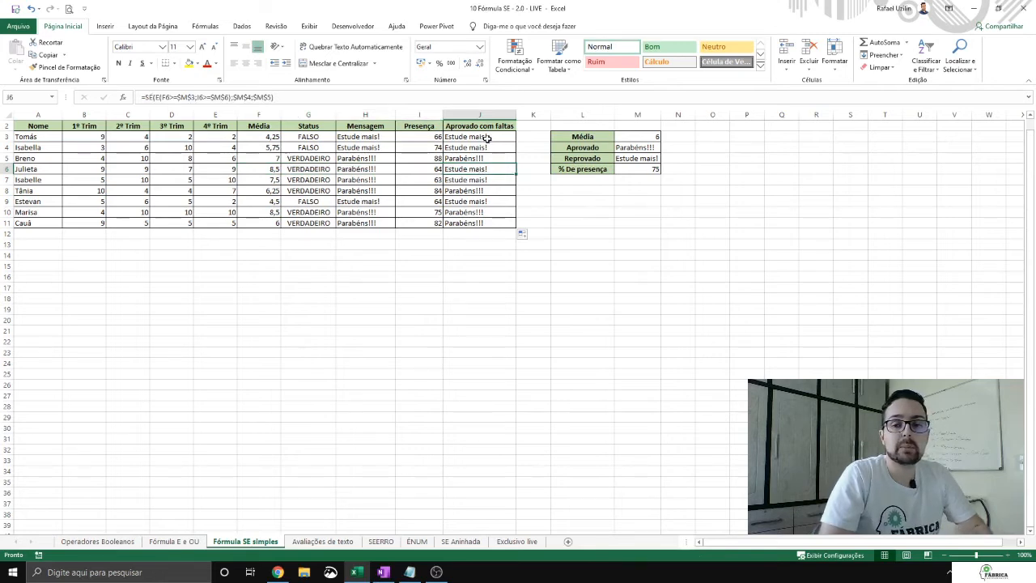
double_click(516, 114)
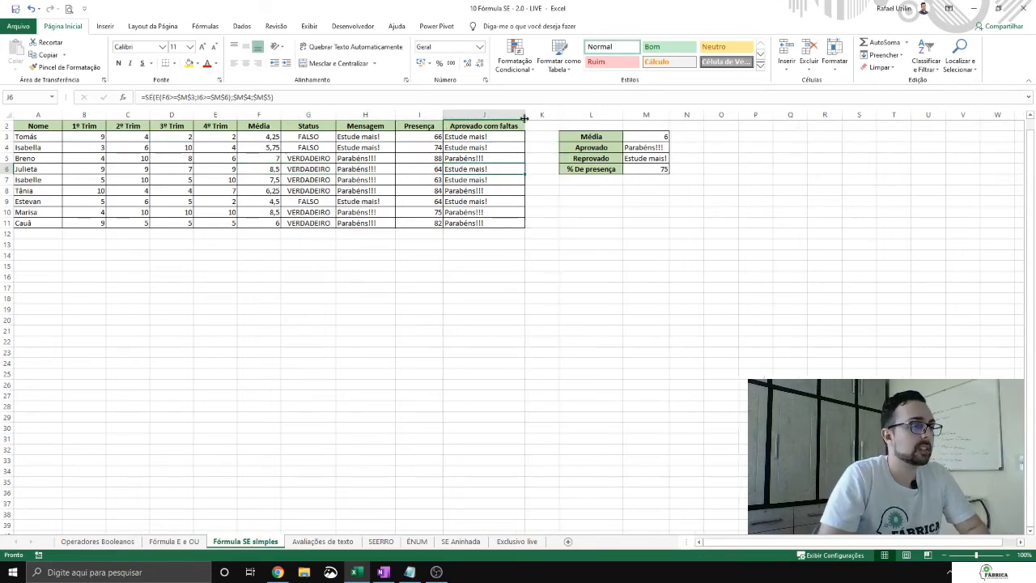
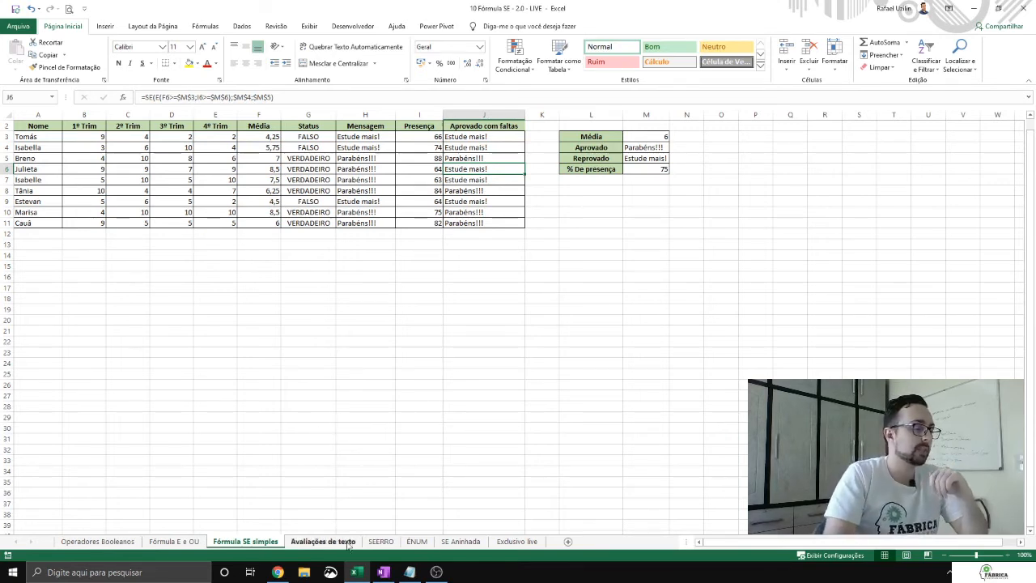
Step: Open the Avaliações de texto sheet and go over the listed formulas in column A and the empty Número/Texto cells
left_click(322, 541)
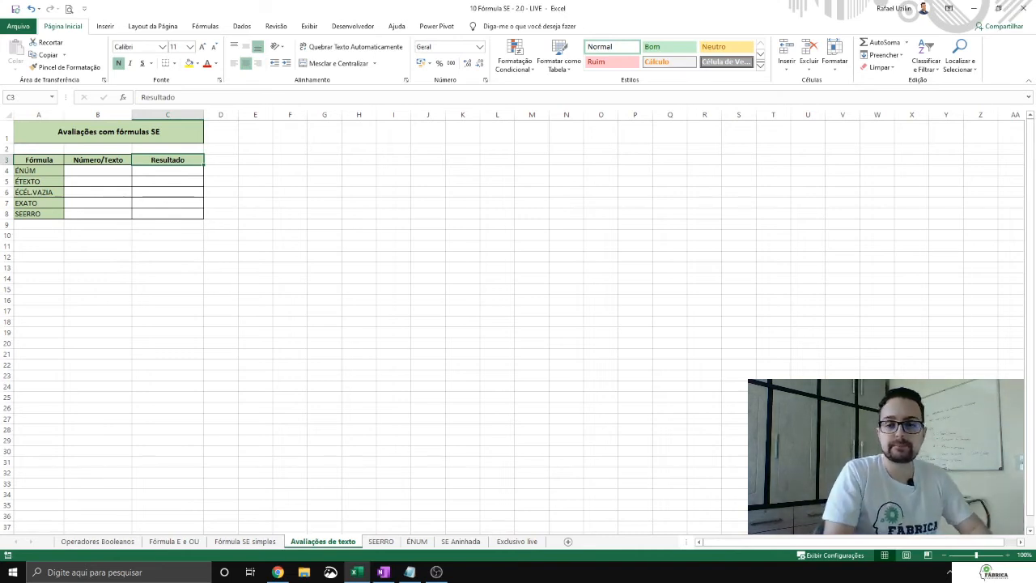
key("alt+Tab")
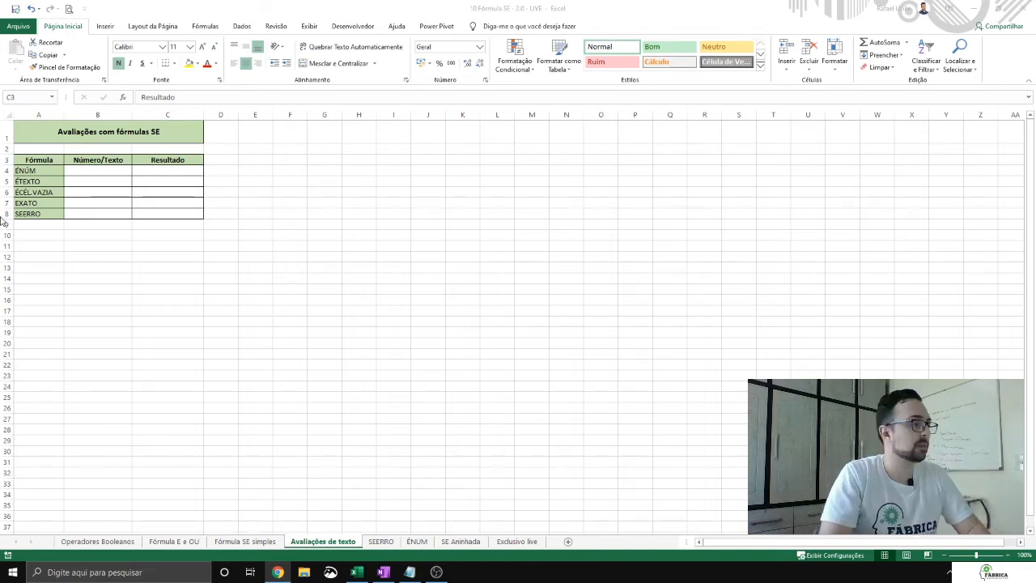
left_click(120, 169)
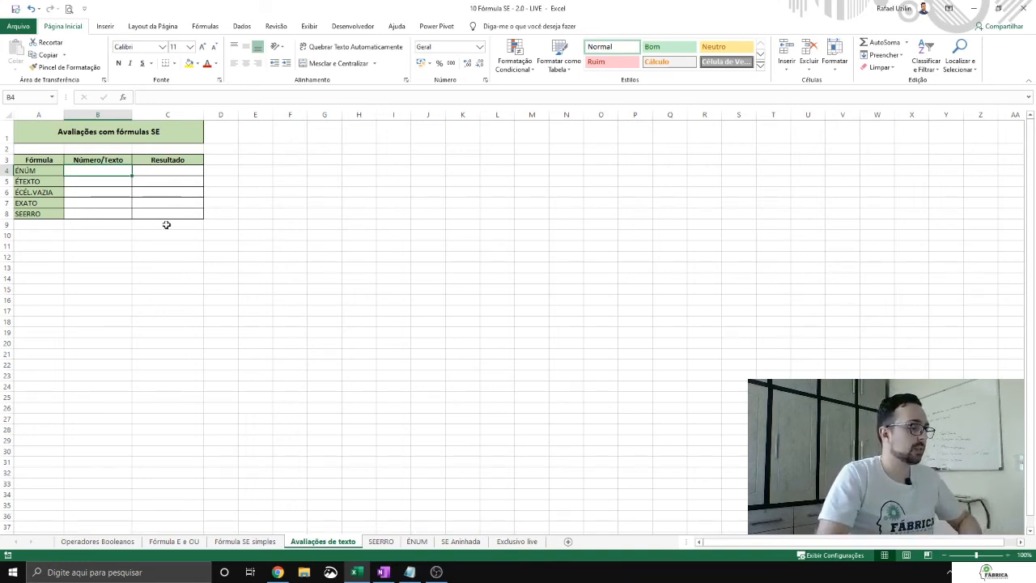
left_click(37, 180)
left_click(43, 202)
left_click(41, 213)
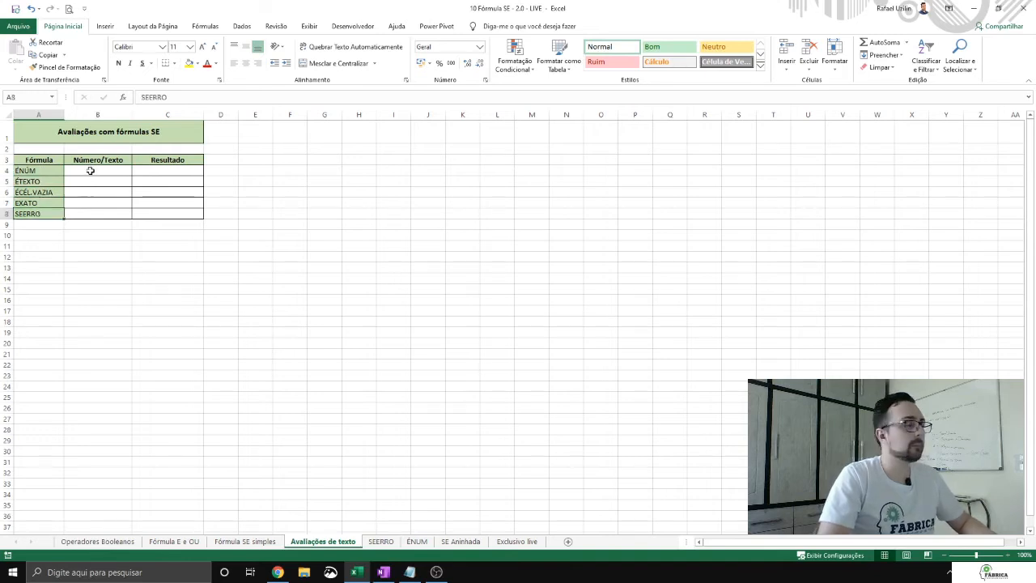
left_click(109, 213)
left_click(105, 179)
Step: Enter texto in B4 and test it in C4 with the formula =ÉNÚM(B4)
left_click(114, 170)
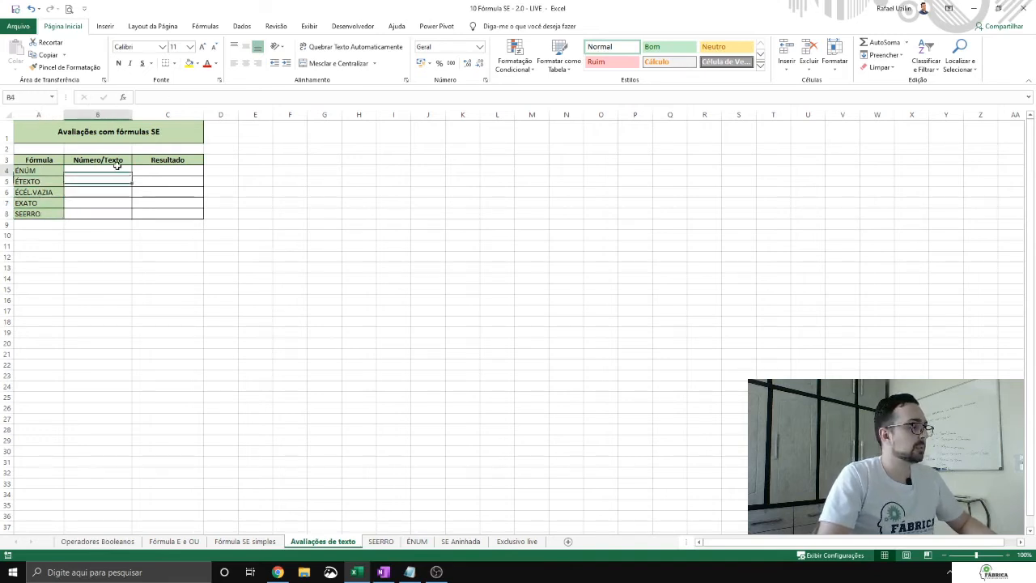
type("text")
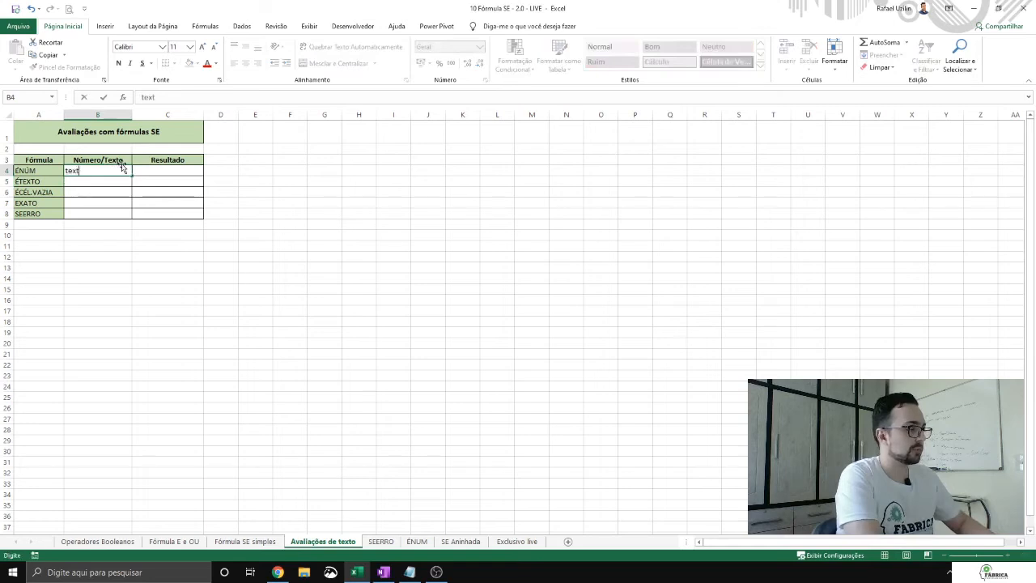
type("o")
key("Tab")
type("=ÉNÚM(")
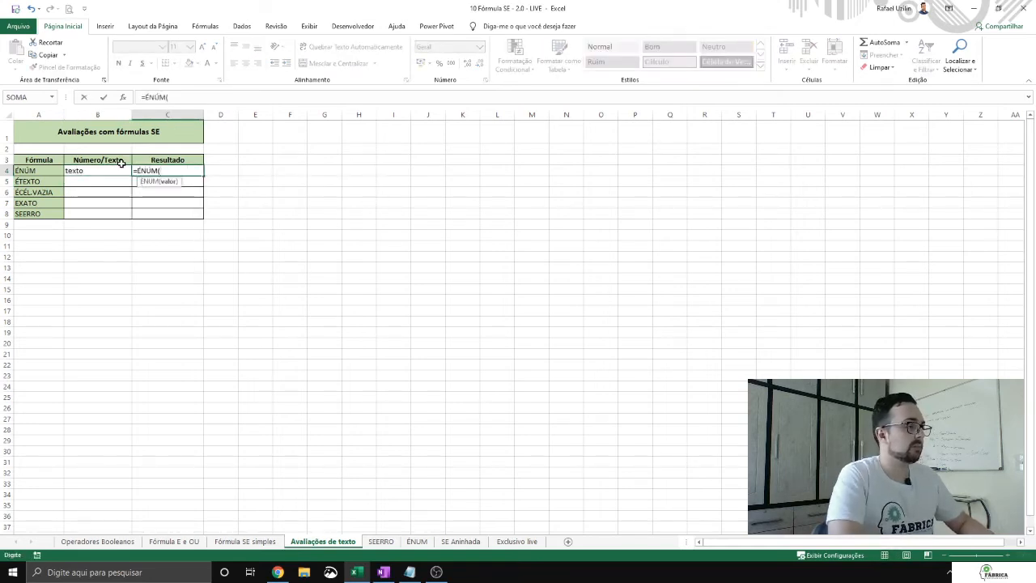
left_click(120, 165)
type(")")
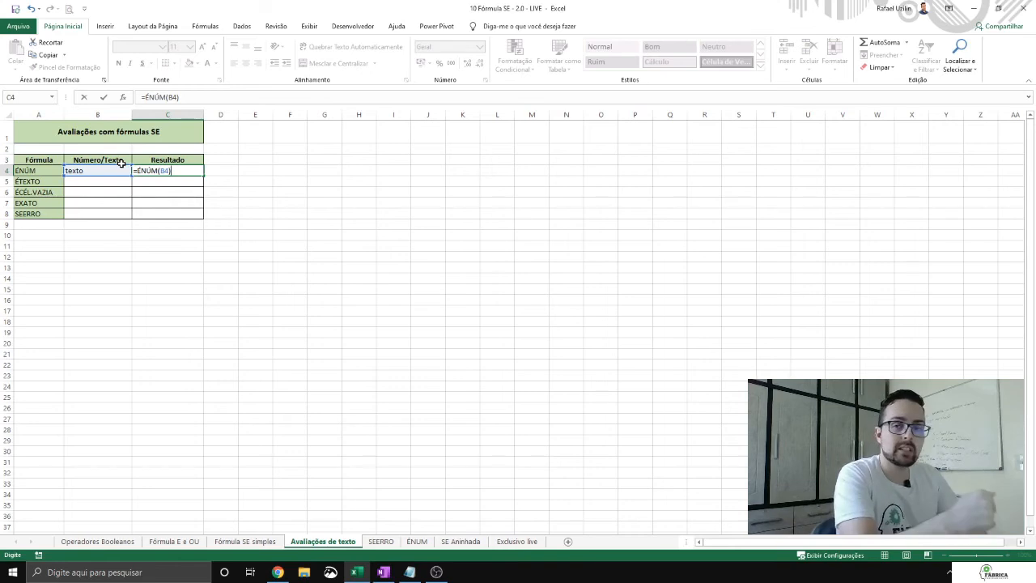
key("Return")
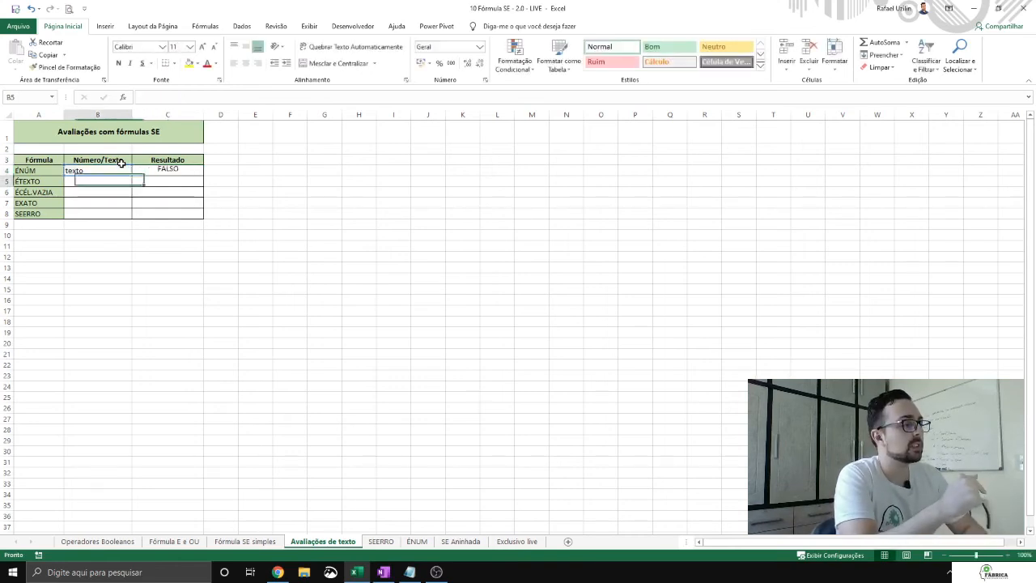
Step: Replace the text in B4 with the number 1 to test the ÉNÚM formula
left_click(122, 166)
type("1")
key("Return")
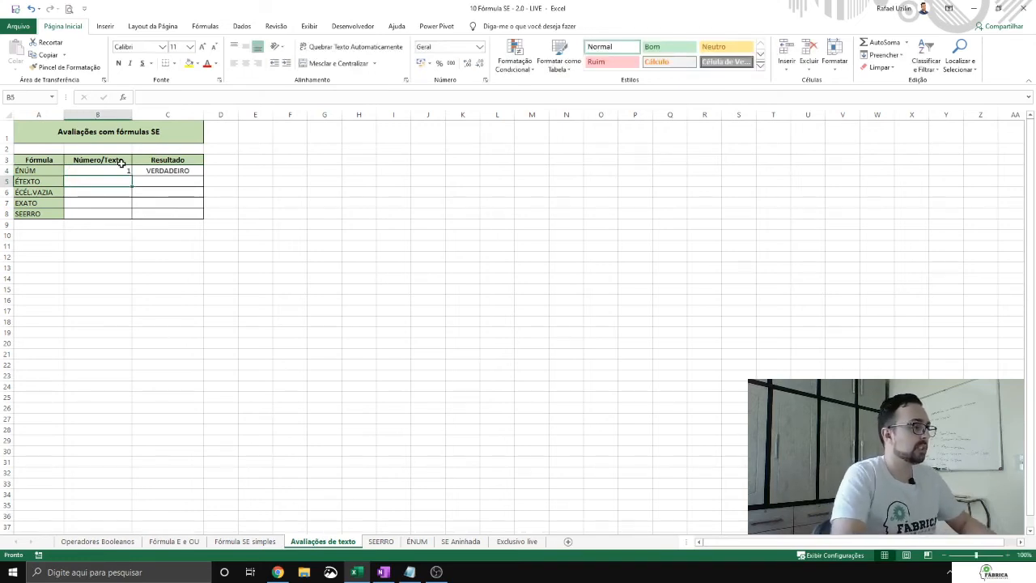
Step: Enter 1 in B5 and add an ÉTEXTO formula in C5 that checks B5
type("1")
key("Tab")
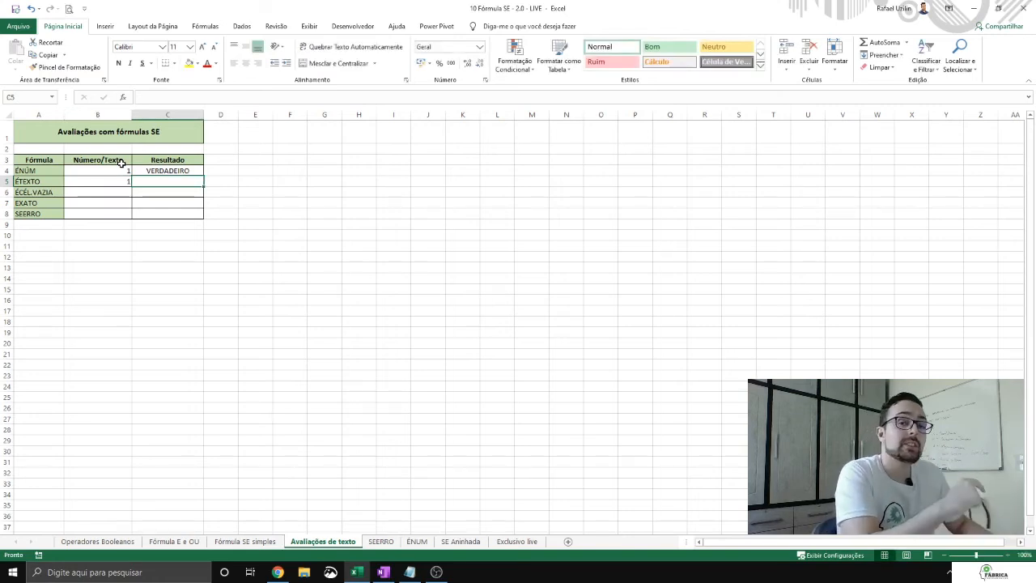
type("=")
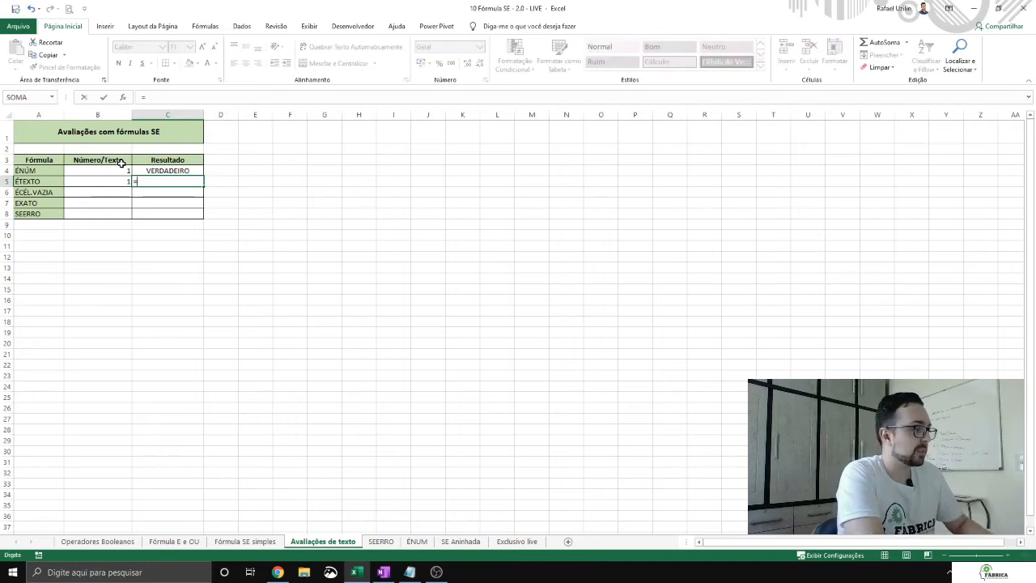
type("ÉTEXT")
key("Tab")
key("Left")
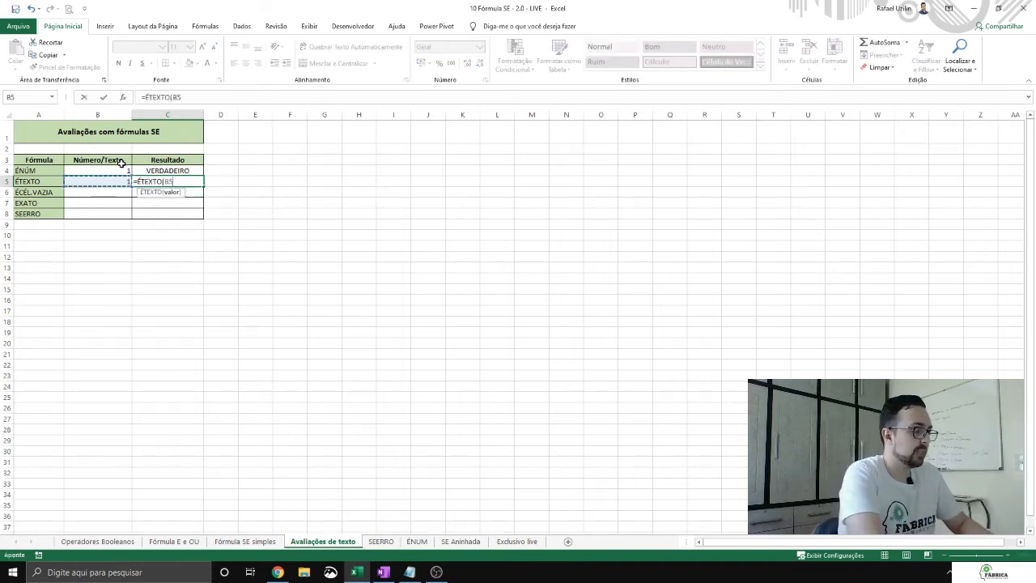
key("Return")
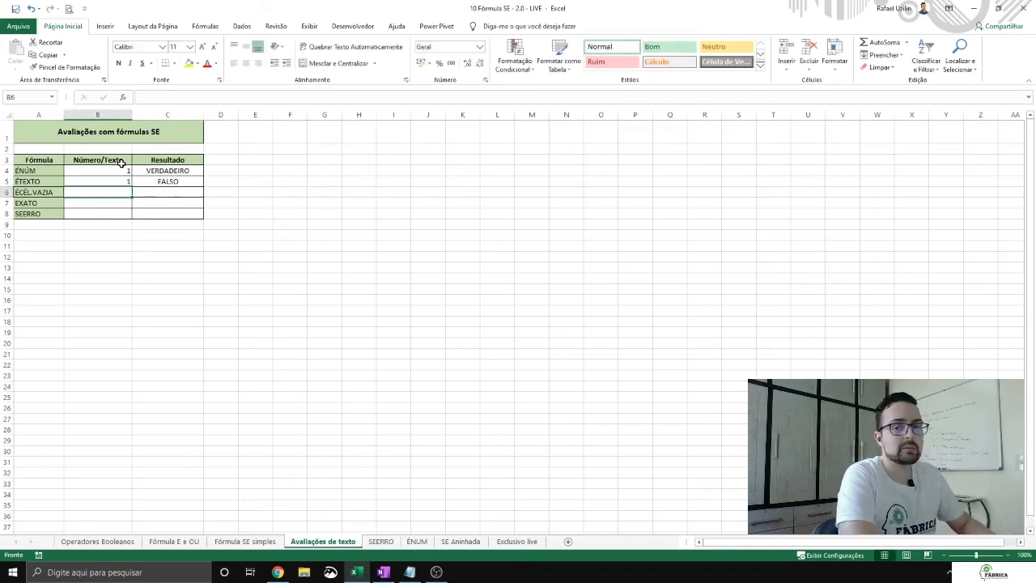
Step: Replace the number in B5 with texto to test the ÉTEXTO formula
key("Up")
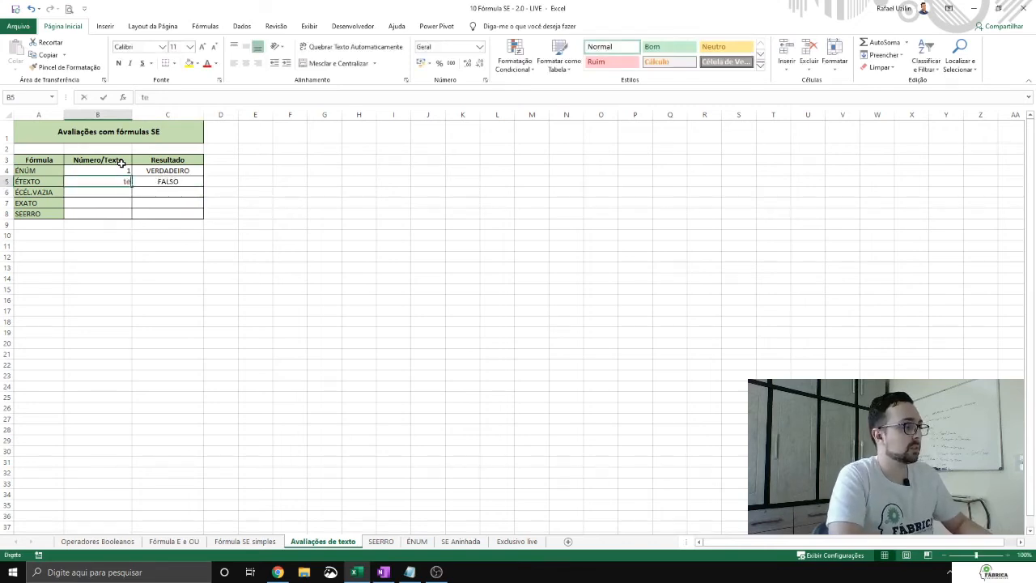
type("texto")
key("Return")
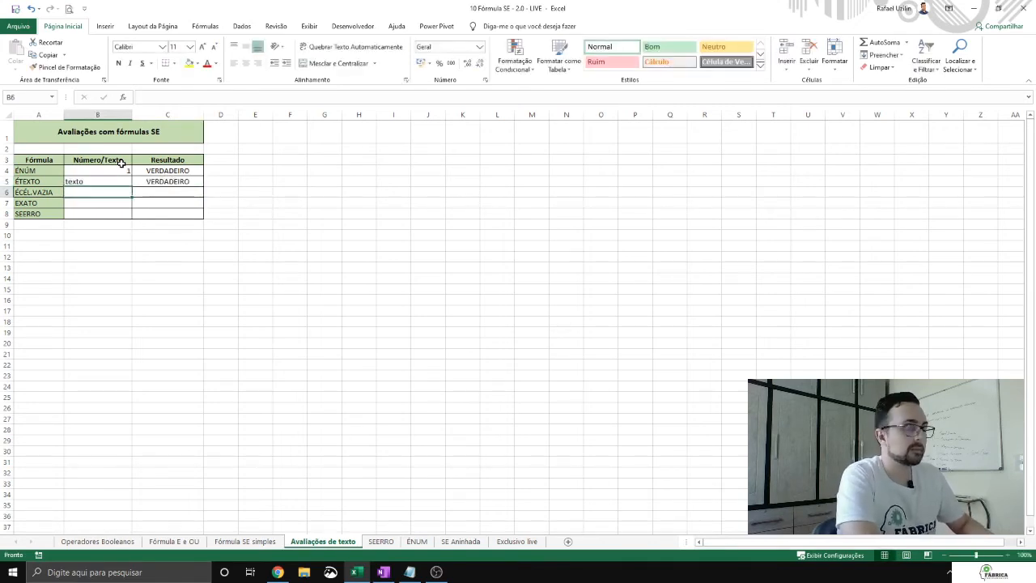
Step: Test the ÉTEXTO formula with a person's first name in B5, and set B5 to 6
key("Up")
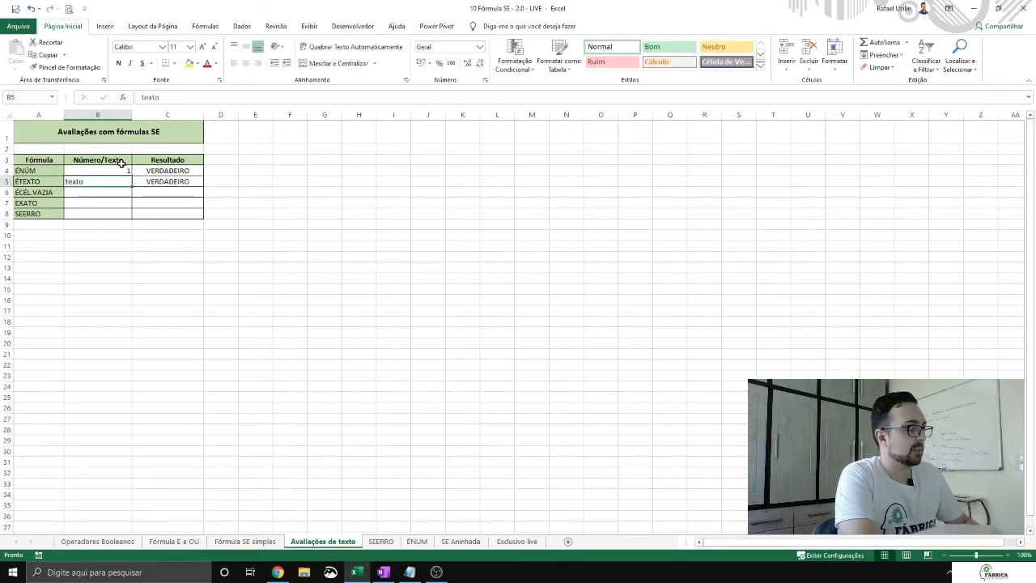
type("Rafael")
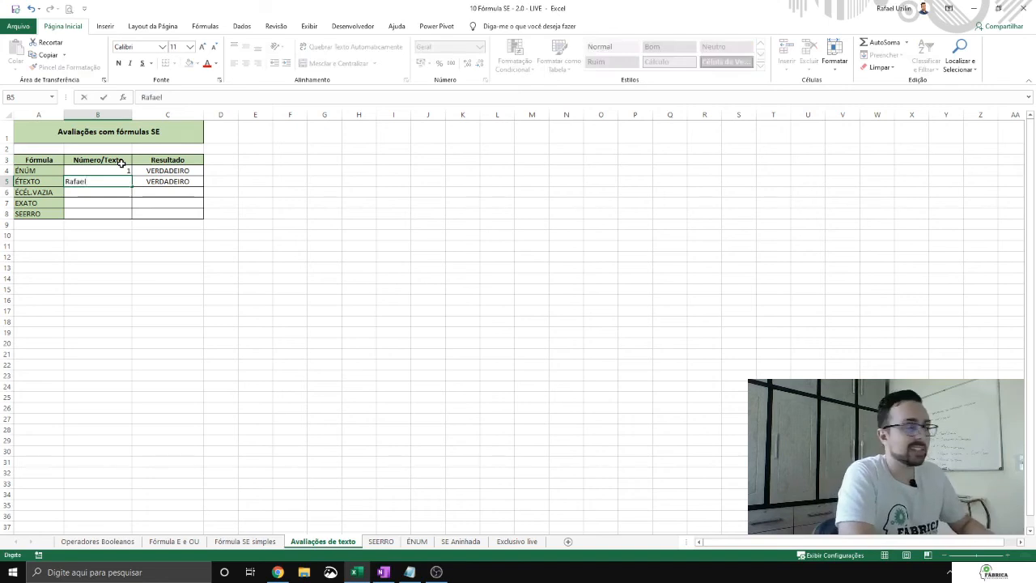
key("ctrl+Return")
key("Right")
key("Left")
type("6")
key("Return")
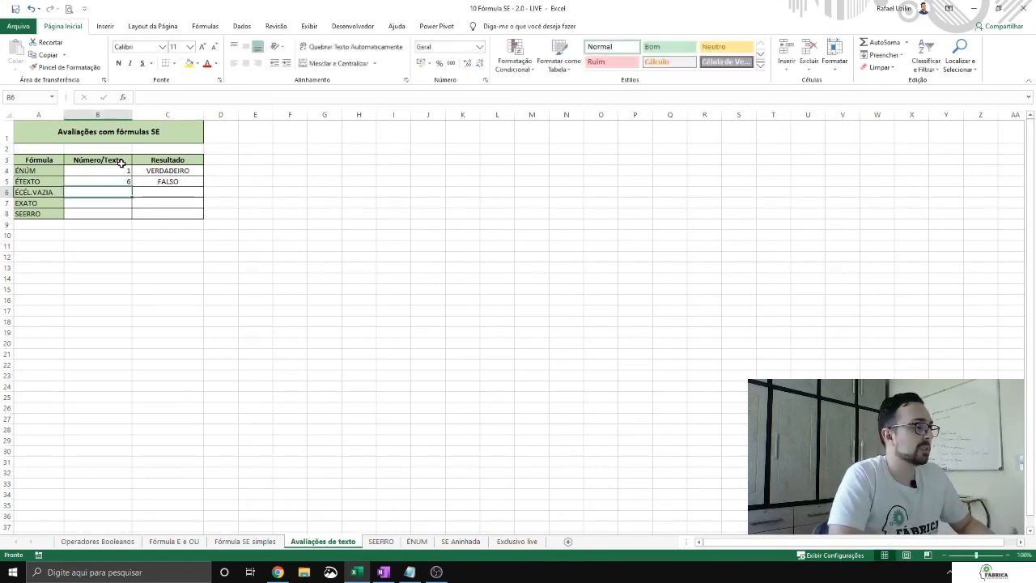
Step: Start a formula with =É in C6 and browse the suggested functions that begin with É
key("Left")
key("Right")
key("Right")
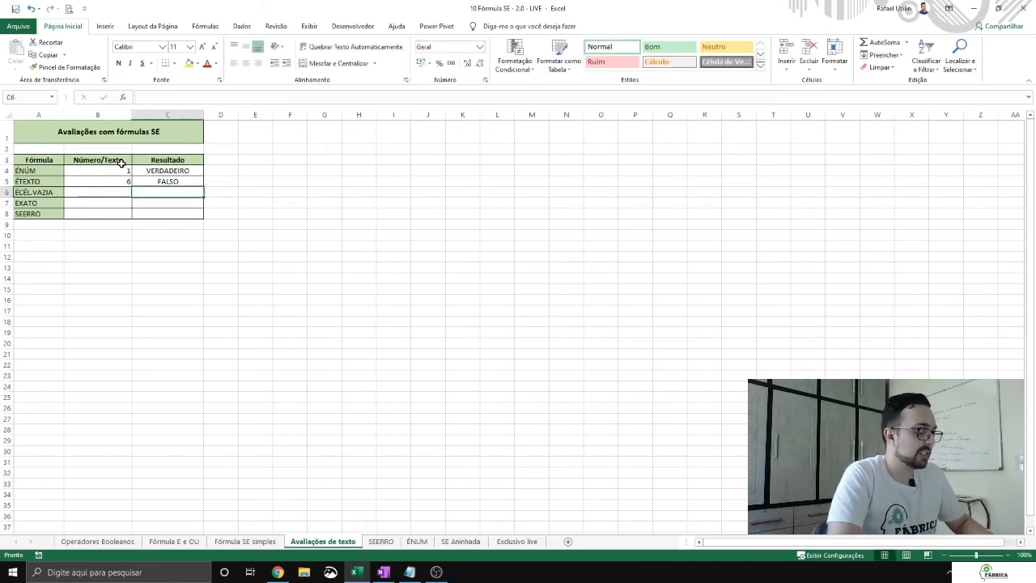
type("=pe")
key("BackSpace")
key("BackSpace")
type("É")
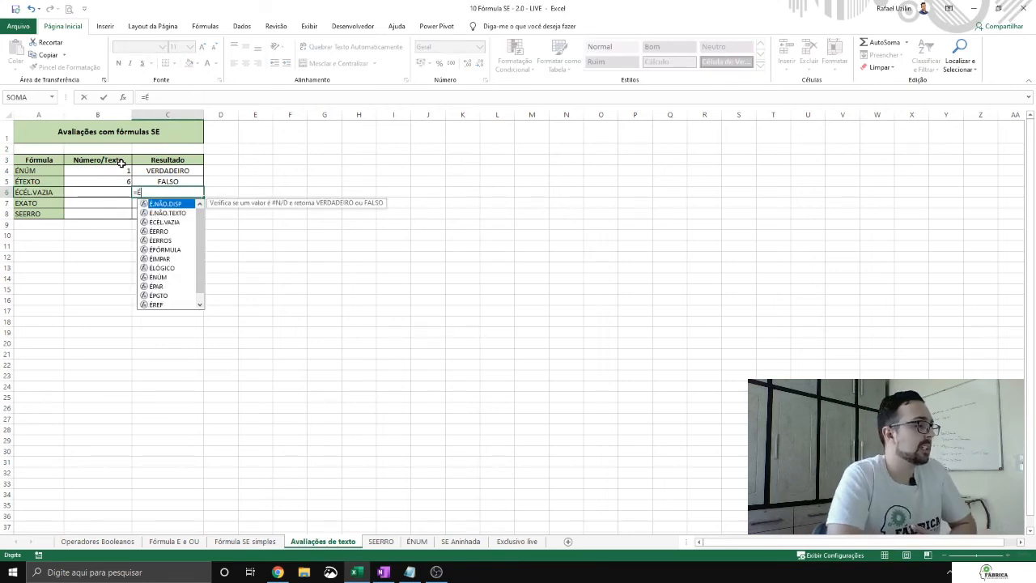
key("Down")
key("Down")
key("Down")
key("Down")
key("Down")
key("Down")
key("Down")
key("Down")
key("Down")
key("Down")
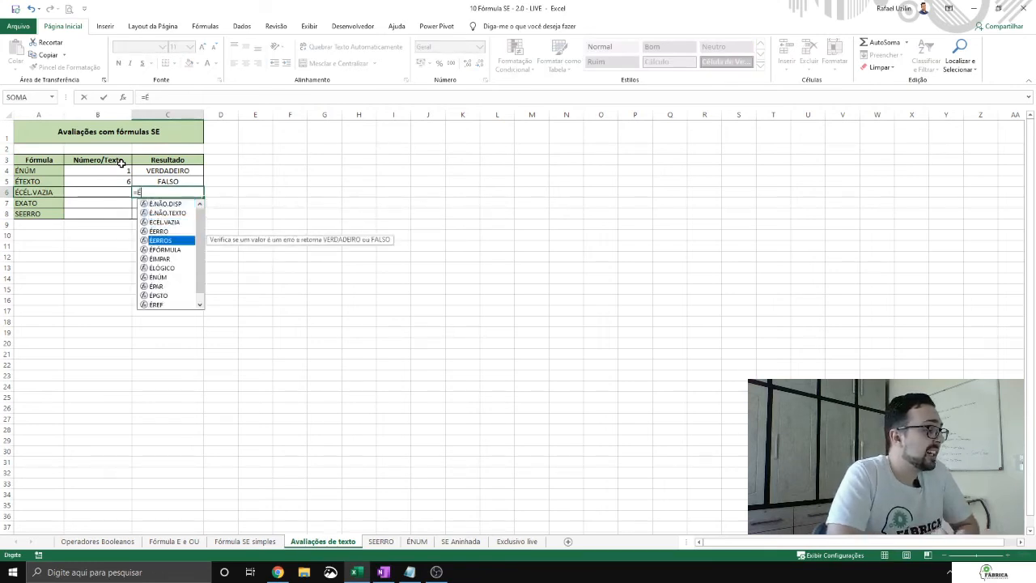
key("Down")
key("Down")
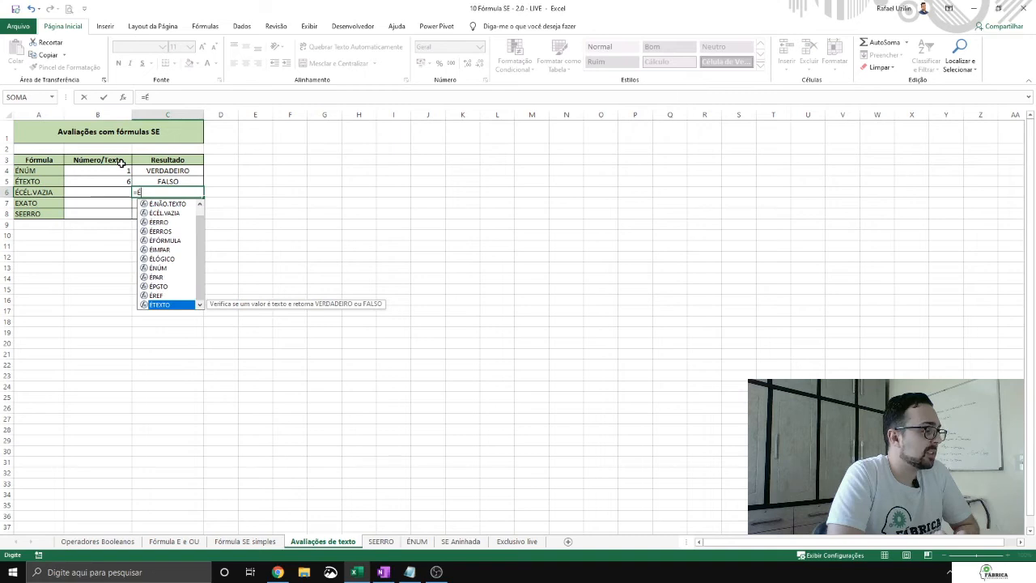
key("Down")
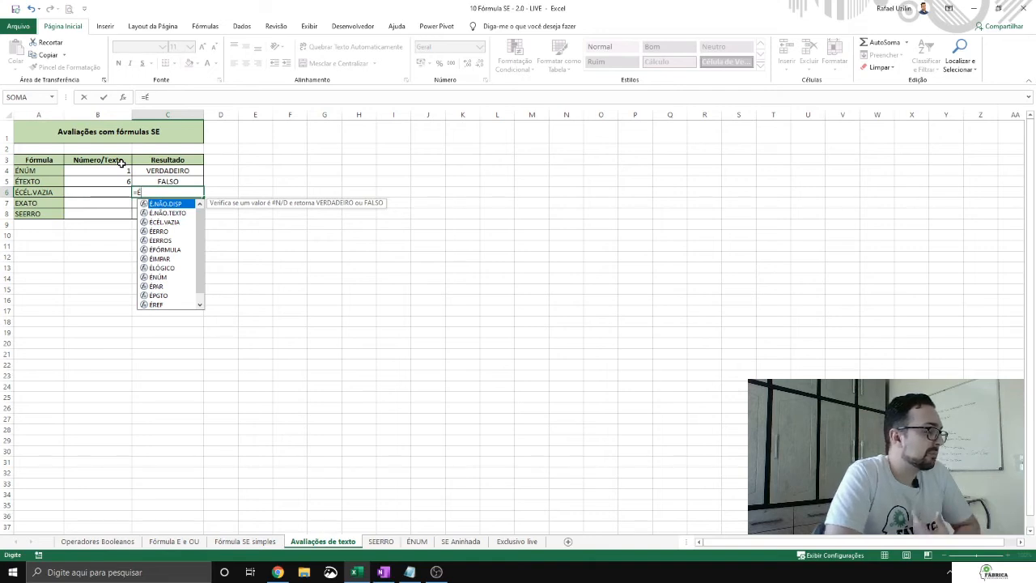
Step: Choose the ÉCÉL.VAZIA function and complete C6 as =ÉCÉL.VAZIA(B6)
key("Down")
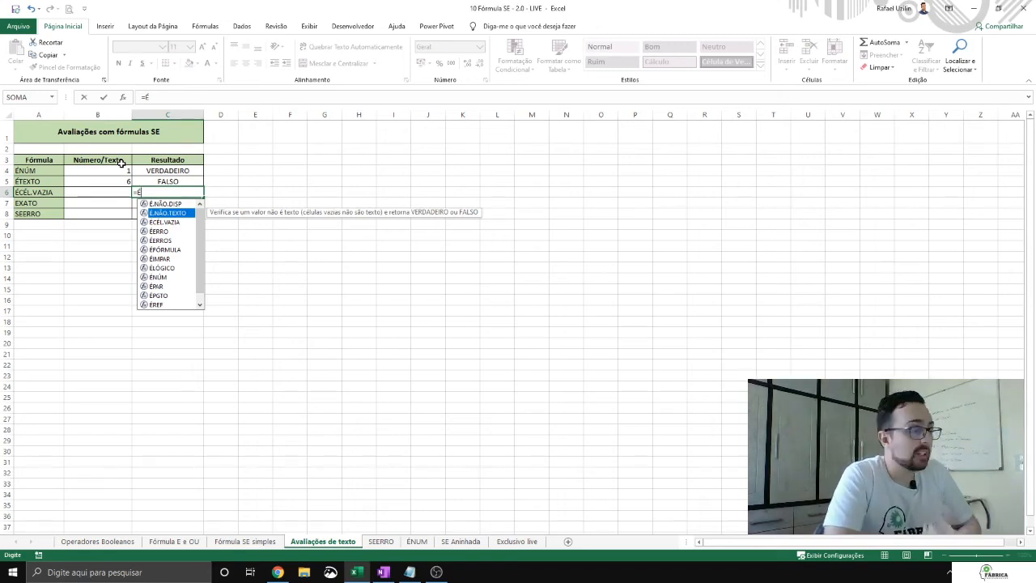
key("Down")
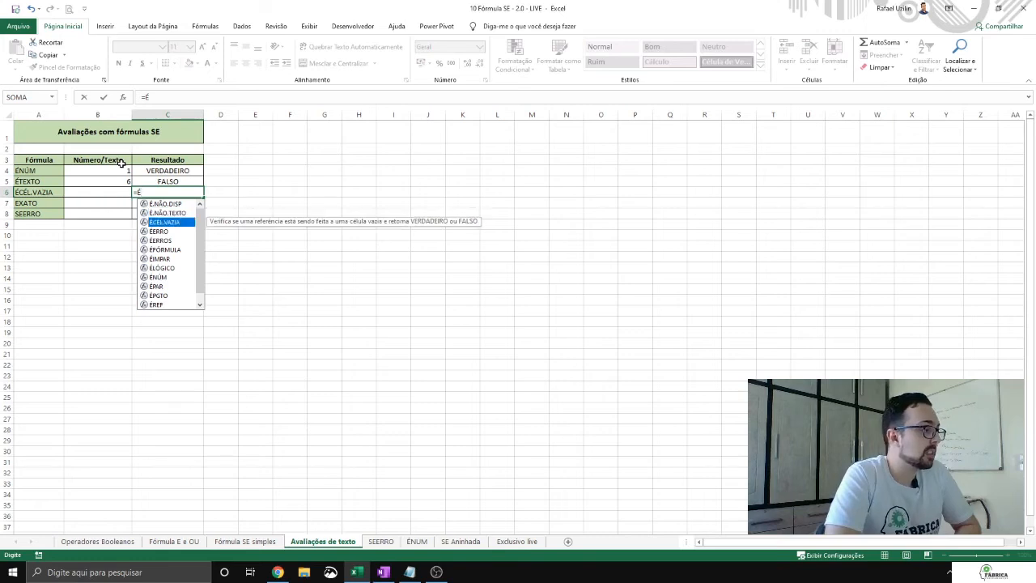
key("Tab")
key("Left")
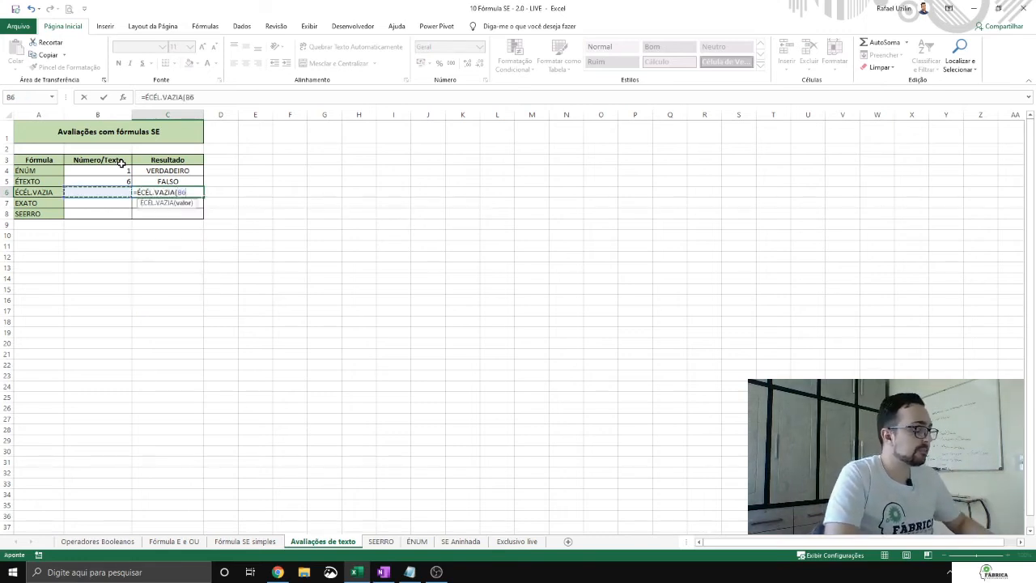
type(")")
key("Return")
Step: Test the ÉCÉL.VAZIA formula with 123 and texto in B6, and clear the cell
key("Up")
key("Left")
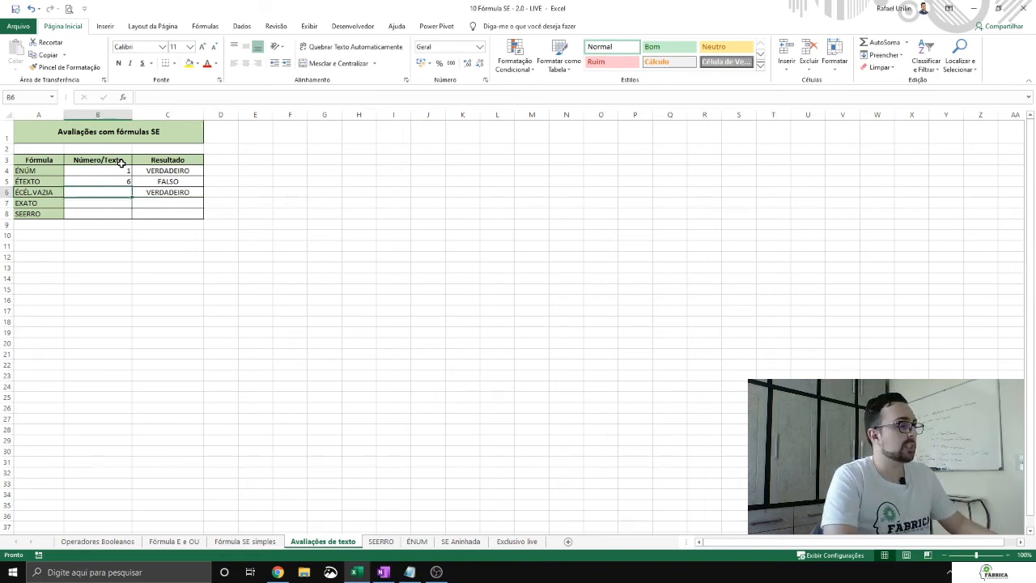
type("123")
key("Return")
key("Up")
type("texto")
key("Return")
key("Up")
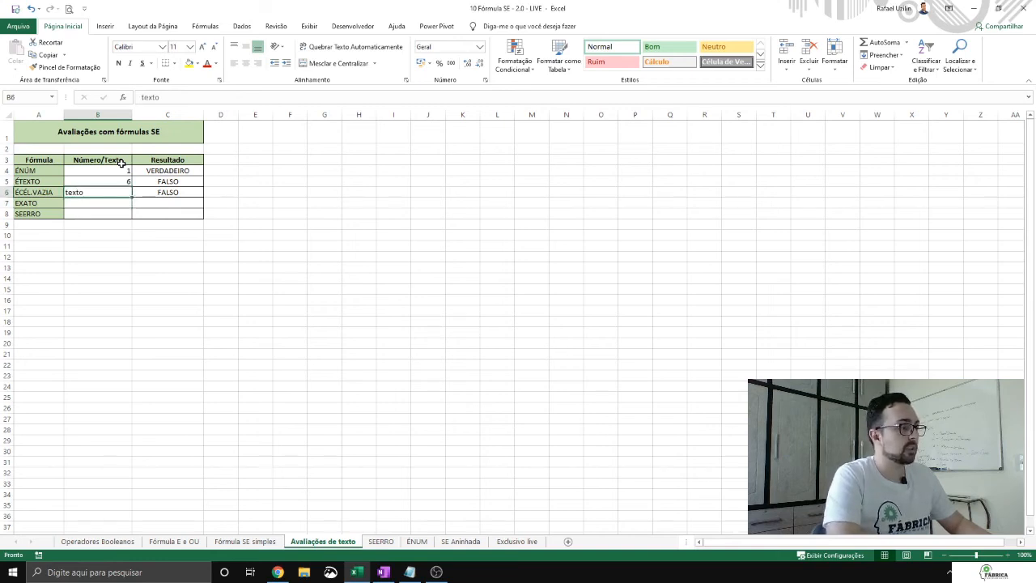
key("Delete")
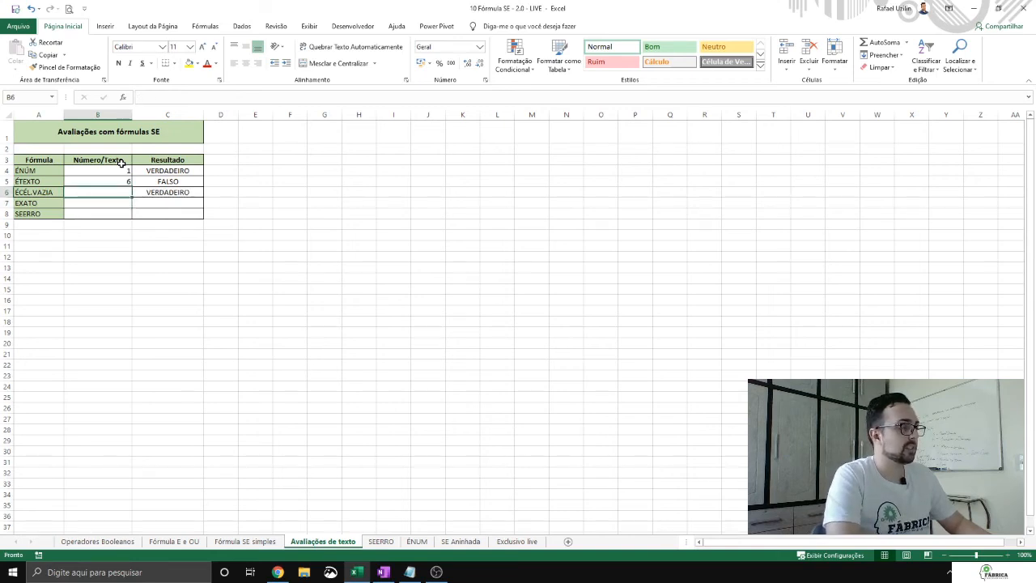
Step: Test the ÉCÉL.VAZIA formula with only a blank space in B6, and clear the cell
key("F2")
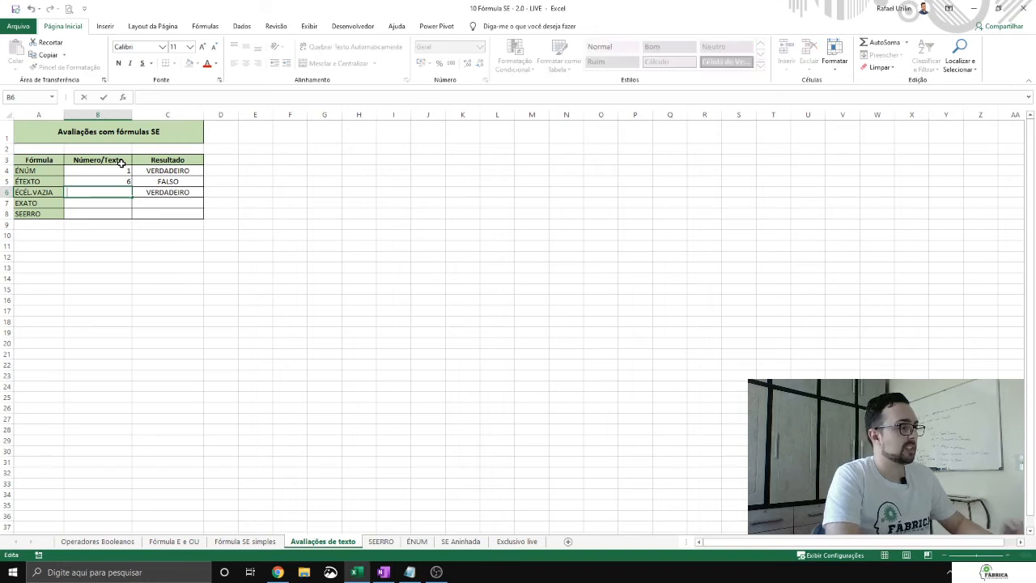
key("Return")
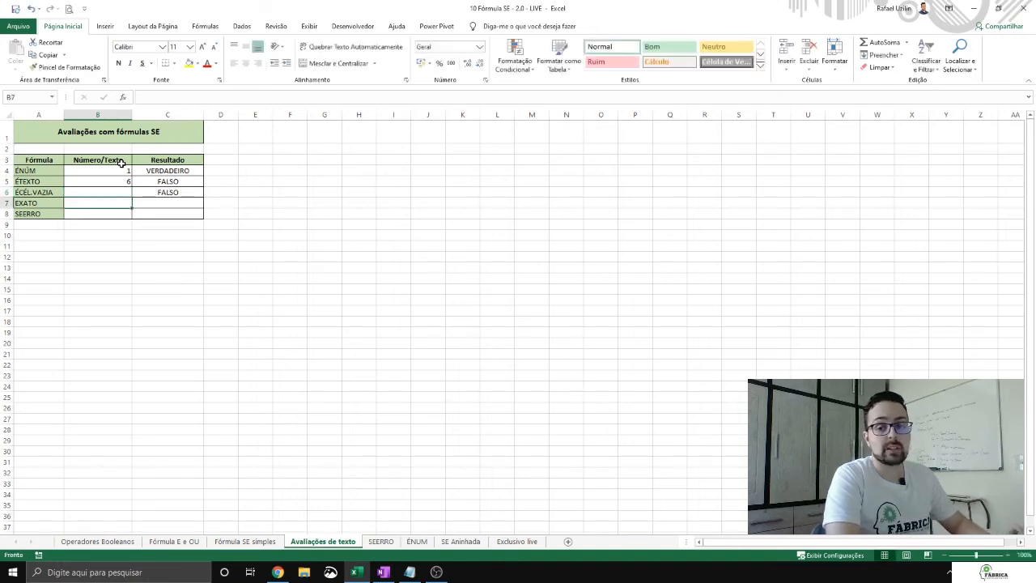
key("Up")
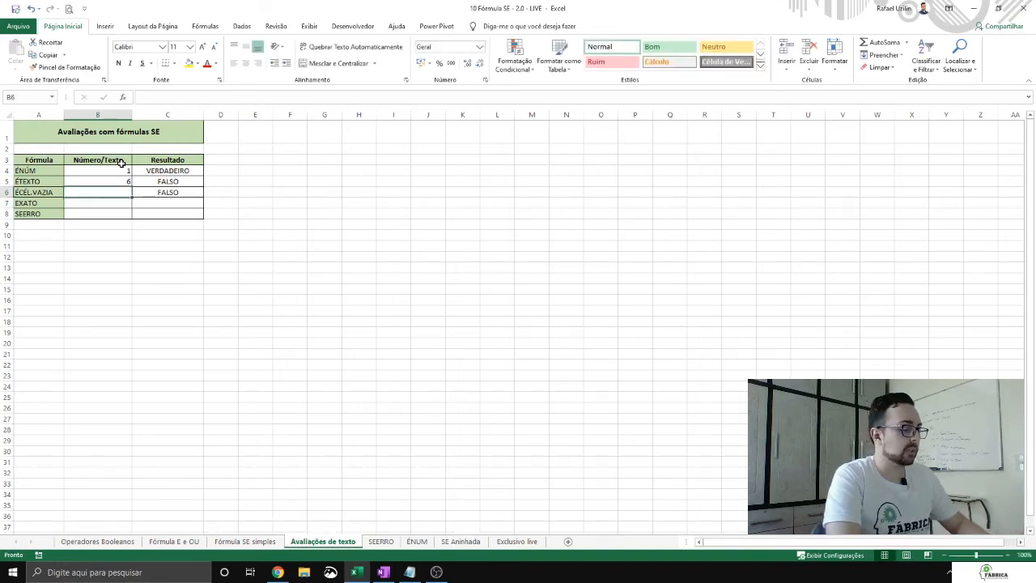
key("Delete")
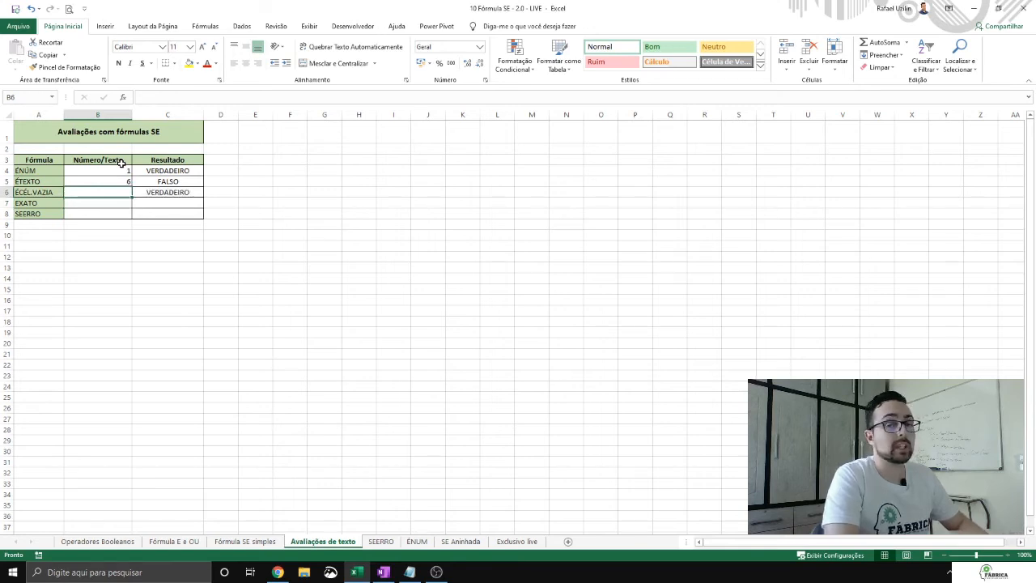
Step: Enter Texto in B7 as the sample value for the EXATO row
key("Down")
key("Right")
key("Left")
type("Texto")
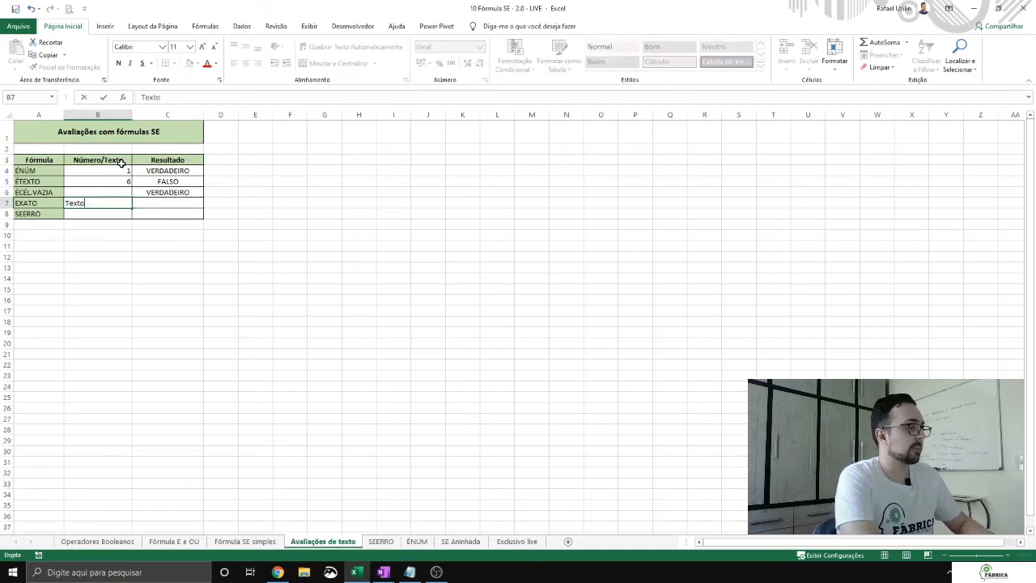
key("Tab")
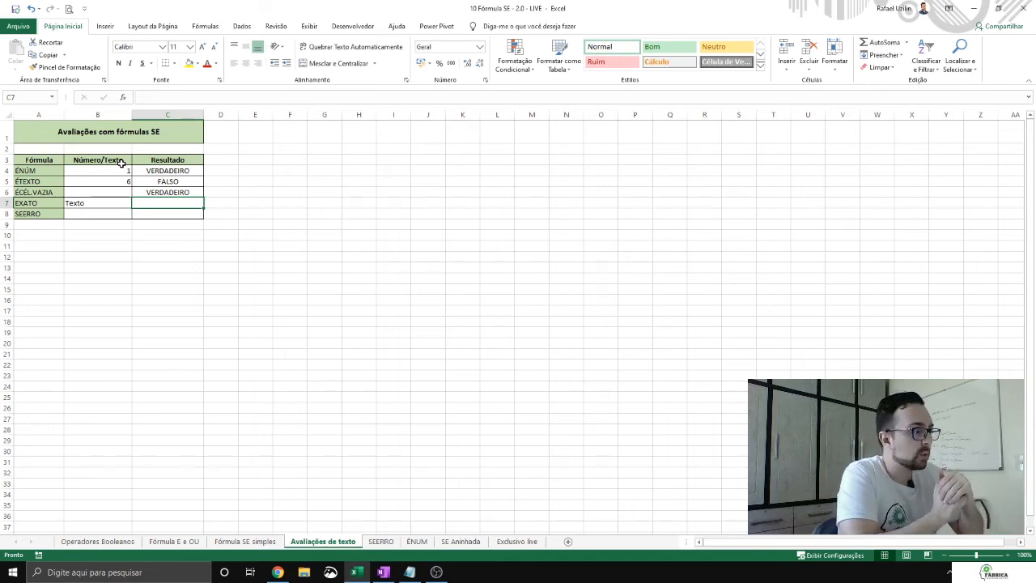
Step: Enter the formula =EXATO(B7;"texto") in C7
type("=")
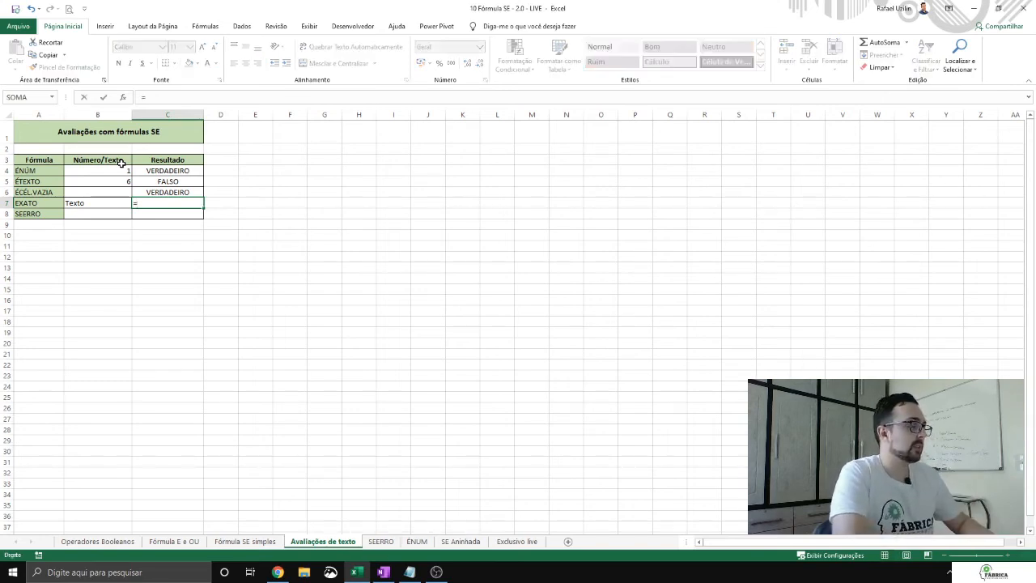
type("EXATO(")
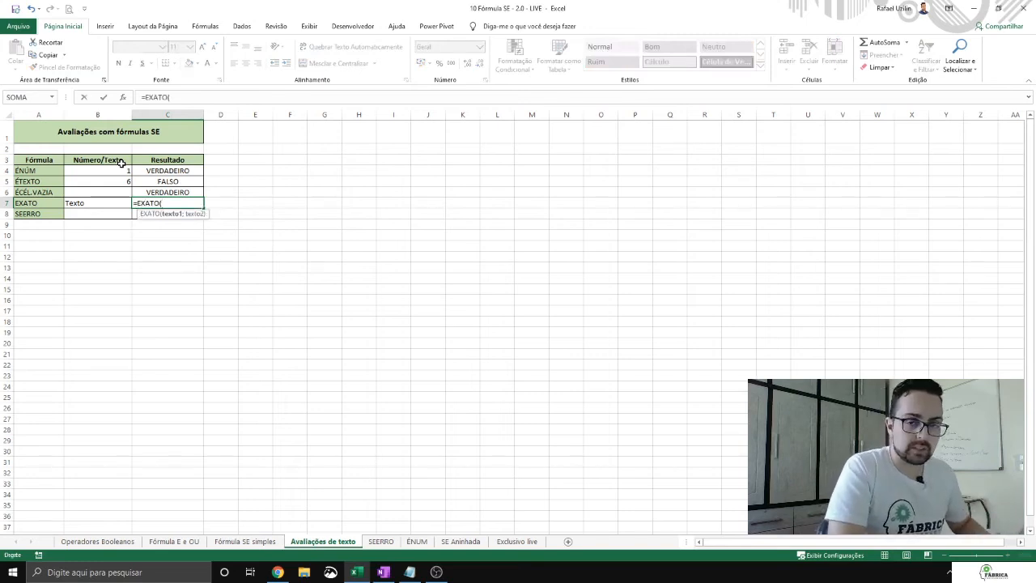
key("Left")
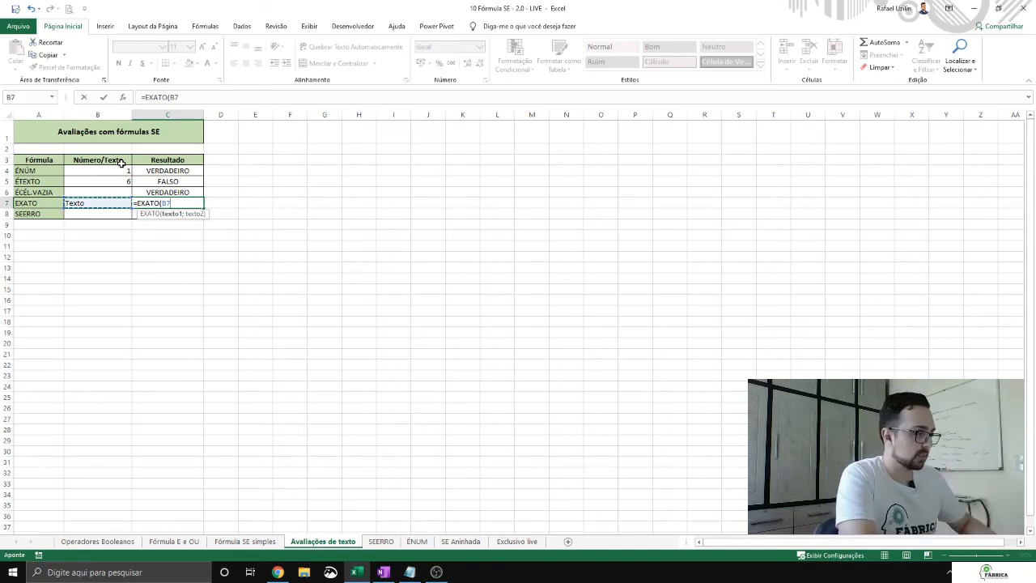
type(";\"texto\"")
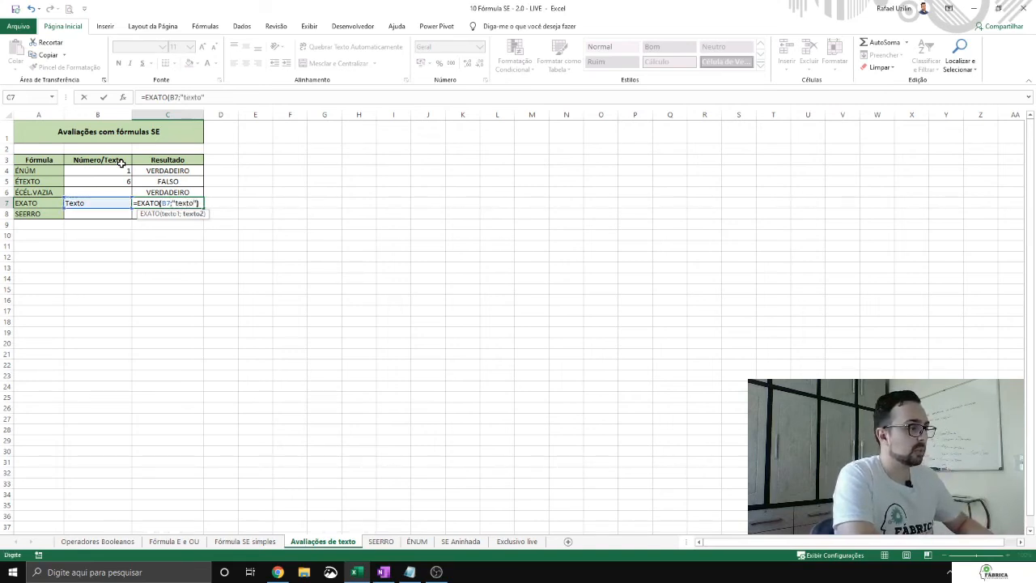
type(")")
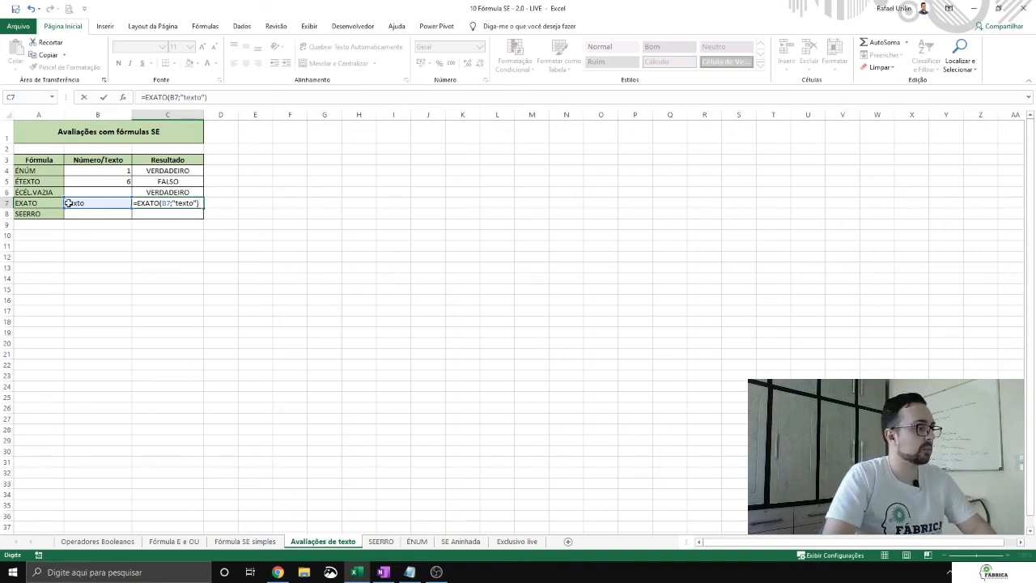
left_click(159, 202)
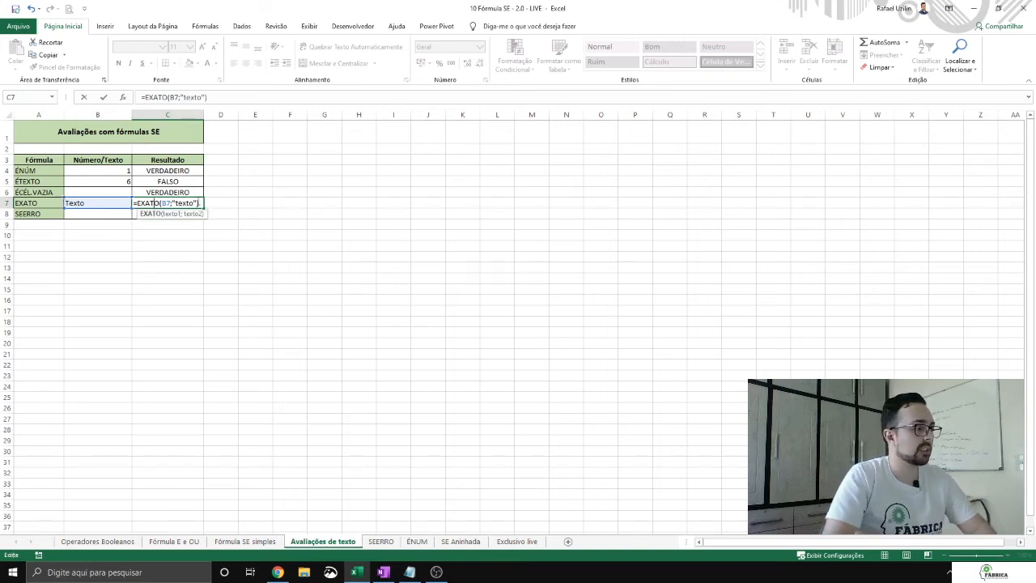
key("Return")
Step: Test the EXATO formula with lowercase texto in B7, and change the value back to Texto
key("Up")
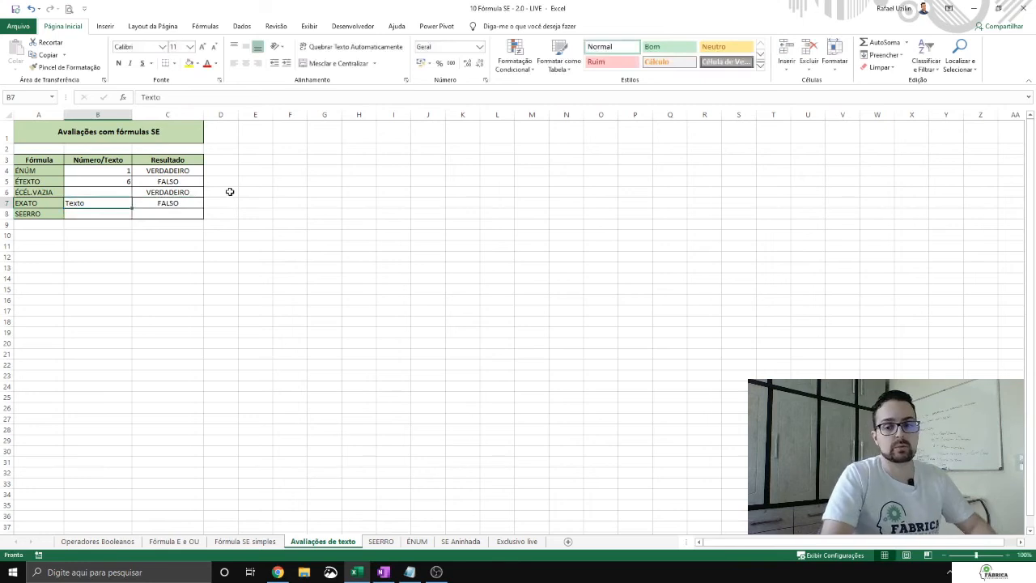
type("testo")
key("Return")
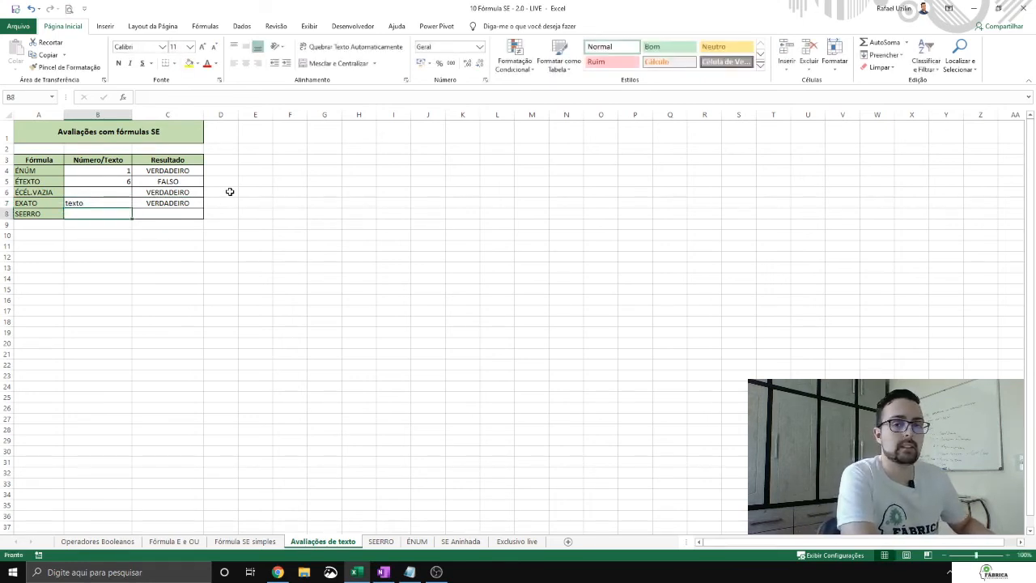
key("Up")
key("F2")
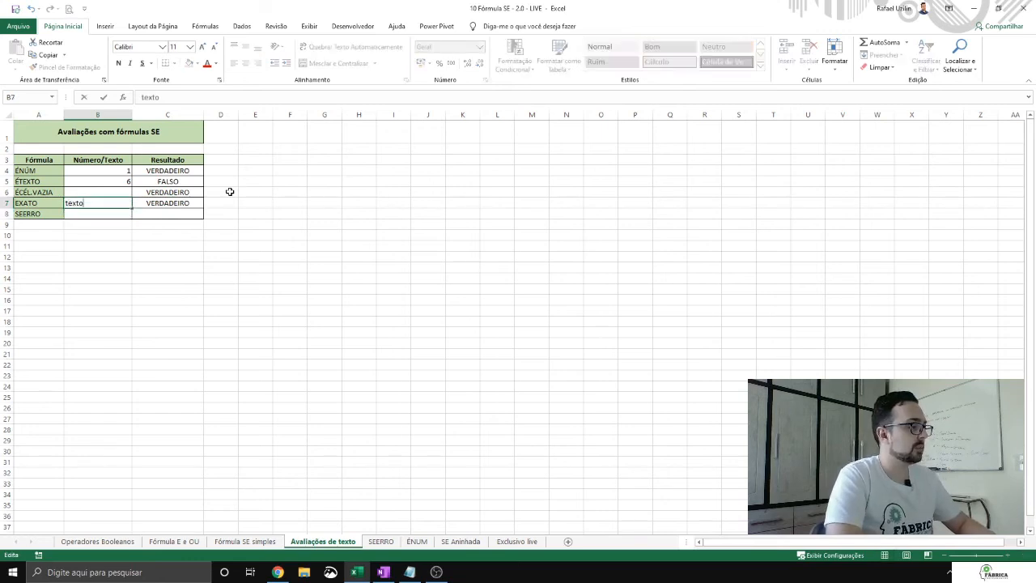
key("Home")
key("Delete")
type("T")
key("Return")
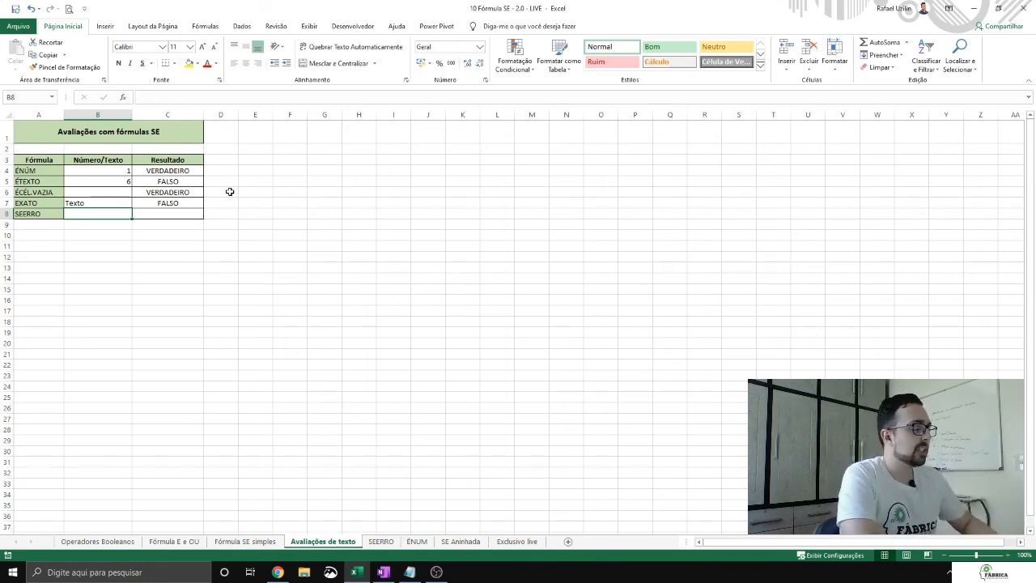
Step: Enter the lookup formula =PROCV(A5;F:G;1;0) in B8 of the SEERRO row
type("=PROCV(")
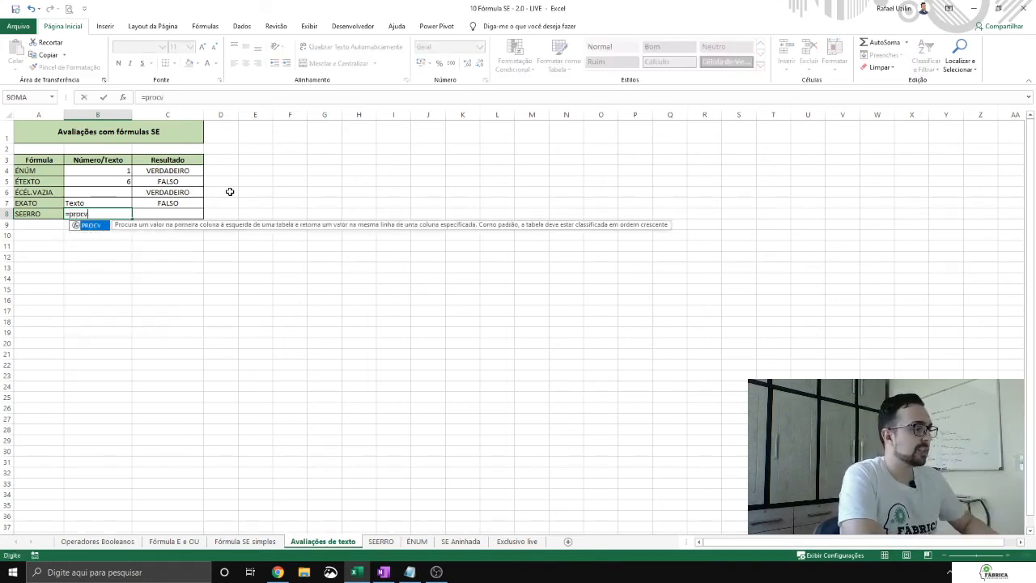
left_click(46, 183)
type(";")
left_click_drag(290, 114, 324, 108)
type(";0")
key("BackSpace")
type("1;0")
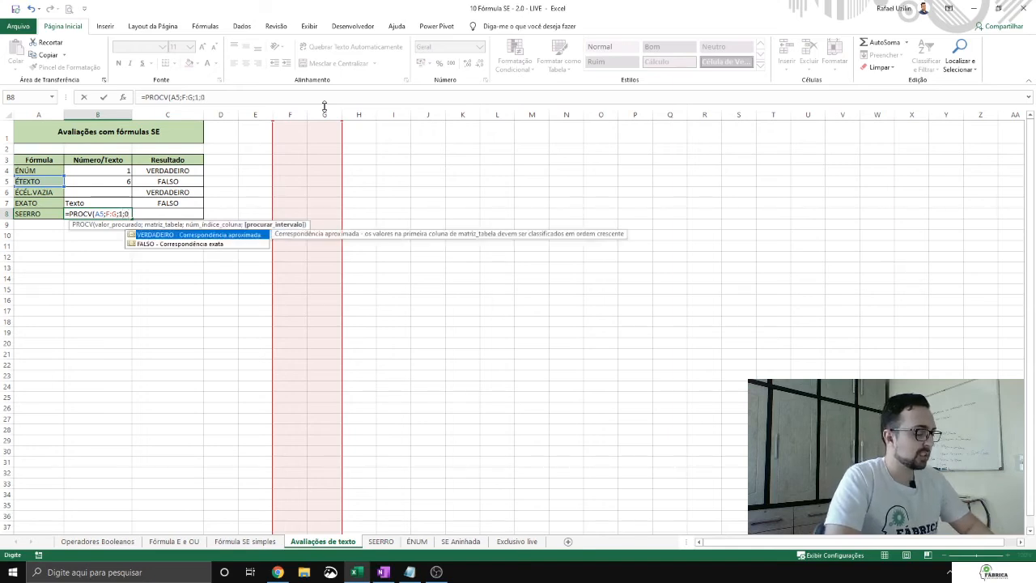
key("Return")
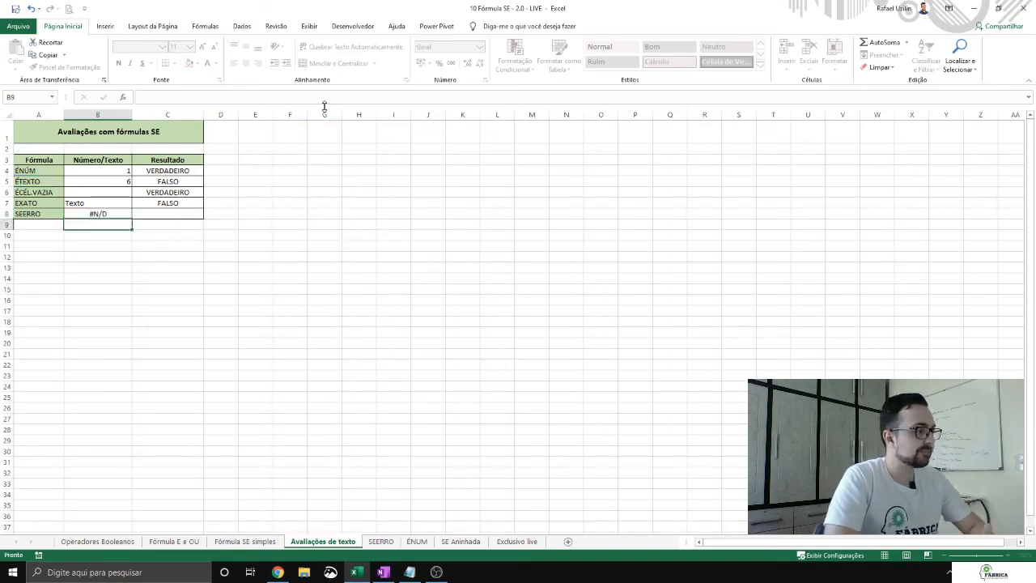
Step: Cut the PROCV expression out of the B8 formula, keeping only the equals sign
left_click(106, 210)
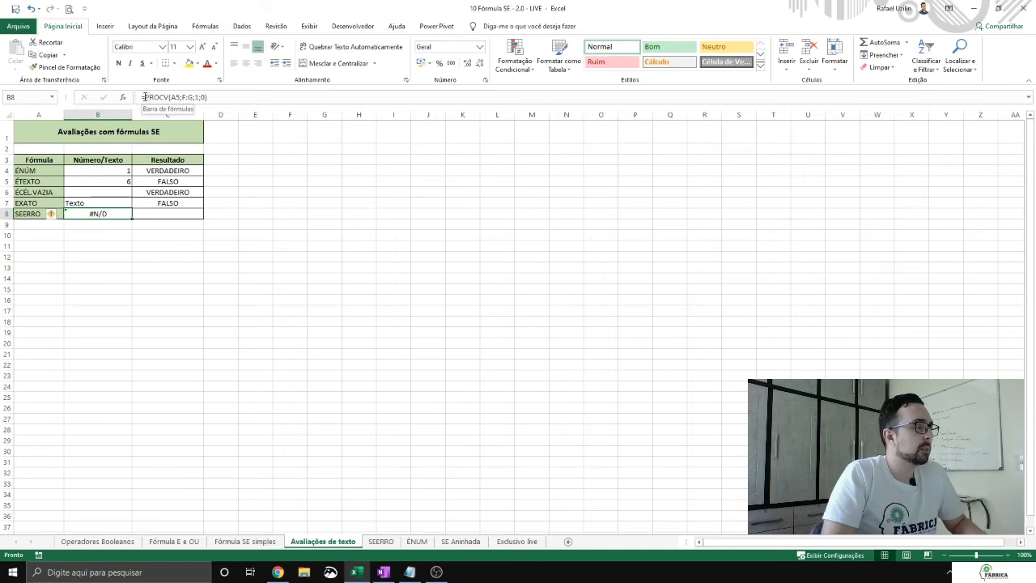
left_click(158, 213)
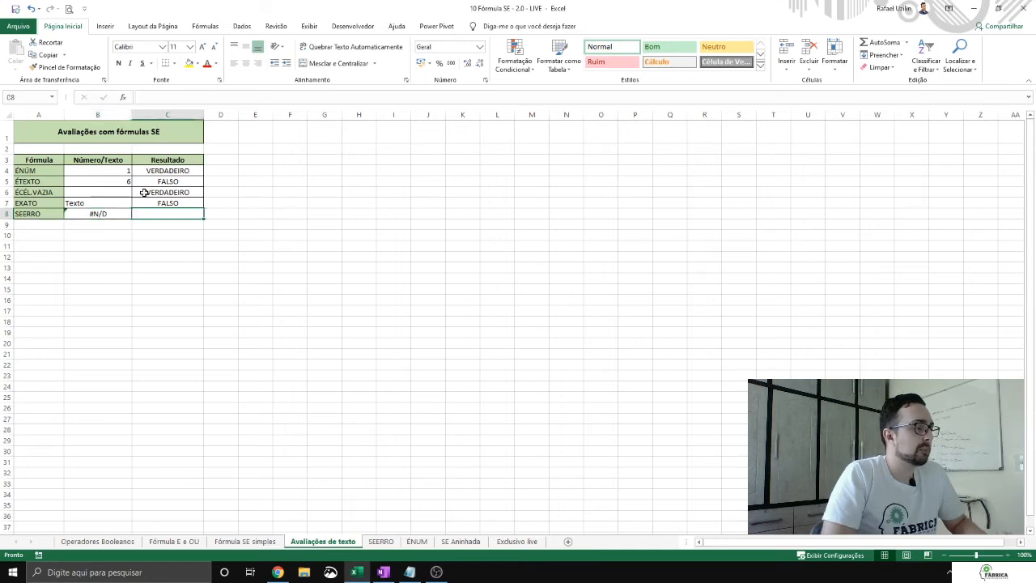
left_click(101, 210)
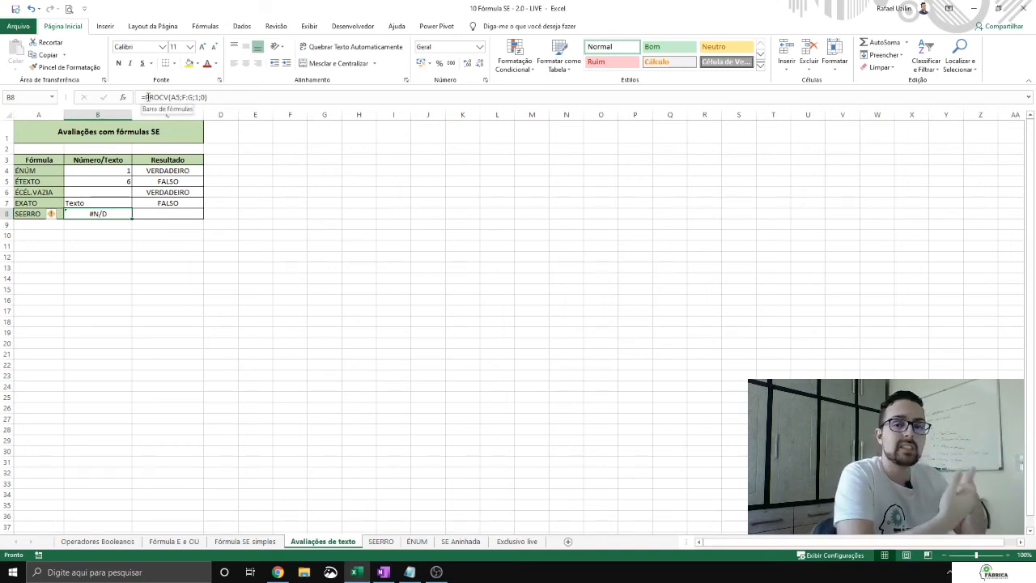
left_click_drag(142, 97, 239, 91)
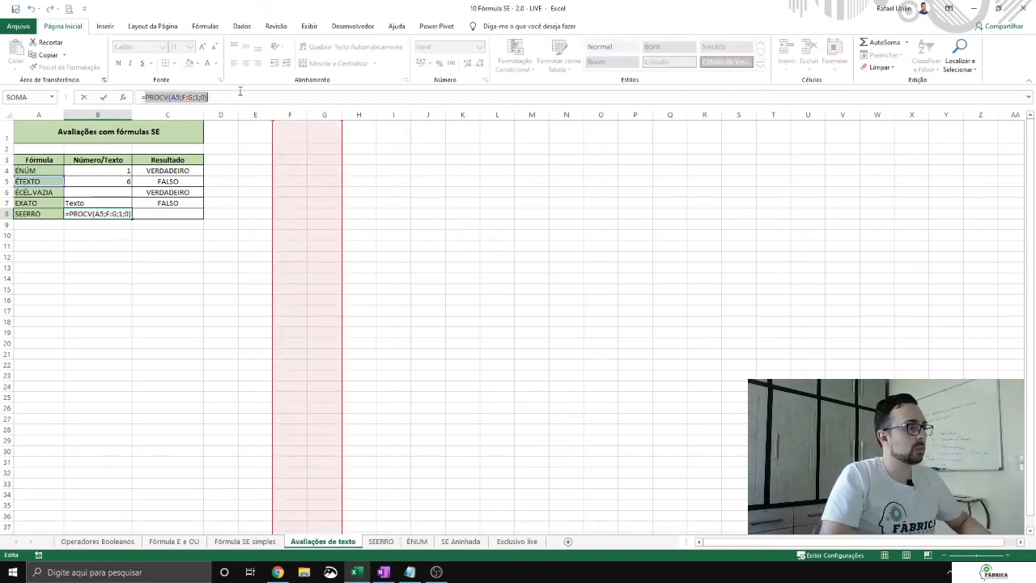
left_click(172, 96)
left_click_drag(146, 98, 239, 96)
key("ctrl+c")
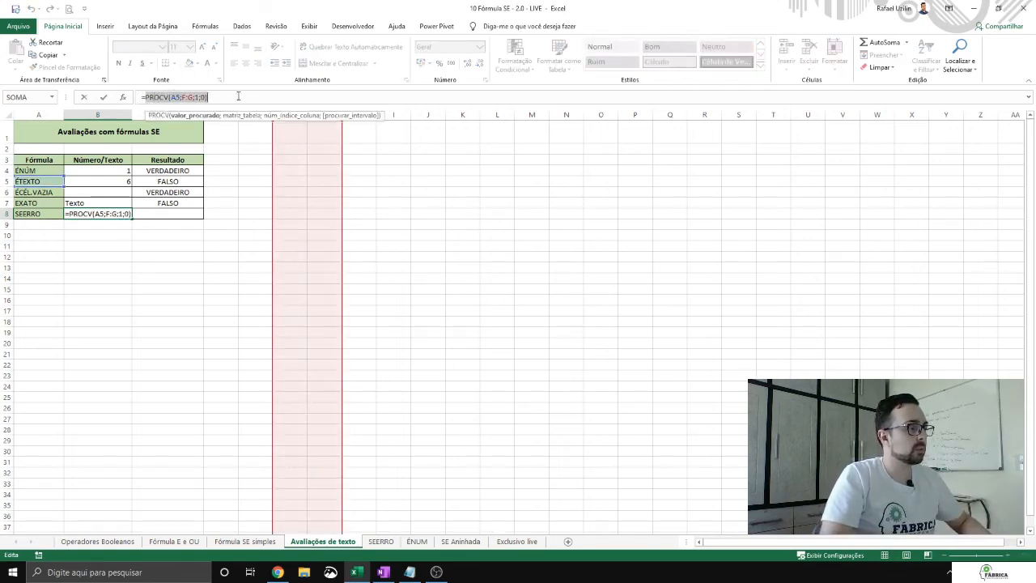
key("BackSpace")
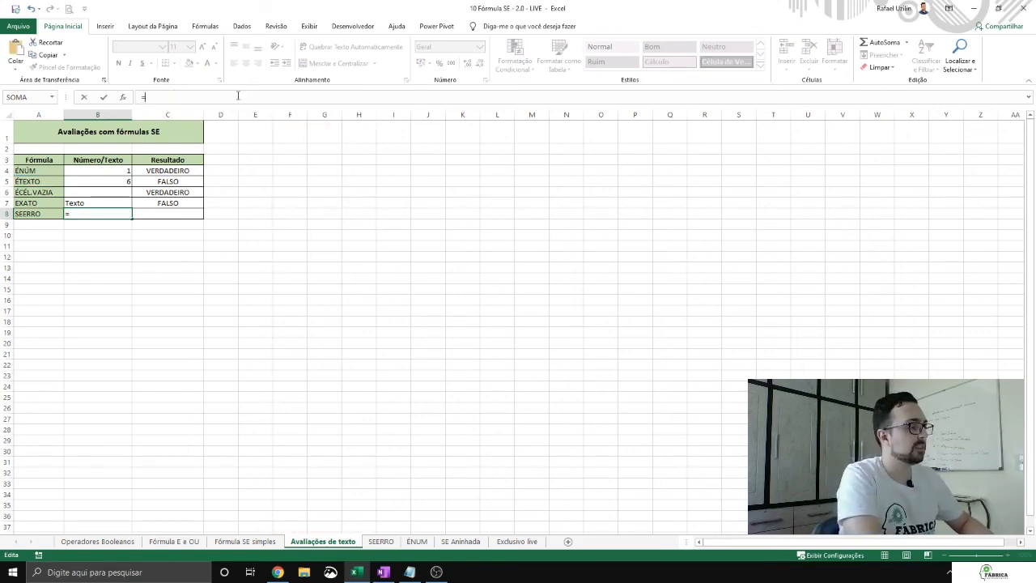
Step: Complete B8 as =SEERRO(PROCV(A5;F:G;1;0);"não encontrado"), reusing the cut PROCV expression
type("SEER")
key("Tab")
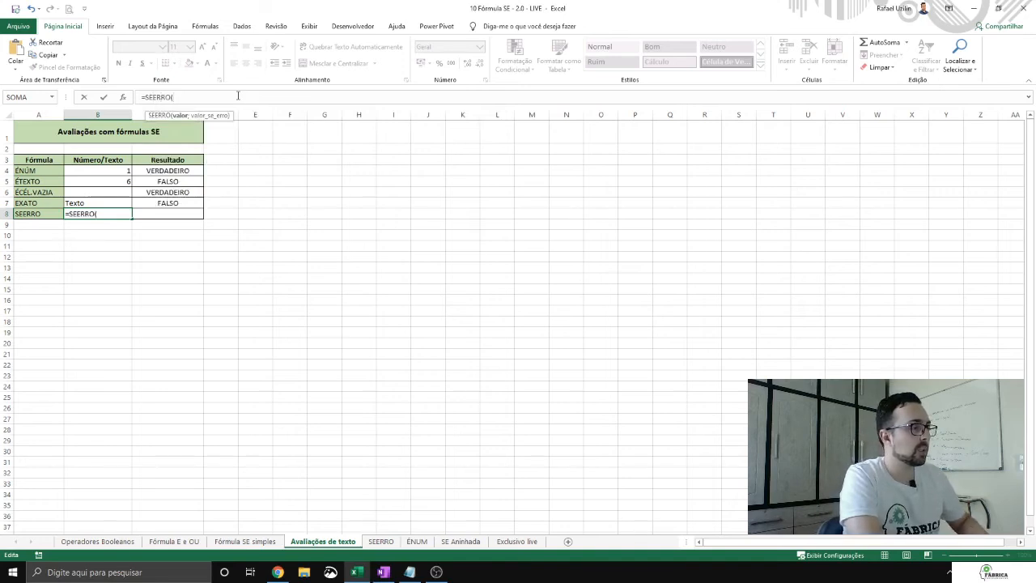
key("ctrl+v")
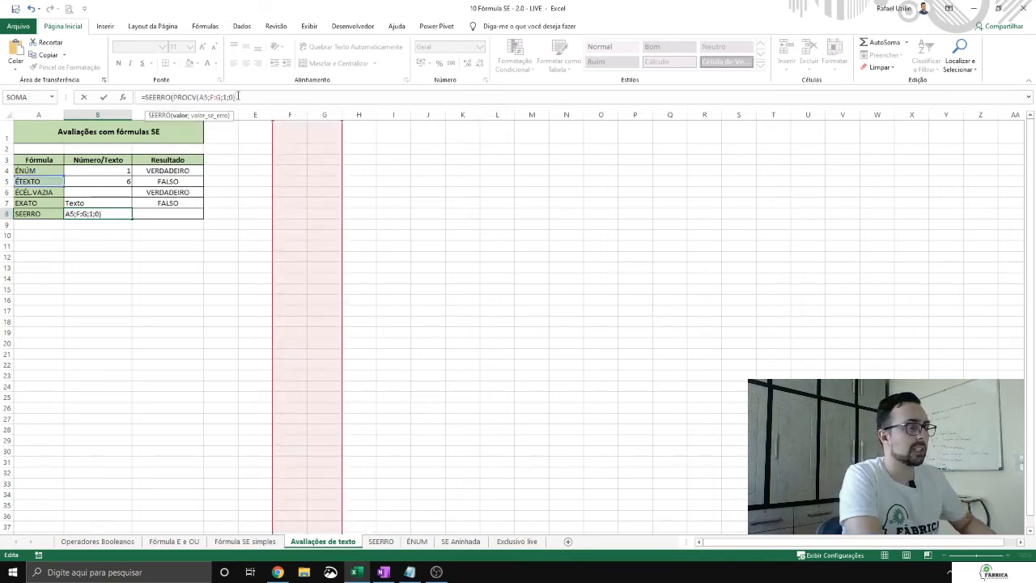
type(";")
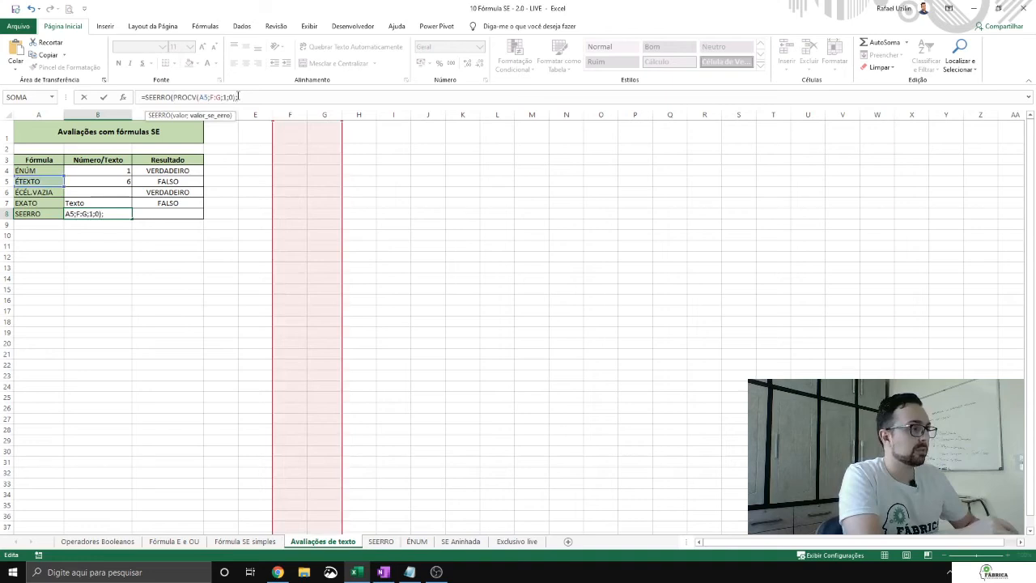
type("\"não encontrado\")")
key("Return")
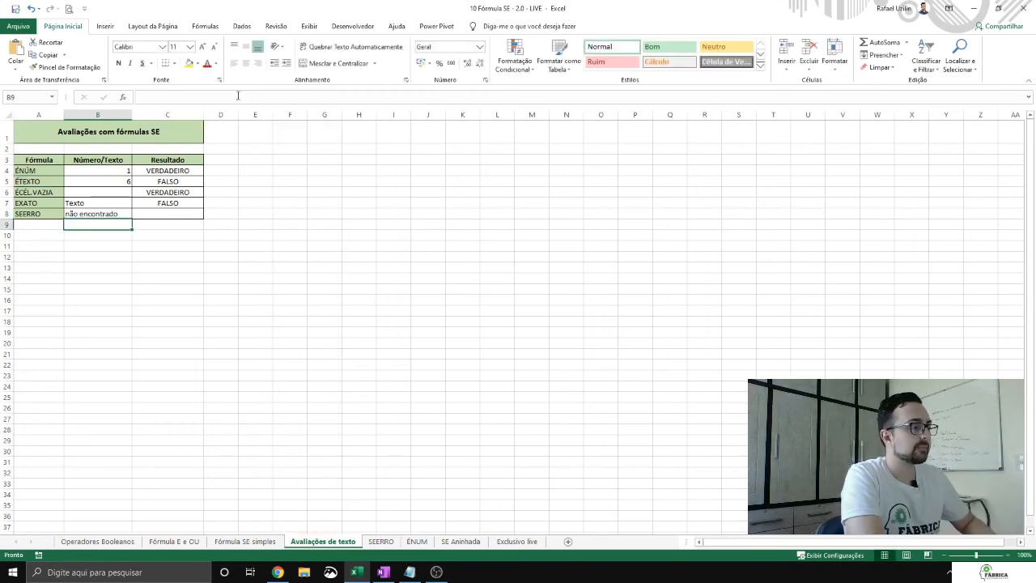
Step: Try filling the B8 formula down to B21, and undo the fill
left_click(105, 214)
left_click_drag(131, 218, 134, 356)
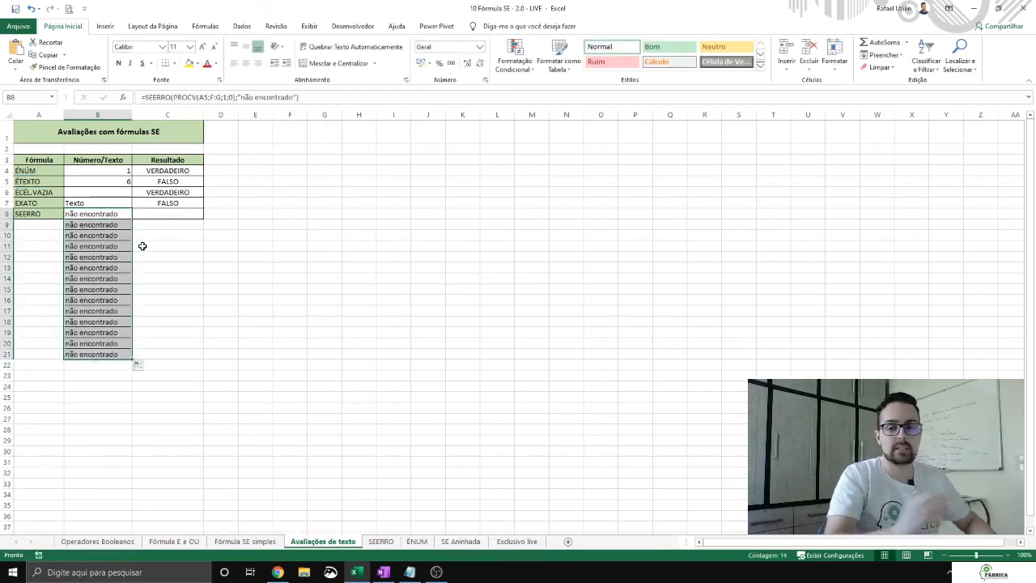
key("ctrl+z")
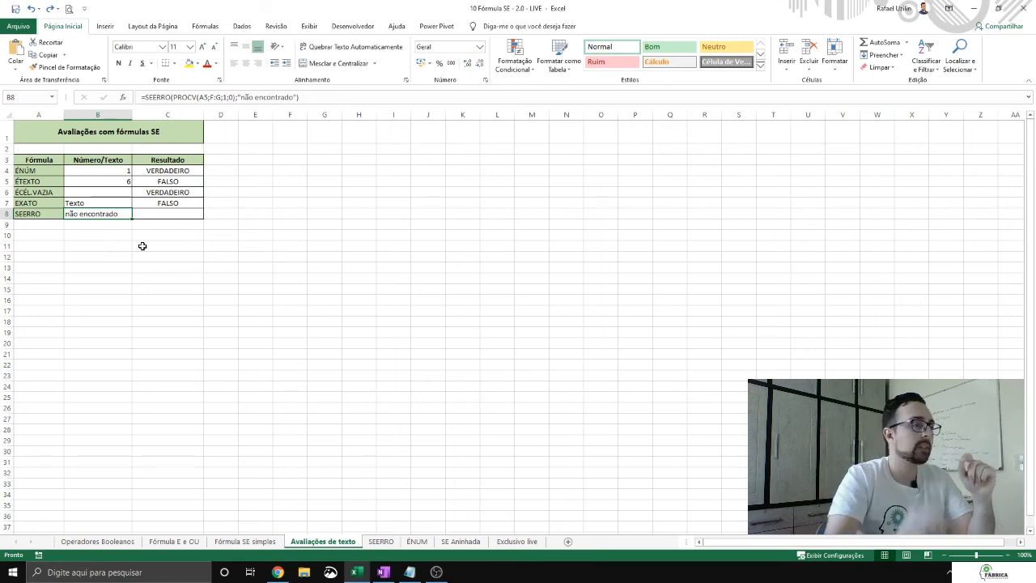
Step: Replace the error text in the B8 SEERRO formula with an empty string ""
left_click_drag(241, 97, 291, 91)
key("BackSpace")
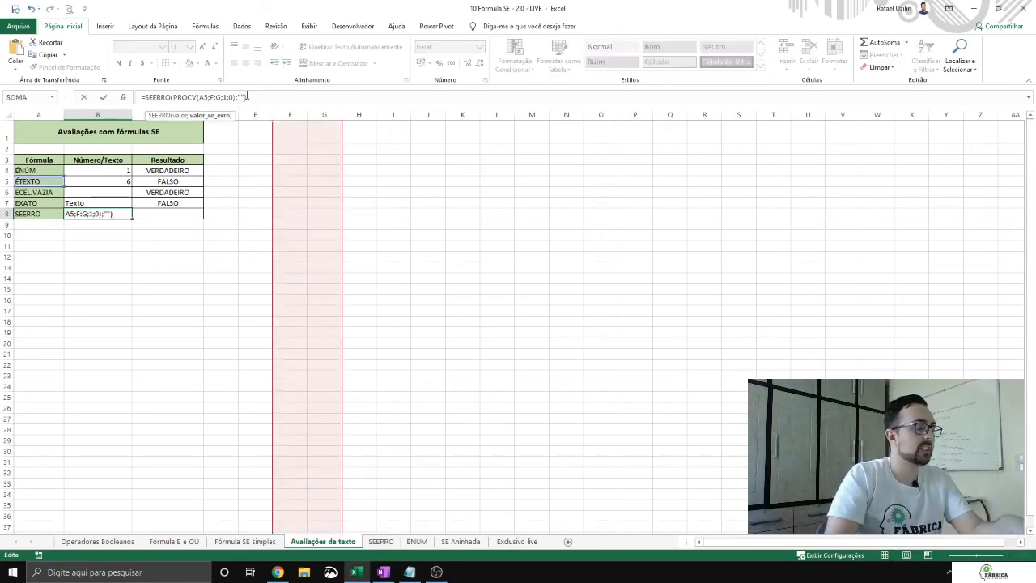
key("Return")
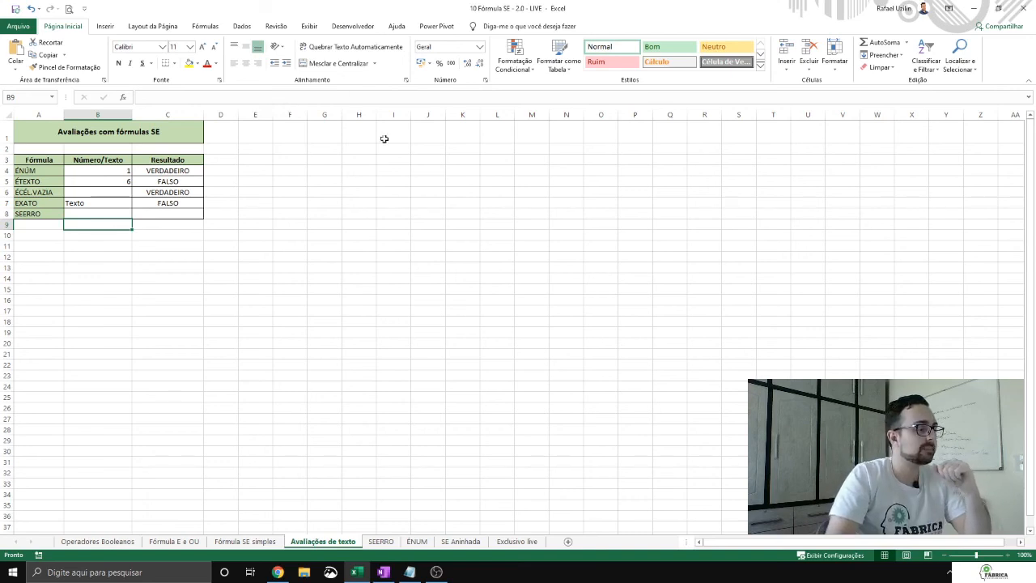
Step: Open the SEERRO sheet
left_click(383, 543)
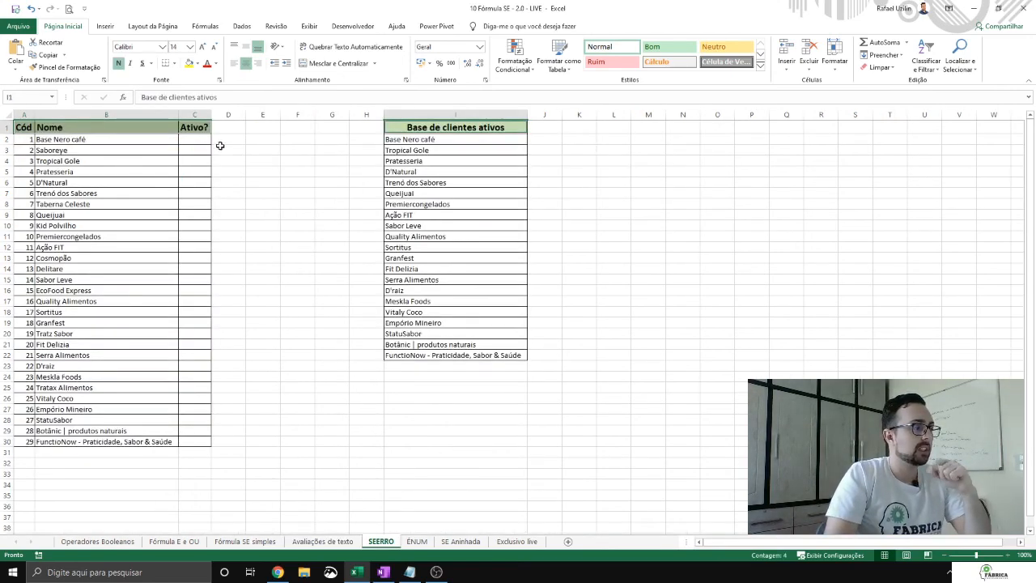
left_click(199, 141)
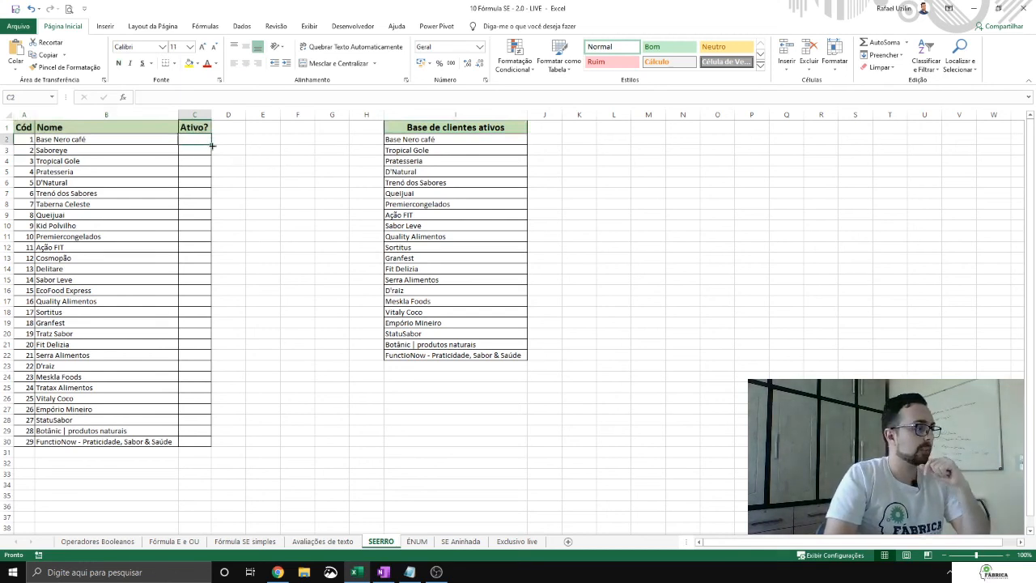
type("=")
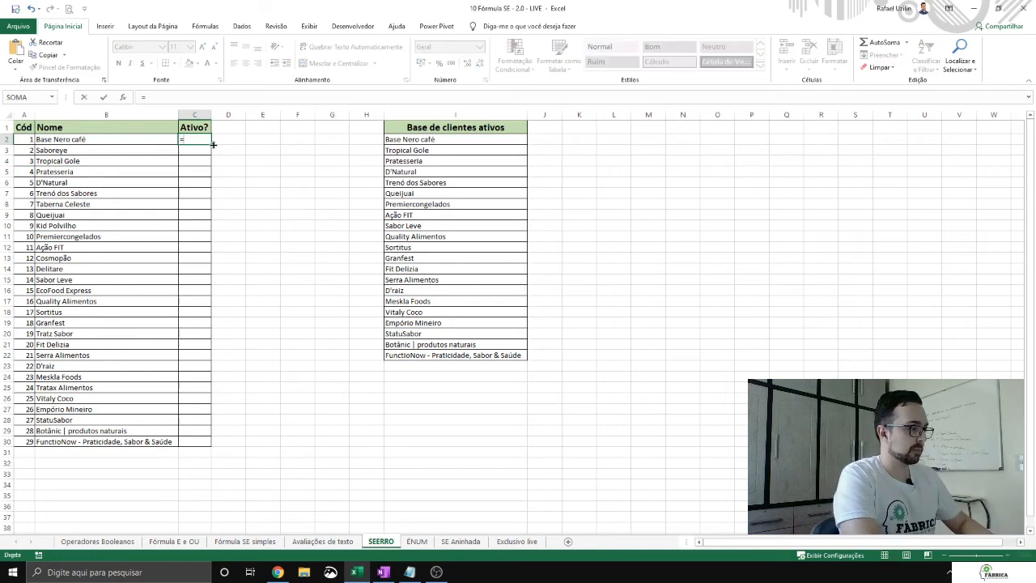
type("PROCV(")
key("Escape")
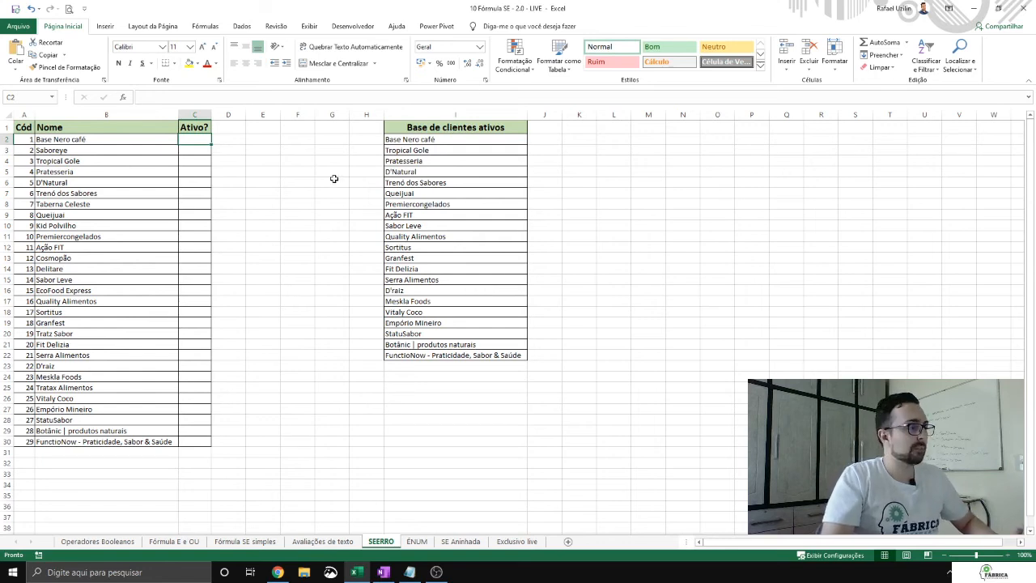
Step: Compare the client names in the Nome column with the Base de clientes ativos list
left_click_drag(122, 139, 123, 413)
left_click_drag(453, 142, 445, 375)
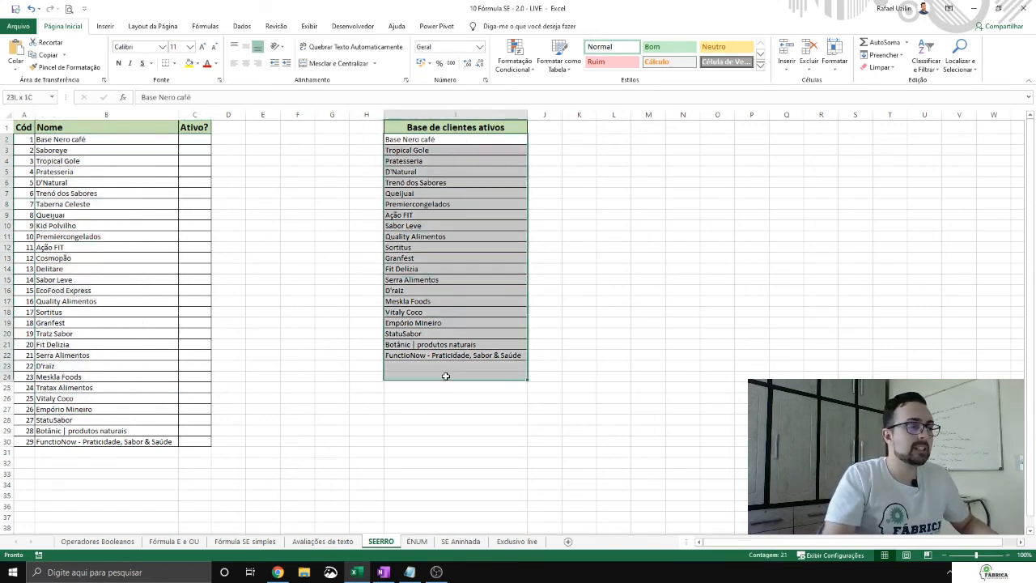
left_click(88, 289)
left_click(102, 356)
left_click(467, 247)
left_click(478, 194)
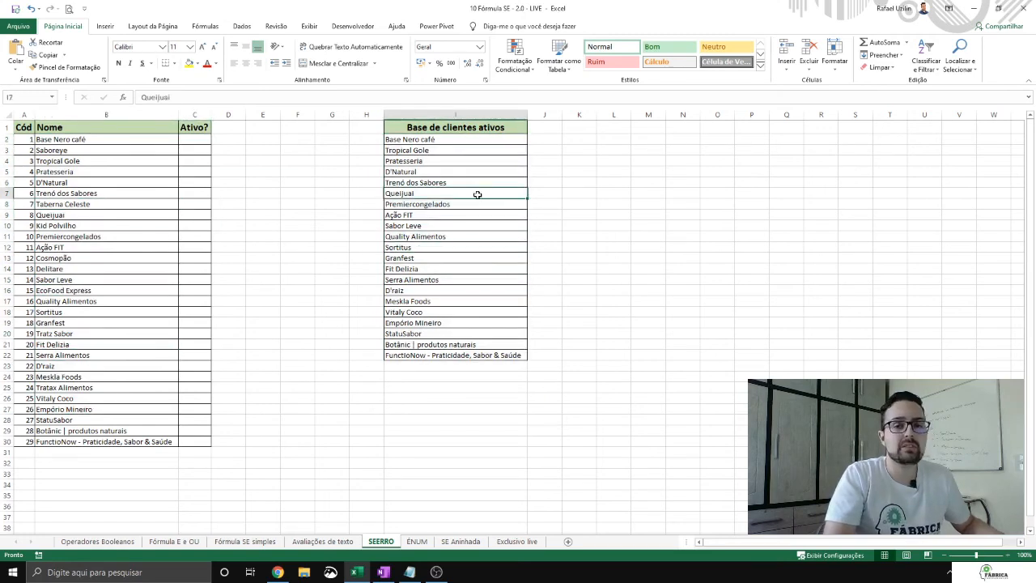
Step: Enter =PROCV(B2;I:I;1;0) in C2 to look up the client's name in the Base de clientes ativos column
left_click(197, 139)
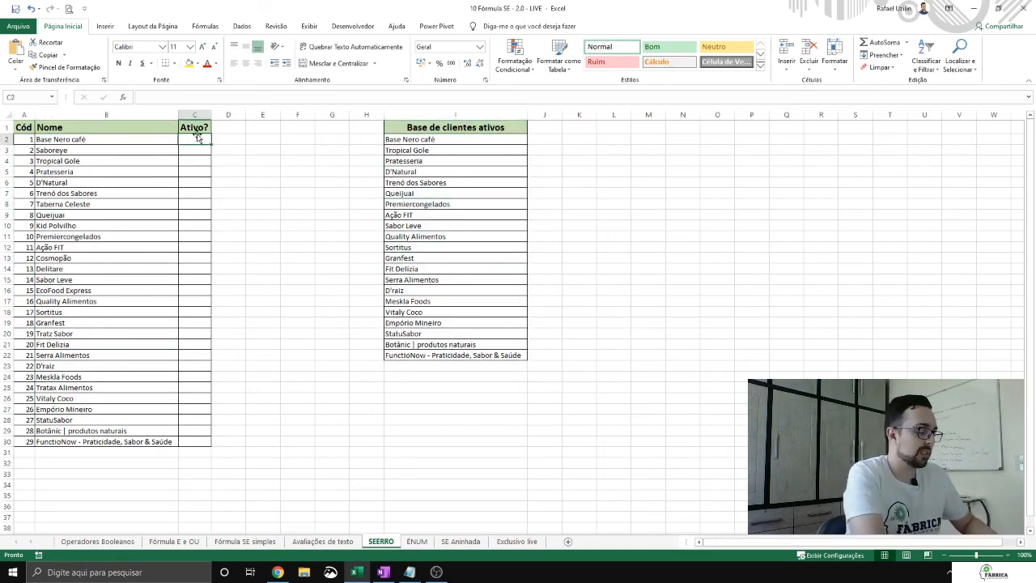
type("=PROCV(")
key("Left")
type(";")
left_click(434, 112)
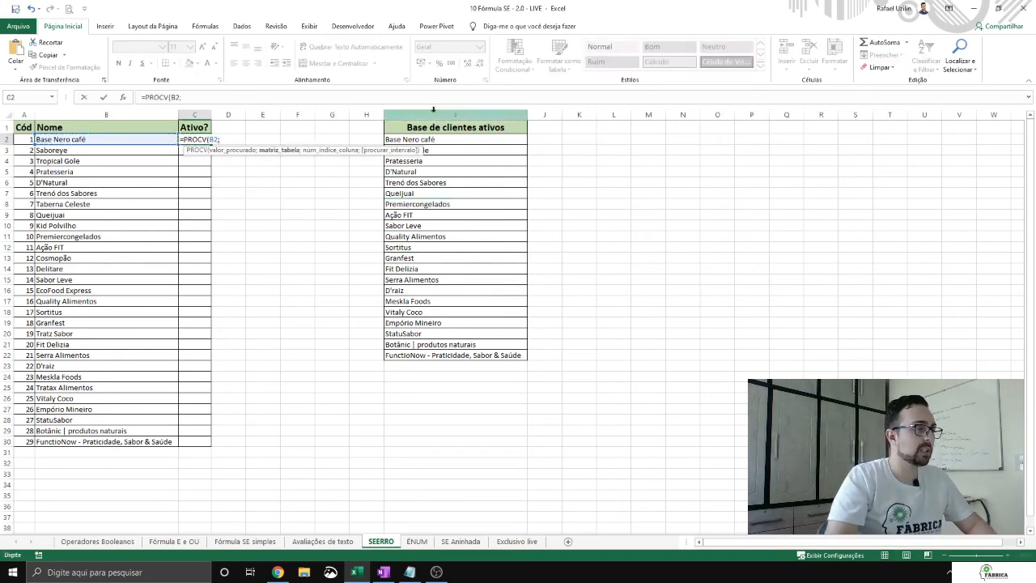
type(";1;")
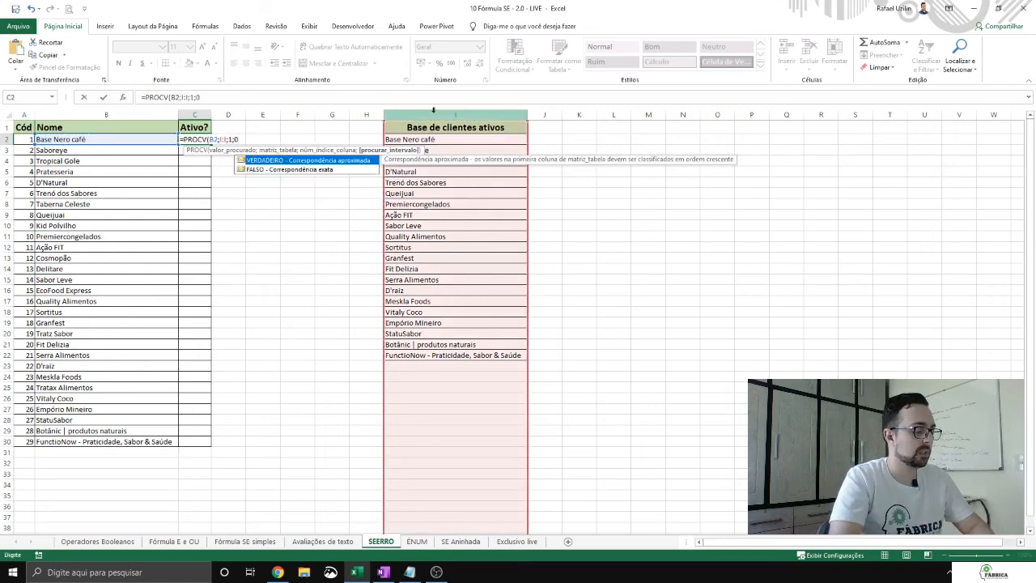
type("0")
key("Return")
key("Up")
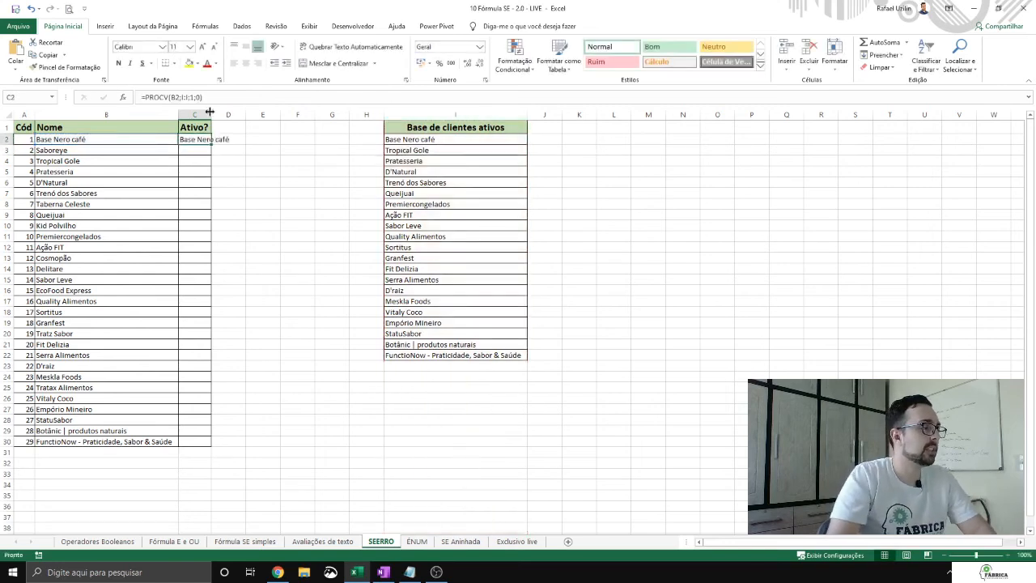
Step: Fill the C2 PROCV formula down to row 30 and fit the width of the Ativo? column to its contents
left_click_drag(209, 112, 230, 112)
double_click(232, 144)
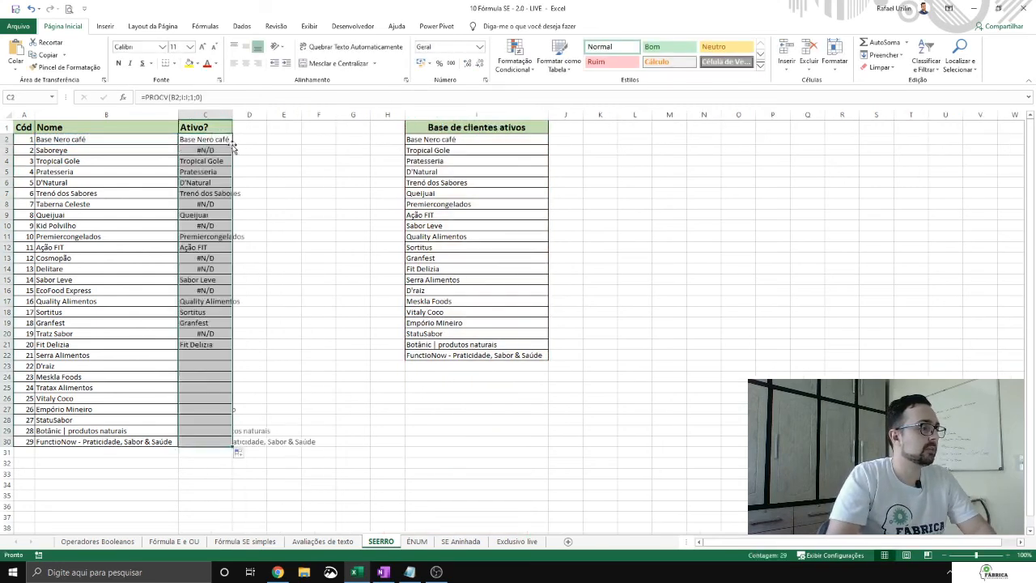
double_click(231, 114)
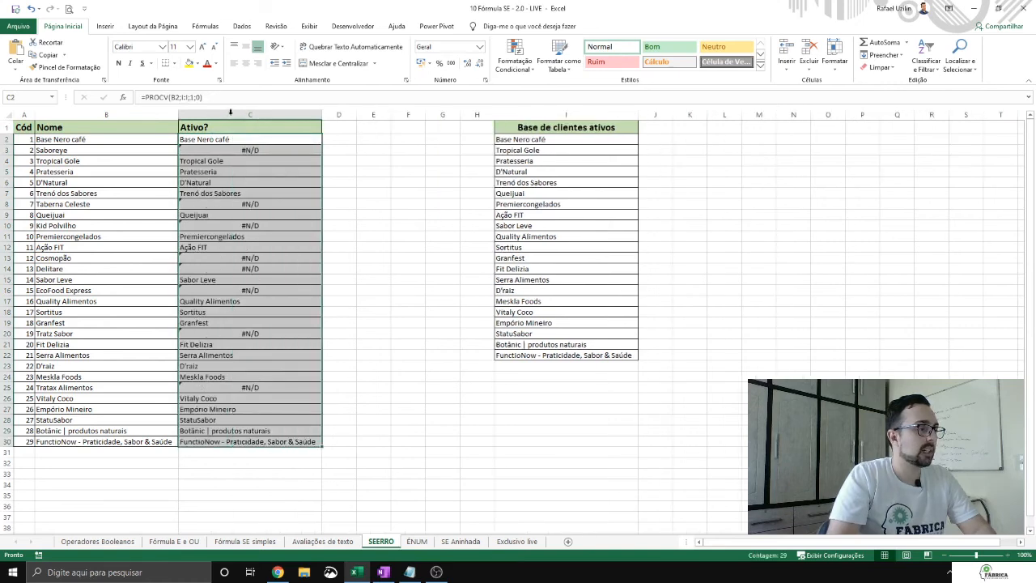
key("Up")
key("Down")
key("Down")
key("Down")
key("Up")
key("Up")
key("Up")
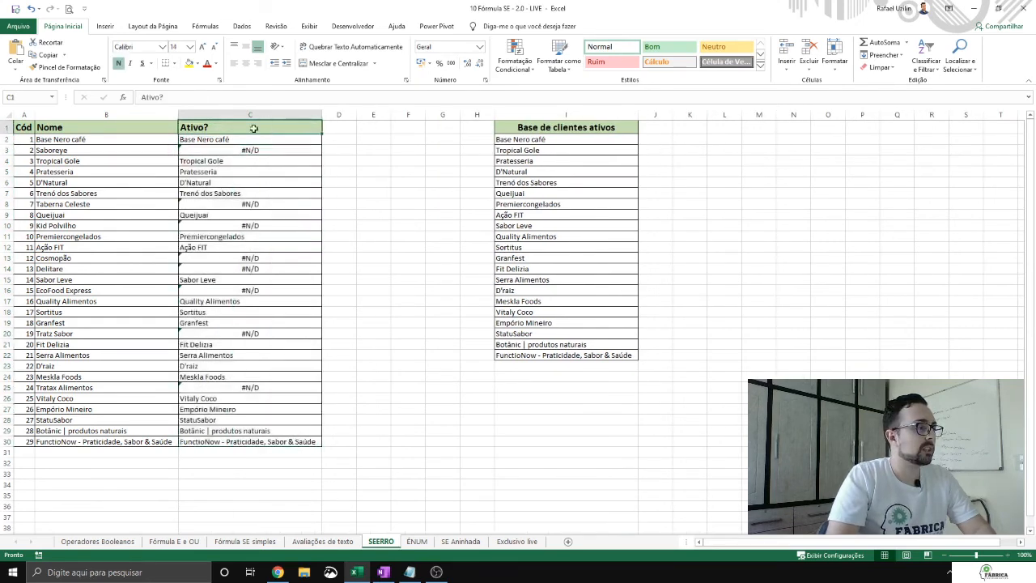
Step: Add a filter to the client table spanning A1:C30
left_click(20, 127)
key("ctrl+shift+Right")
key("ctrl+shift+Down")
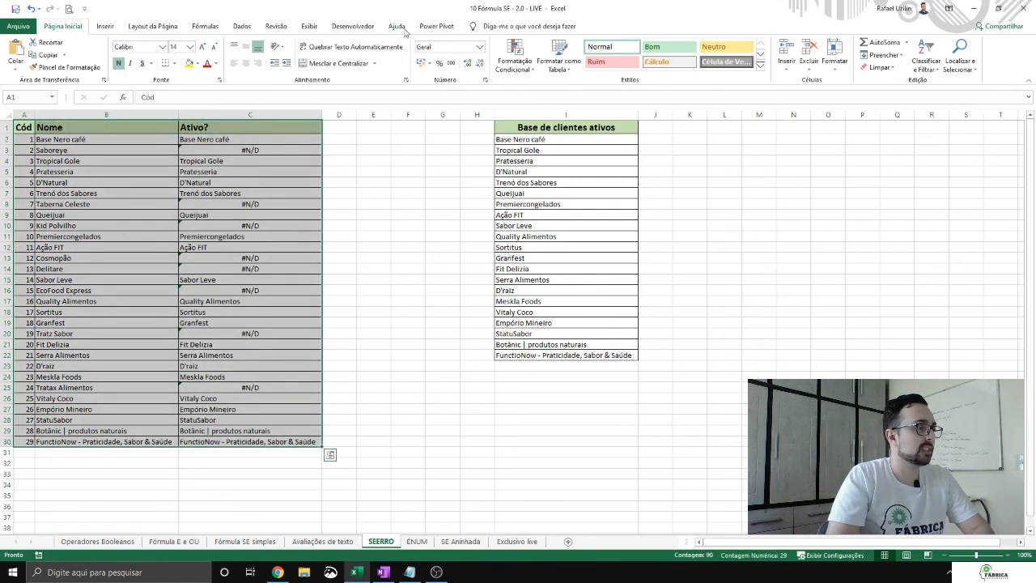
left_click(242, 26)
left_click(356, 56)
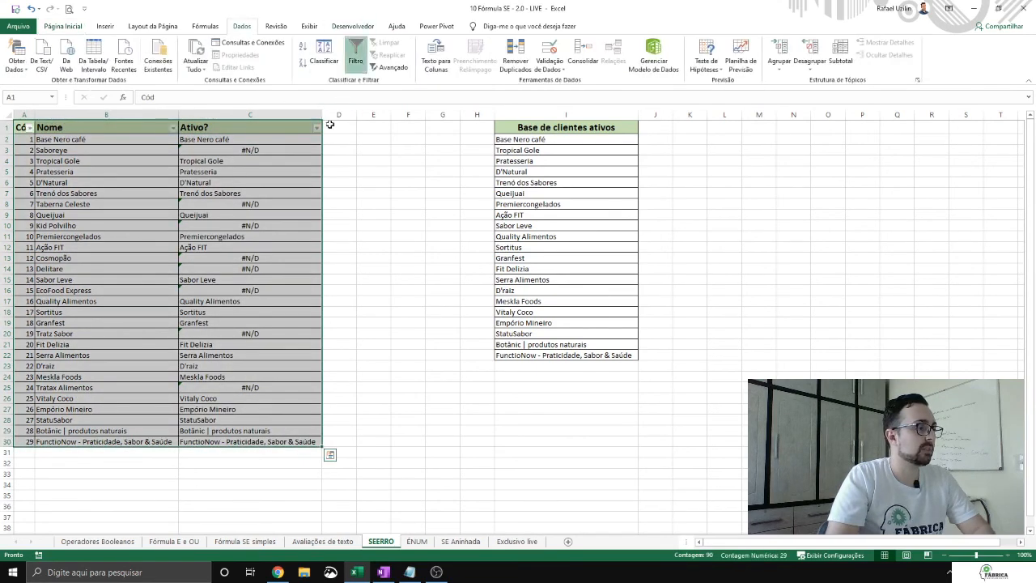
Step: Filter the Ativo? column to show only the #N/D rows
left_click(317, 127)
left_click(251, 234)
scroll(252, 237, "down", 4)
scroll(253, 243, "down", 4)
left_click(225, 309)
left_click(252, 333)
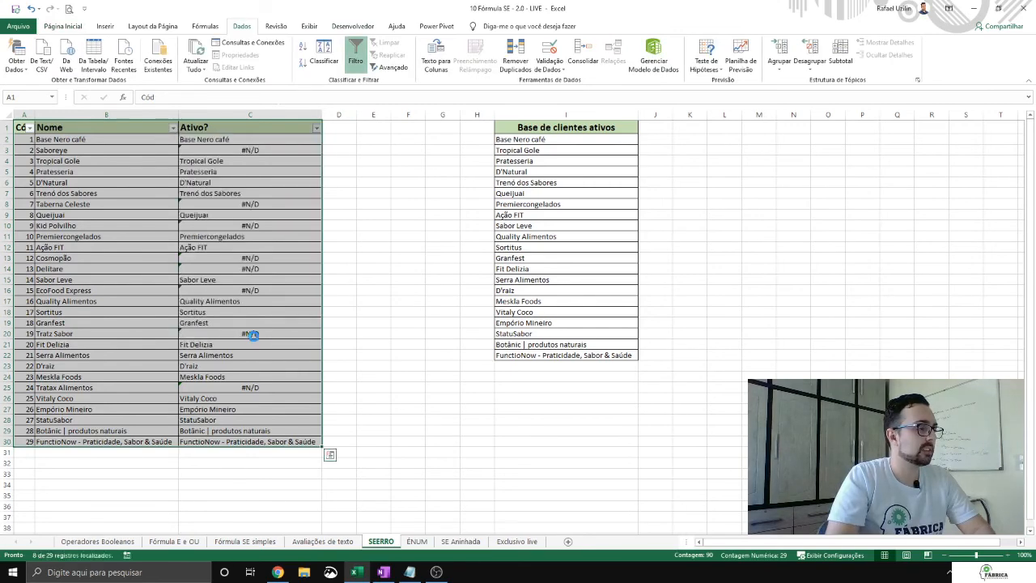
Step: Delete the filtered #N/D formulas from the Ativo? column and clear the filter criteria
left_click_drag(247, 142, 251, 225)
key("Delete")
left_click(303, 130)
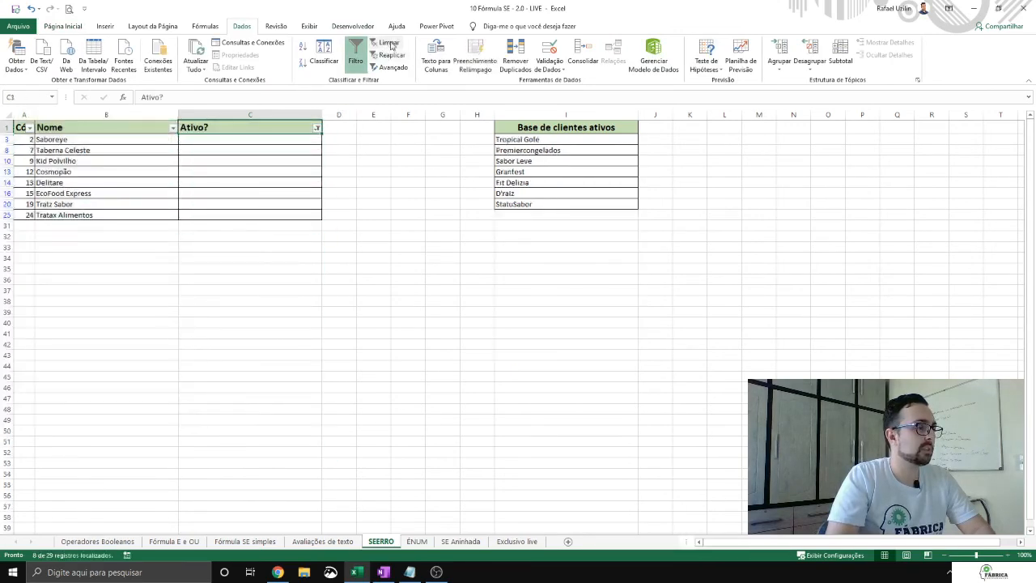
left_click(389, 45)
left_click(304, 139)
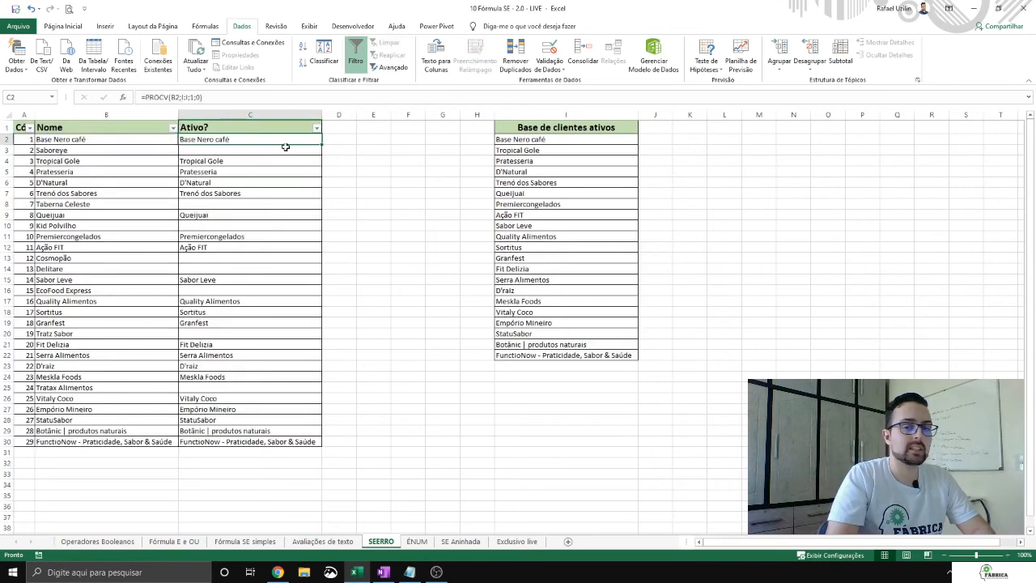
Step: Undo the filter clearing and enter Inativo in all the filtered blank Ativo? cells, showing every row again
left_click(30, 8)
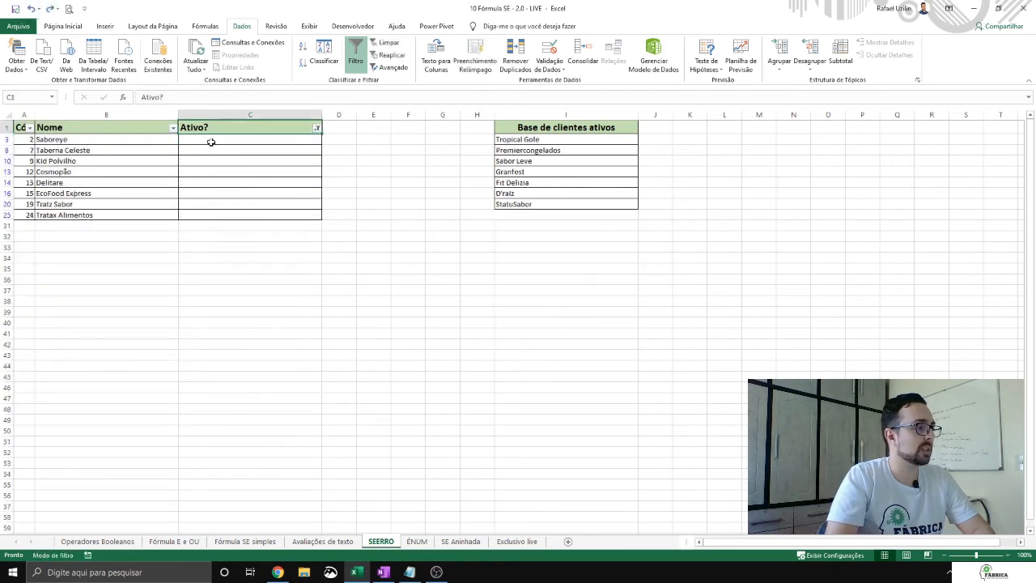
left_click_drag(210, 142, 216, 220)
type("Inativo")
key("ctrl+Return")
left_click(391, 47)
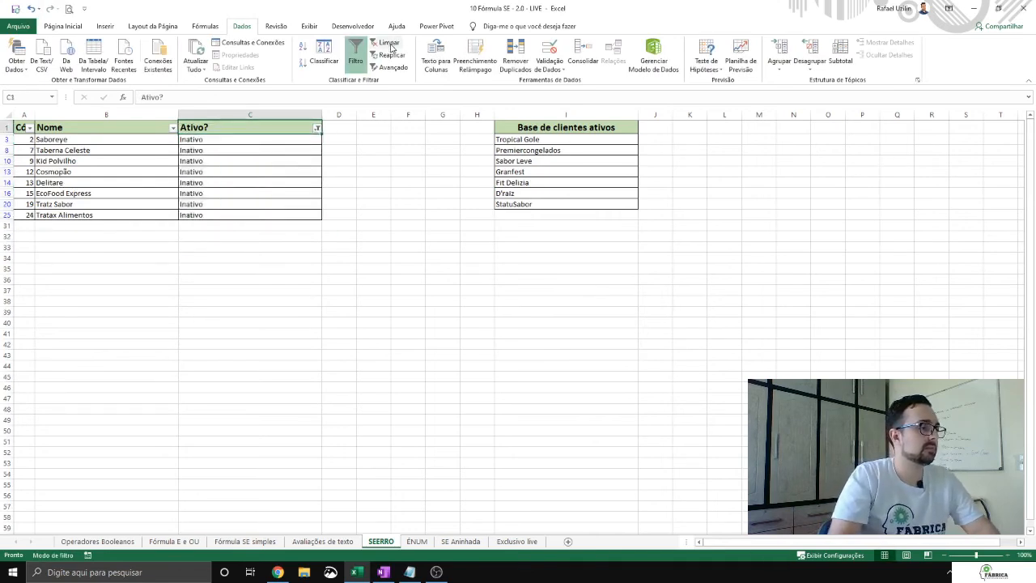
key("Down")
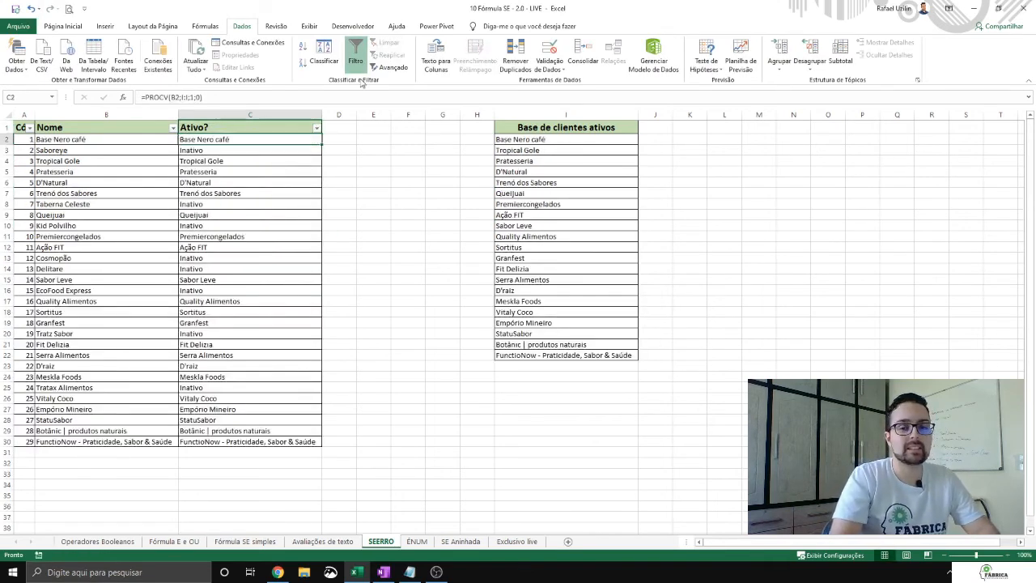
Step: Fill the C2 PROCV formula down the Ativo? column again, overwriting the manual Inativo entries
double_click(323, 144)
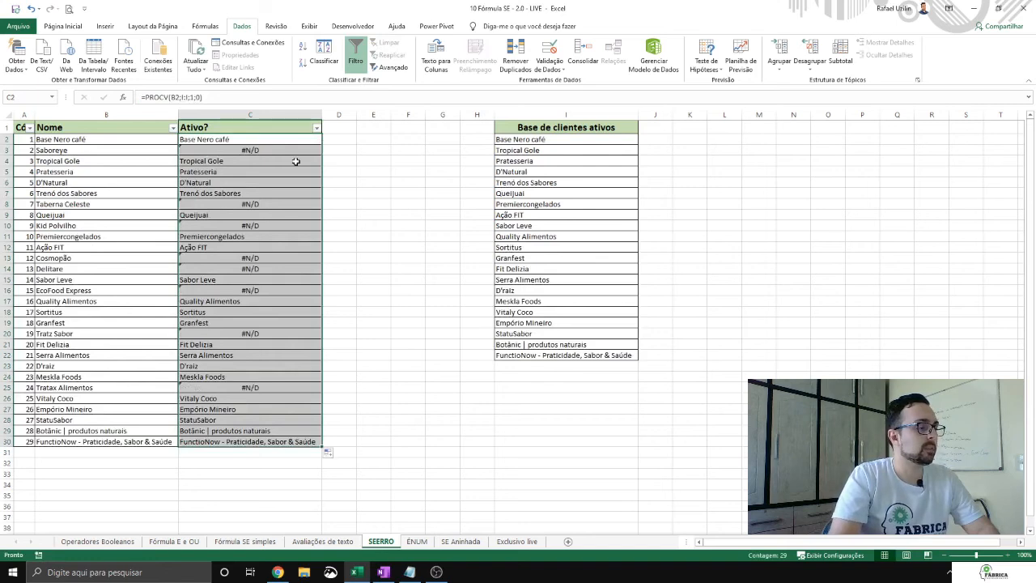
key("Down")
key("Down")
key("Down")
key("Down")
key("Down")
key("Down")
key("Down")
key("Down")
key("Down")
key("Down")
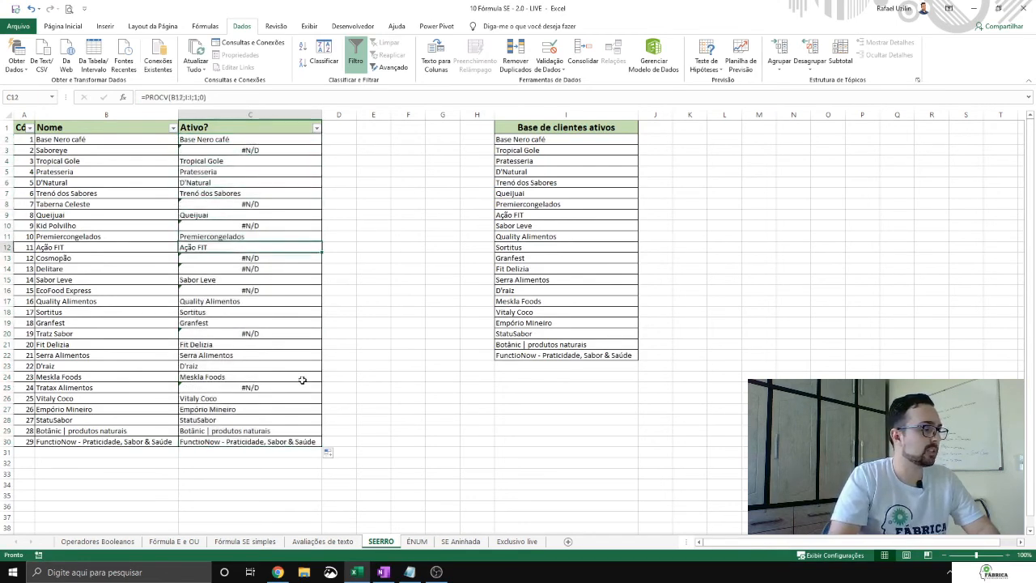
Step: Search the Base de clientes ativos column for Taberna Celeste, and close the search
left_click(123, 206)
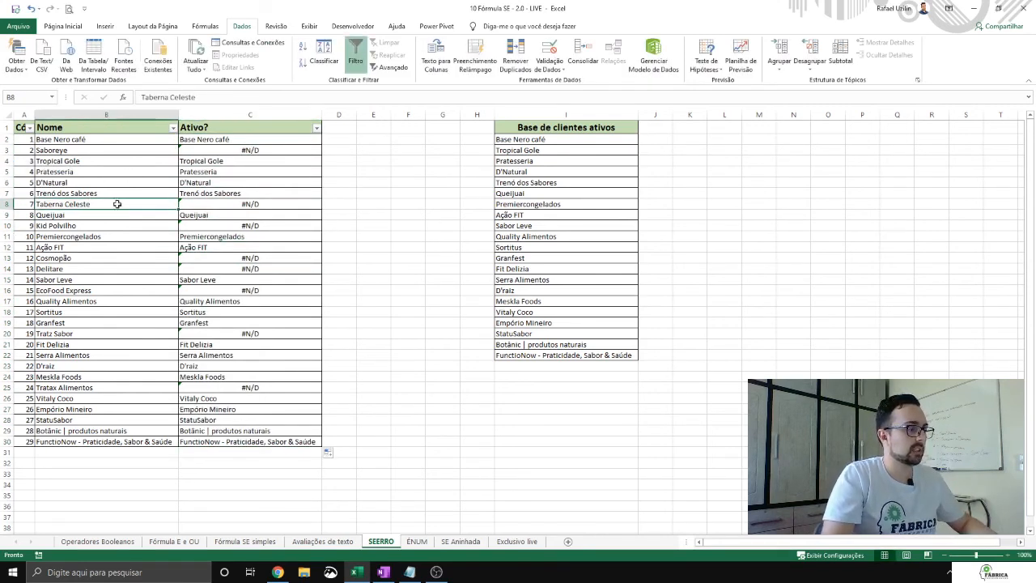
left_click(544, 109)
key("ctrl+f")
key("Return")
key("Return")
key("Return")
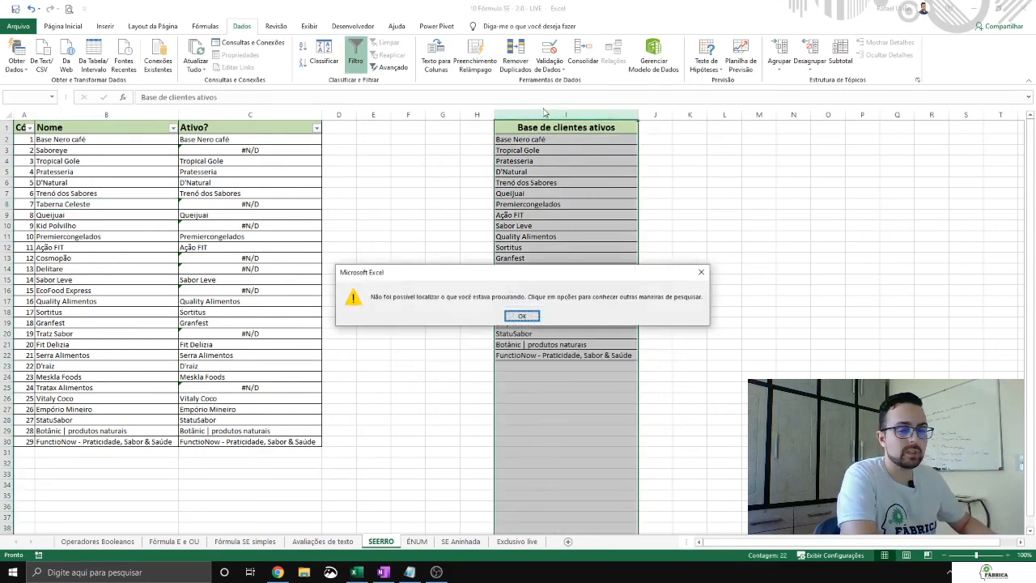
key("Return")
key("Escape")
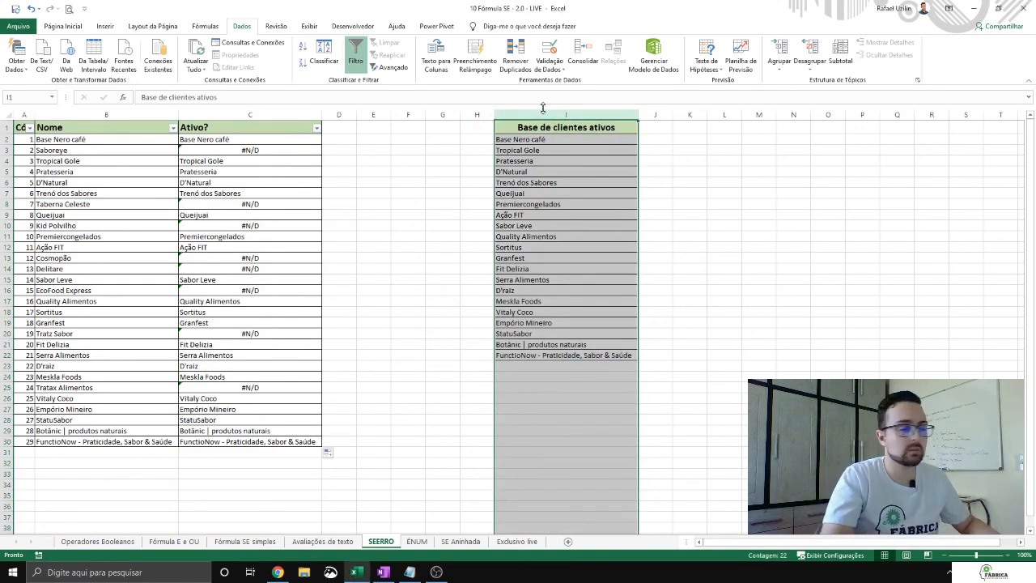
Step: Rewrite the C2 formula so that PROCV(B2;I:I;1;0) becomes the value argument of a SEERRO function
left_click(249, 151)
left_click(269, 140)
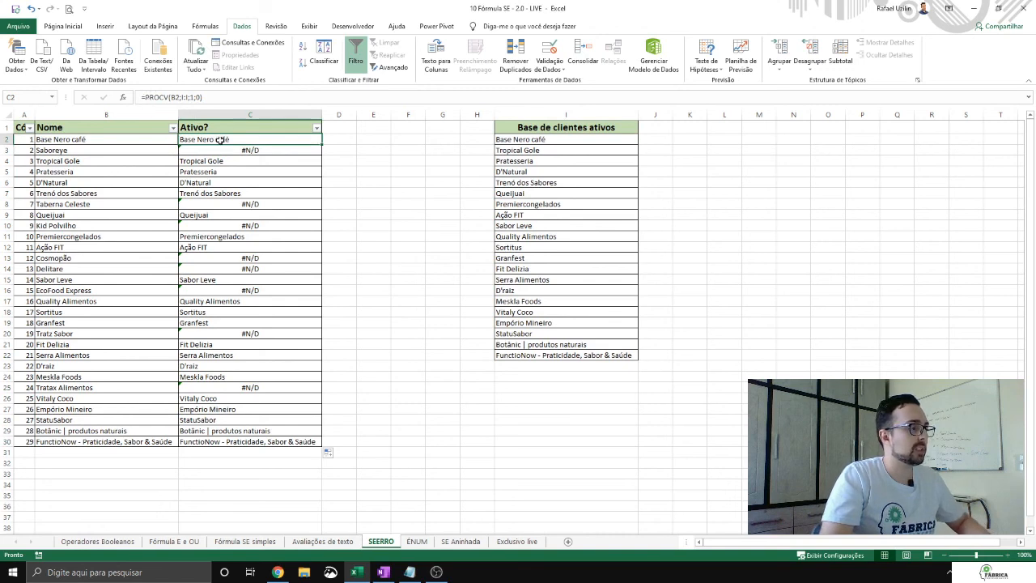
left_click(150, 96)
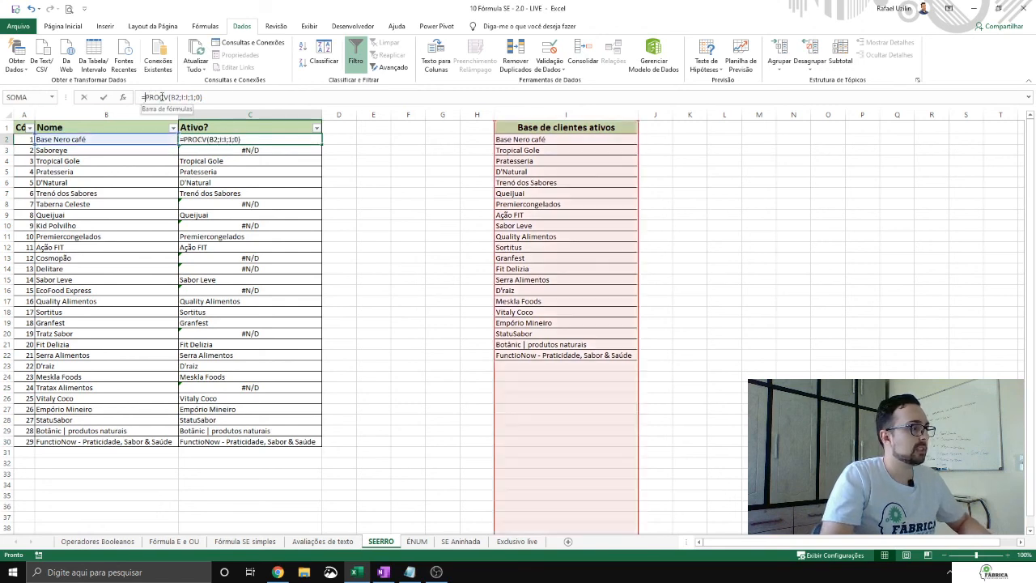
left_click_drag(146, 96, 283, 98)
key("ctrl+c")
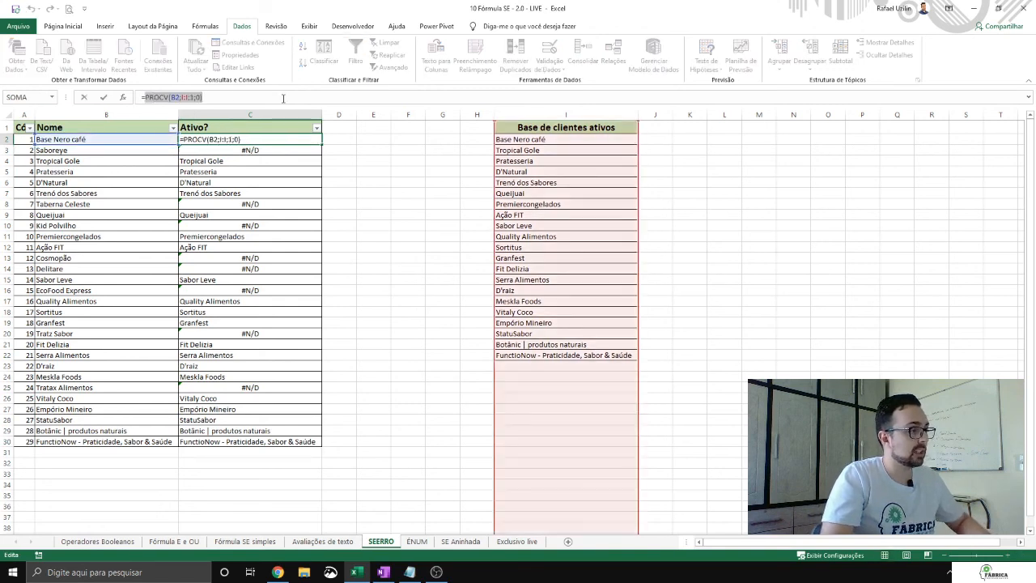
key("BackSpace")
type("SEE")
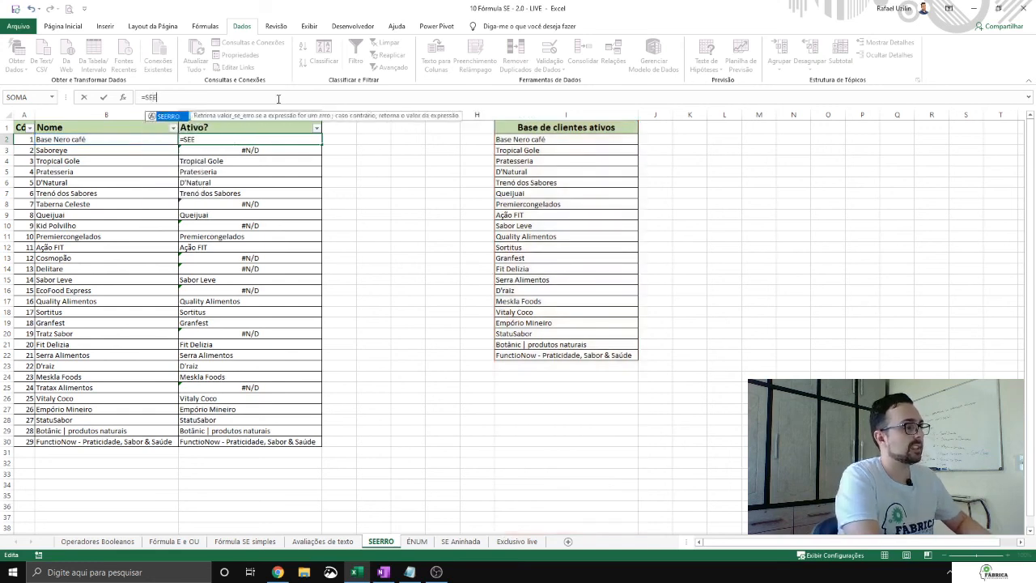
type("R")
key("Tab")
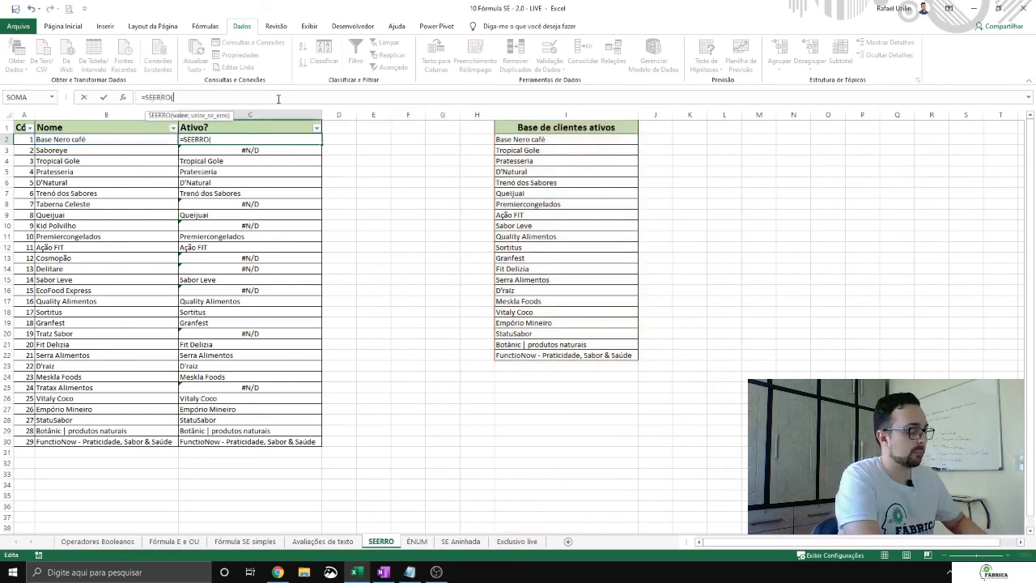
key("ctrl+v")
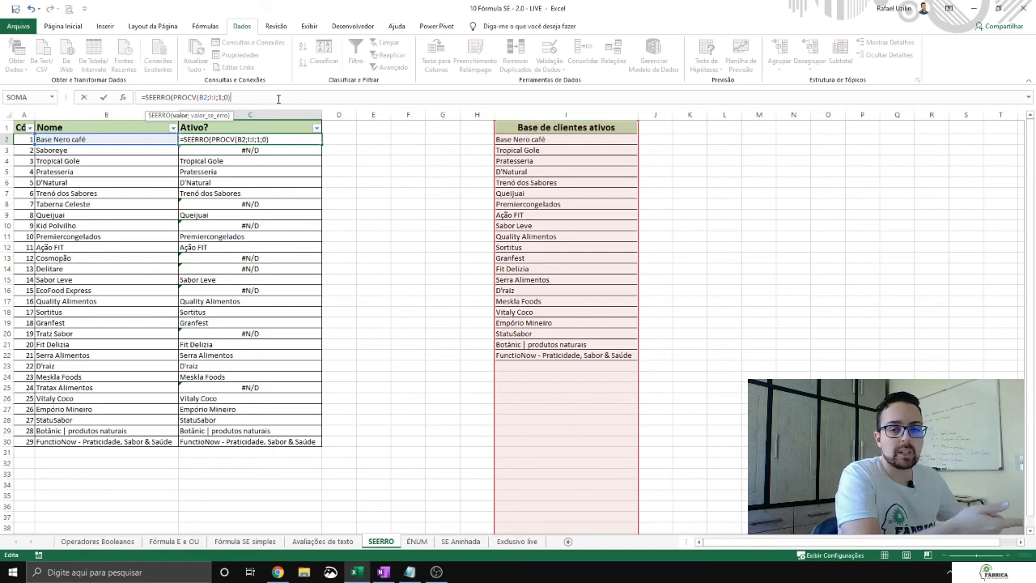
Step: Complete the C2 SEERRO formula with "INATIVO" as the error value, and fill it down to row 30
type(";")
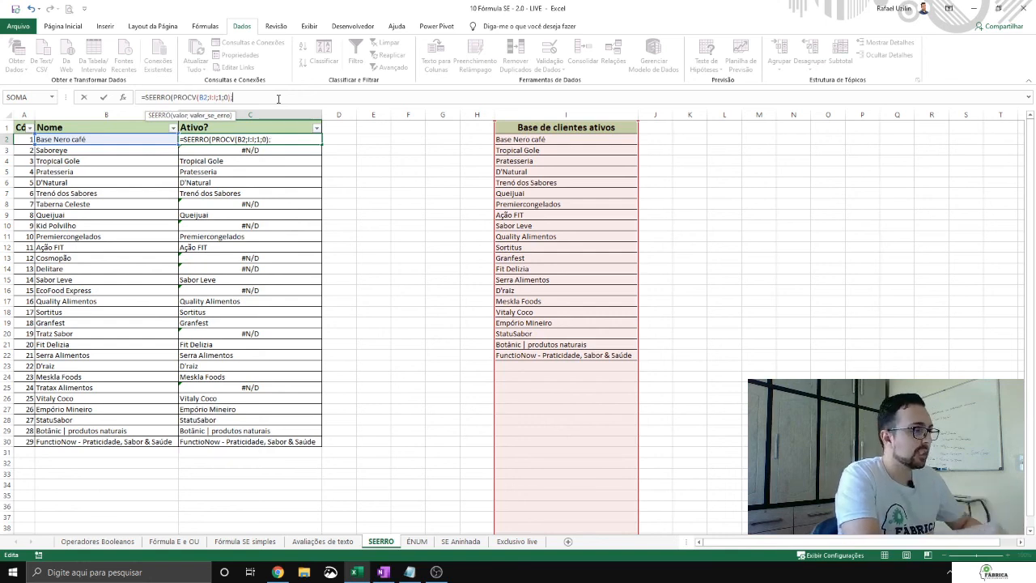
type("\"INATIVO\")")
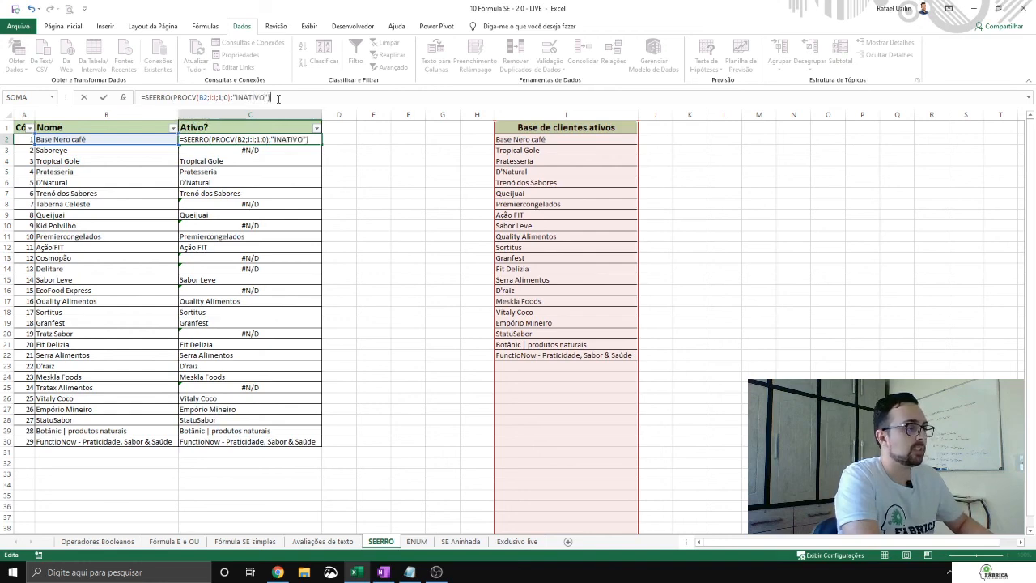
key("Return")
key("Up")
double_click(323, 144)
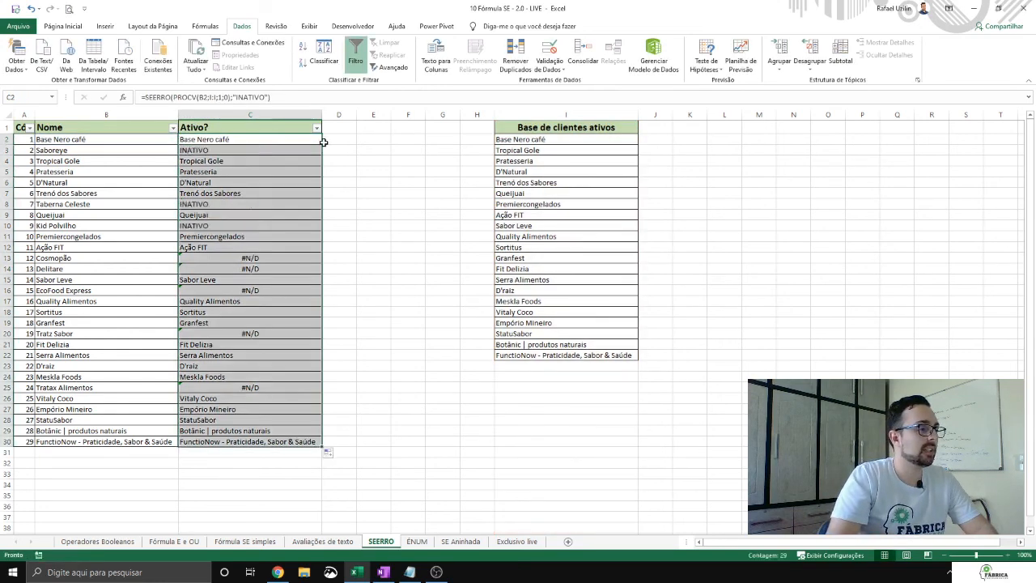
Step: Examine the SEERRO results row by row in the Ativo? column, focusing on the clients missing from the active list
key("Down")
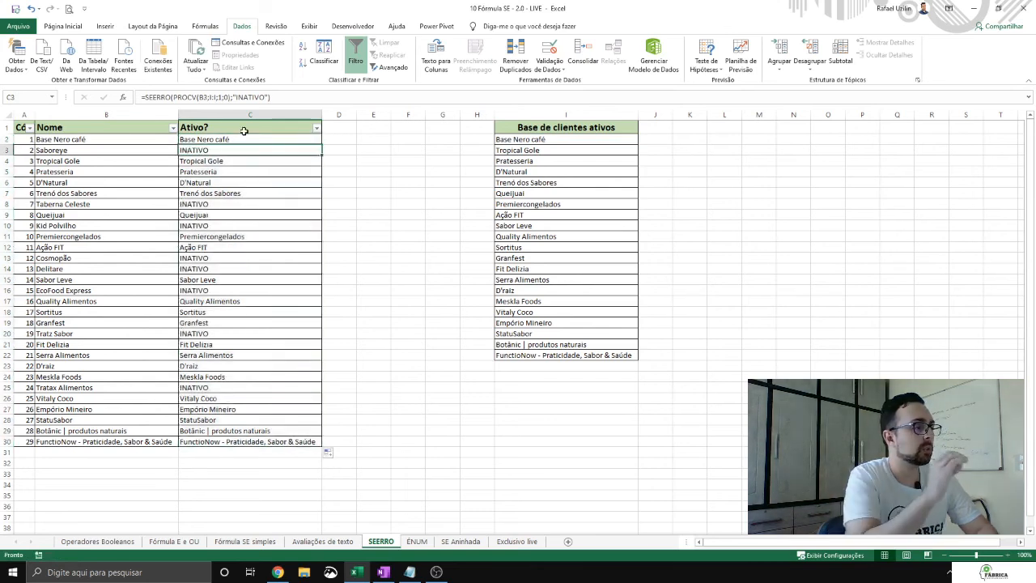
key("Down")
key("Down")
key("Down")
key("Down")
key("Down")
key("Down")
key("Down")
key("Down")
key("Down")
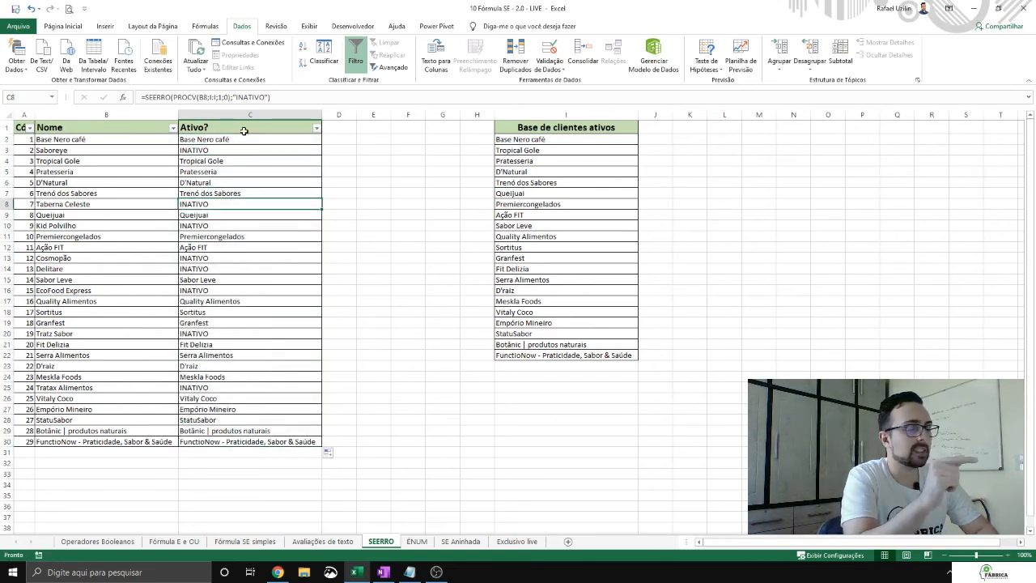
key("Down")
key("Down")
key("Down")
key("Down")
key("Down")
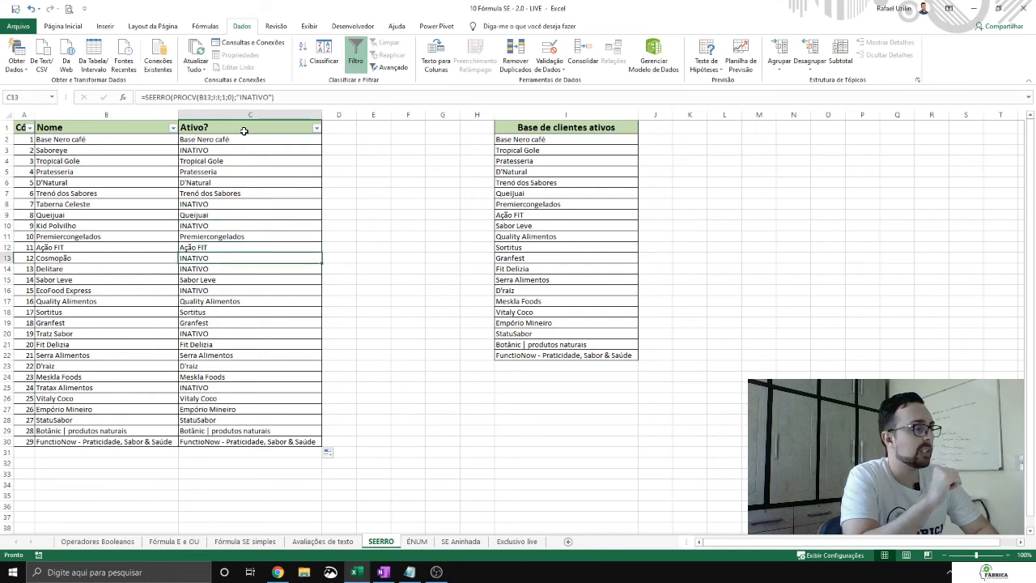
key("Down")
key("Down")
key("Down")
key("Down")
key("Down")
key("Down")
key("Down")
key("Down")
key("Down")
key("Down")
key("Up")
key("Up")
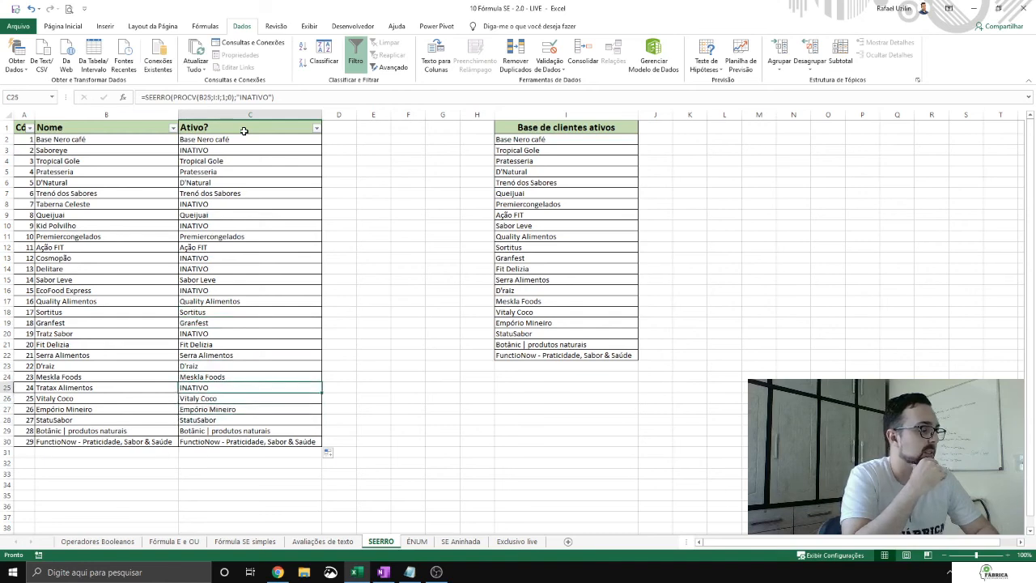
Step: Take a look at the ÉNUM sheet and return to the SEERRO sheet
left_click(418, 542)
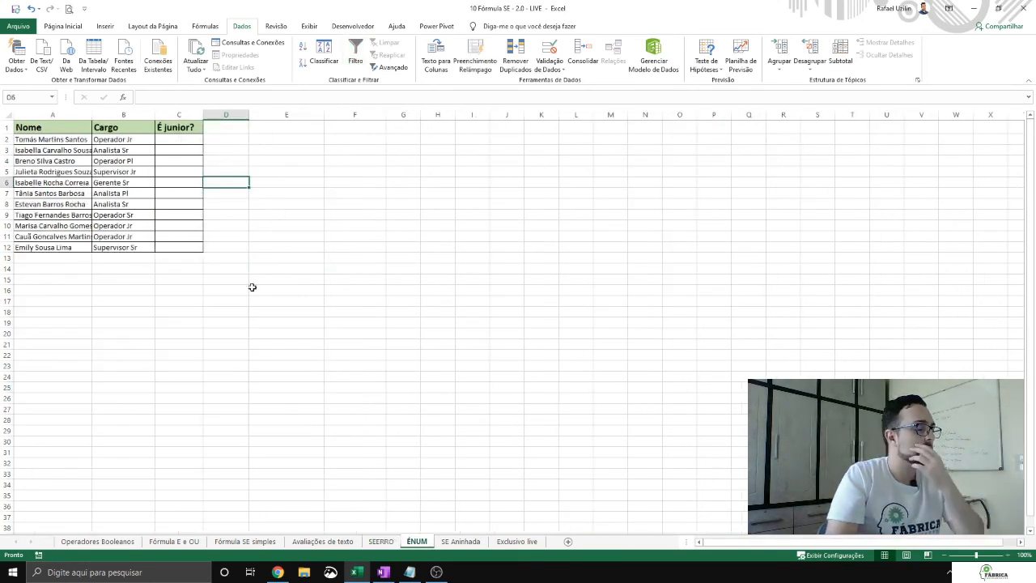
left_click(389, 542)
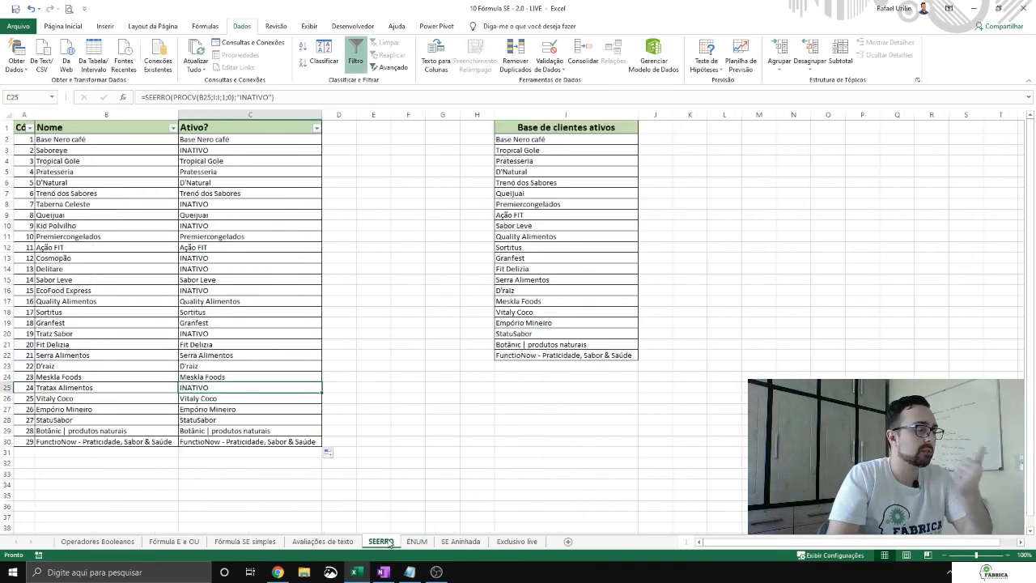
Step: Look through the ÉNUM, Avaliações de texto and SEERRO sheets
left_click(417, 542)
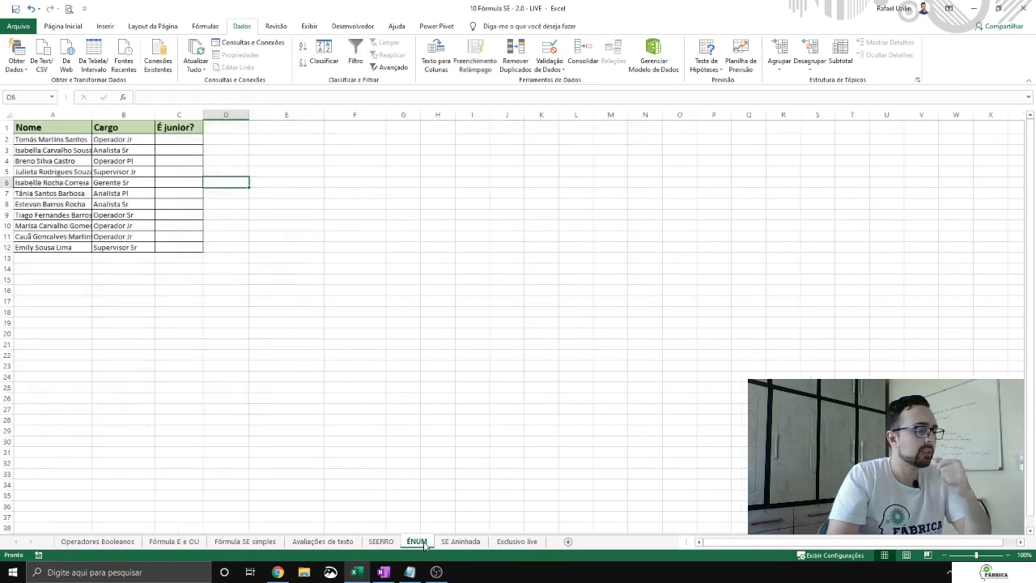
left_click(332, 542)
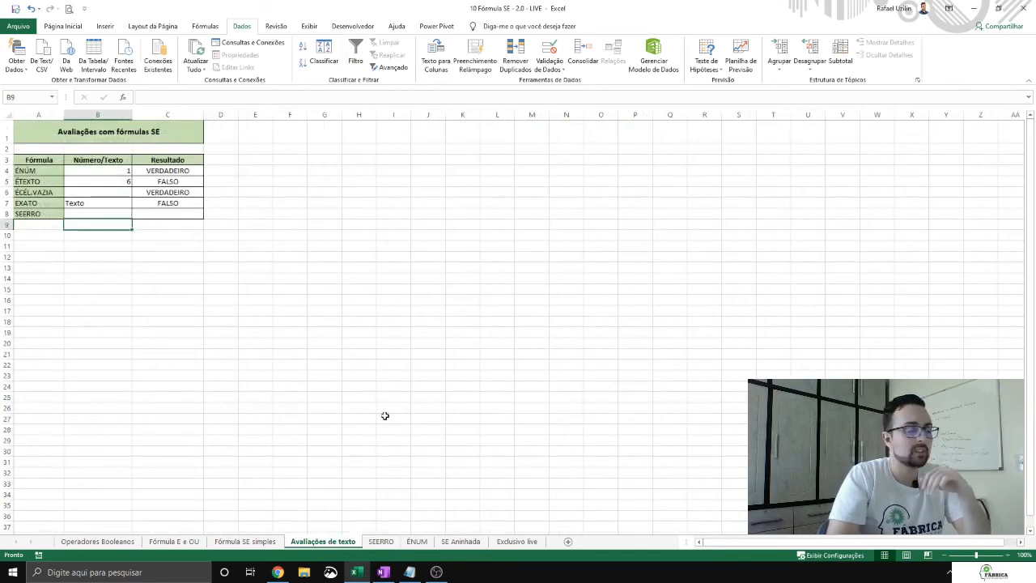
left_click(394, 543)
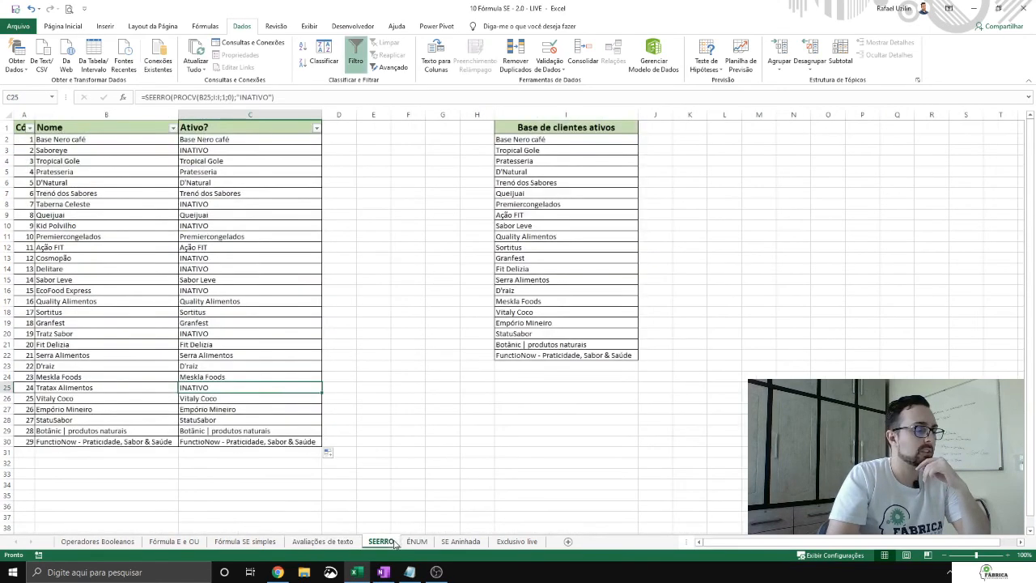
left_click(340, 146)
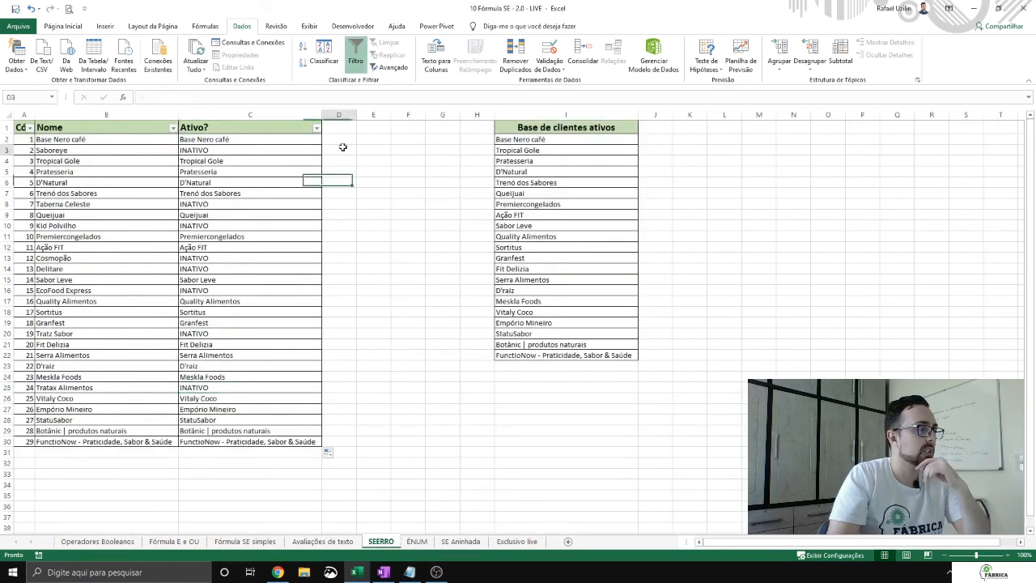
Step: On the ÉNUM sheet, fit the Nome column to its contents and enter =CORRESP("*jr*";B2) in C2
left_click(417, 541)
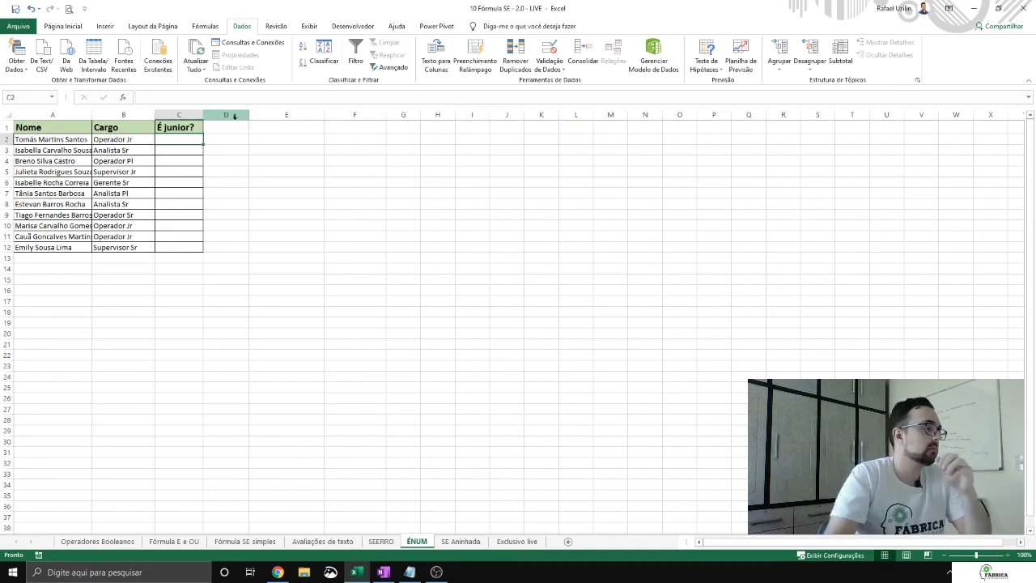
double_click(91, 115)
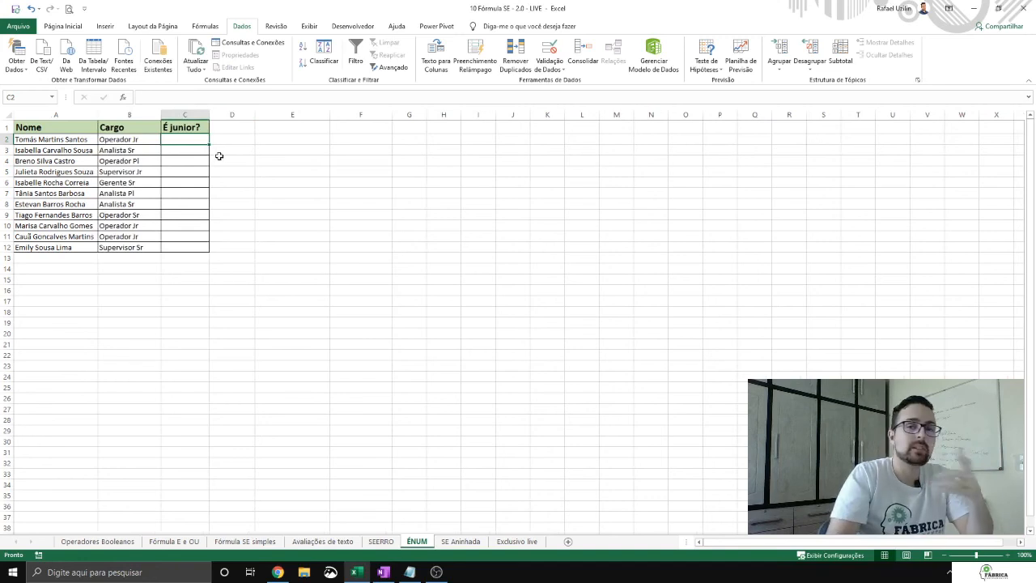
type("=CO")
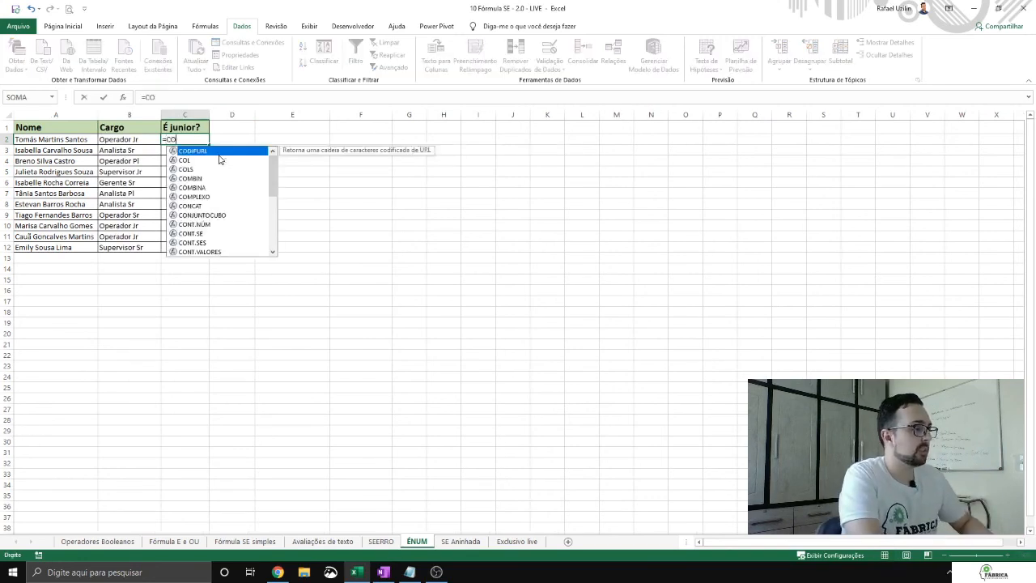
type("RR")
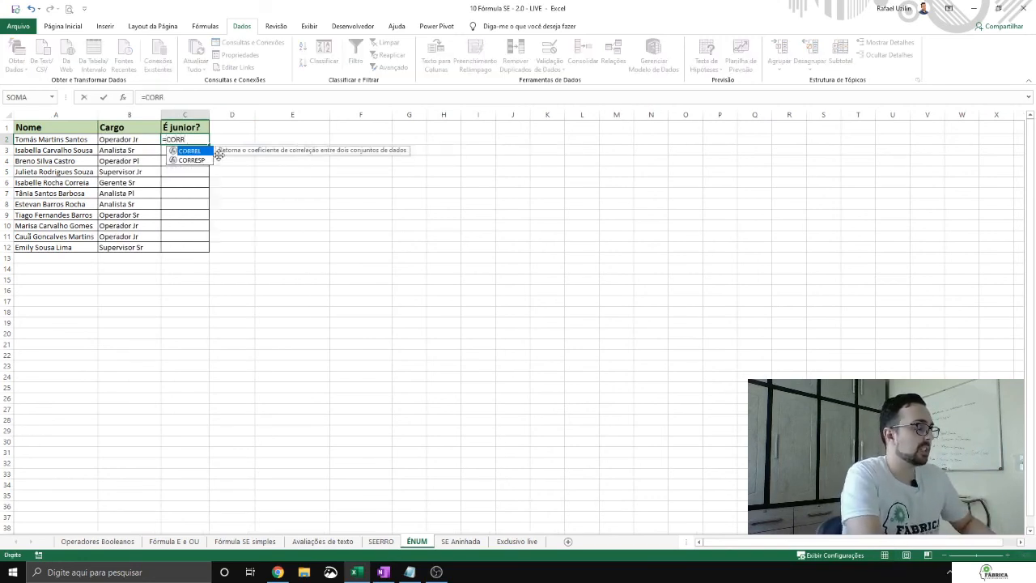
key("Down")
key("Tab")
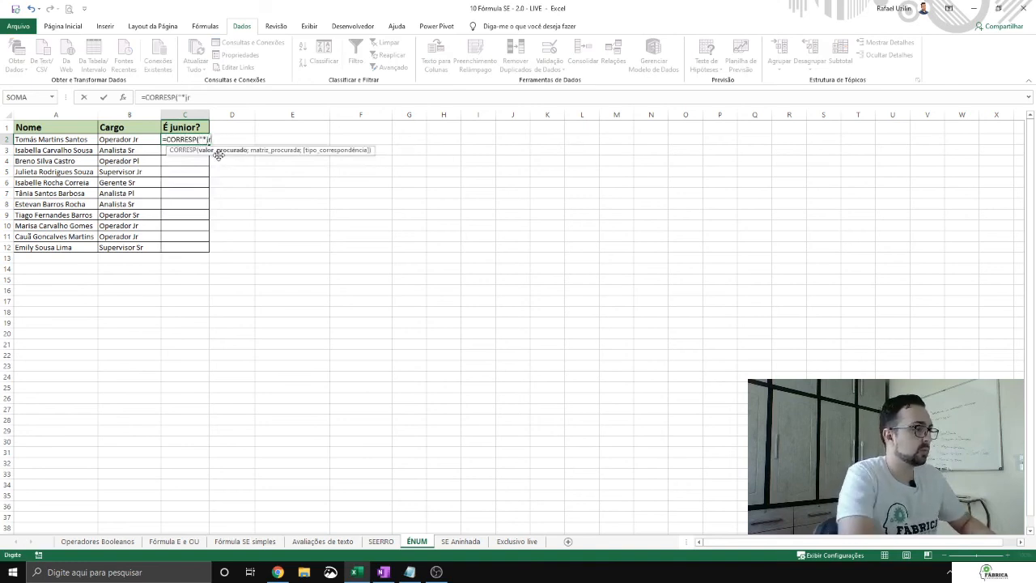
type("\"*jr*\";")
left_click(121, 143)
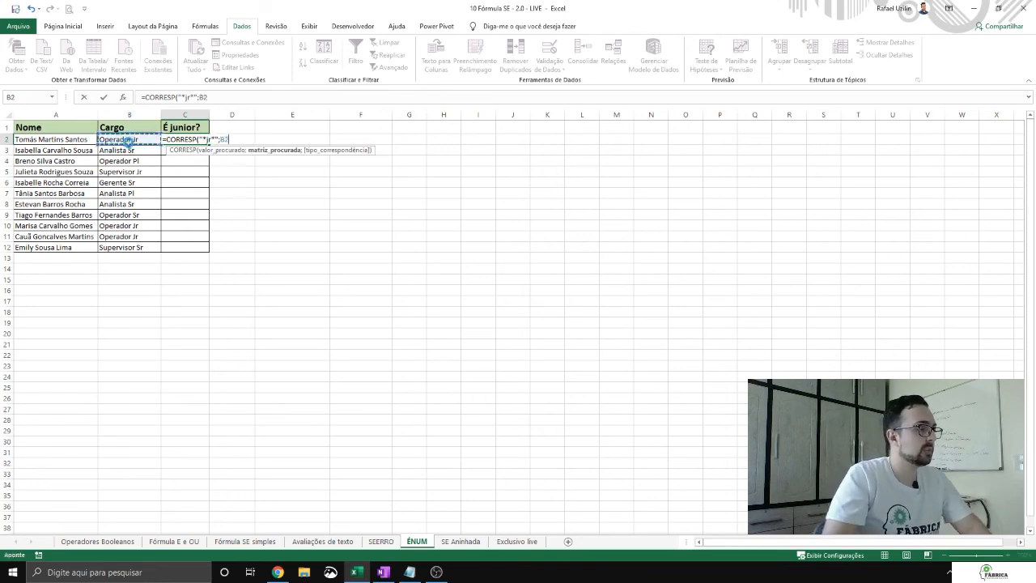
key("Return")
Step: Try "*Jr*" with a capital J as the search value of the C2 CORRESP formula
left_click(199, 139)
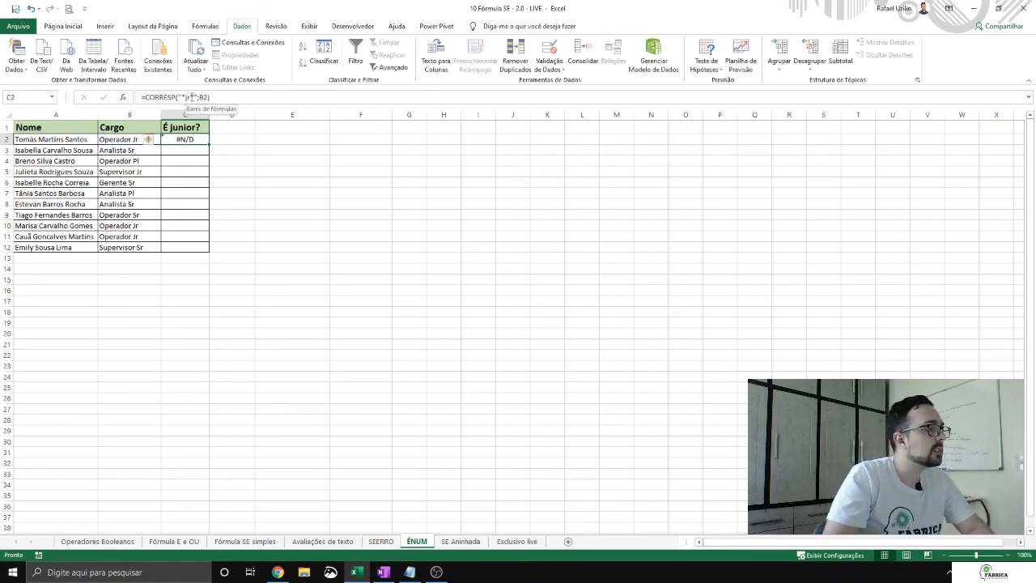
left_click(192, 98)
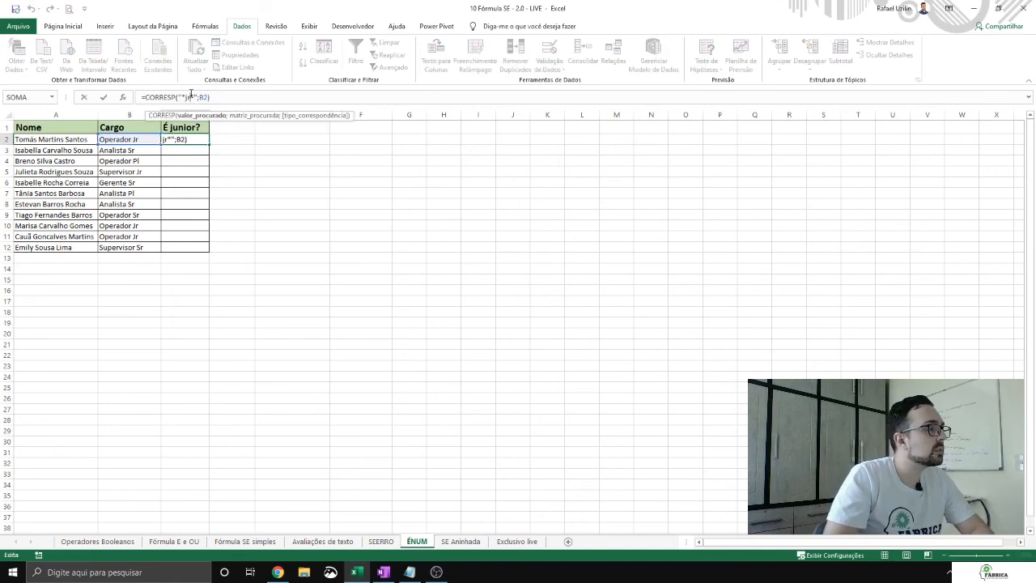
key("Return")
key("Up")
Step: Test the C2 CORRESP formula with fewer wildcards, using "Jr" and "*Jr" as the search value
left_click(195, 98)
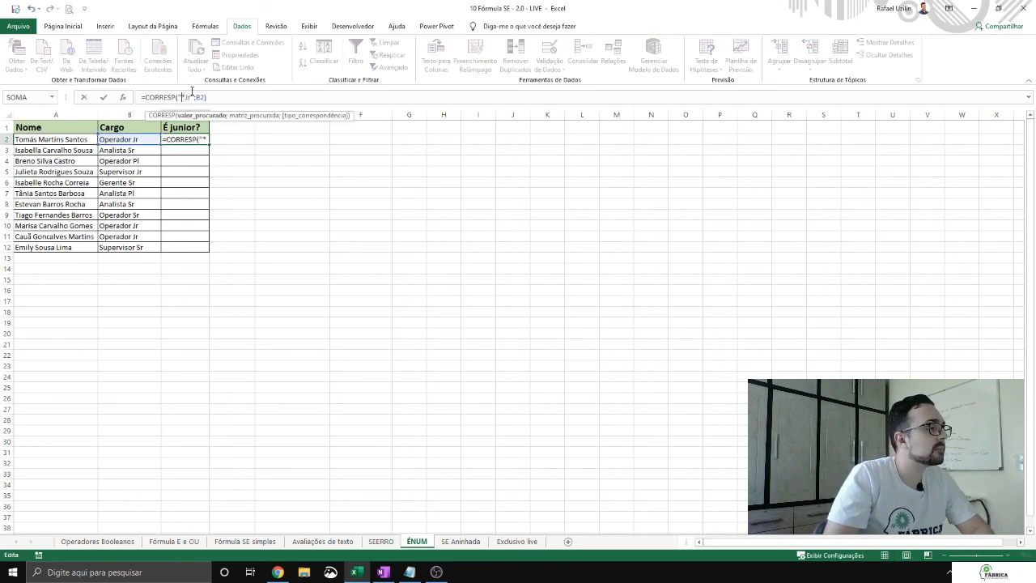
key("Return")
key("Up")
left_click(194, 97)
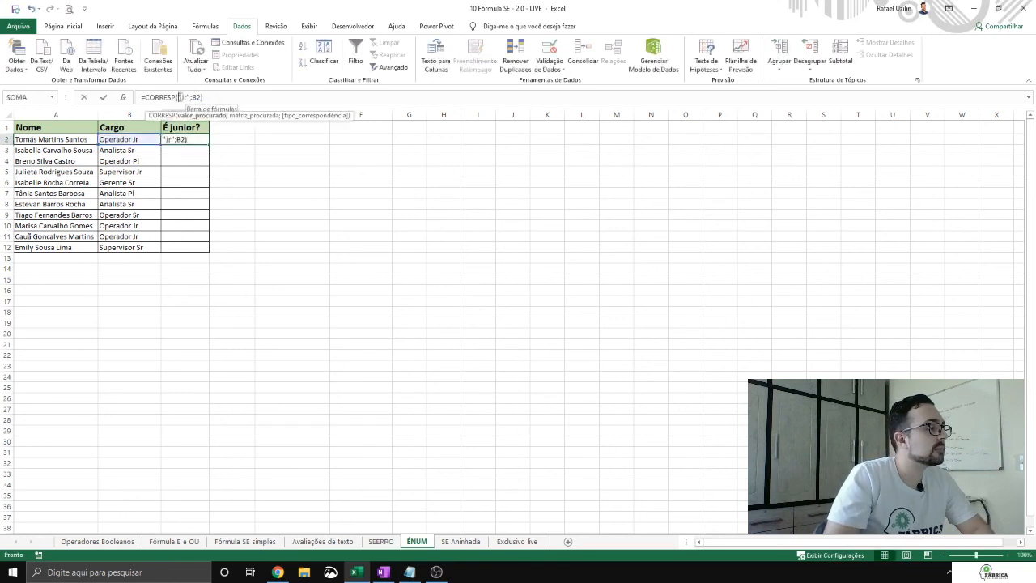
type("*")
key("Return")
key("Up")
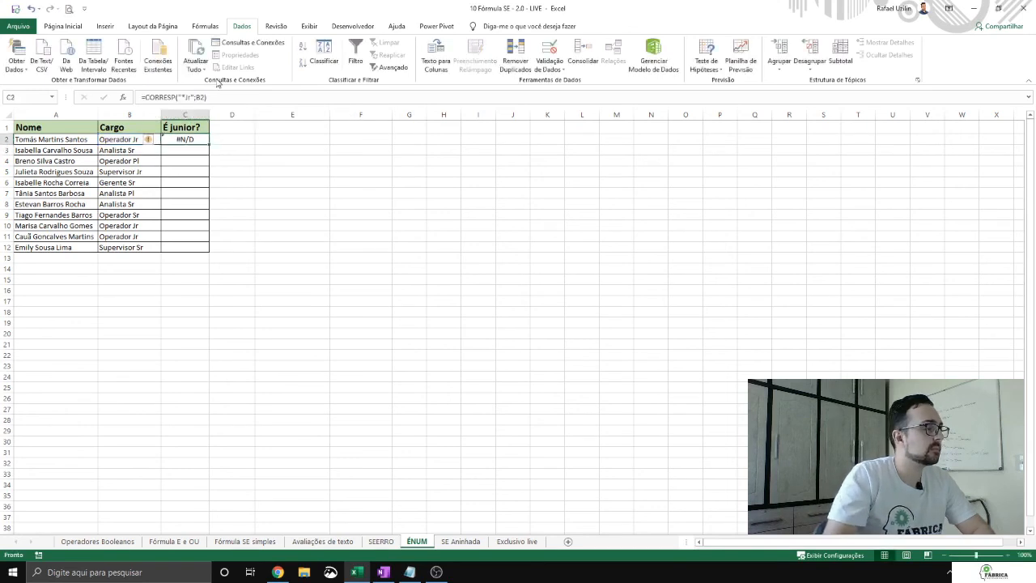
left_click(202, 97)
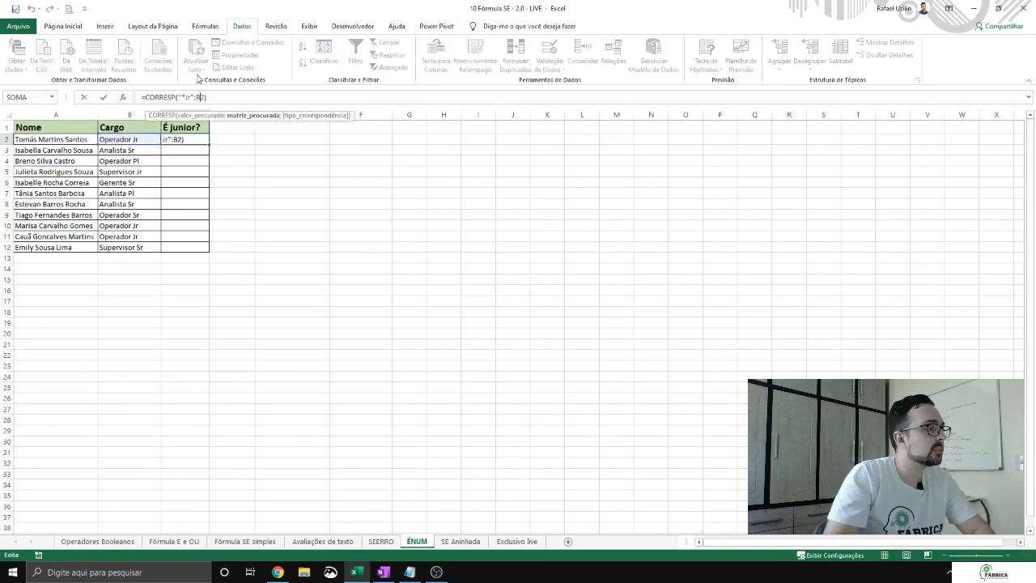
key("Return")
key("Up")
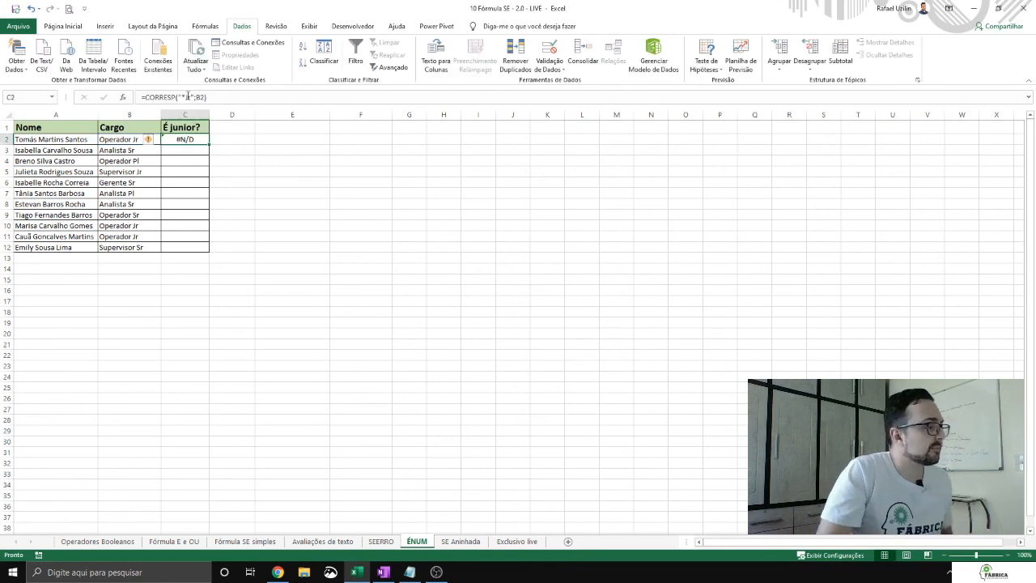
Step: Add 0 as the match type argument of the C2 CORRESP formula, after B2
left_click(208, 97)
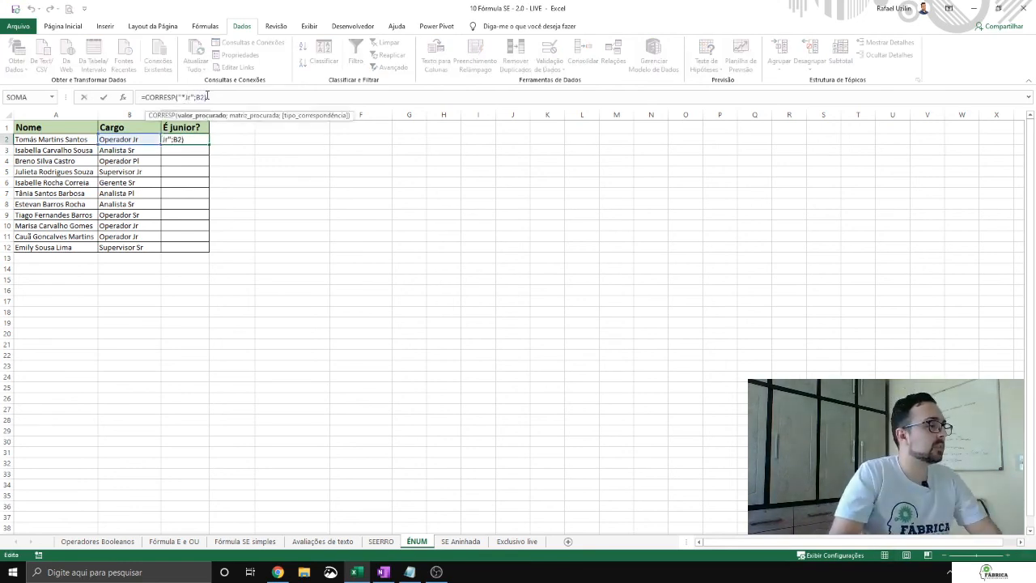
left_click(204, 97)
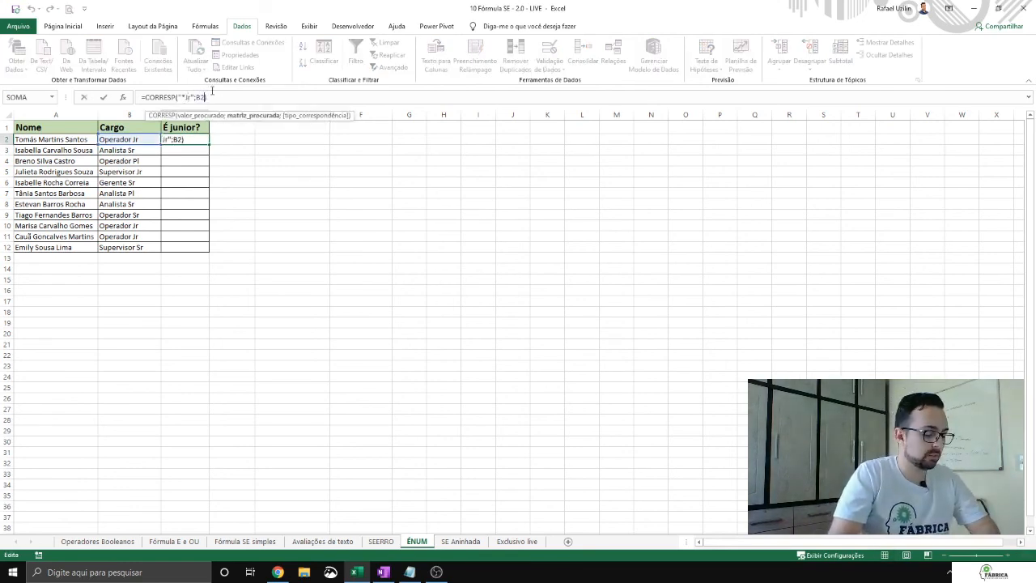
type(";0")
key("Return")
key("Up")
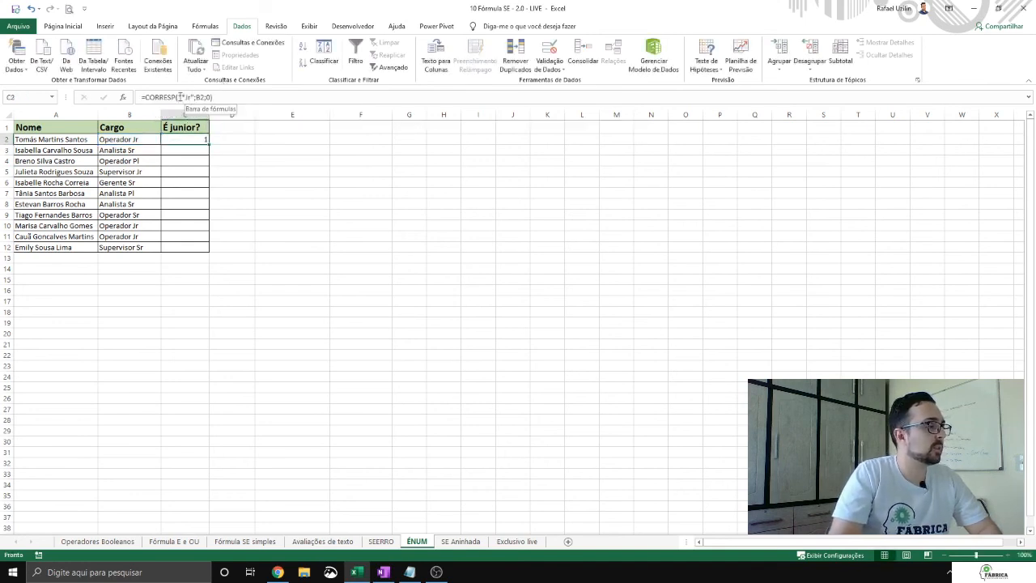
Step: Set the C2 search value to "*Jr*" and fill the CORRESP formula down to row 12
left_click(187, 97)
type("*")
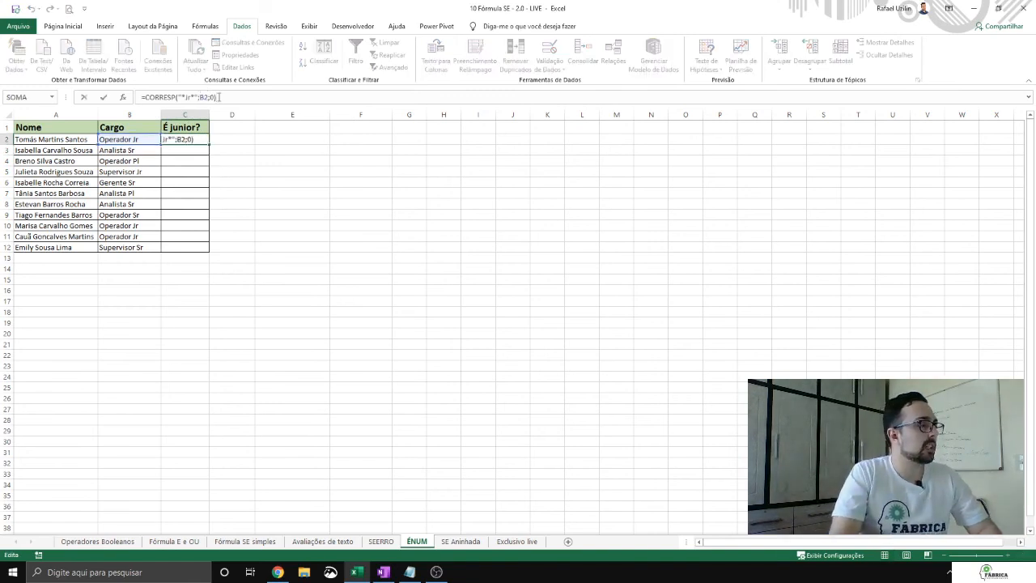
key("ctrl+Return")
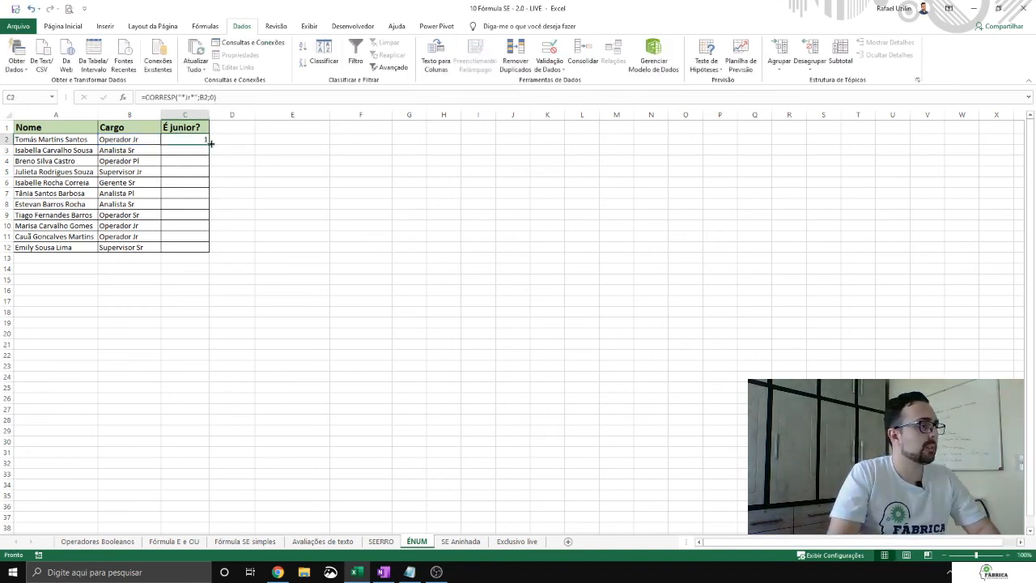
double_click(209, 144)
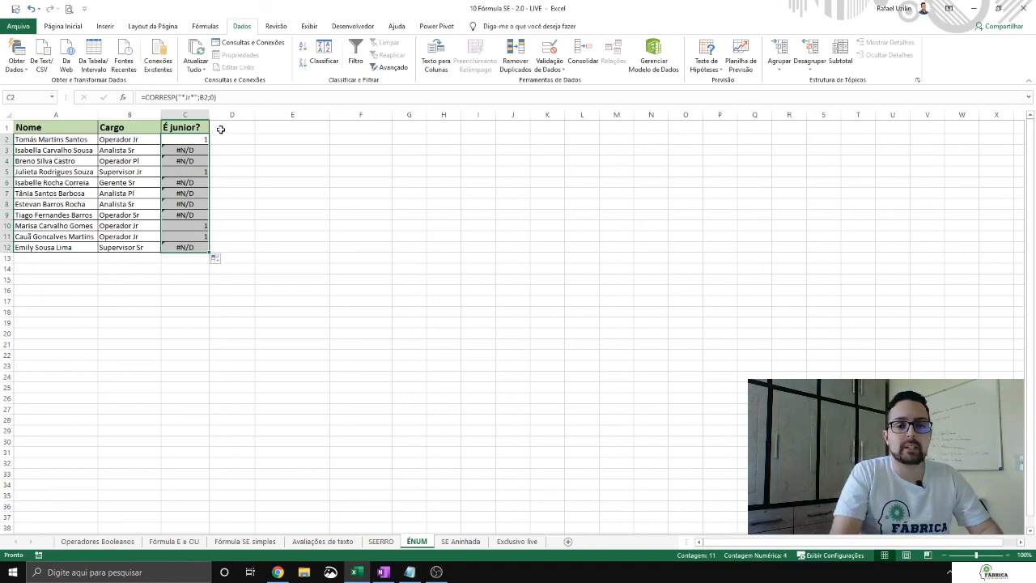
Step: Examine the CORRESP results row by row in the É junior? column, comparing them with each Cargo
left_click(194, 137)
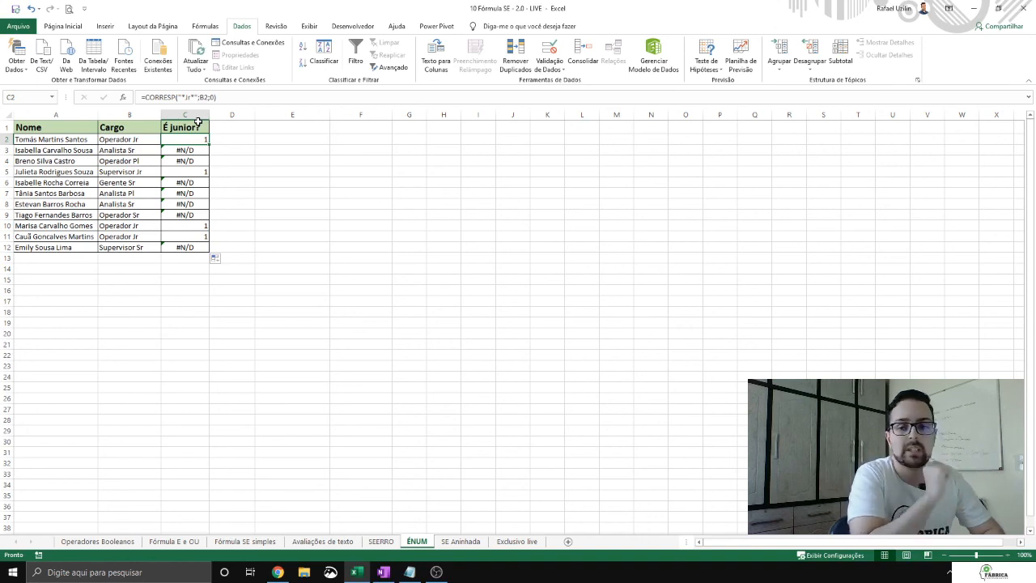
left_click(190, 153)
key("Down")
key("Down")
key("Down")
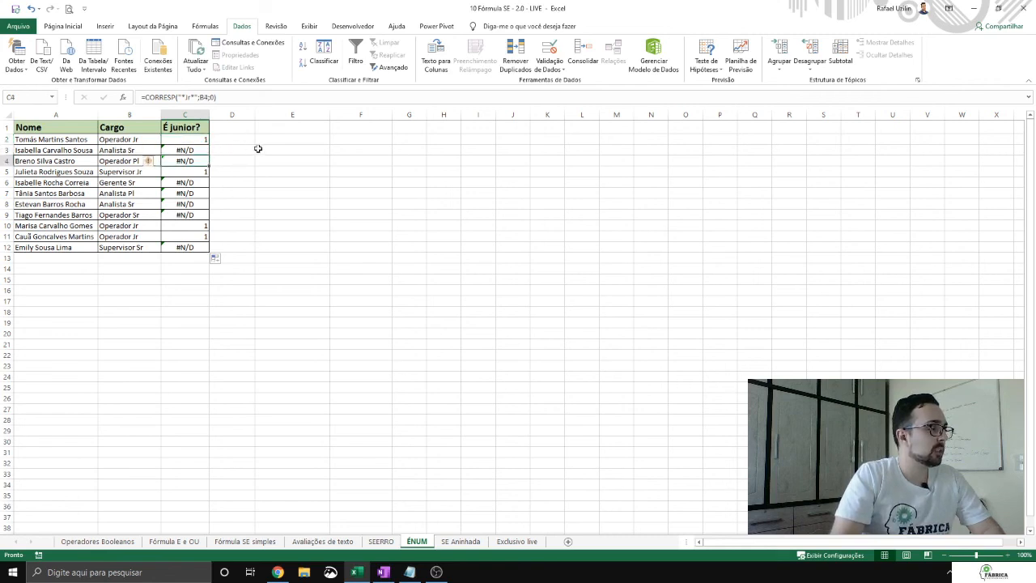
key("Down")
key("Down")
key("Down")
key("Down")
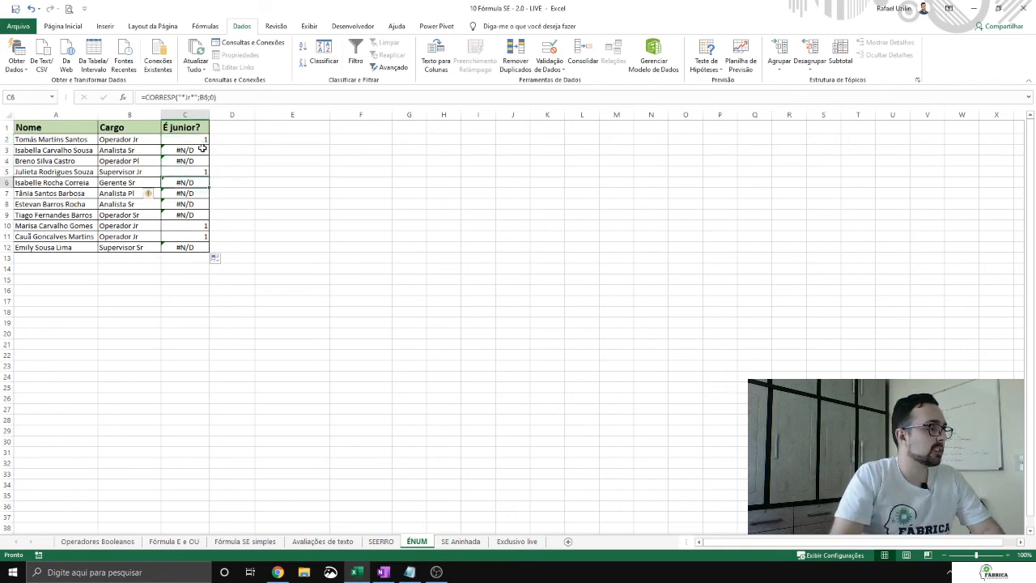
key("Down")
key("Down")
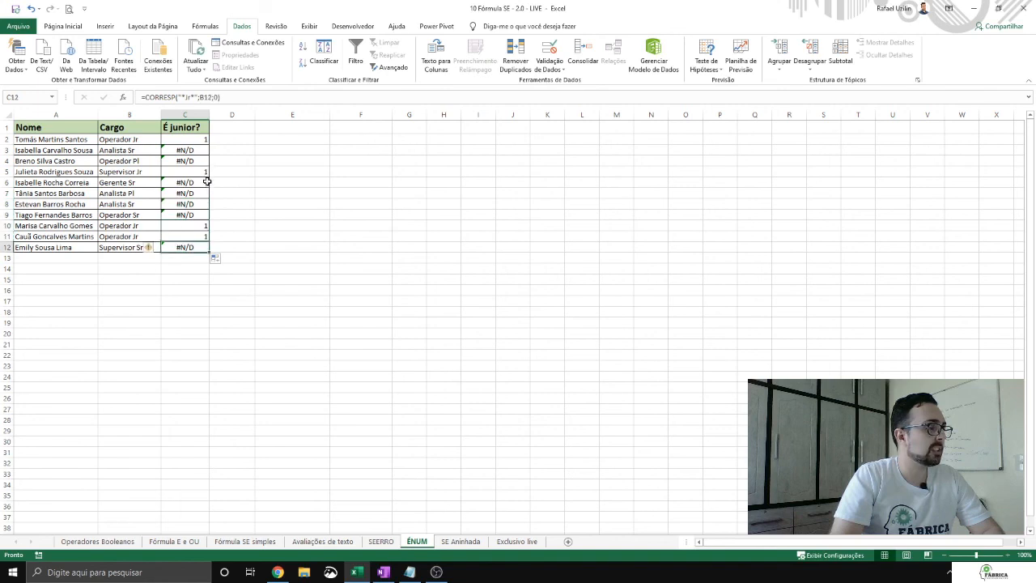
key("Up")
key("Up")
key("Up")
key("Up")
Step: Change the C2 search value to lowercase "*jr*" and fill the formula down to row 12
left_click(189, 139)
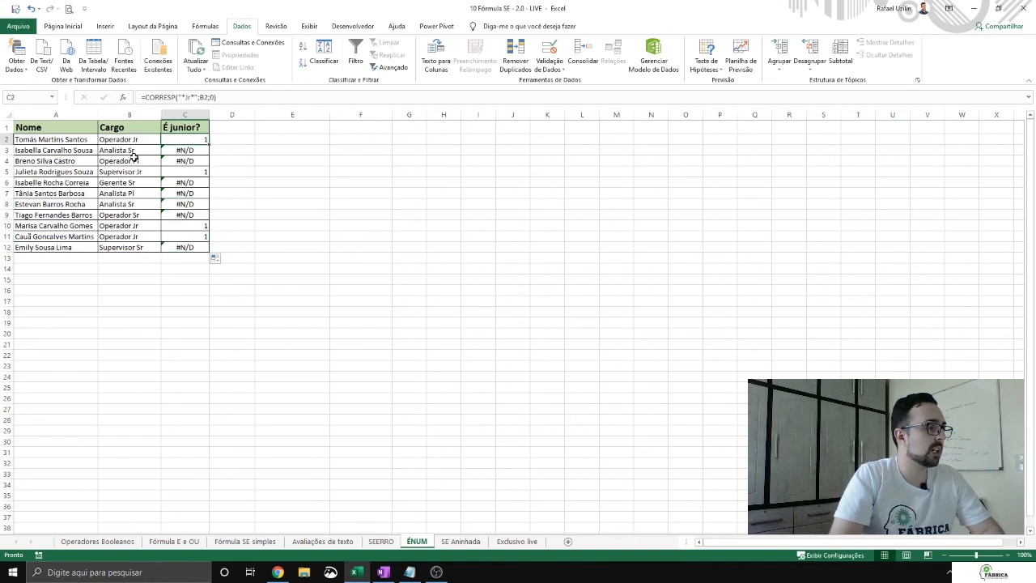
left_click(190, 98)
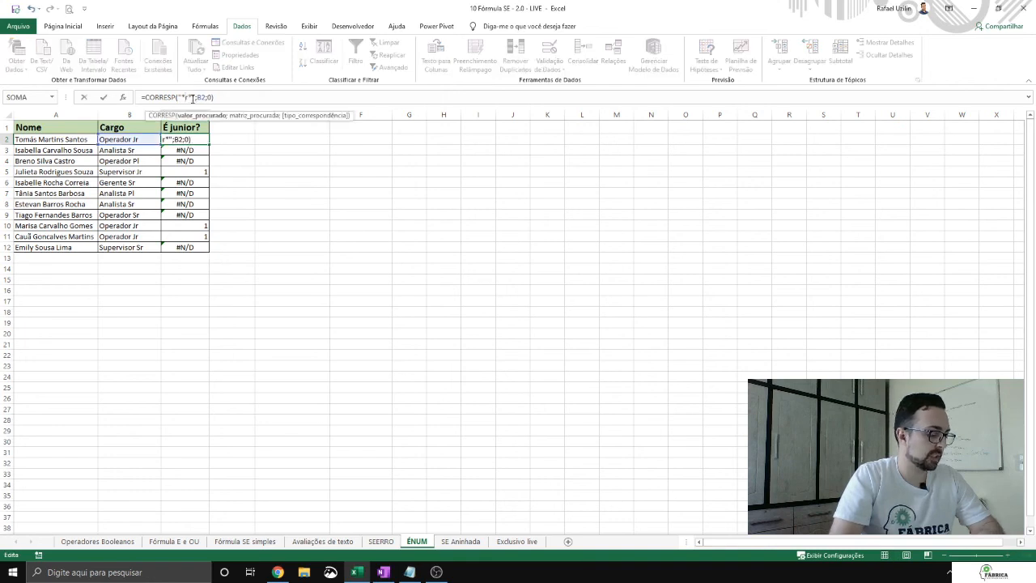
key("Return")
left_click(202, 138)
double_click(209, 144)
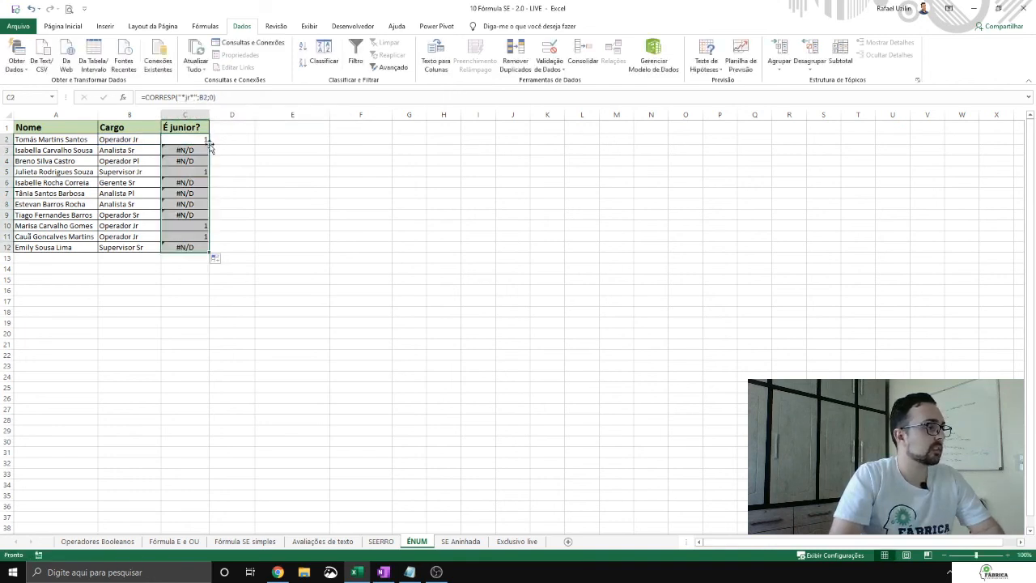
Step: Wrap the C2 CORRESP formula in the ÉNÚM function, giving =ÉNÚM(CORRESP("*jr*";B2;0))
left_click(197, 138)
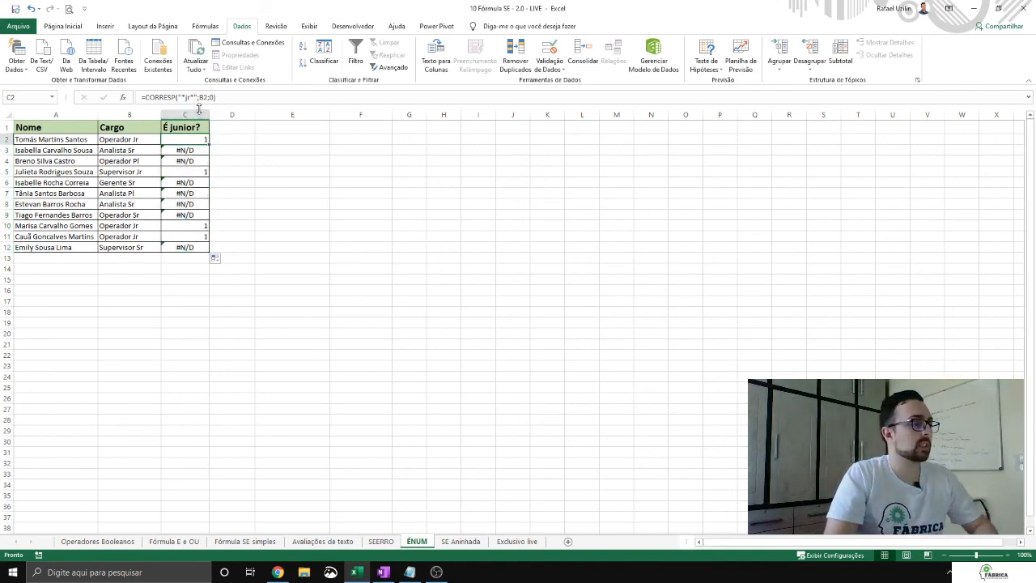
left_click(218, 96)
left_click_drag(217, 96, 147, 97)
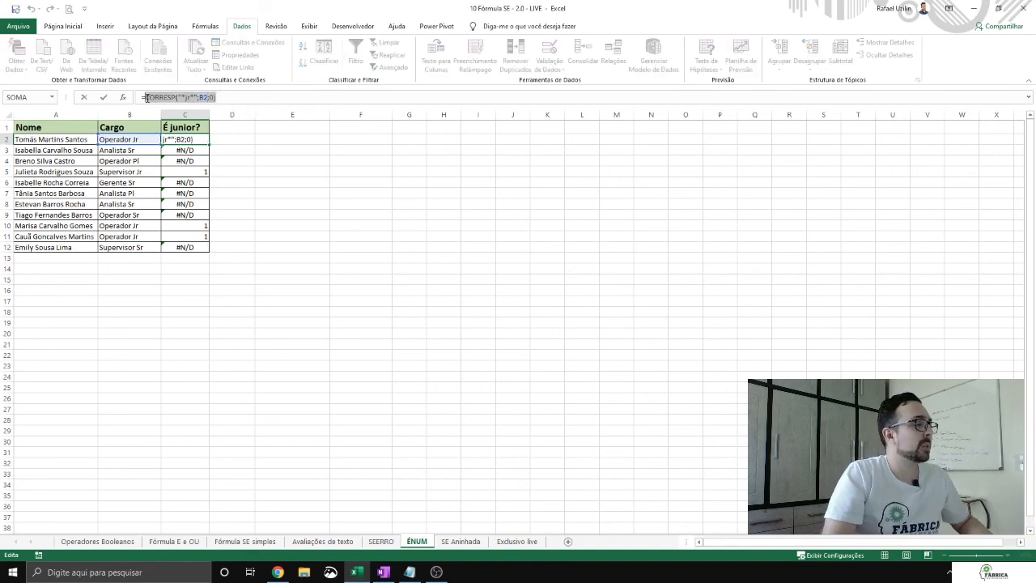
left_click(147, 97)
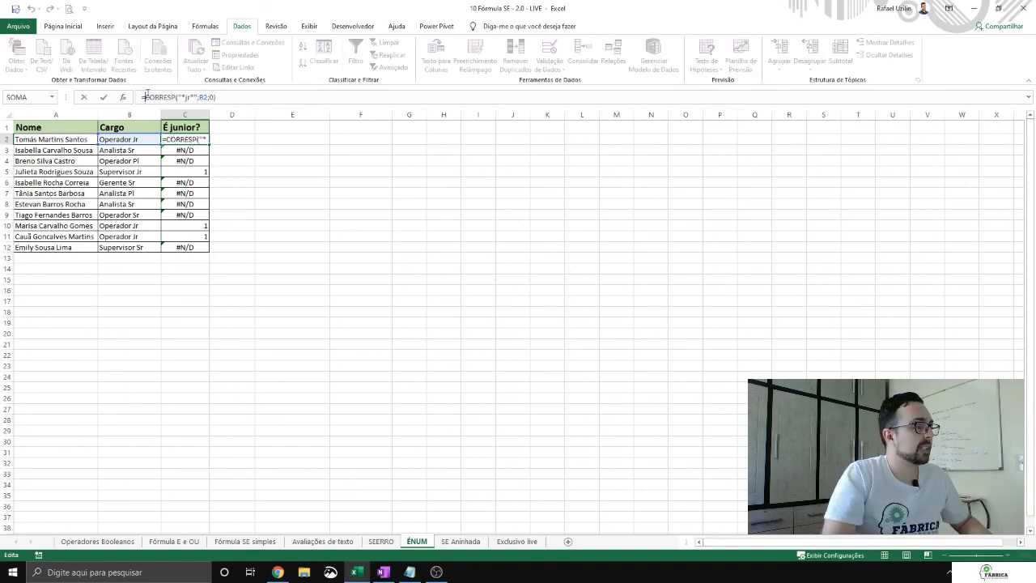
type("ÉNÚM(")
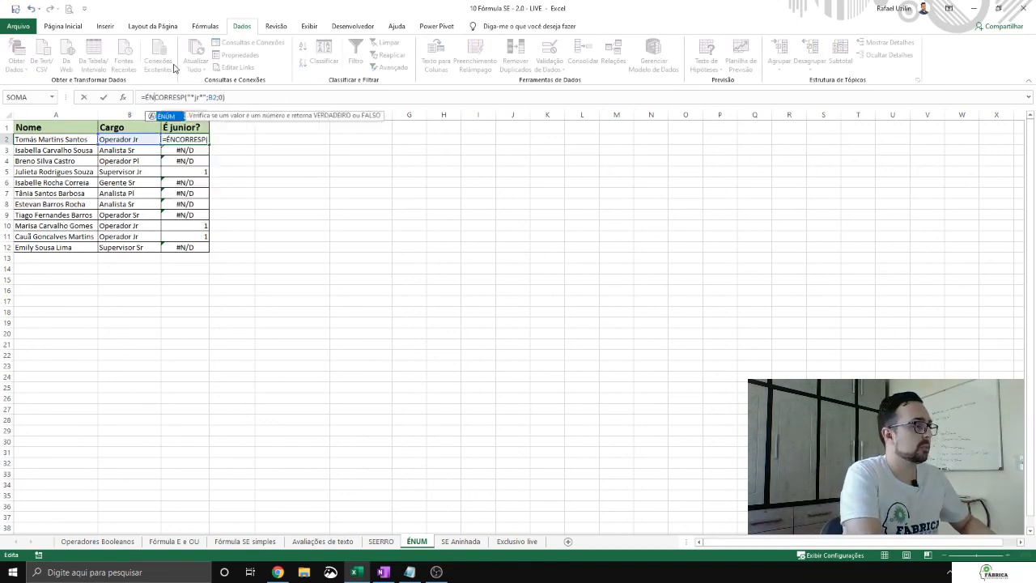
left_click(257, 96)
type(")")
key("Return")
left_click(206, 139)
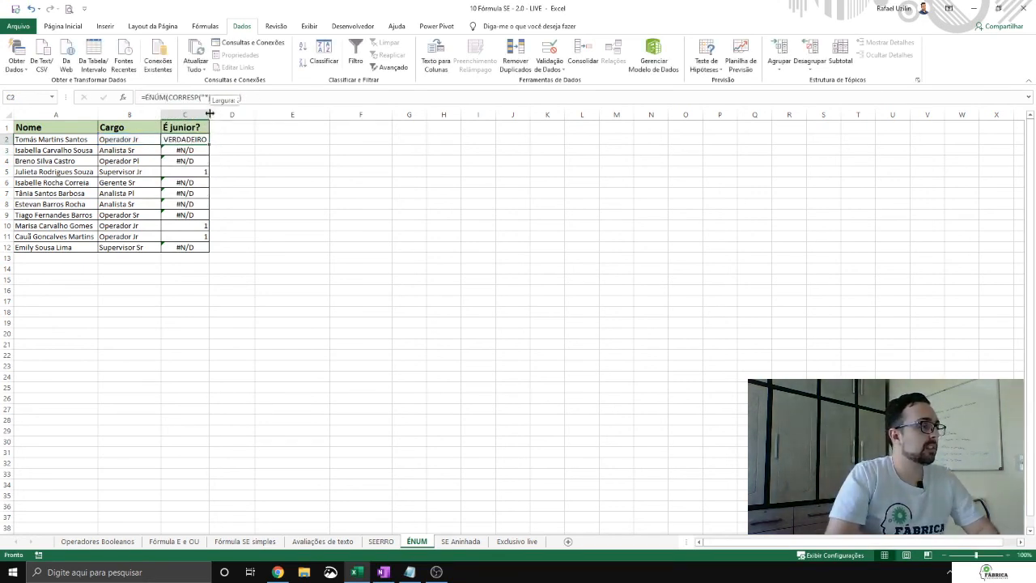
Step: Widen column C and fill the C2 ÉNÚM formula down the É junior? column to row 12
left_click_drag(209, 114, 224, 115)
double_click(225, 143)
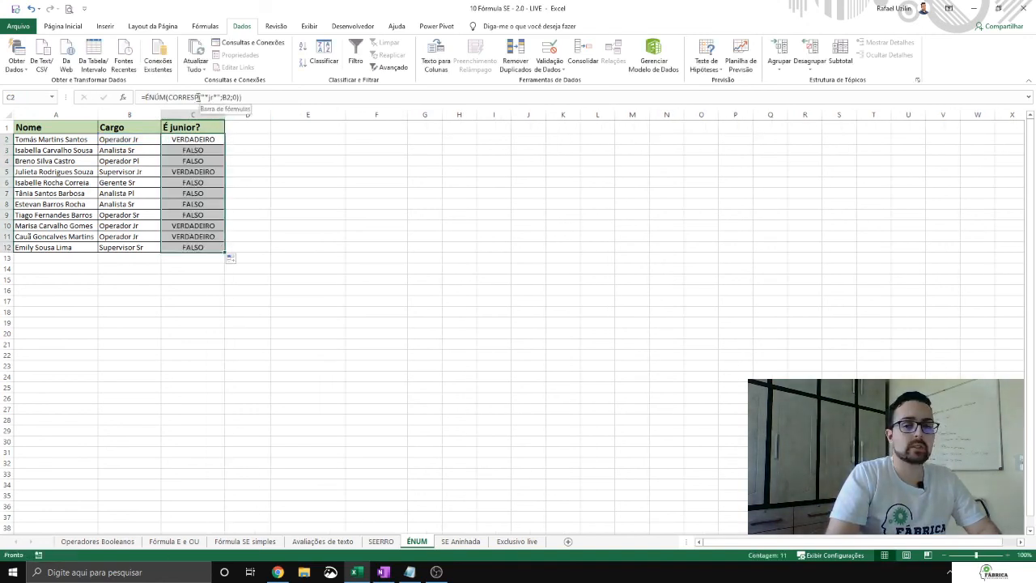
key("Down")
key("Up")
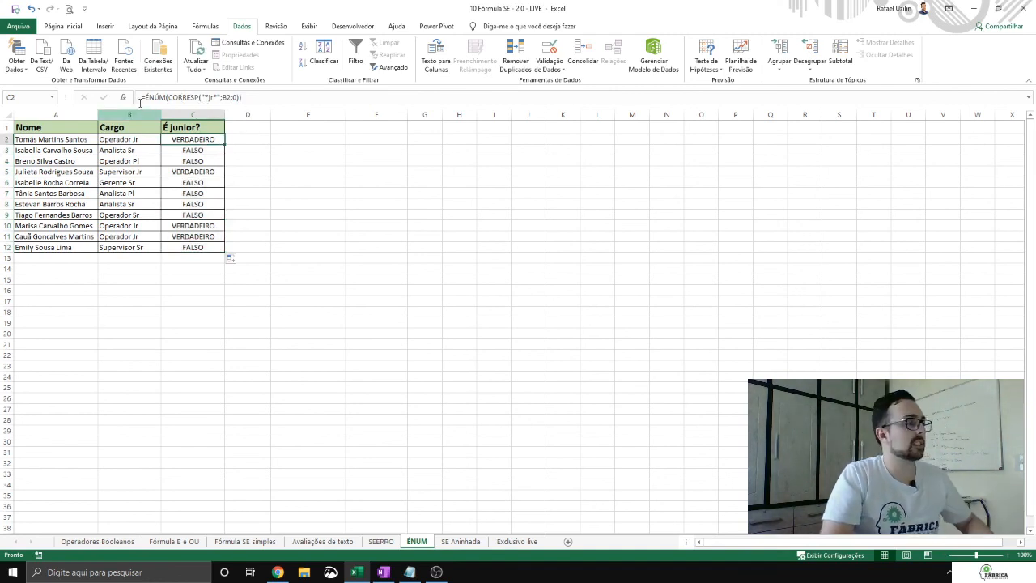
Step: Wrap the C2 formula in SE, returning "é junior" when true and "" when false, and fill it down to row 12
left_click_drag(145, 98, 286, 97)
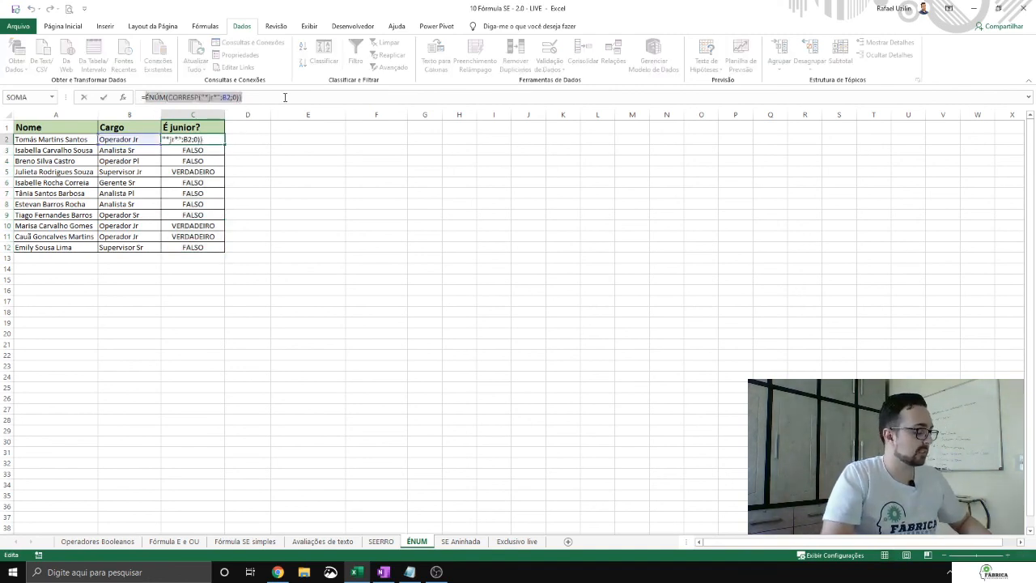
type("SE(")
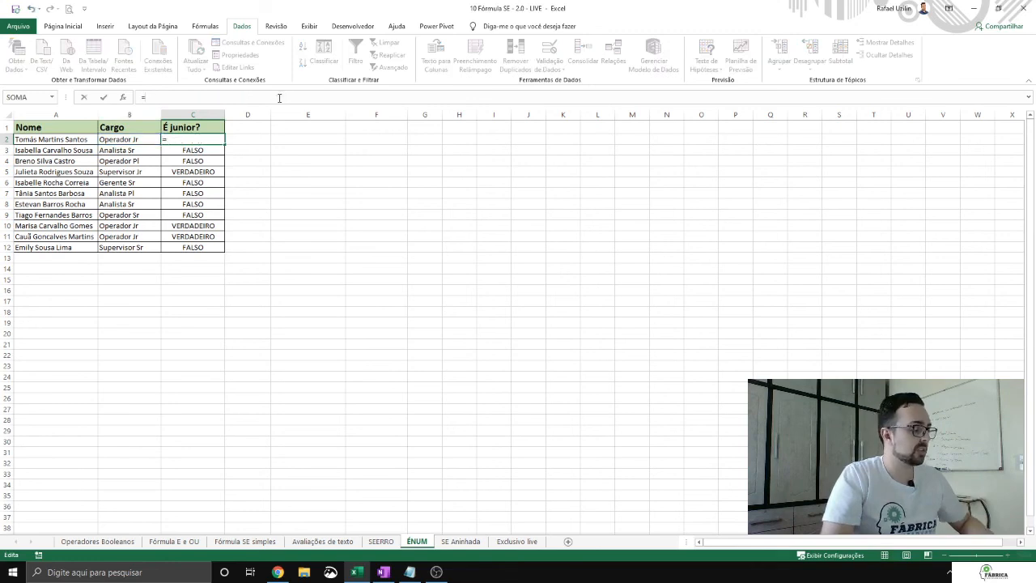
type("ÉNÚM(CORRESP(\"*Jr*\";B2;0))")
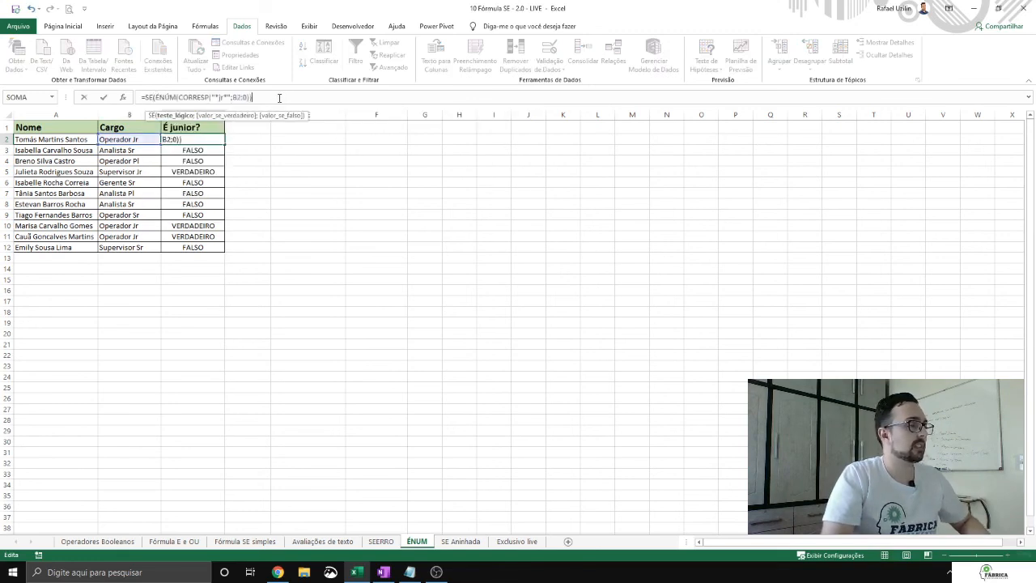
type(";")
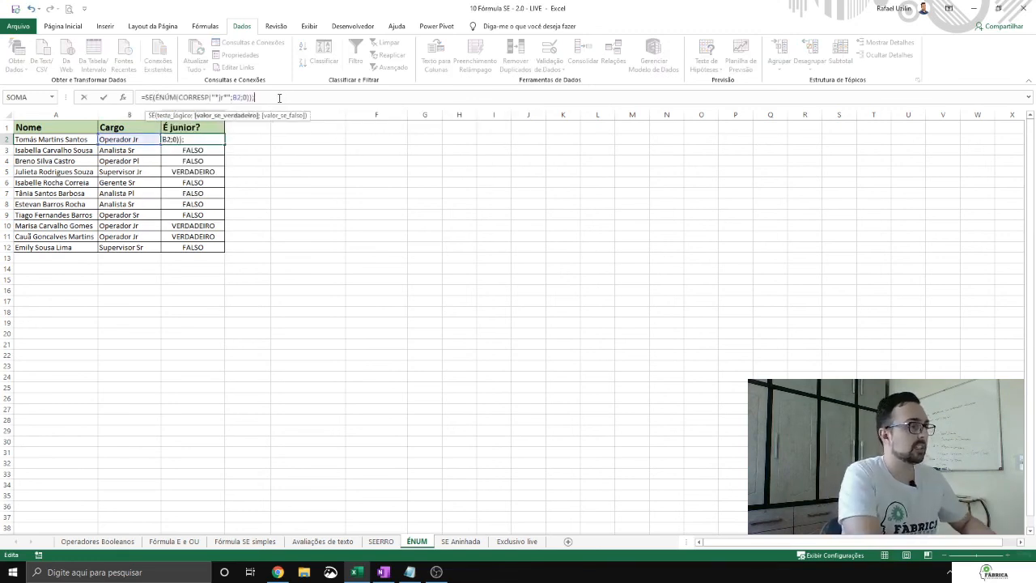
type("\"é ju")
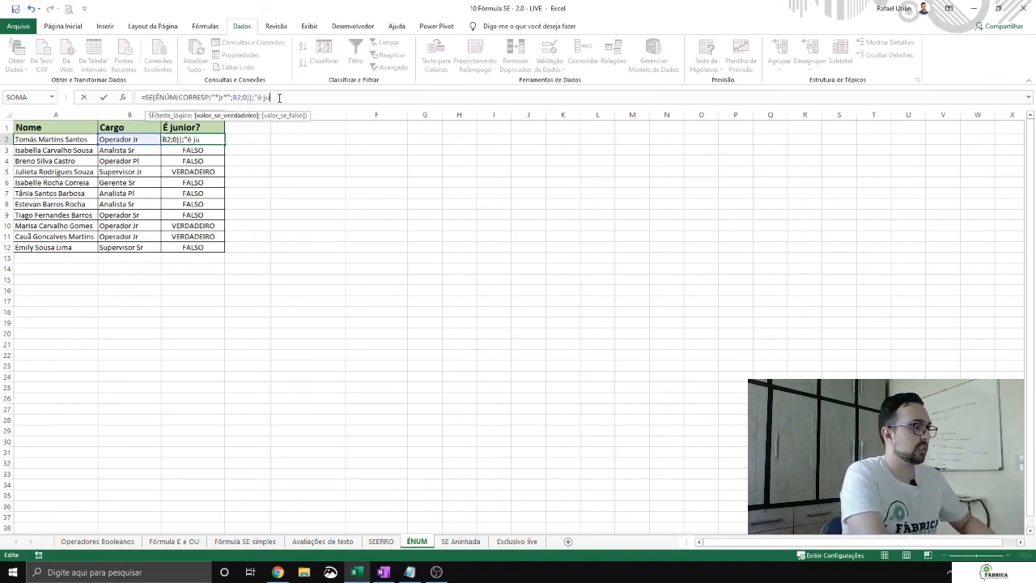
type("nior\";\"\")")
key("ctrl+Return")
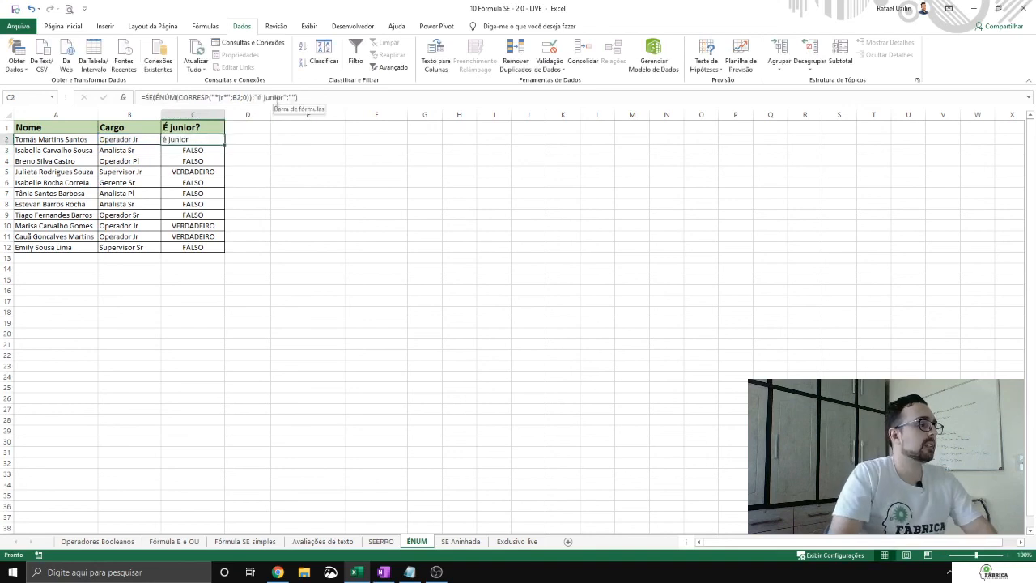
double_click(225, 145)
key("Down")
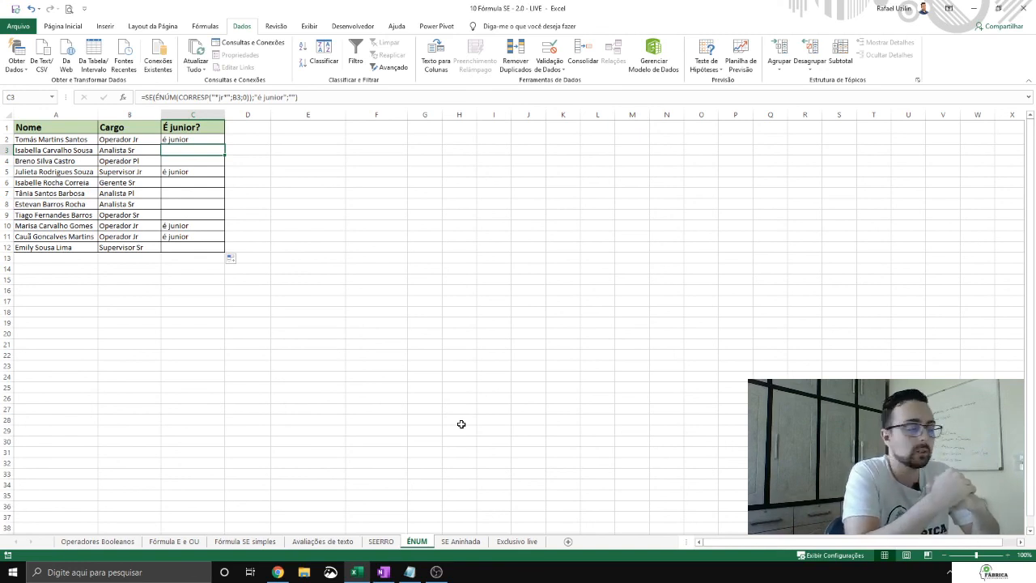
Step: Switch to the SE Aninhada worksheet containing the sellers' bonus calculation
left_click(460, 541)
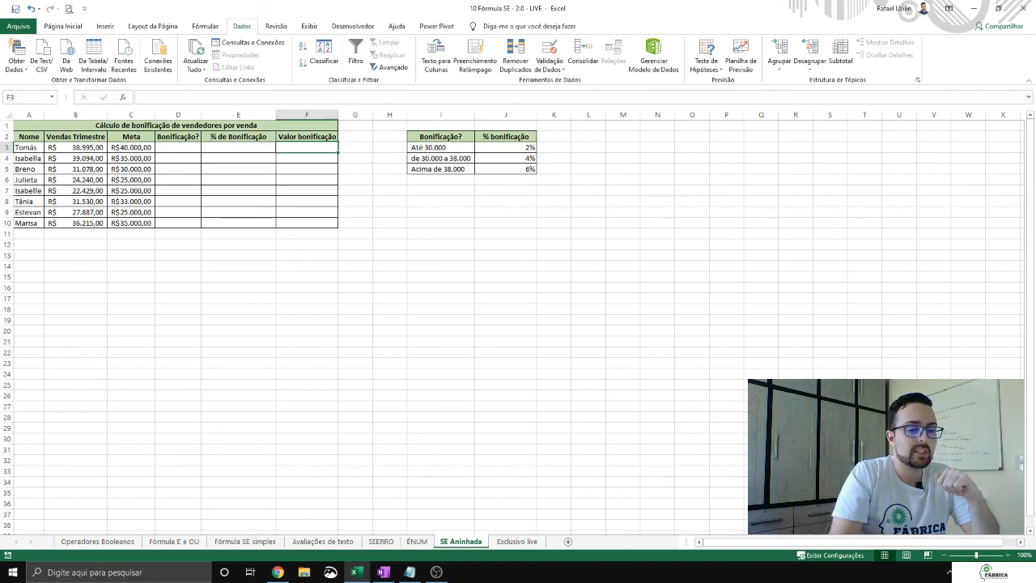
left_click(517, 542)
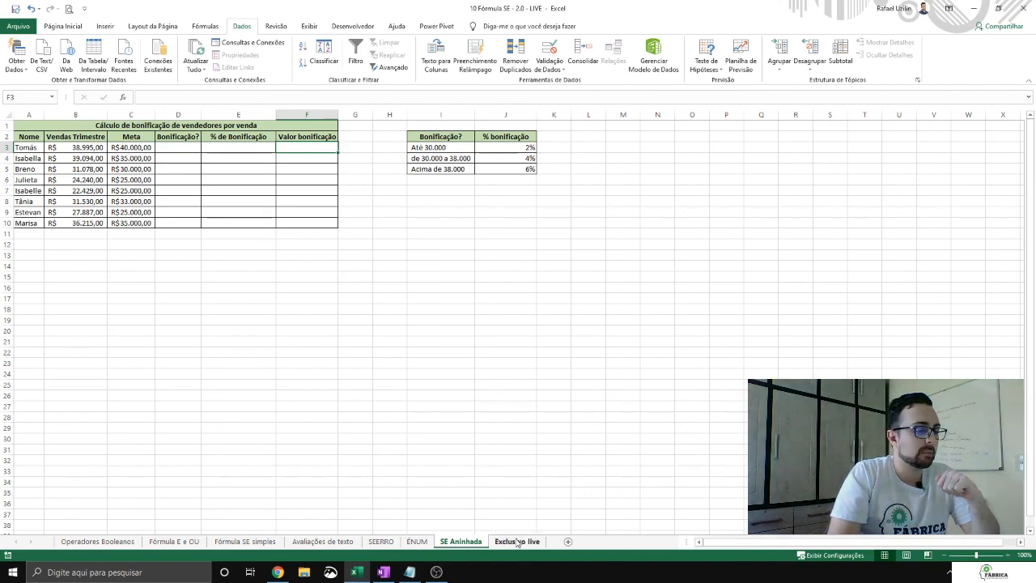